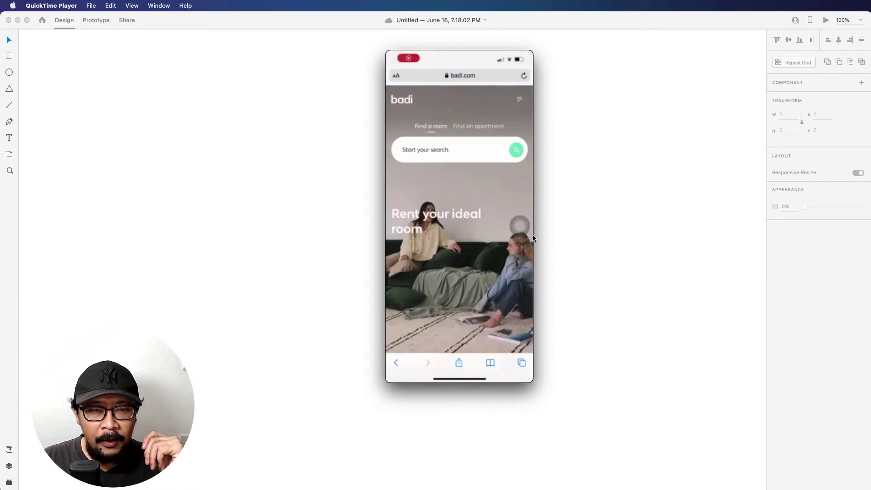
# Step: Scrub through the badi.com phone recording to examine how the header and search bar change on scroll, and close it
pyautogui.moveTo(425, 332)
pyautogui.mouseDown()
pyautogui.moveTo(452, 331)
pyautogui.moveTo(439, 331)
pyautogui.mouseUp()
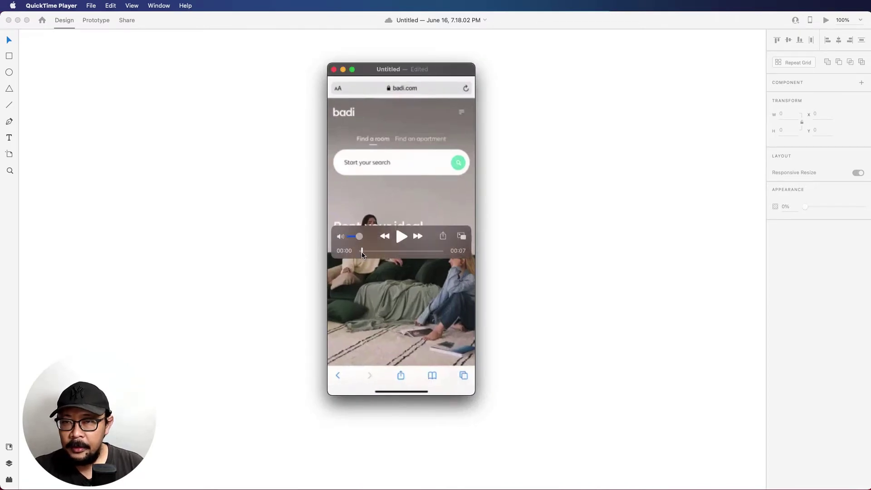
pyautogui.moveTo(362, 255); pyautogui.dragTo(381, 256)
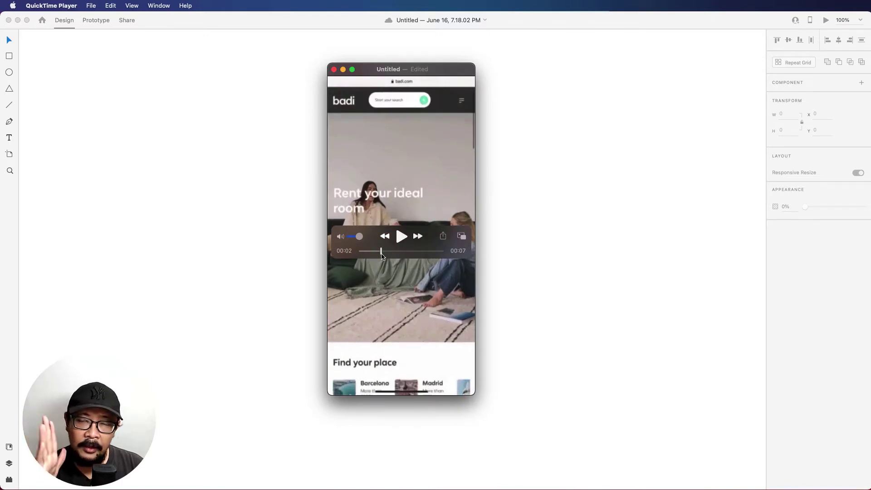
pyautogui.moveTo(381, 256); pyautogui.dragTo(379, 257)
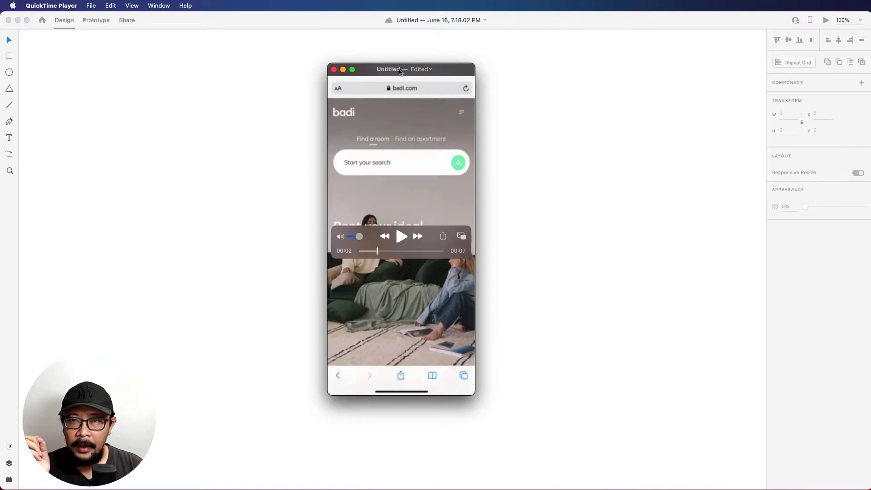
pyautogui.press('super+w')
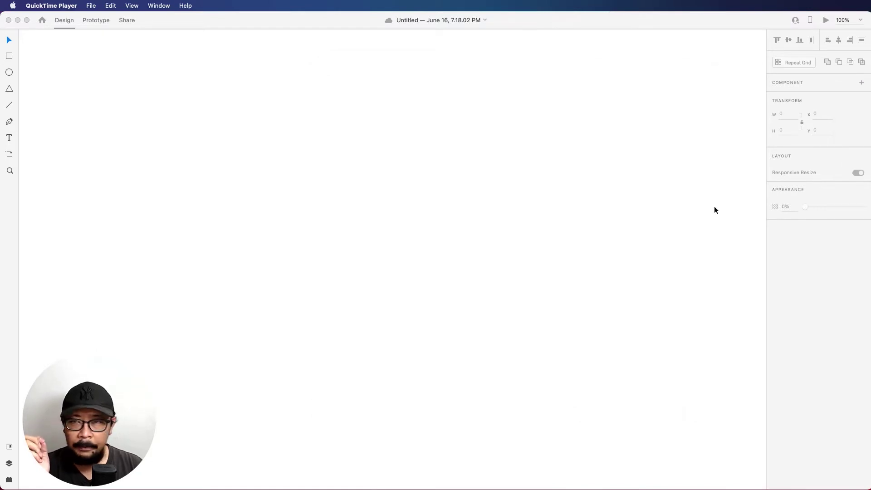
# Step: Switch to Adobe XD, add an iPhone 12, 12 Pro artboard and name it Home
pyautogui.click(368, 134)
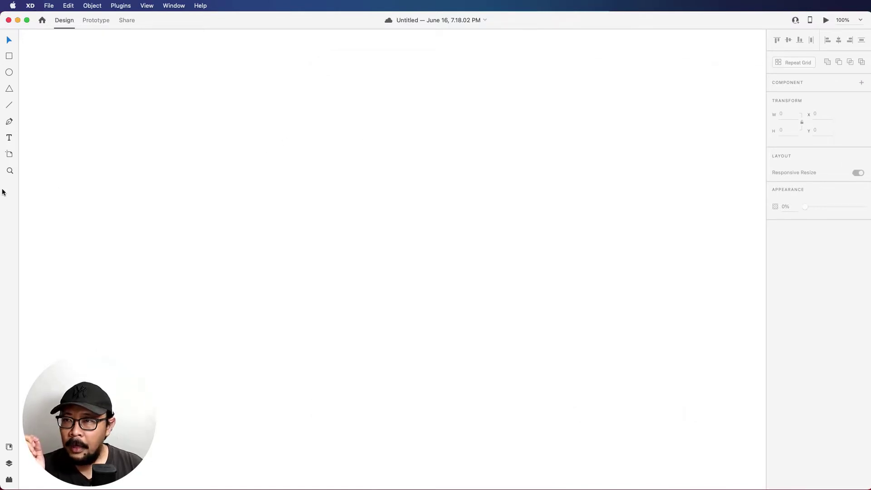
pyautogui.click(10, 155)
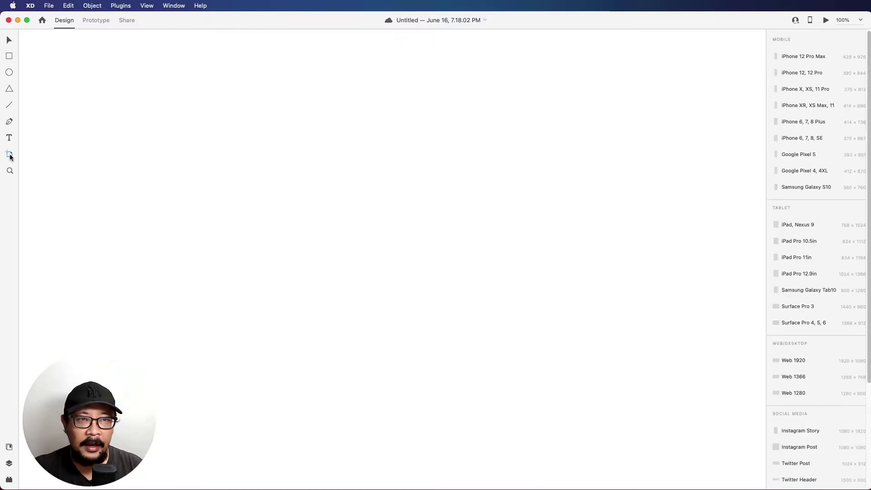
pyautogui.click(810, 73)
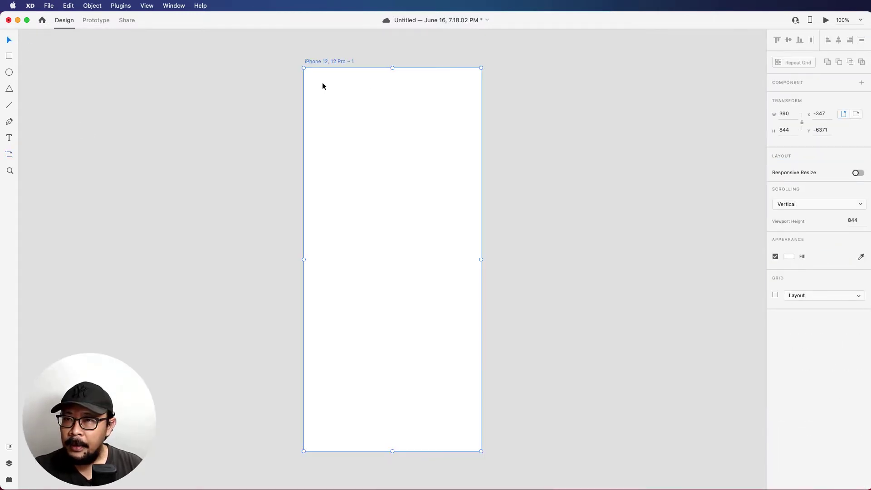
pyautogui.doubleClick(330, 60)
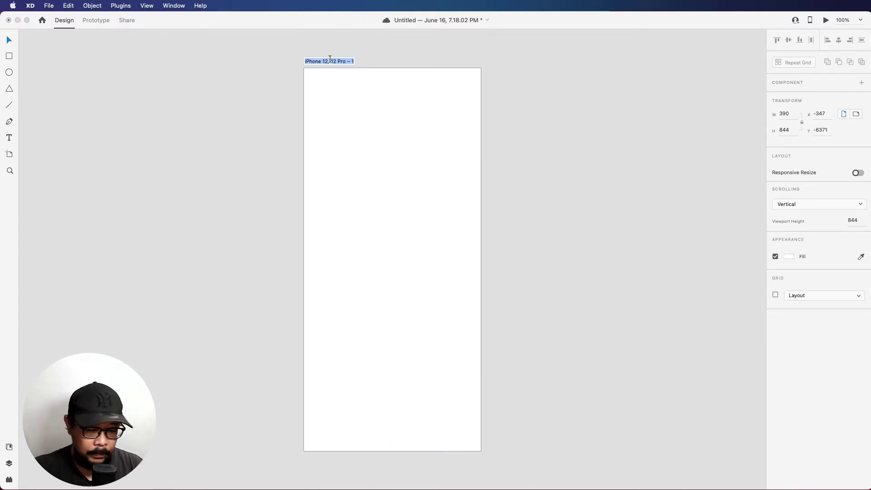
pyautogui.write('Home')
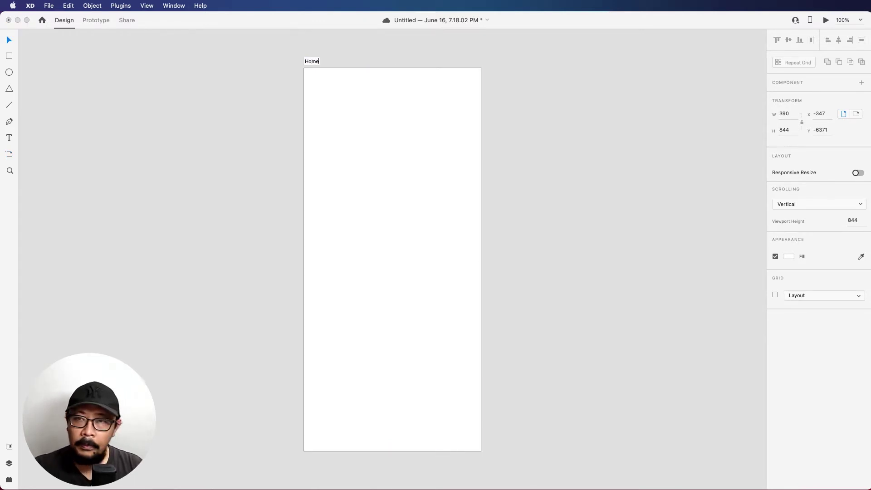
pyautogui.press('Return')
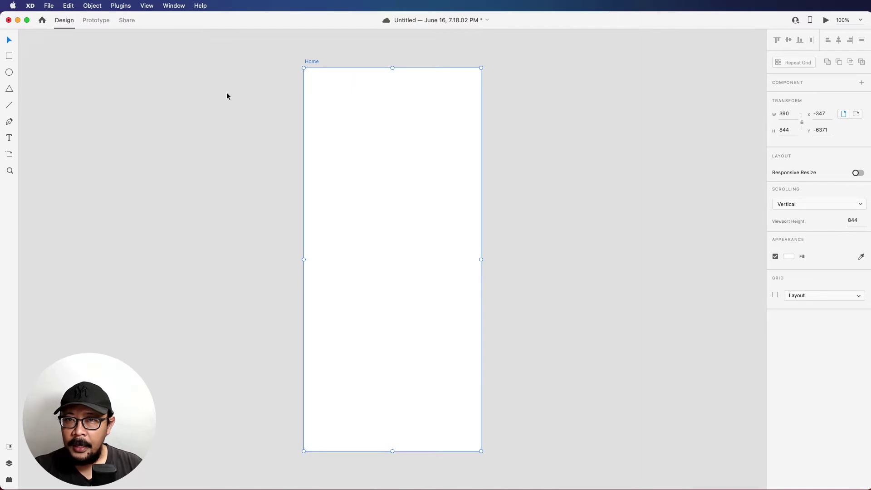
# Step: Draw a 390 × 844 rectangle covering the entire Home artboard
pyautogui.click(9, 55)
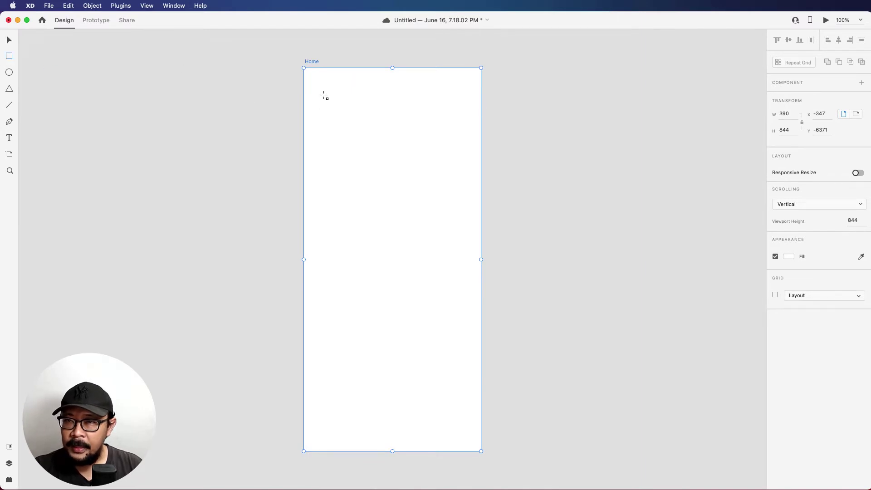
pyautogui.moveTo(303, 68); pyautogui.dragTo(481, 452)
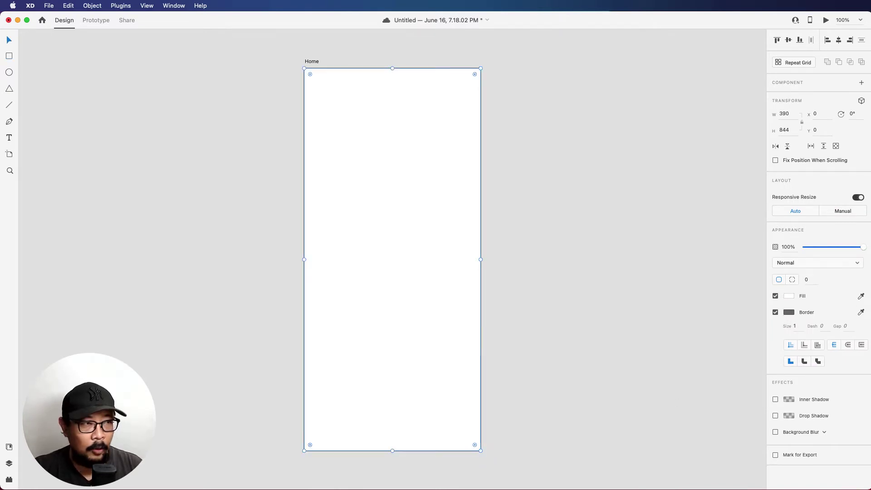
# Step: Fill the full-artboard rectangle with the salad bowl photo from Finder's food image folder
pyautogui.press('super+Tab')
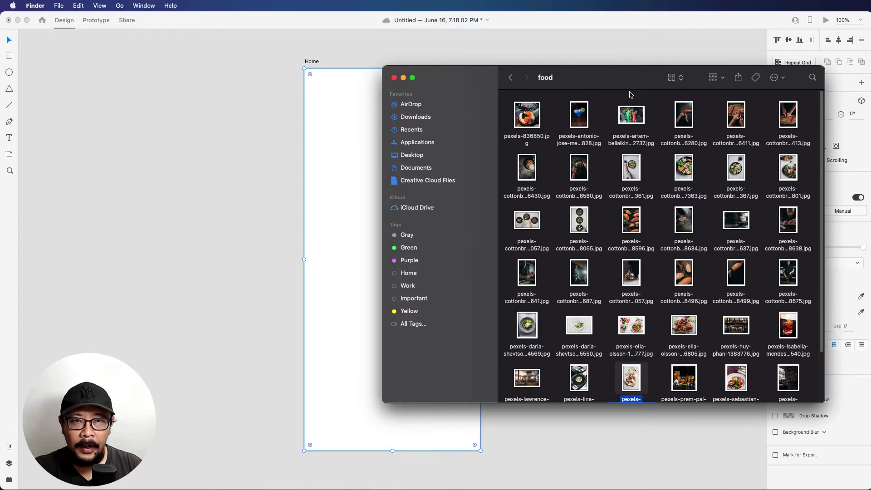
pyautogui.press('super+w')
pyautogui.moveTo(870, 219); pyautogui.dragTo(405, 210)
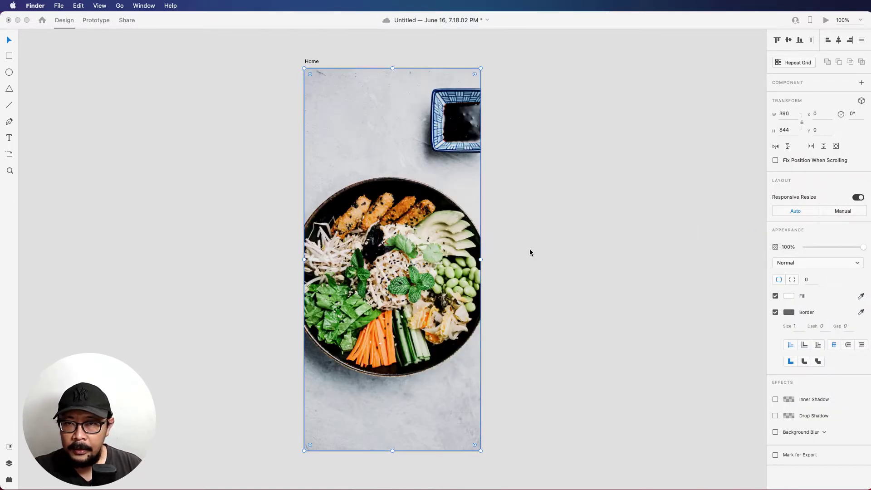
pyautogui.rightClick(436, 332)
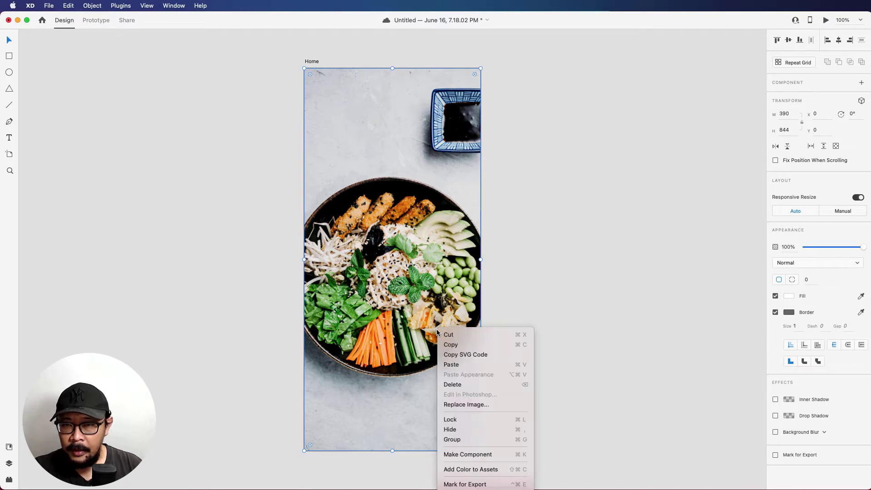
pyautogui.click(499, 216)
pyautogui.click(566, 228)
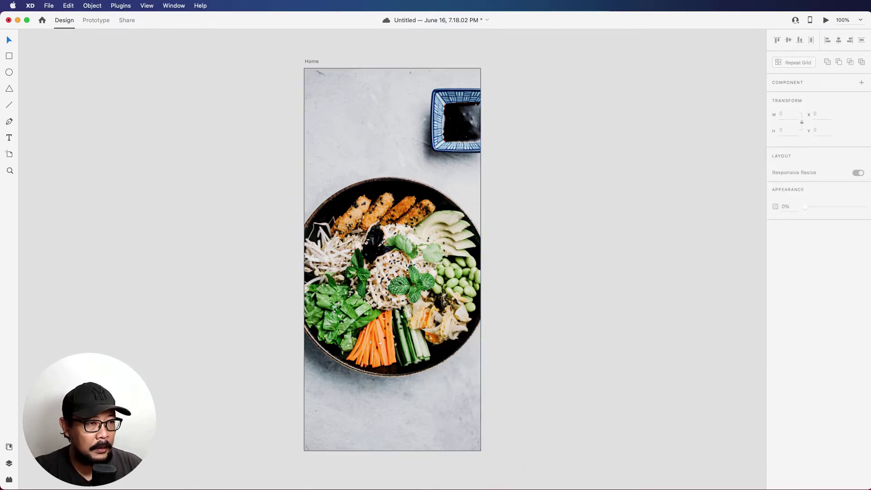
# Step: Fill the background rectangle with the photo of bacon-wrapped skewers on a wooden board and lock it
pyautogui.moveTo(870, 213); pyautogui.dragTo(475, 209)
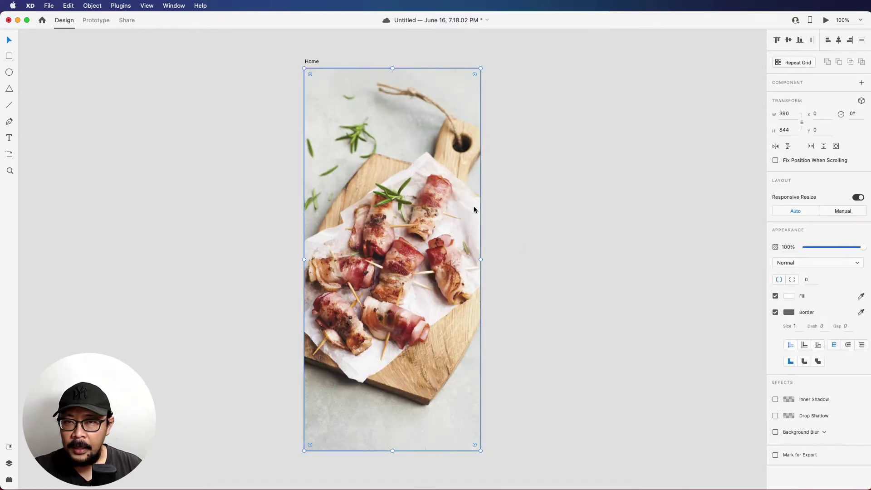
pyautogui.rightClick(410, 178)
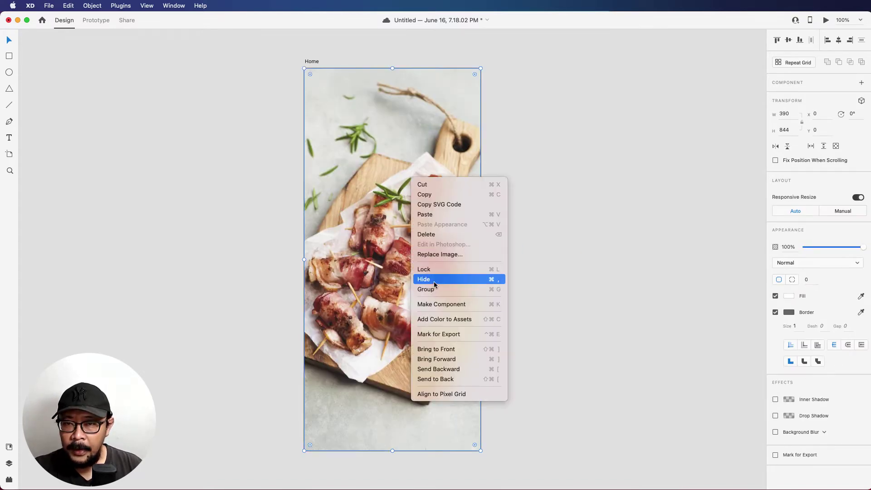
pyautogui.click(435, 270)
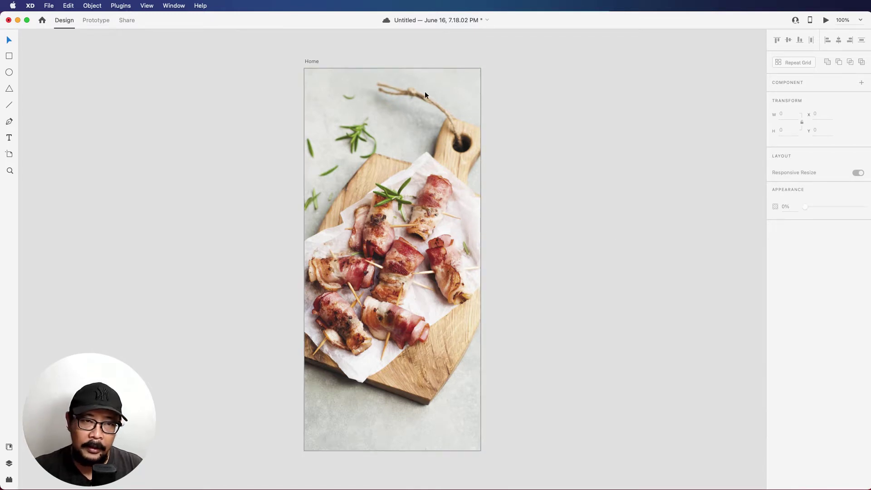
# Step: Enable the layout grid on the Home artboard and set its side margins to 8
pyautogui.click(311, 63)
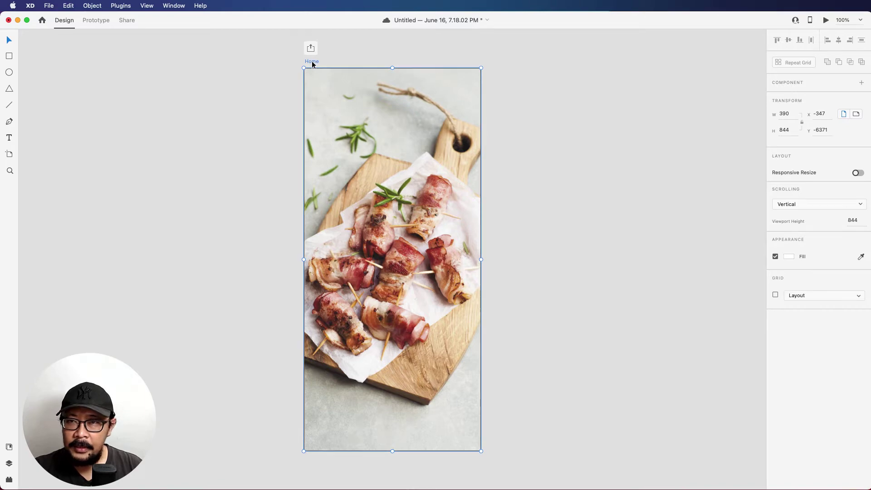
pyautogui.click(776, 294)
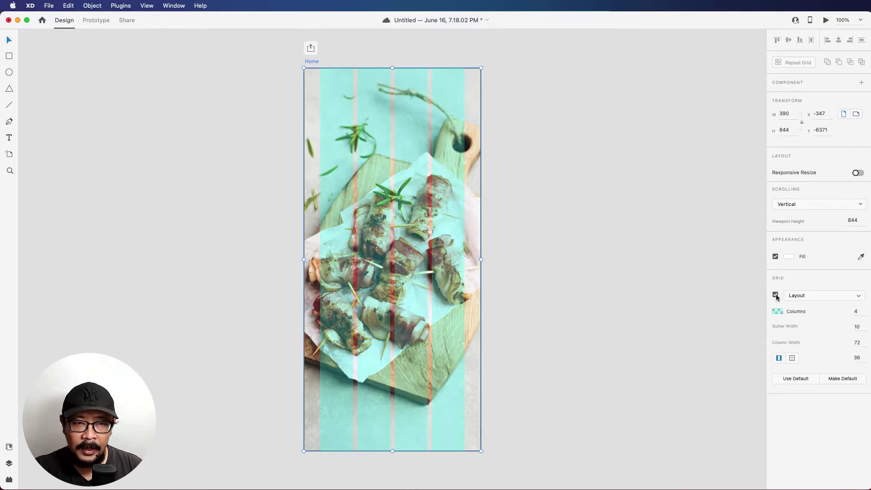
pyautogui.click(859, 359)
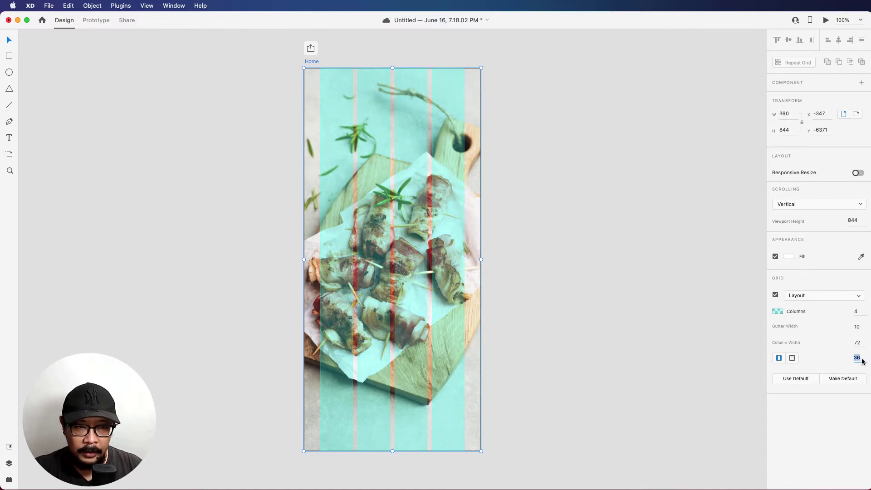
pyautogui.write('8')
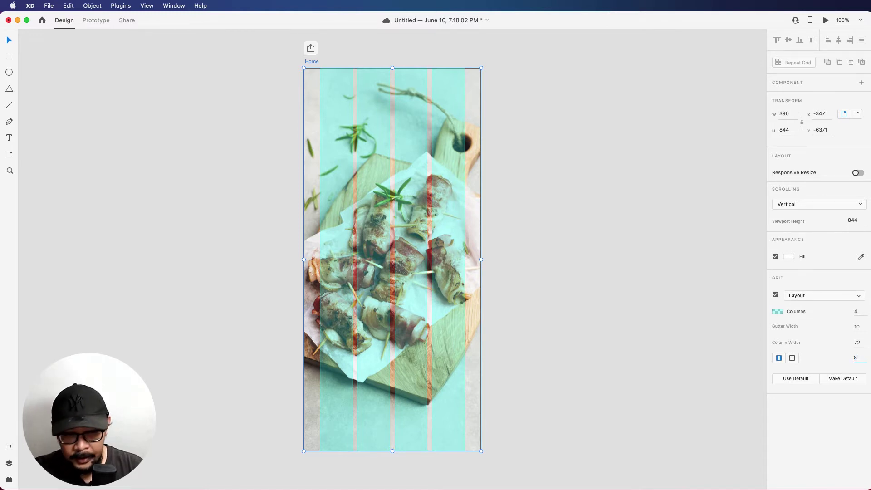
pyautogui.press('Return')
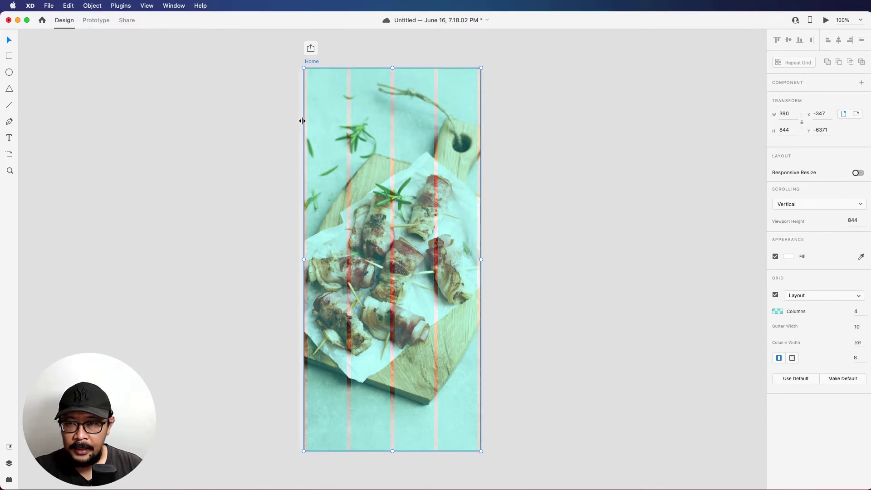
pyautogui.click(486, 132)
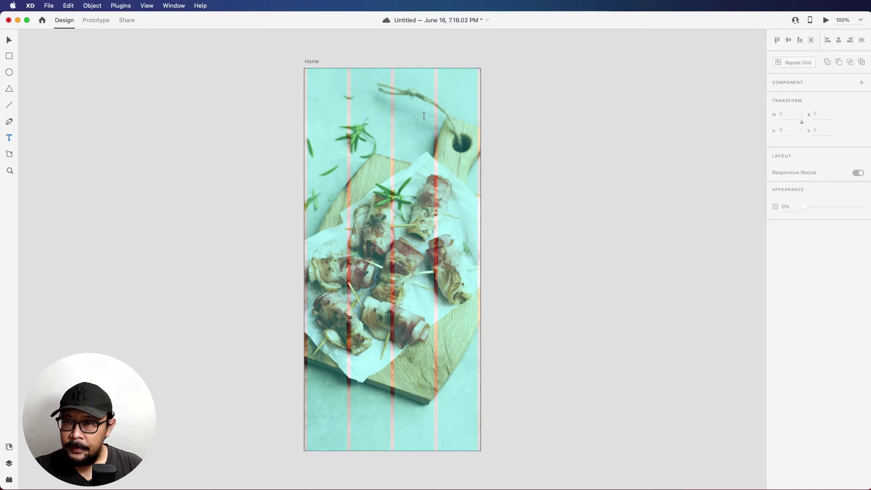
# Step: Add the logo text "foody" near the upper-left corner of the Home artboard
pyautogui.click(321, 101)
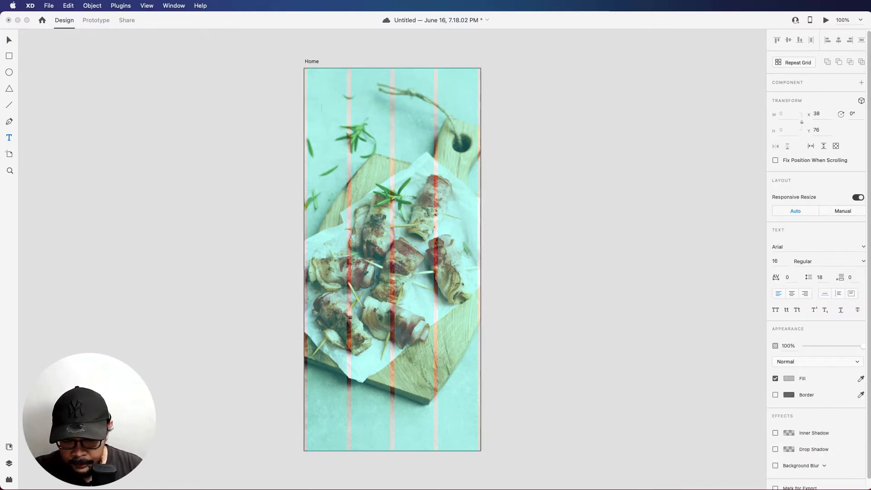
pyautogui.write('foo')
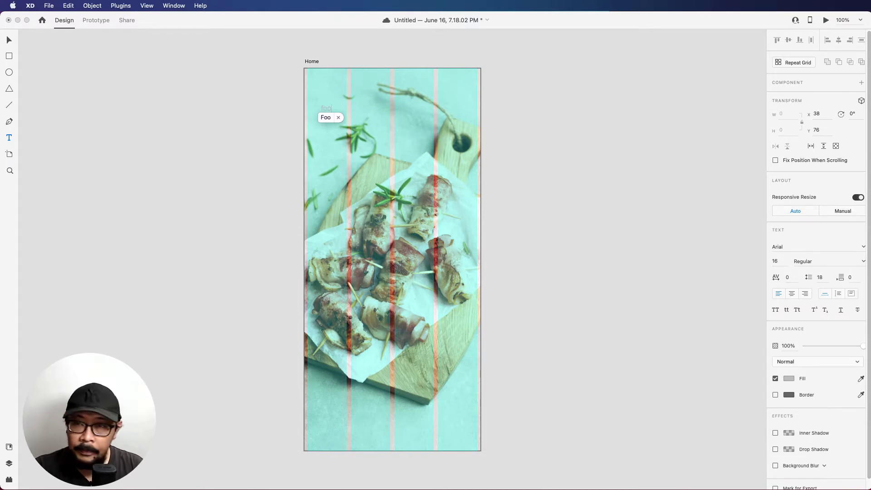
pyautogui.write('dy')
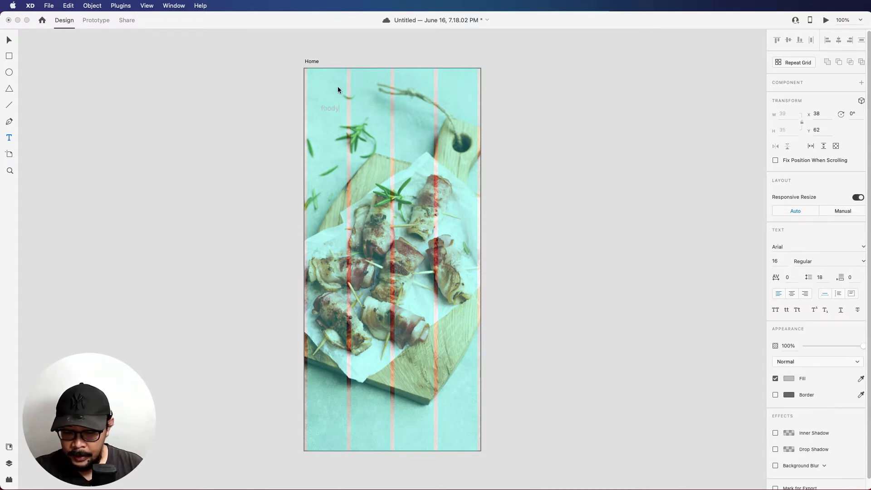
pyautogui.write('v')
pyautogui.press('BackSpace')
pyautogui.press('Escape')
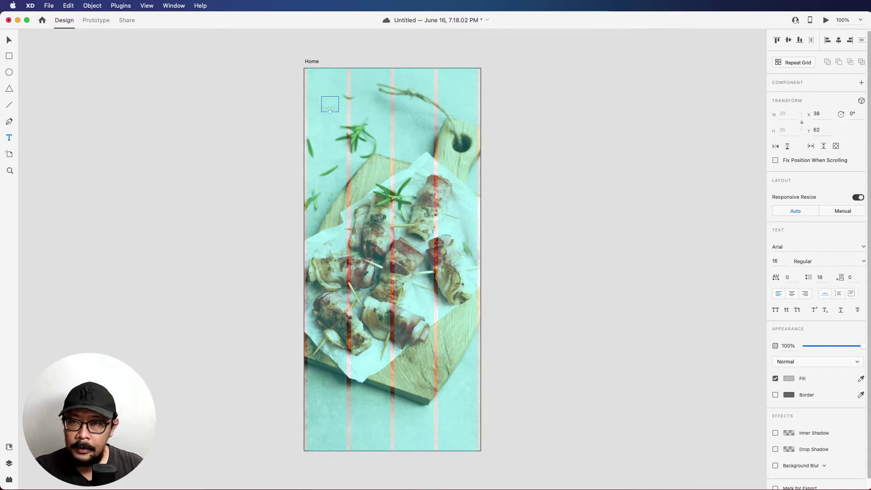
pyautogui.press('v')
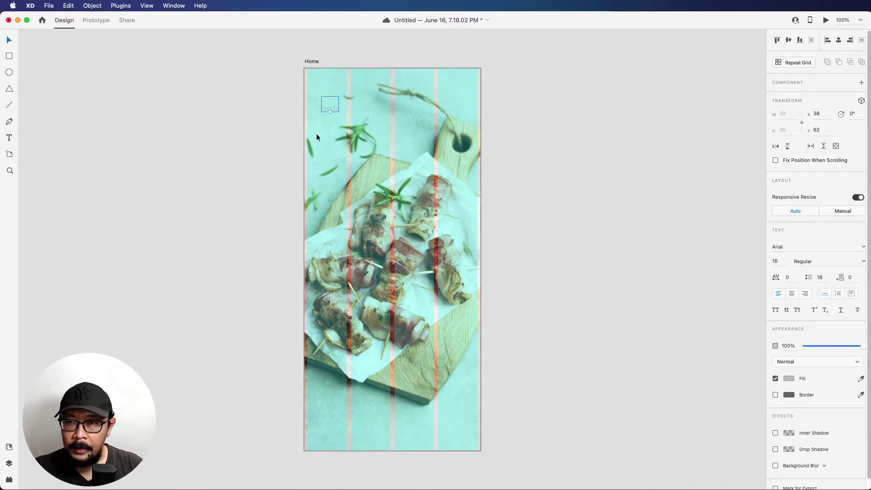
# Step: Resize the logo text to size 24 and re-enter its wording as "foody"
pyautogui.moveTo(331, 112); pyautogui.dragTo(330, 110)
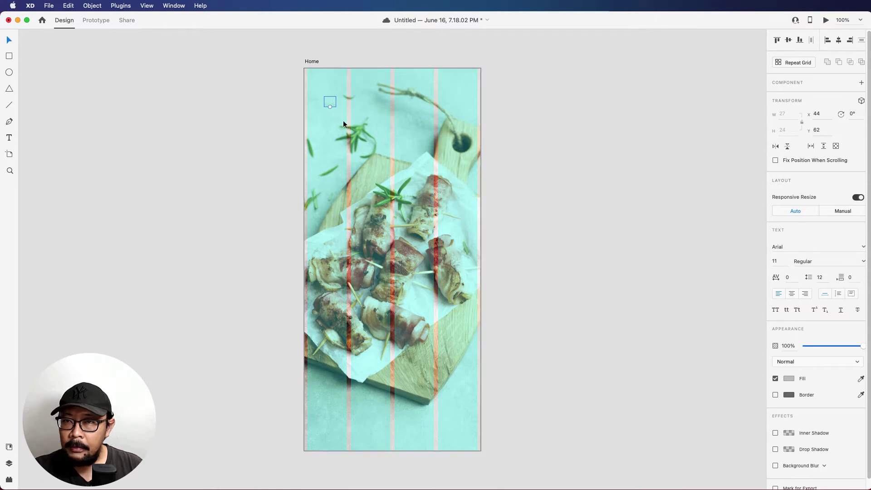
pyautogui.press('super+z')
pyautogui.press('super+z')
pyautogui.doubleClick(329, 107)
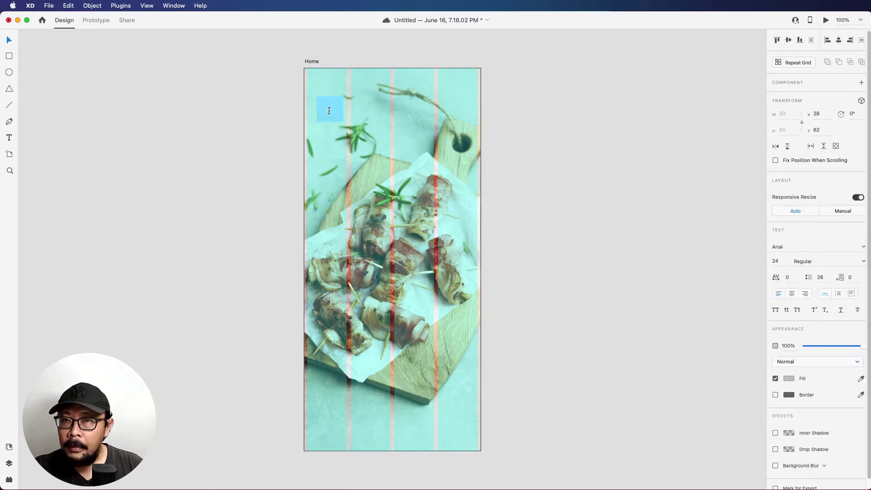
pyautogui.click(322, 115)
pyautogui.press('BackSpace')
pyautogui.write('foody')
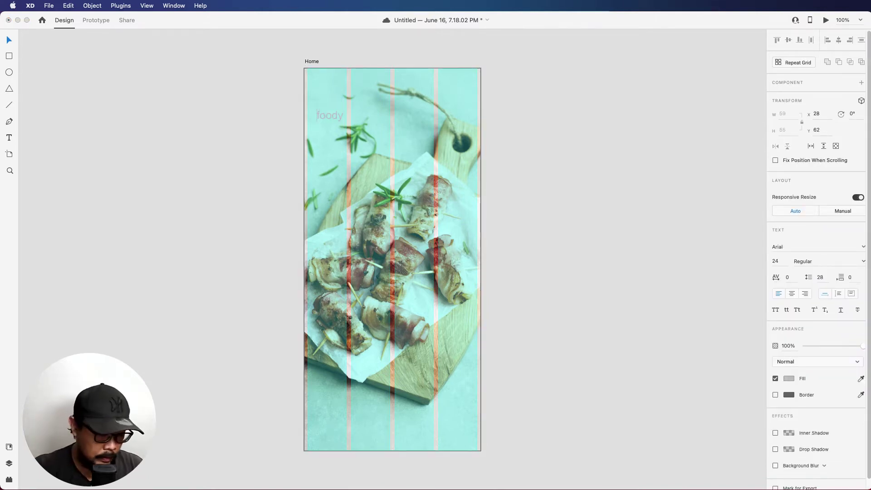
pyautogui.press('Escape')
pyautogui.click(341, 141)
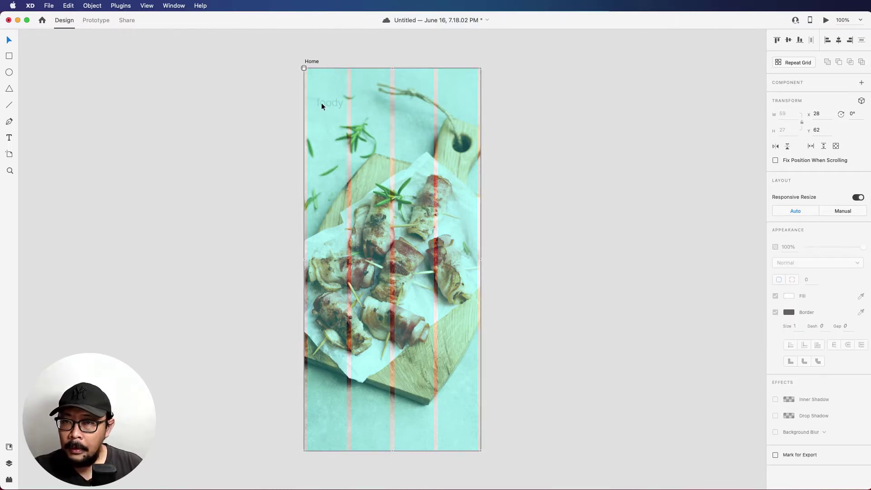
# Step: Move the foody logo text up to the layout grid's left margin, at X 8 and Y 21
pyautogui.click(311, 62)
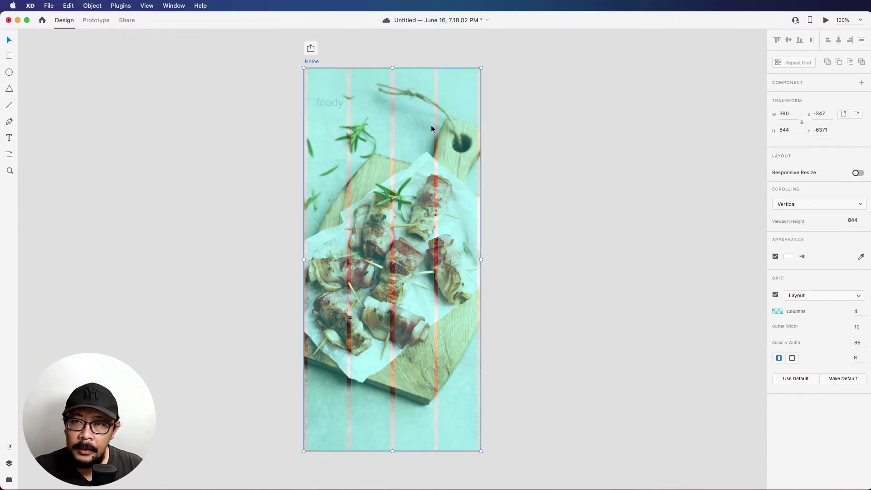
pyautogui.click(775, 295)
pyautogui.click(775, 295)
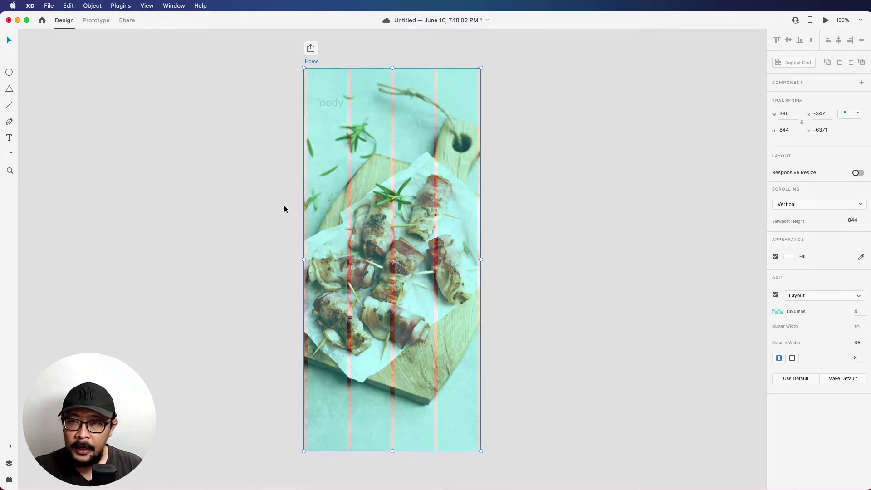
pyautogui.click(328, 104)
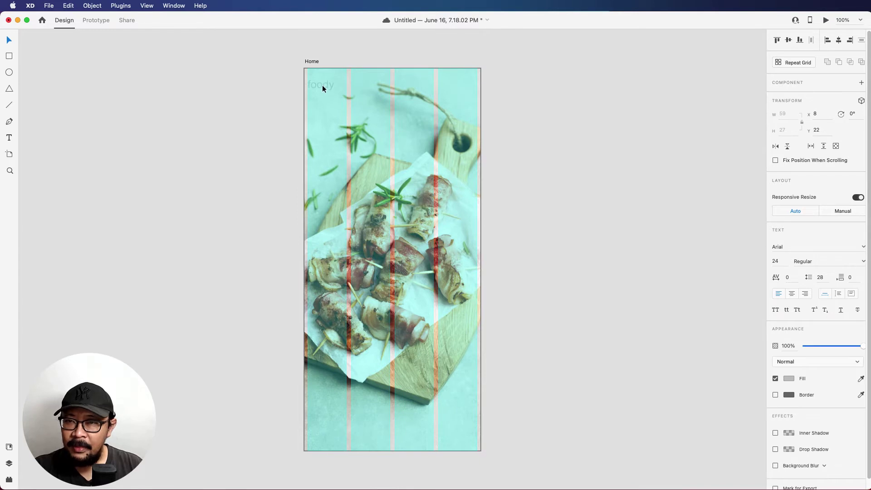
pyautogui.moveTo(322, 85); pyautogui.dragTo(322, 84)
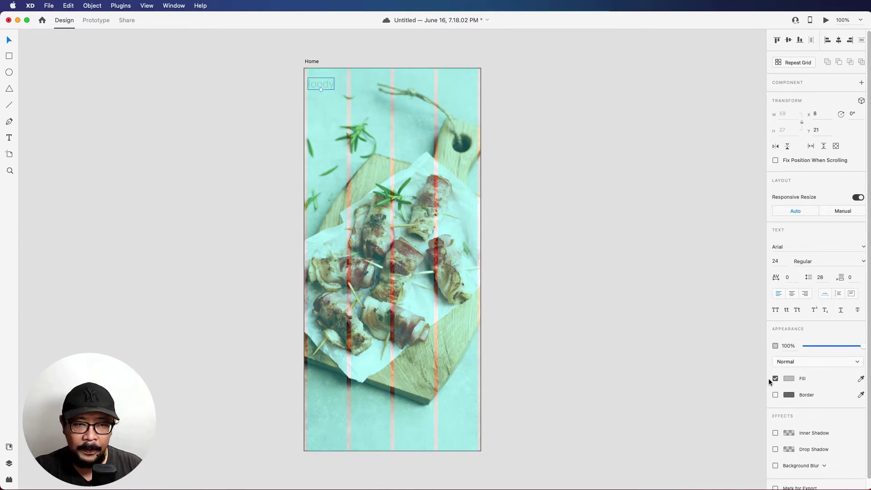
# Step: Hide the Home artboard's layout grid and fill the foody logo text with white (#FFFFFF)
pyautogui.click(311, 61)
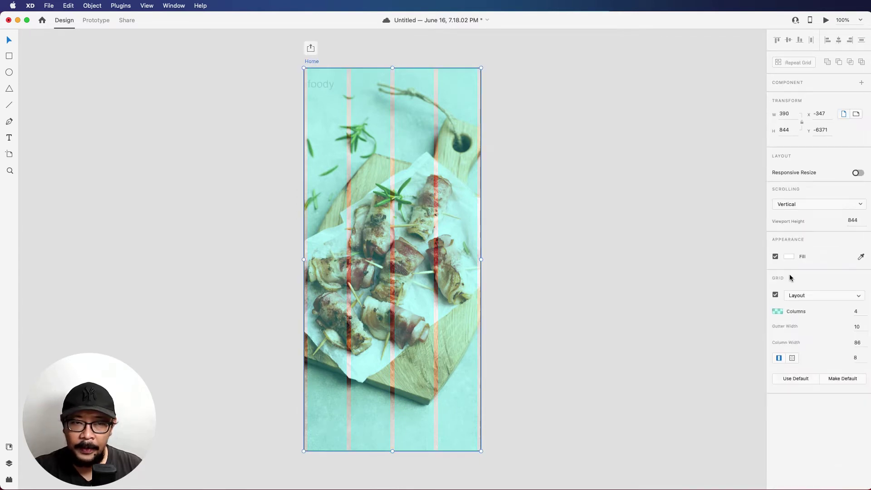
pyautogui.click(775, 295)
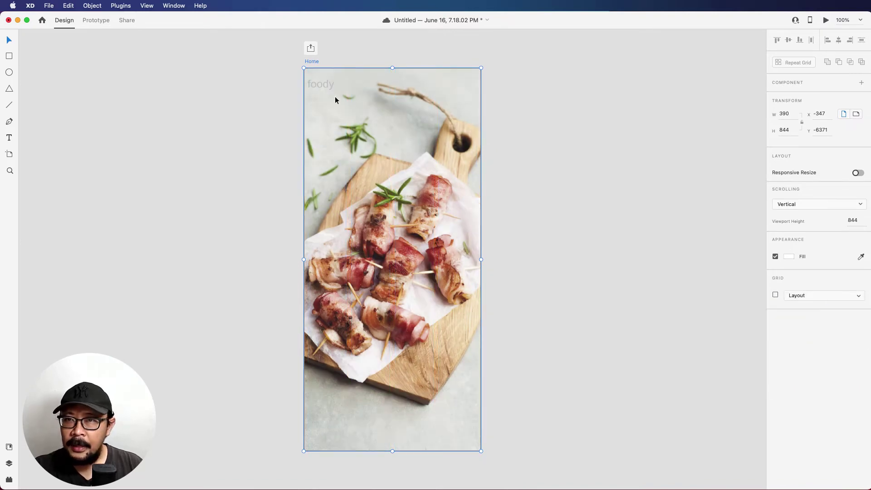
pyautogui.click(316, 85)
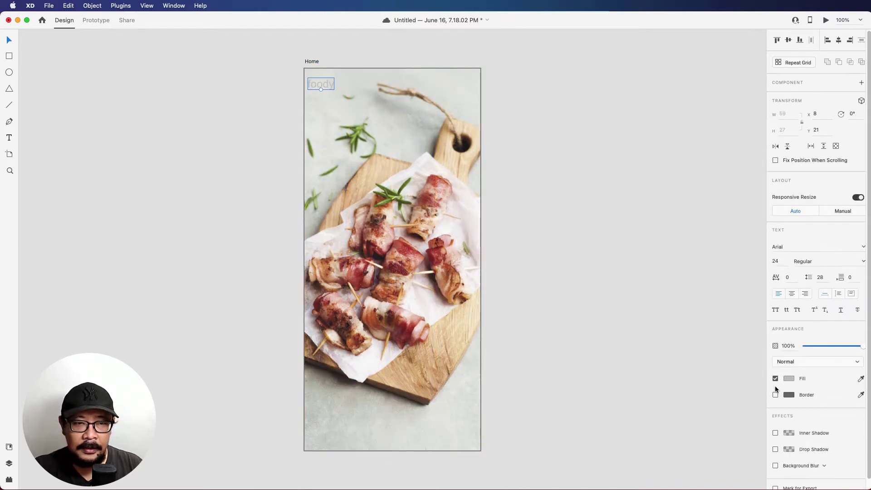
pyautogui.click(793, 377)
pyautogui.write('ffffff')
pyautogui.press('Return')
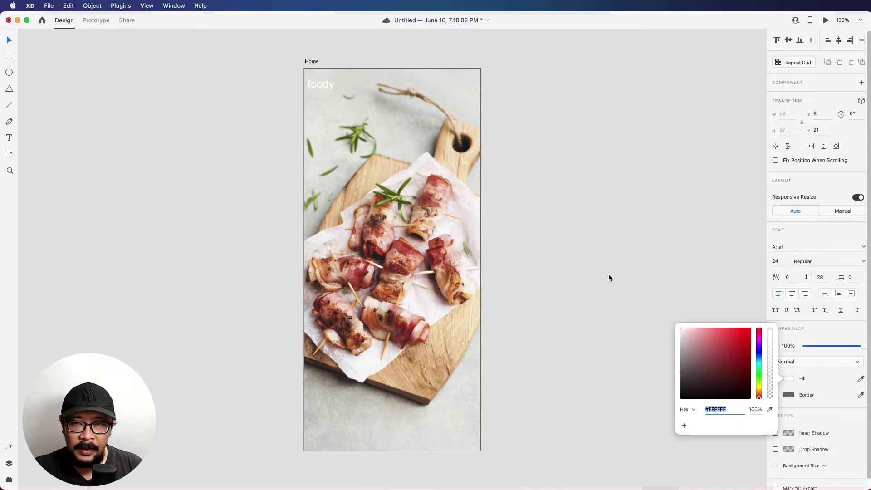
# Step: Set the foody logo text's font style to Bold
pyautogui.click(860, 262)
pyautogui.click(861, 262)
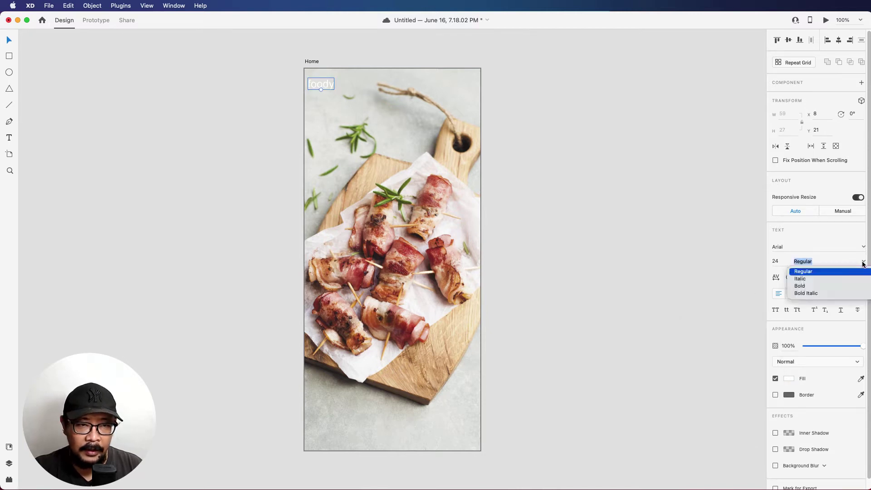
pyautogui.click(800, 286)
pyautogui.click(609, 189)
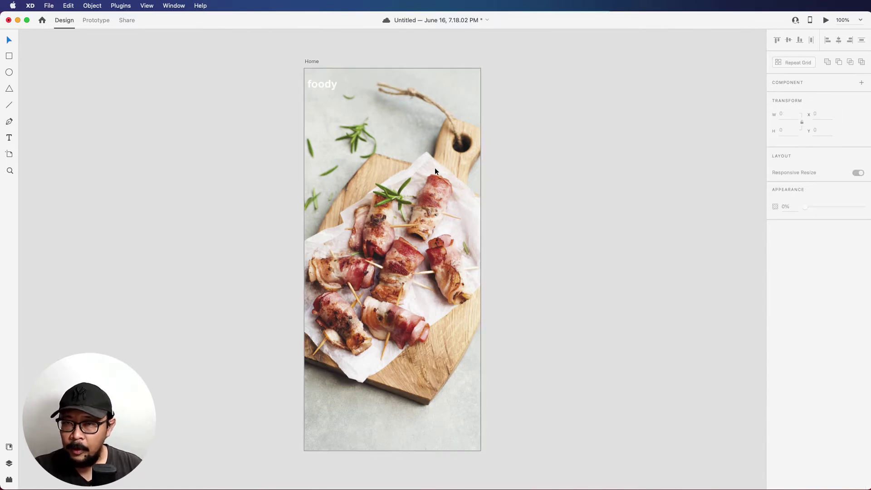
# Step: Draw a borderless 390 by 140 rectangle across the top of the Home artboard and place it beneath the logo text in the layer order
pyautogui.click(9, 464)
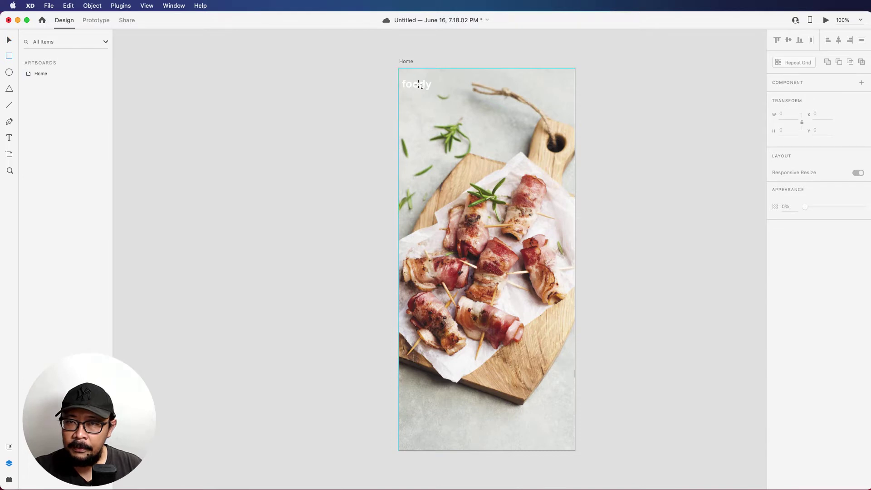
pyautogui.moveTo(399, 69)
pyautogui.mouseDown()
pyautogui.moveTo(572, 104)
pyautogui.moveTo(575, 131)
pyautogui.mouseUp()
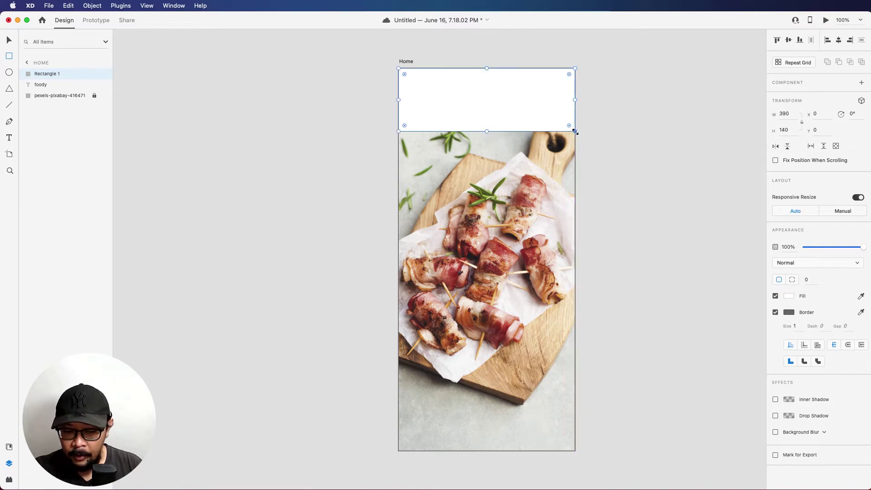
pyautogui.click(775, 312)
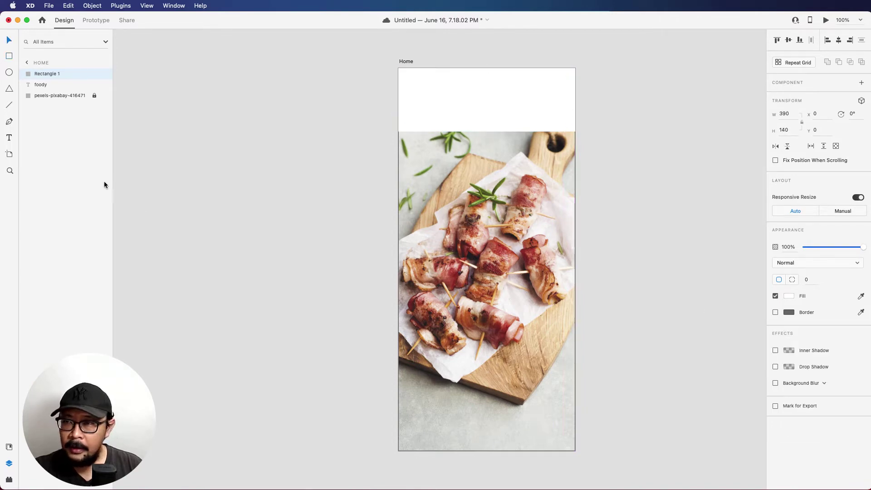
pyautogui.click(49, 74)
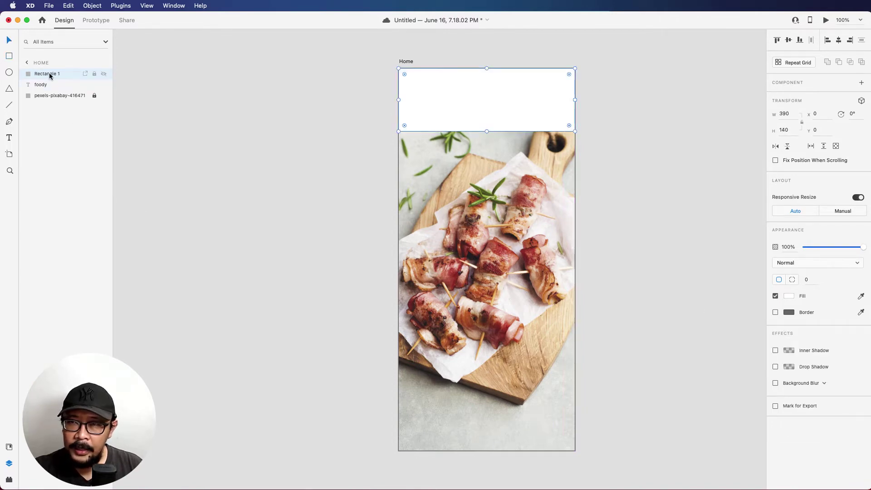
pyautogui.moveTo(49, 74); pyautogui.dragTo(53, 89)
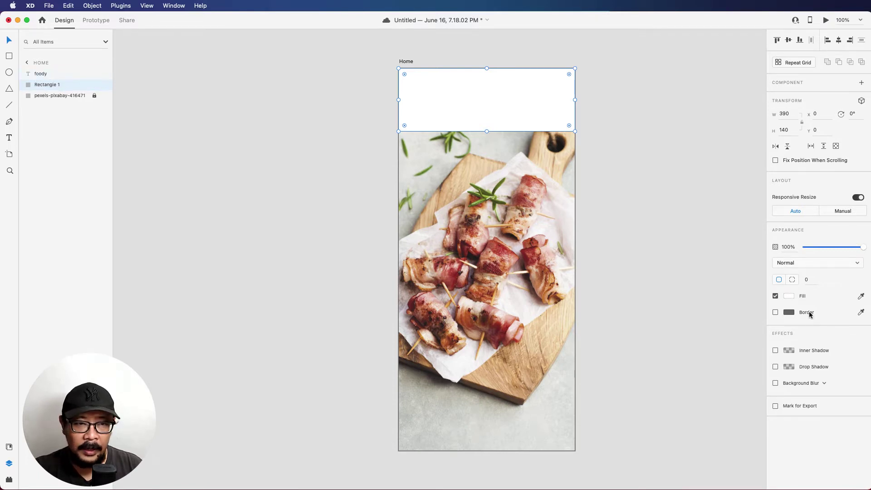
# Step: Fill the header rectangle with a linear gradient from gray #8E8E8E at the top to #808080 at 0% opacity at the bottom
pyautogui.click(787, 297)
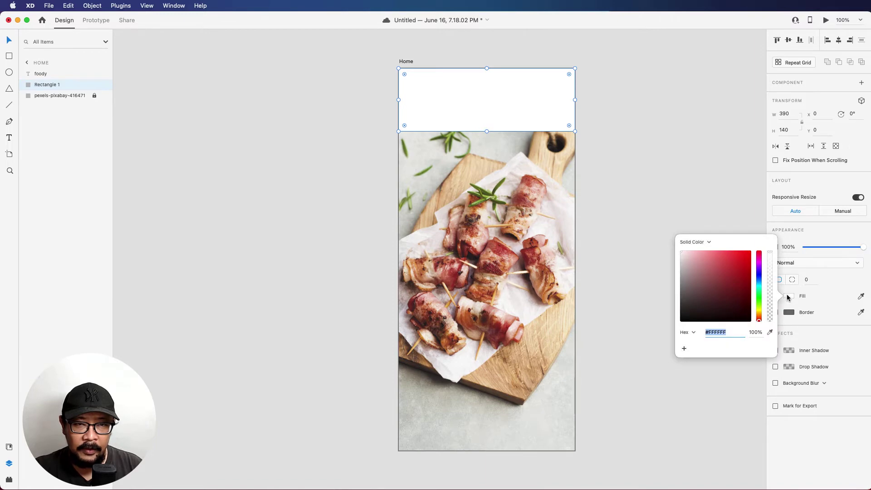
pyautogui.click(706, 242)
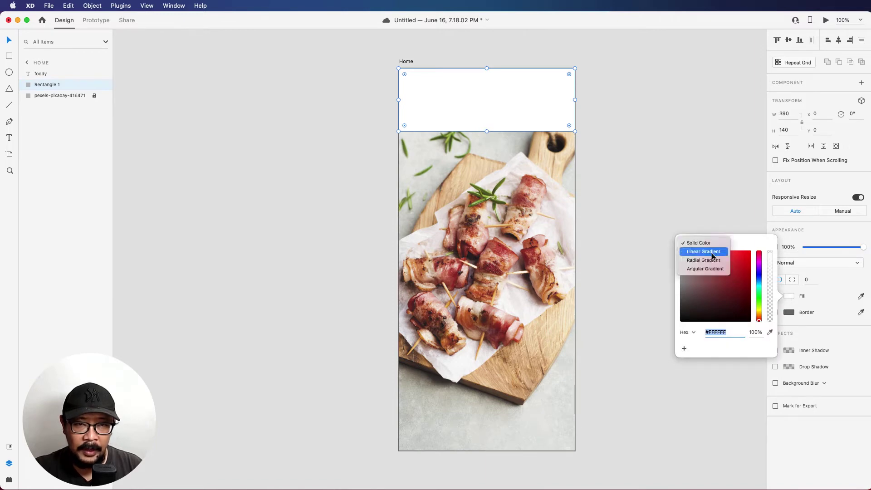
pyautogui.click(721, 256)
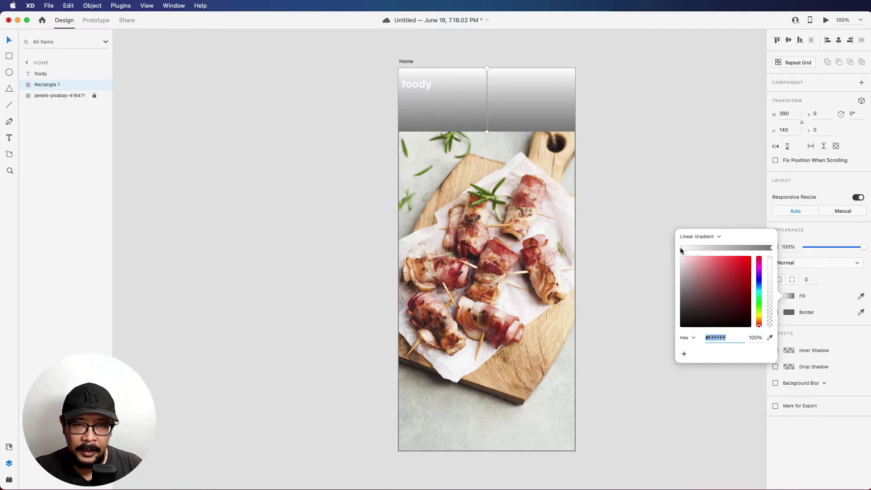
pyautogui.moveTo(684, 257); pyautogui.dragTo(657, 287)
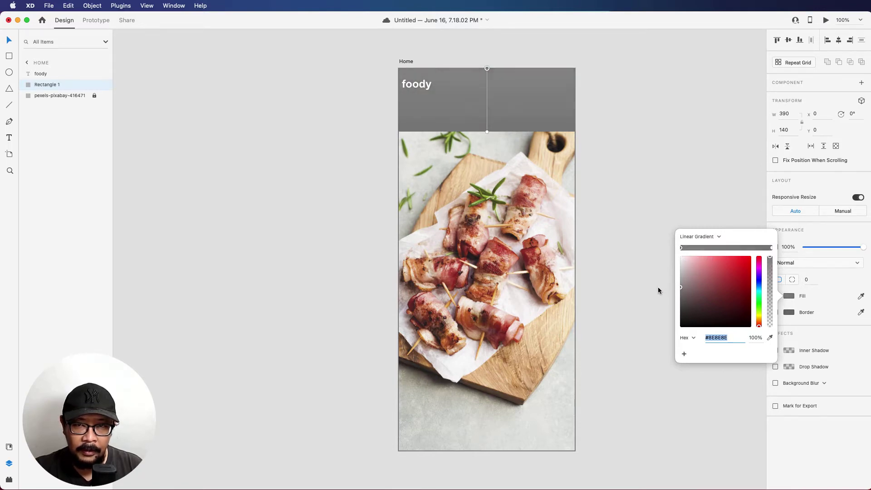
pyautogui.click(771, 247)
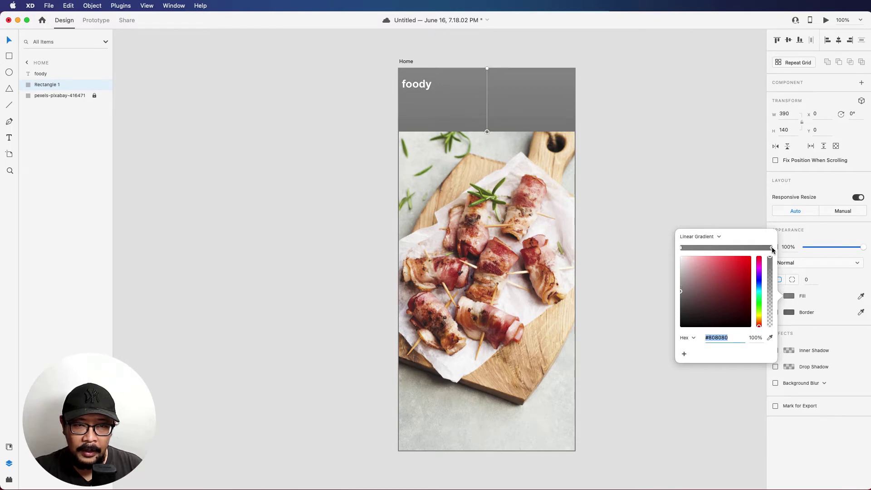
pyautogui.moveTo(771, 260); pyautogui.dragTo(769, 338)
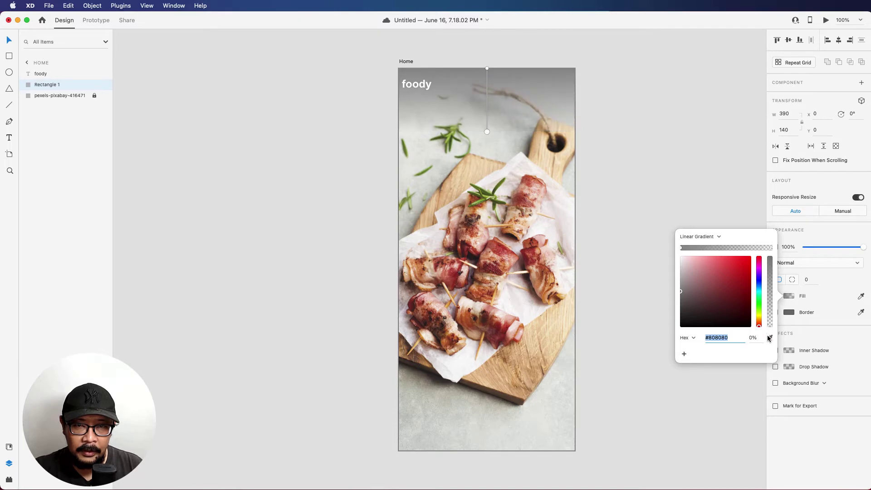
# Step: Lock the gradient rectangle behind the foody logo
pyautogui.click(648, 155)
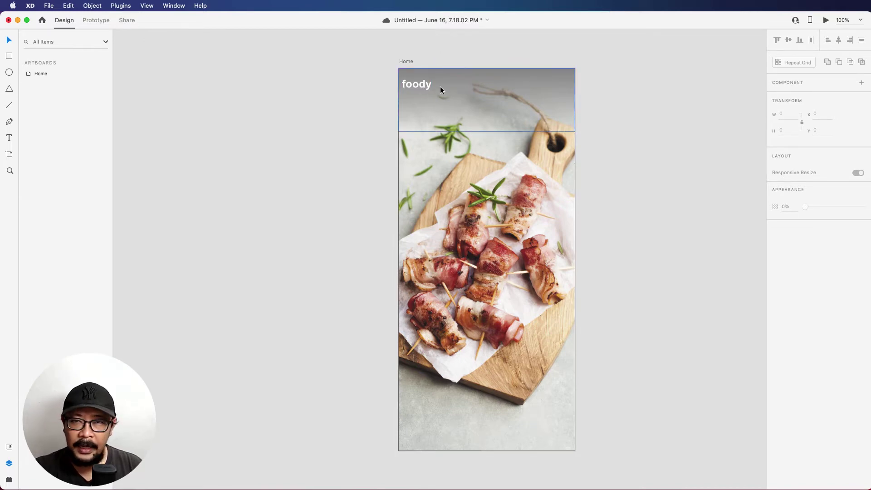
pyautogui.click(417, 85)
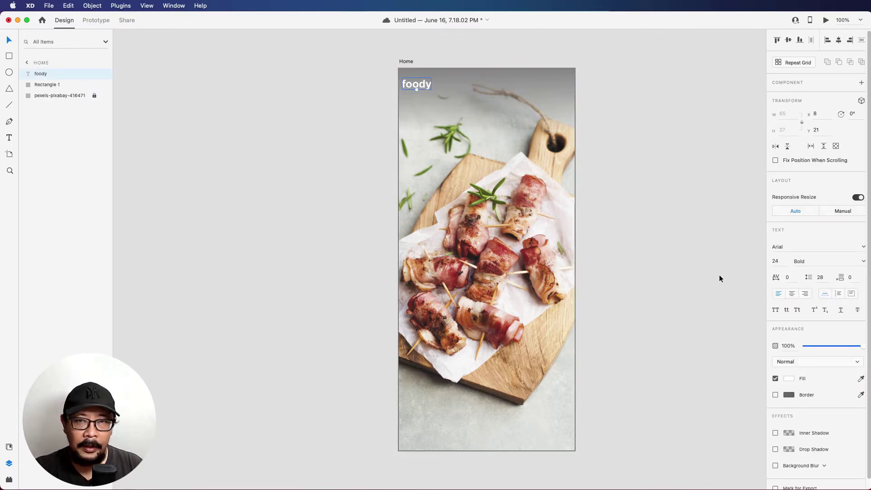
pyautogui.click(507, 103)
pyautogui.rightClick(507, 102)
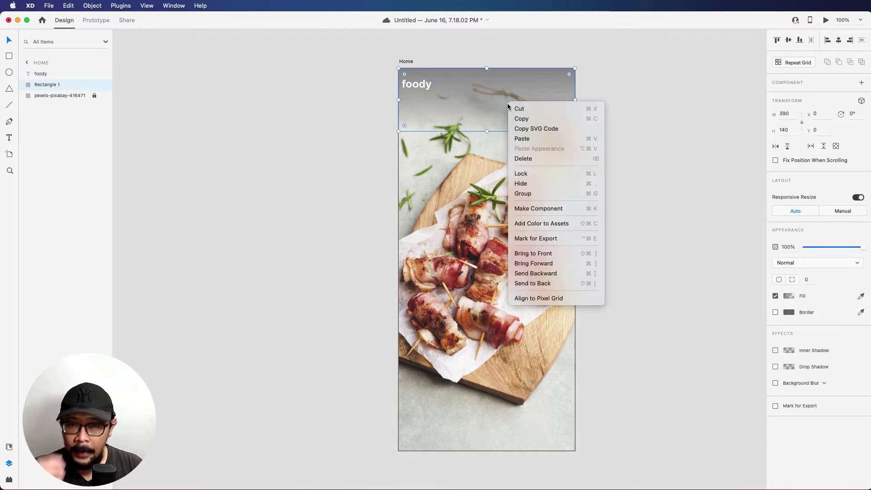
pyautogui.click(559, 175)
pyautogui.click(625, 129)
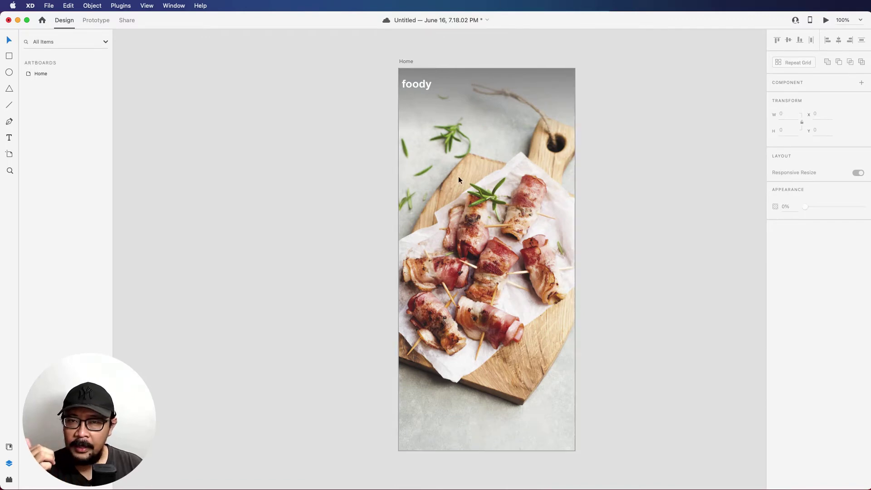
# Step: Show the layout grid and draw a 374 by 64 search bar between its side margins at X 8, Y 188, with corner radius 32
pyautogui.click(409, 62)
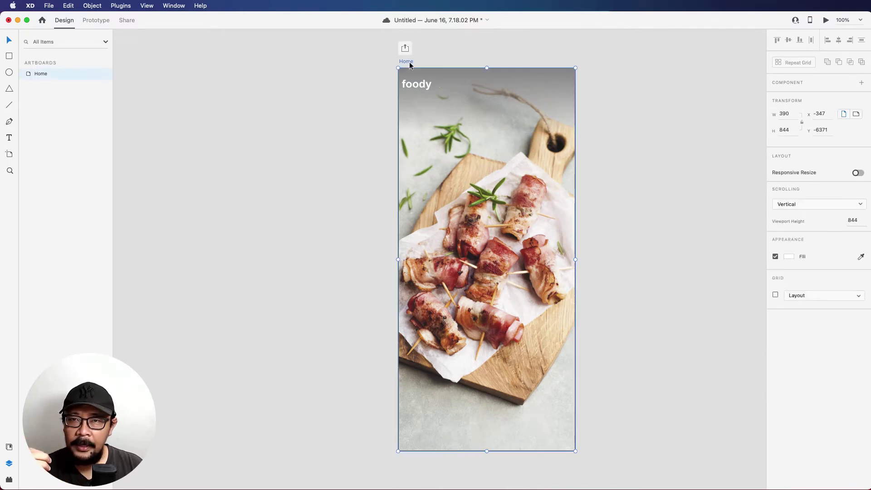
pyautogui.click(775, 295)
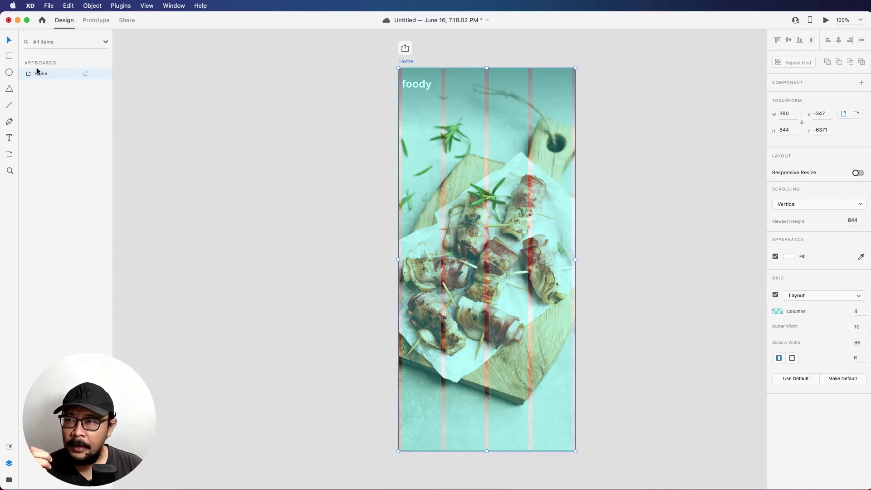
pyautogui.click(9, 56)
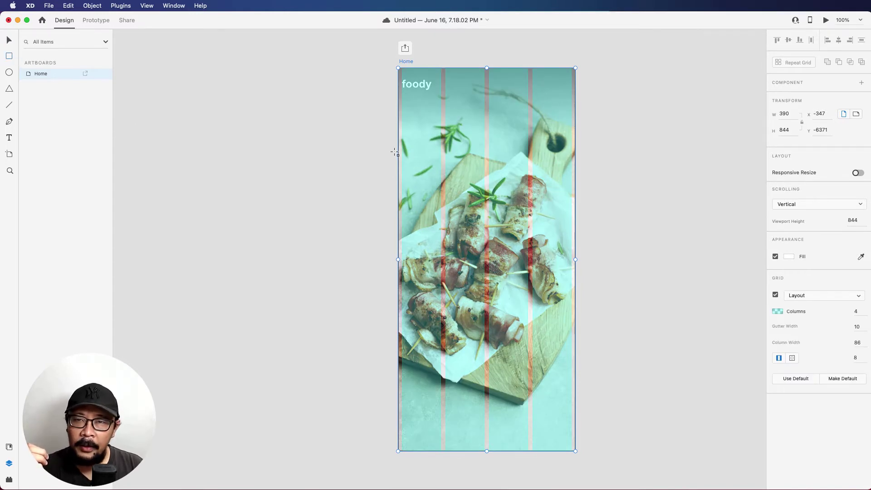
pyautogui.moveTo(402, 153)
pyautogui.mouseDown()
pyautogui.moveTo(572, 189)
pyautogui.moveTo(569, 182)
pyautogui.moveTo(450, 151)
pyautogui.mouseUp()
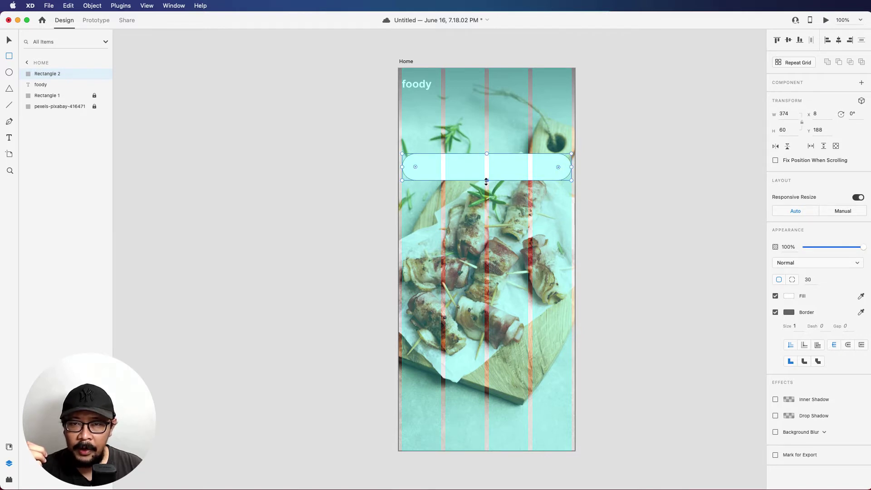
pyautogui.moveTo(486, 181); pyautogui.dragTo(485, 183)
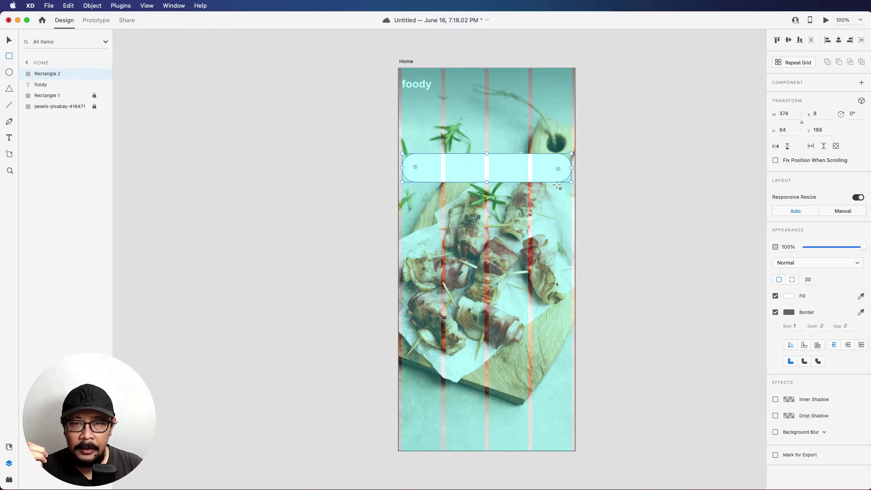
pyautogui.moveTo(558, 171); pyautogui.dragTo(552, 170)
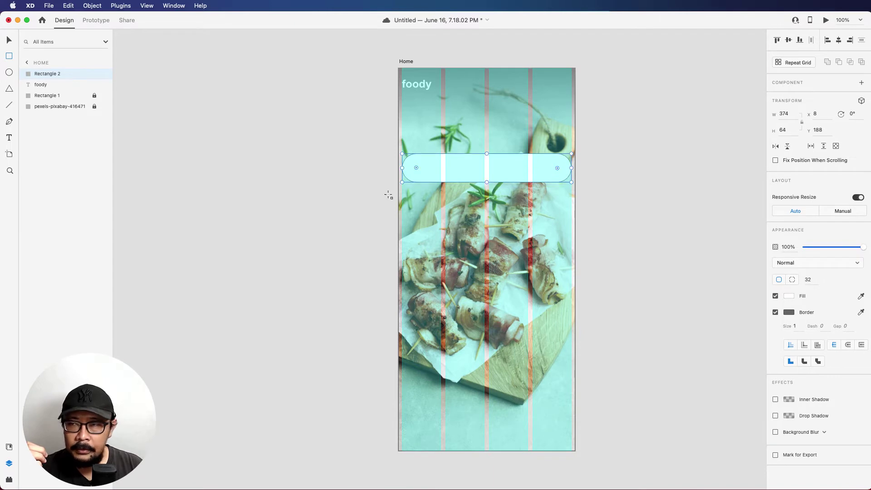
pyautogui.click(9, 41)
pyautogui.click(645, 145)
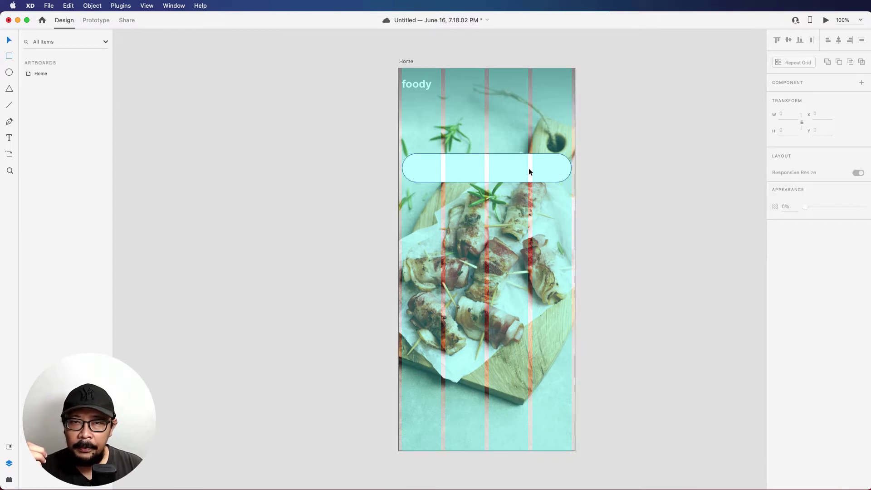
# Step: Hide the Home artboard's layout grid and select the rounded search bar rectangle
pyautogui.click(529, 172)
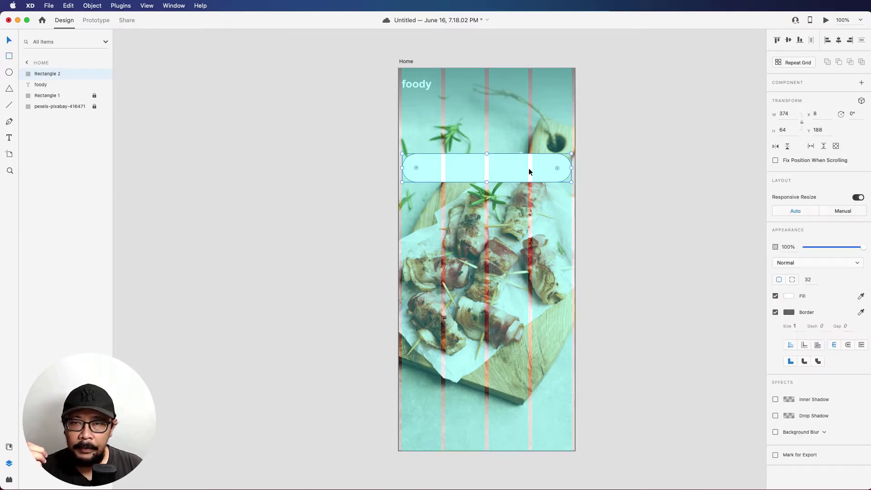
pyautogui.click(406, 62)
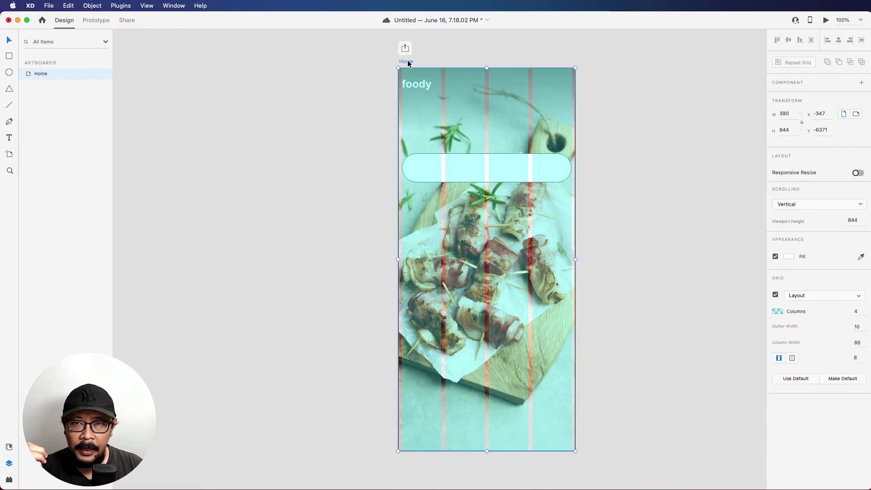
pyautogui.click(774, 294)
pyautogui.click(635, 196)
pyautogui.click(432, 168)
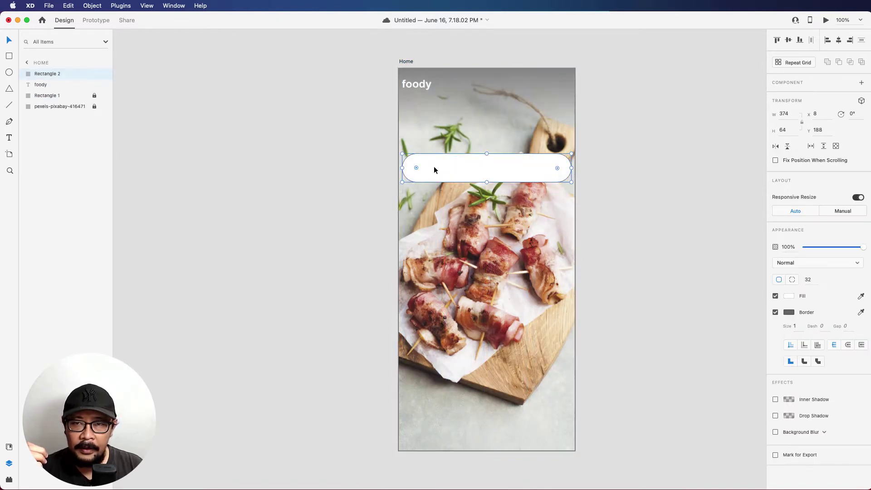
# Step: Remove the search bar rectangle's border and give it a drop shadow with X 0, Y 0 and blur 2
pyautogui.click(775, 312)
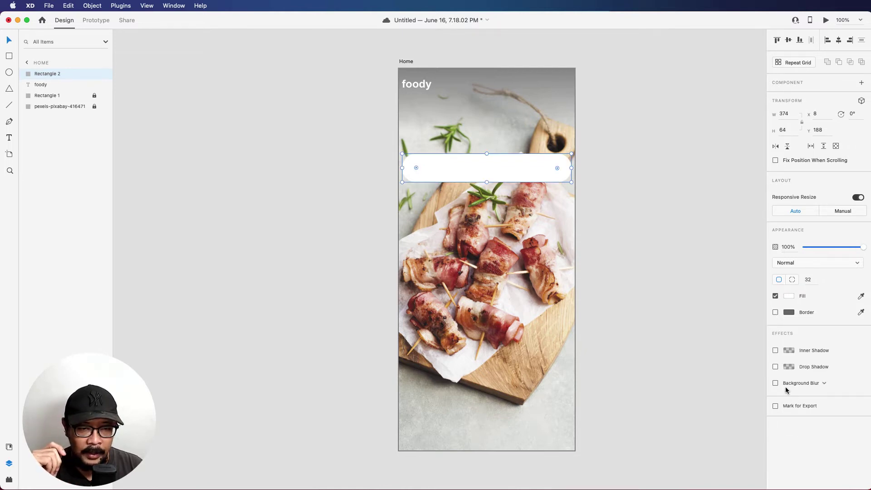
pyautogui.click(775, 366)
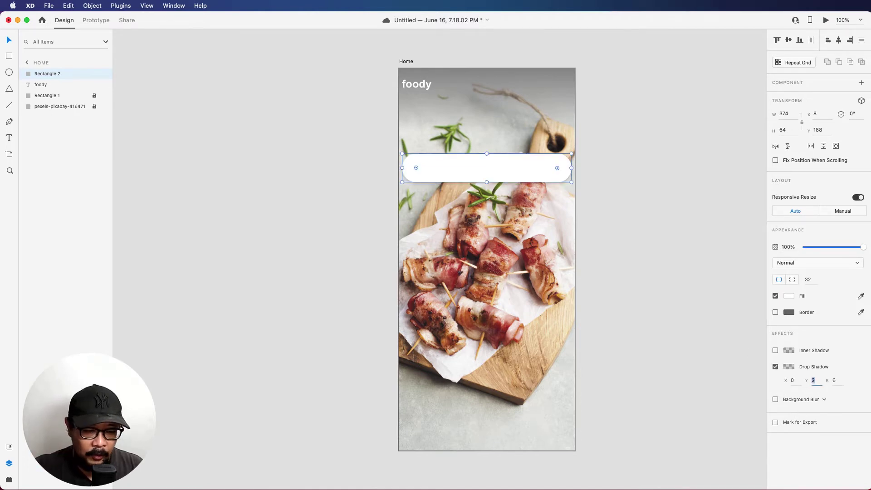
pyautogui.press('Return')
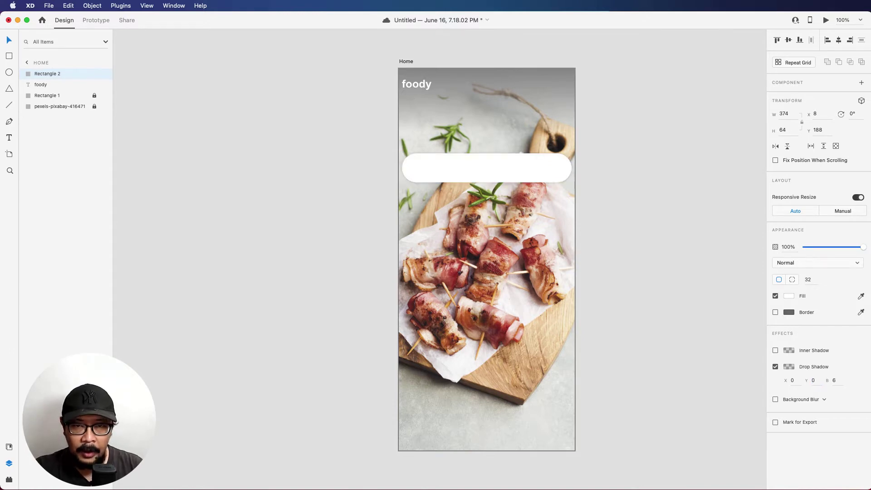
pyautogui.click(838, 380)
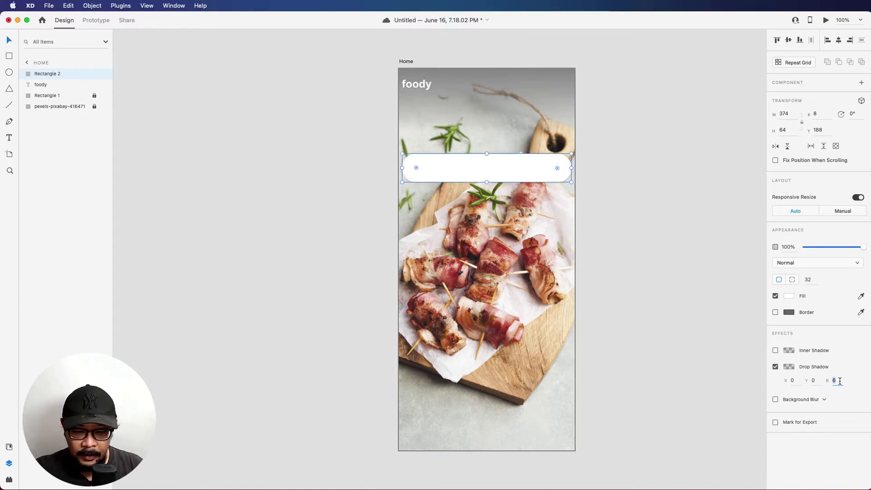
pyautogui.press('Return')
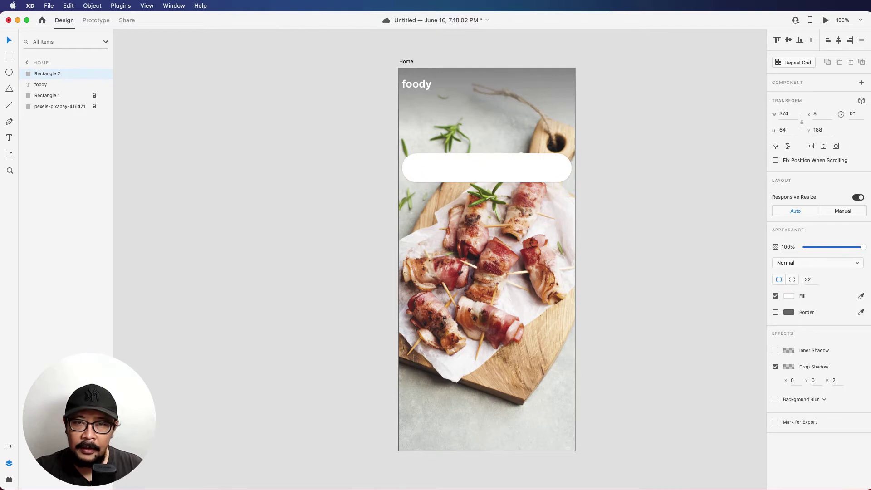
# Step: Lower the opacity of the search bar's black drop shadow to about 3% and deselect the bar
pyautogui.click(789, 366)
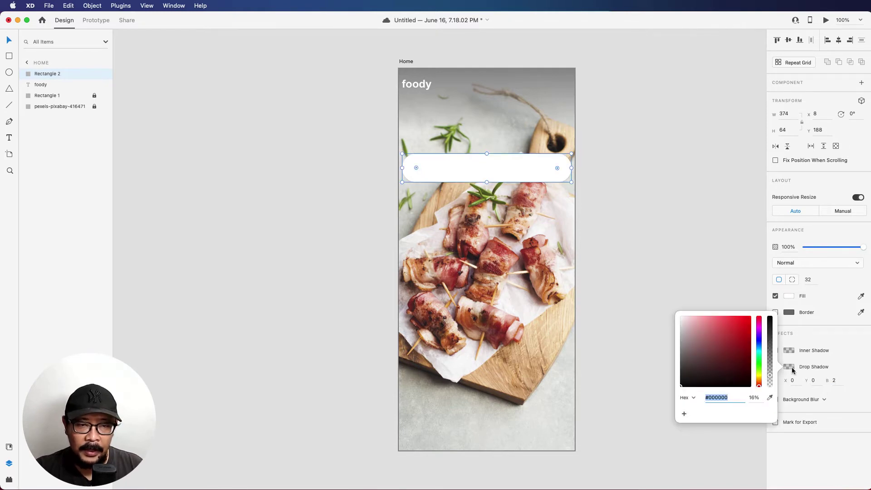
pyautogui.moveTo(768, 374); pyautogui.dragTo(769, 388)
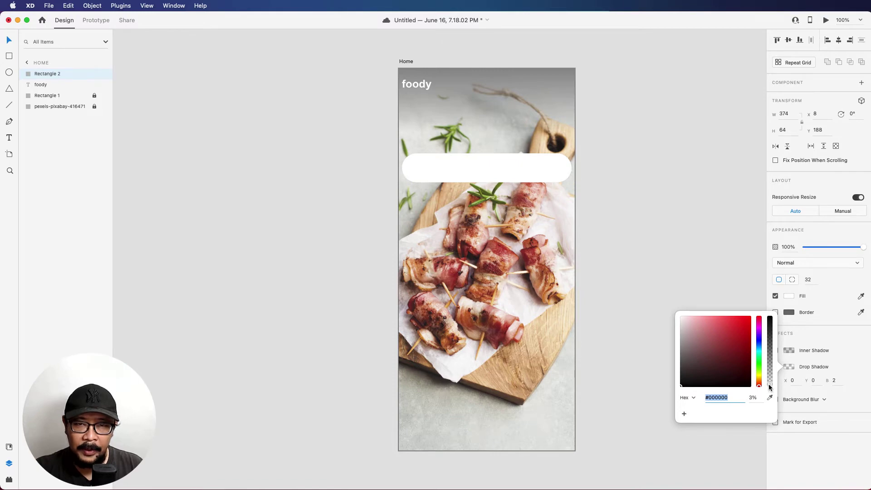
pyautogui.click(695, 279)
pyautogui.click(695, 280)
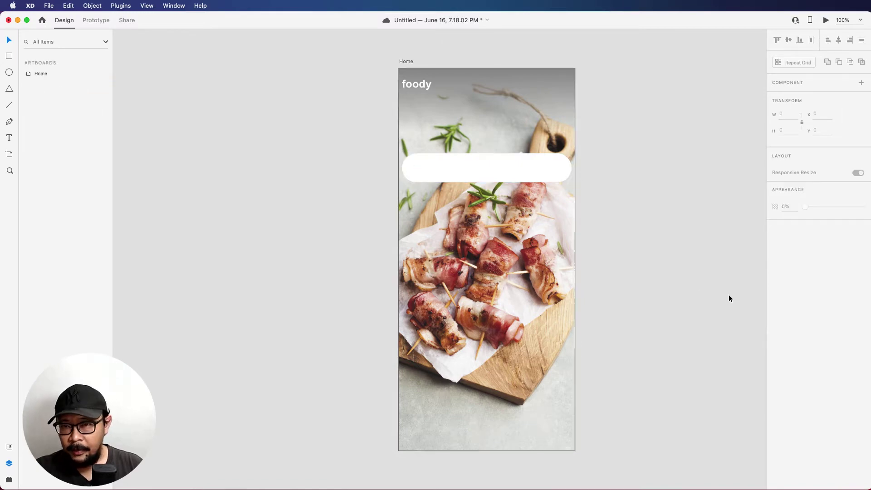
# Step: Add the placeholder text "Search here" inside the white search bar
pyautogui.click(510, 169)
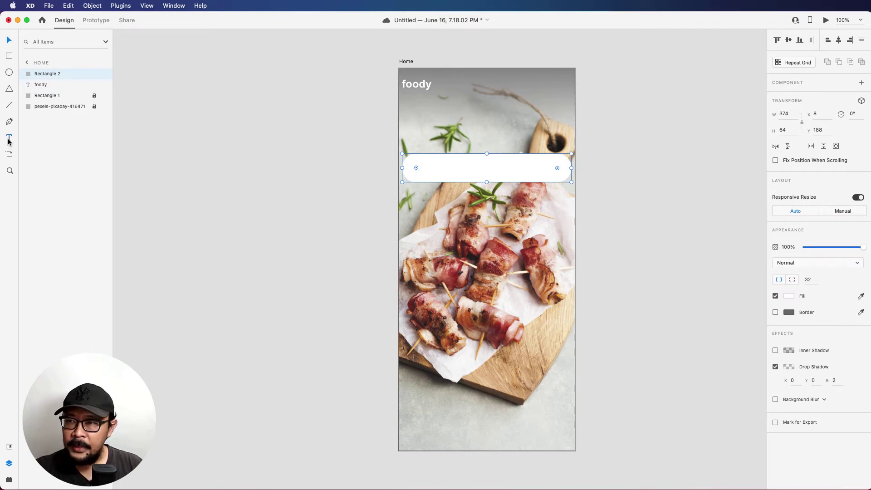
pyautogui.click(434, 168)
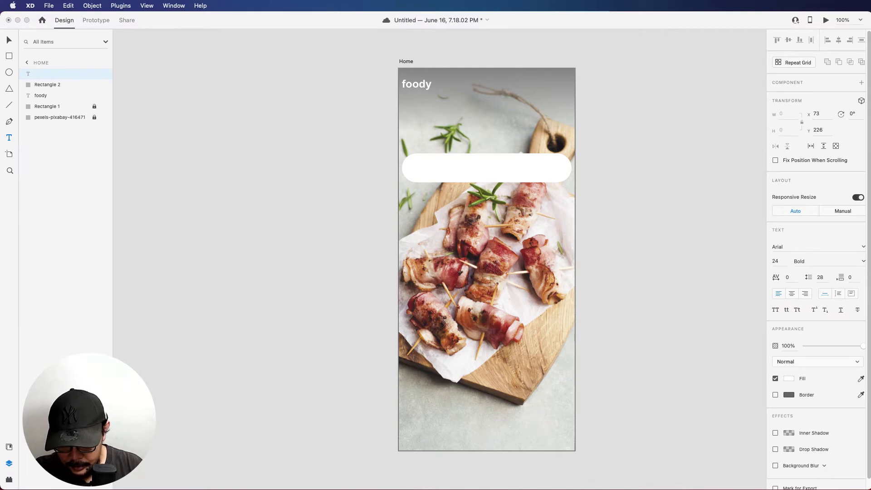
pyautogui.write('Search')
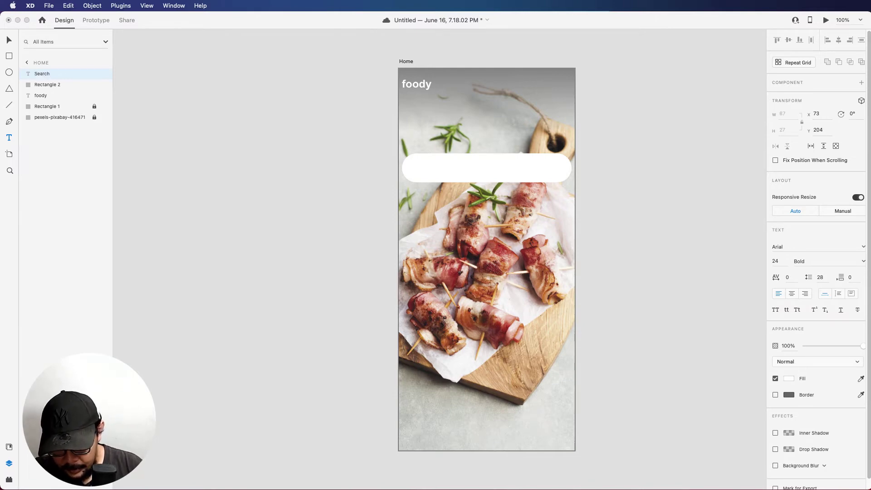
pyautogui.write(' here')
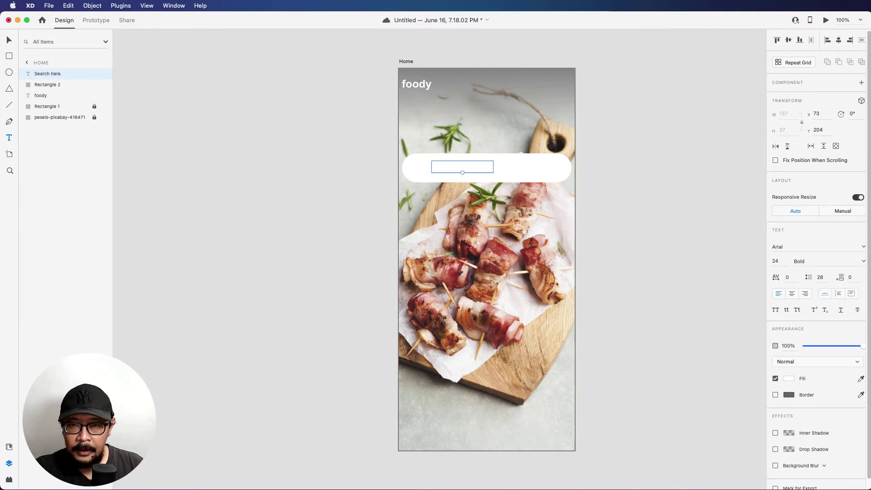
pyautogui.press('Escape')
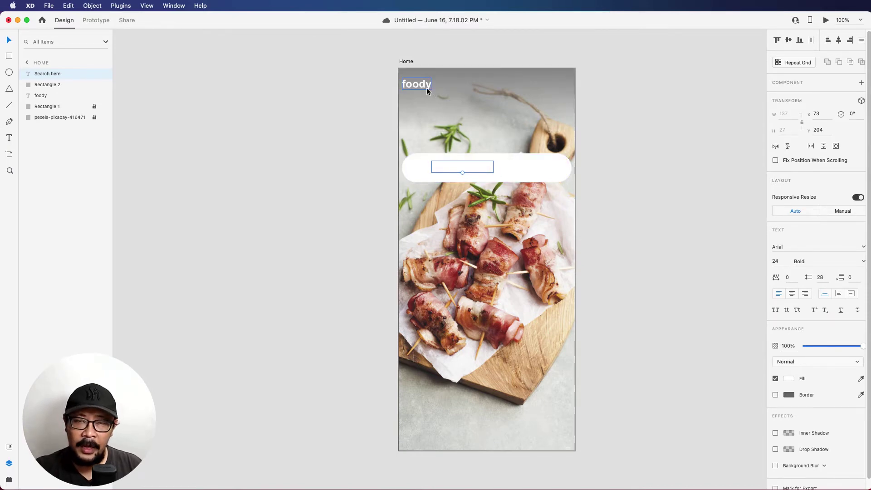
# Step: Fill the "Search here" text with mid gray #959595 and move it toward the bar's left end at X 30, Y 207
pyautogui.click(792, 378)
pyautogui.moveTo(721, 358)
pyautogui.mouseDown()
pyautogui.moveTo(674, 365)
pyautogui.moveTo(663, 357)
pyautogui.mouseUp()
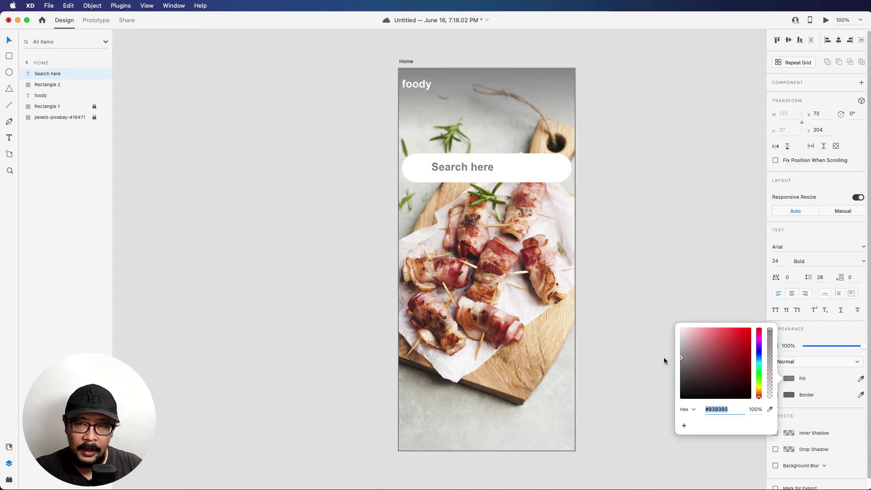
pyautogui.click(10, 49)
pyautogui.moveTo(468, 168); pyautogui.dragTo(449, 171)
# Step: Set the "Search here" text to font size 16 and Regular weight
pyautogui.click(786, 261)
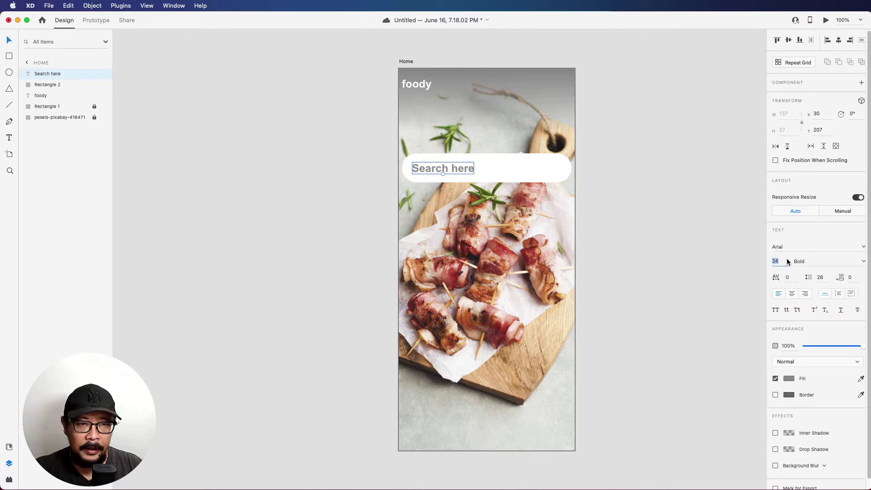
pyautogui.write('16')
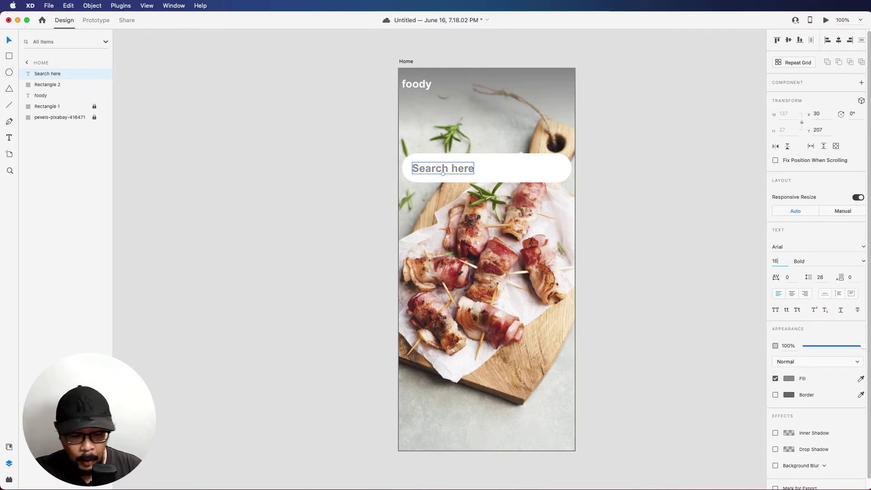
pyautogui.press('Return')
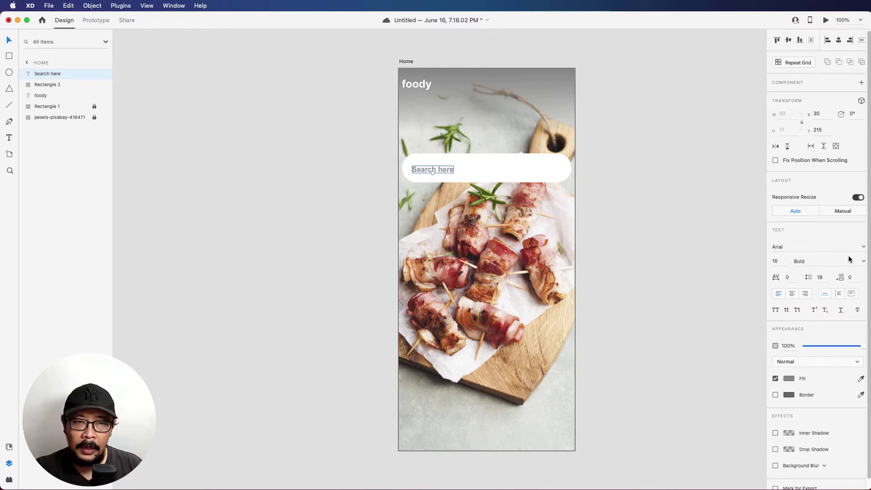
pyautogui.click(861, 262)
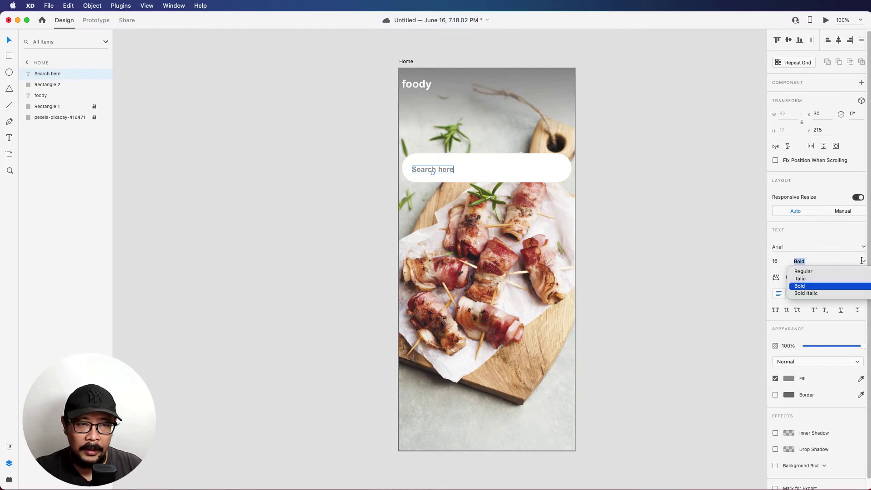
pyautogui.click(824, 272)
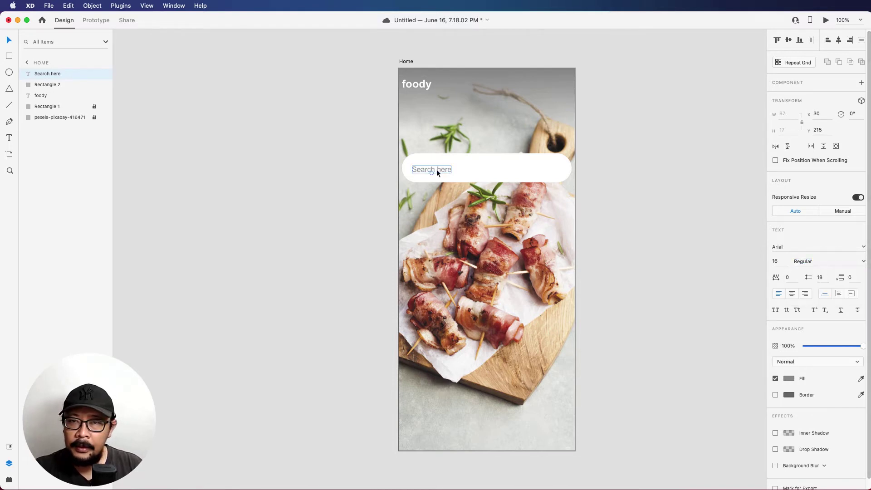
# Step: Centre the "Search here" text vertically in the search bar and set its font size to 18
pyautogui.moveTo(437, 169); pyautogui.dragTo(436, 167)
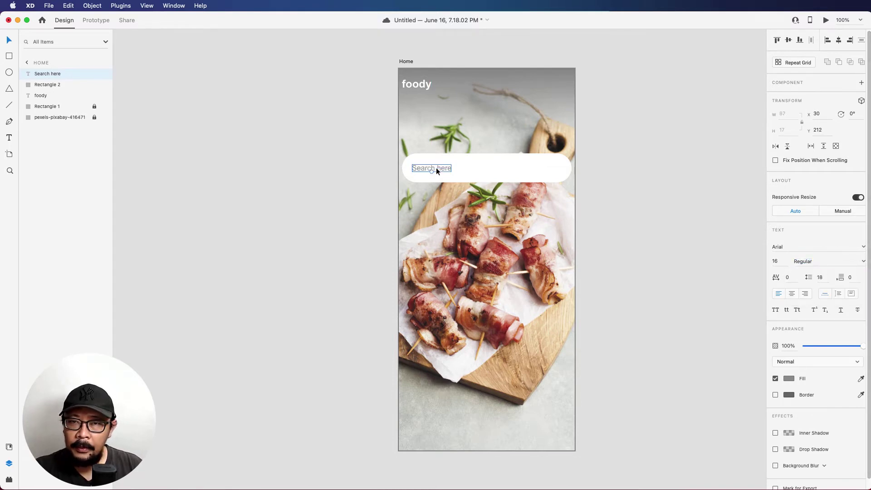
pyautogui.click(783, 263)
pyautogui.press('Up')
pyautogui.press('Up')
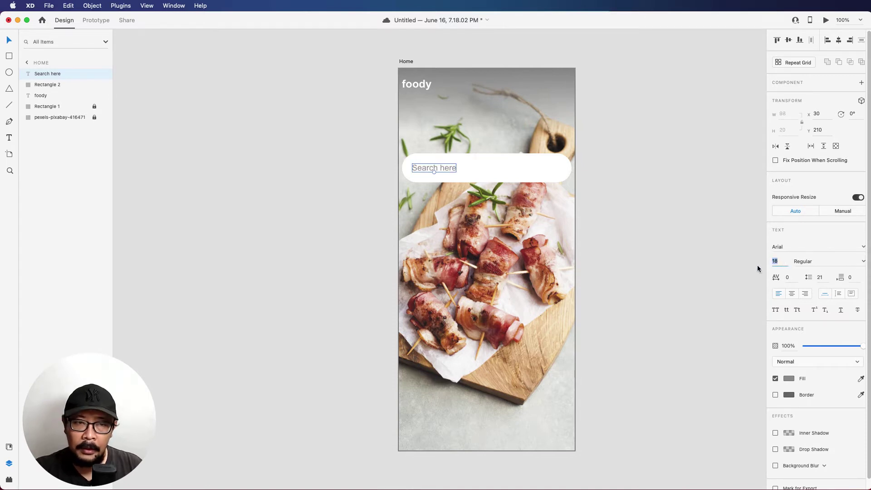
# Step: Make the placeholder text's gray fill slightly darker and nudge the text a little to the right within the bar
pyautogui.click(788, 378)
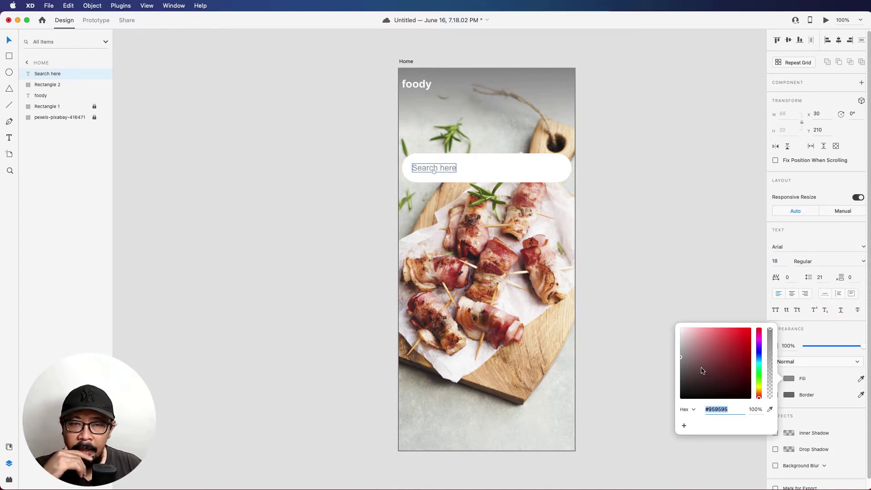
pyautogui.moveTo(680, 363); pyautogui.dragTo(678, 360)
pyautogui.click(609, 236)
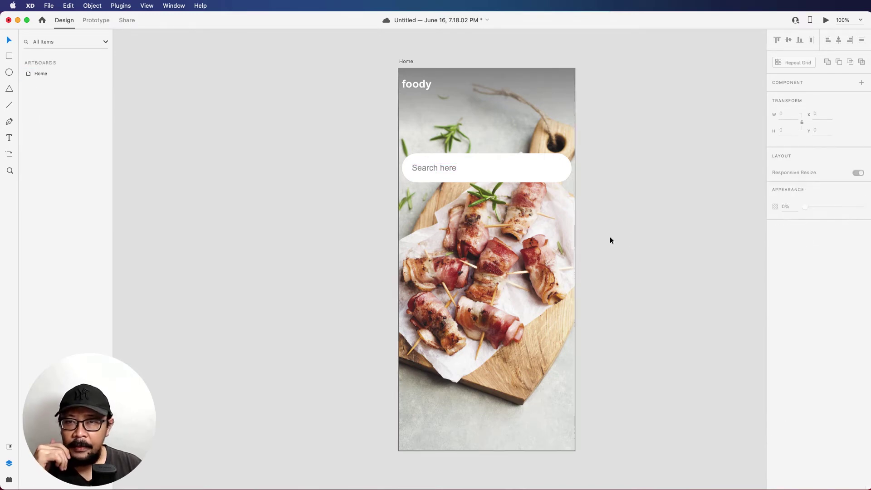
pyautogui.moveTo(434, 169); pyautogui.dragTo(437, 170)
pyautogui.click(608, 187)
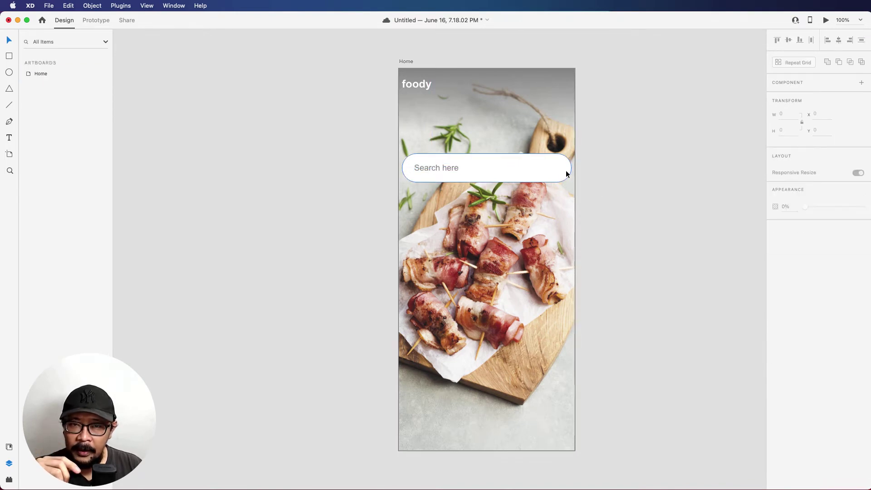
# Step: Draw a 48 by 48 circle inside the search bar's right end at X 326, Y 196, without a border
pyautogui.click(9, 72)
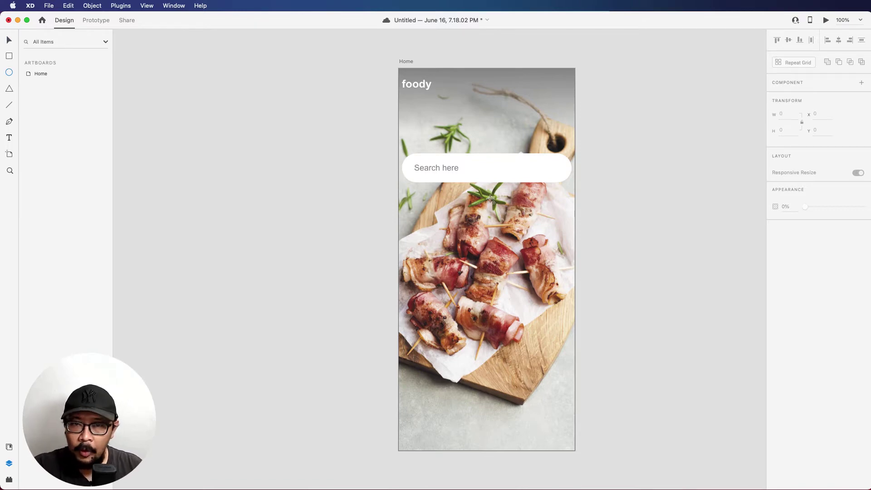
pyautogui.moveTo(539, 158); pyautogui.dragTo(552, 173)
pyautogui.click(775, 295)
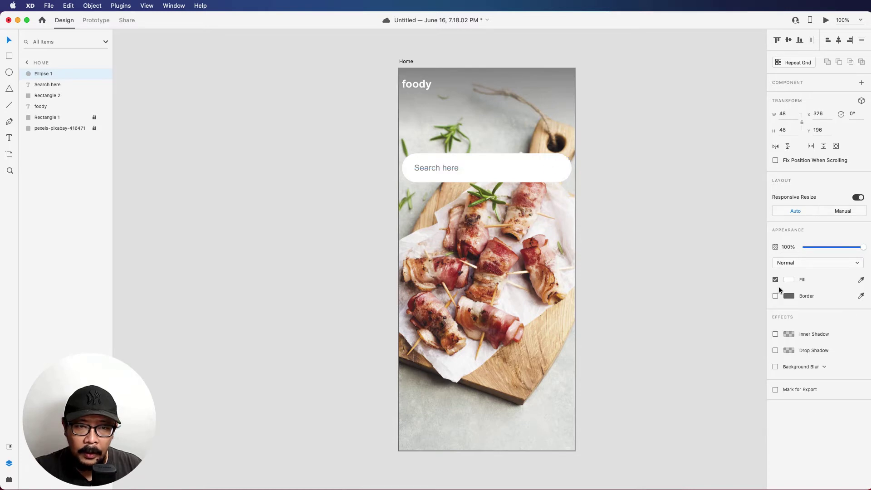
# Step: Fill the circle at the search bar's right end with a bright green around #3DEAA1
pyautogui.click(787, 282)
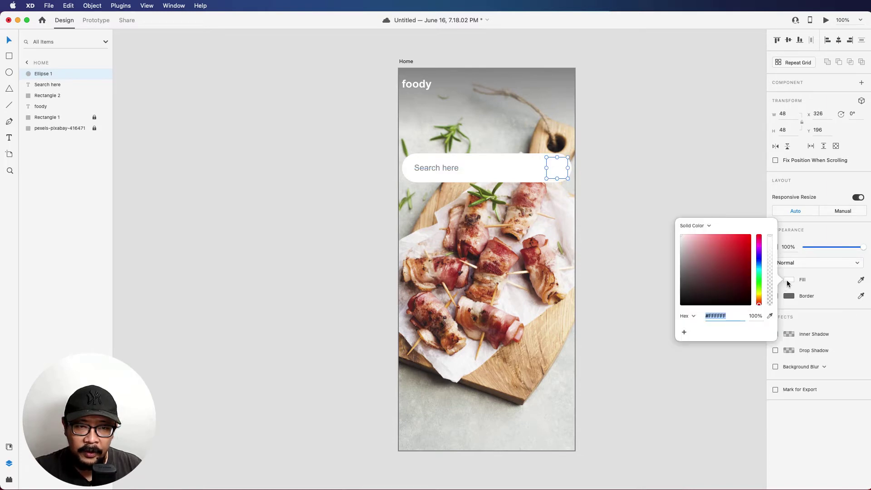
pyautogui.click(759, 270)
pyautogui.click(727, 247)
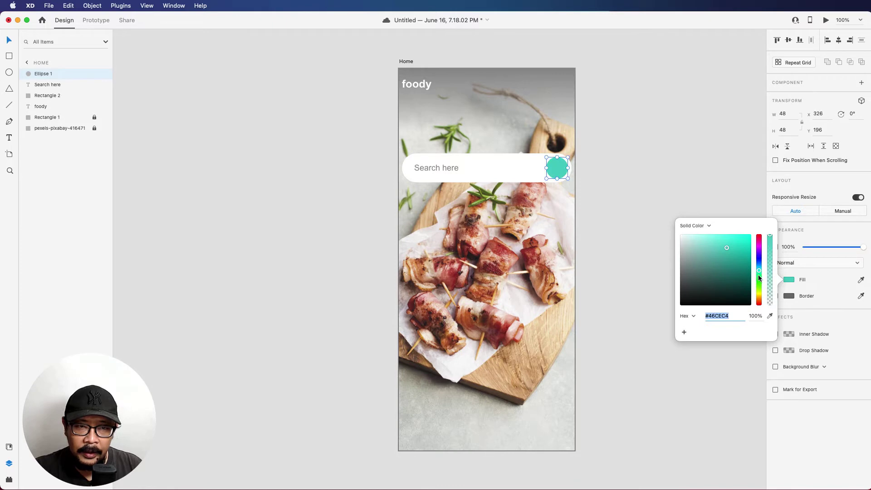
pyautogui.click(758, 274)
pyautogui.click(730, 240)
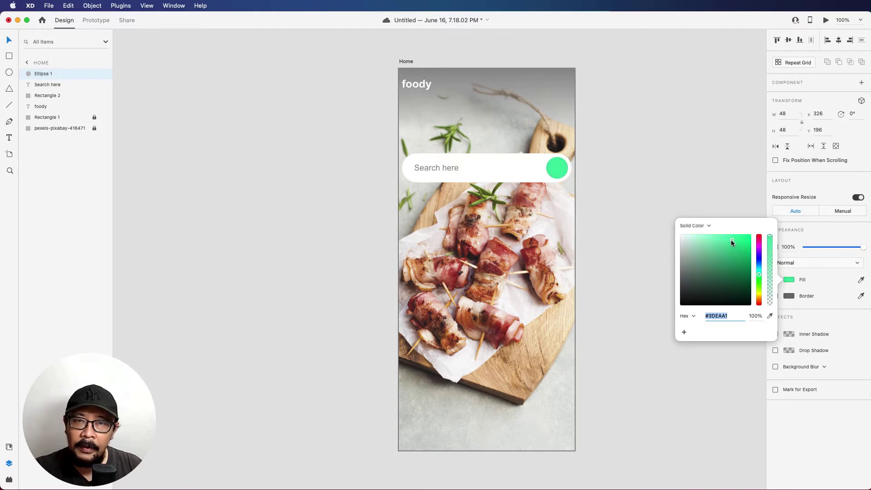
pyautogui.click(663, 382)
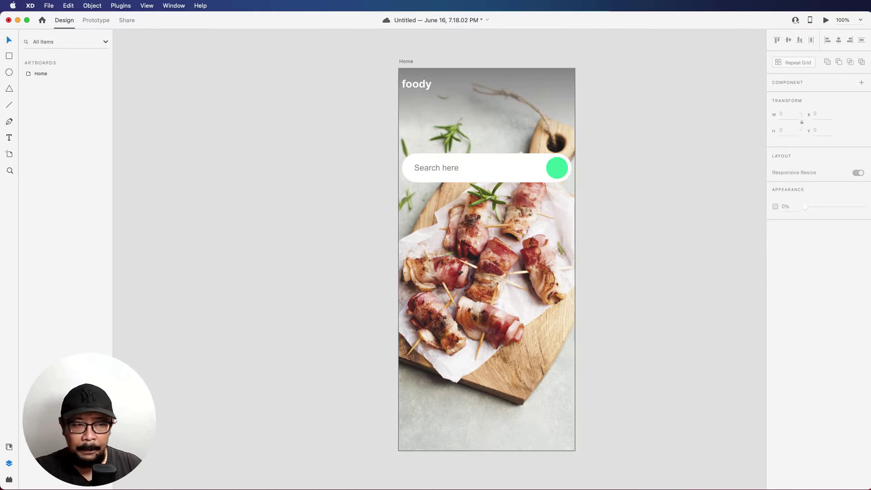
# Step: In the Material_Icons_Google document, search the layers for "search" and select the ic_search_24px icon
pyautogui.moveTo(644, 83); pyautogui.dragTo(870, 138)
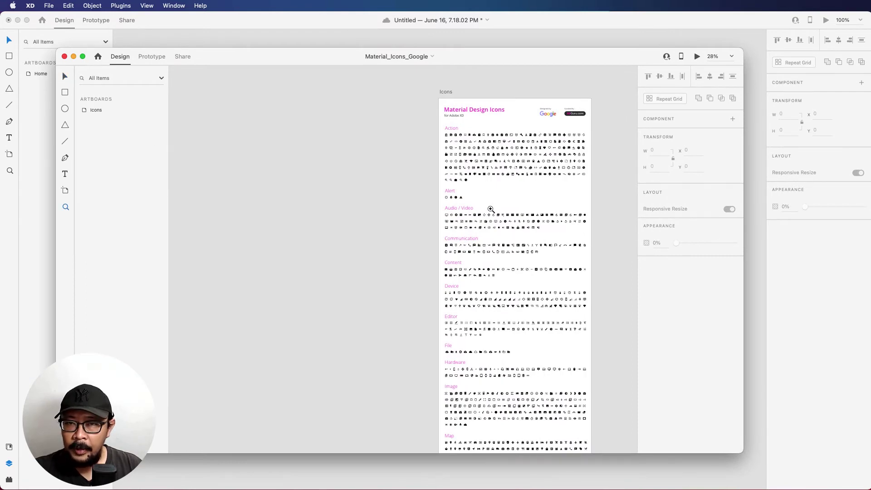
pyautogui.press('z')
pyautogui.scroll(1, 488, 208)
pyautogui.moveTo(531, 213); pyautogui.dragTo(433, 219)
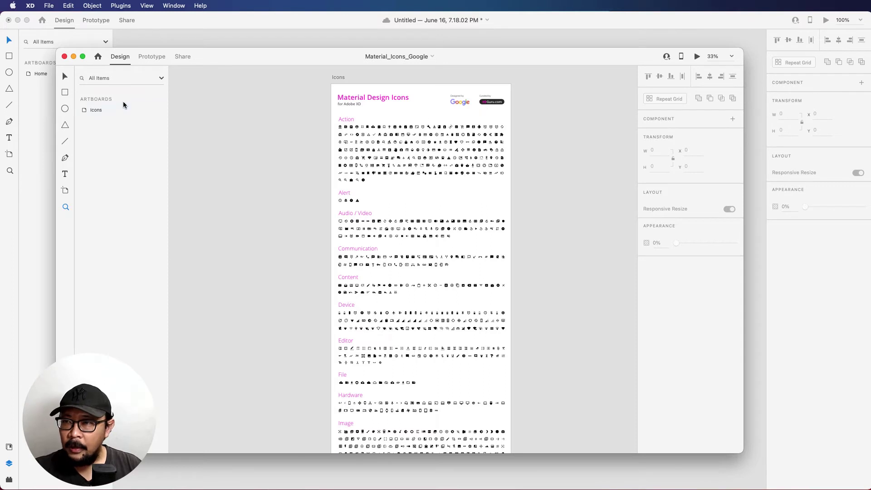
pyautogui.click(103, 81)
pyautogui.write('sear')
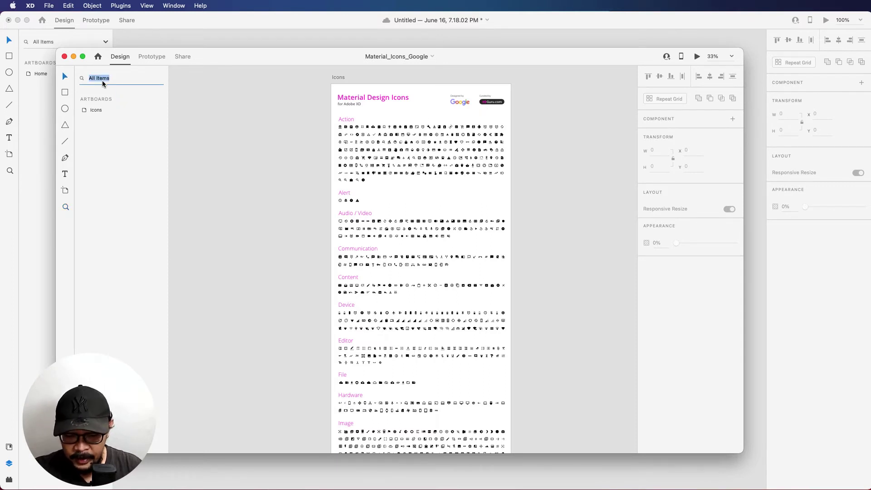
pyautogui.write('ch')
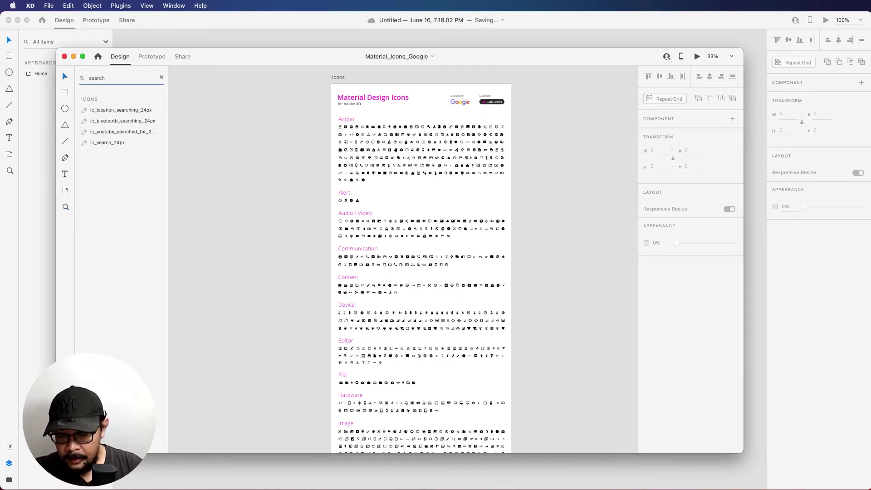
pyautogui.click(107, 144)
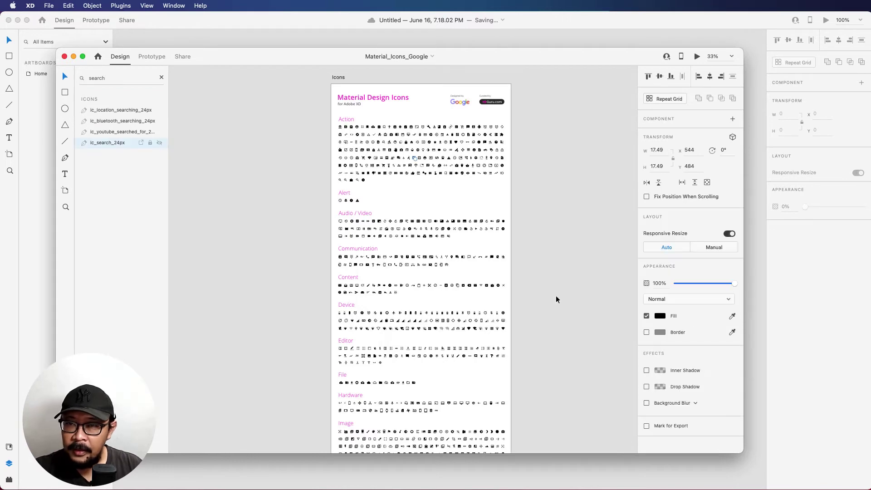
# Step: Copy the ic_search_24px icon from the Material_Icons_Google document and paste it onto the Home artboard of the foody design
pyautogui.press('z')
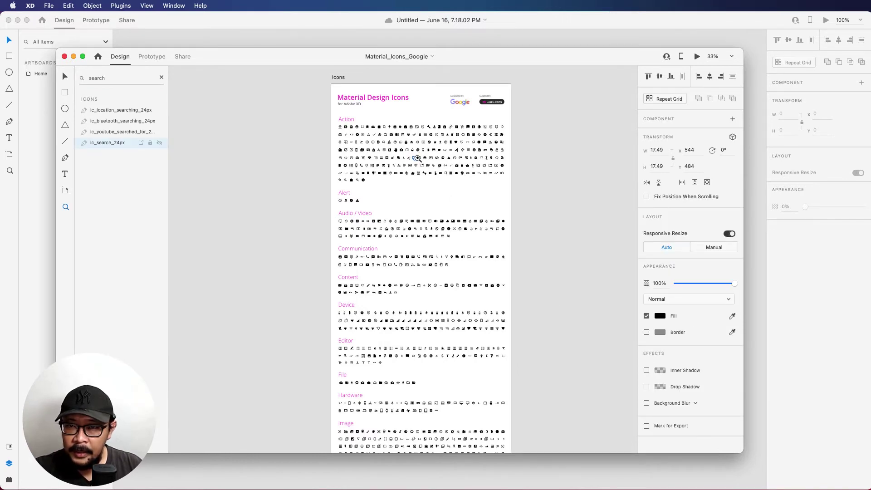
pyautogui.click(417, 159)
pyautogui.press('v')
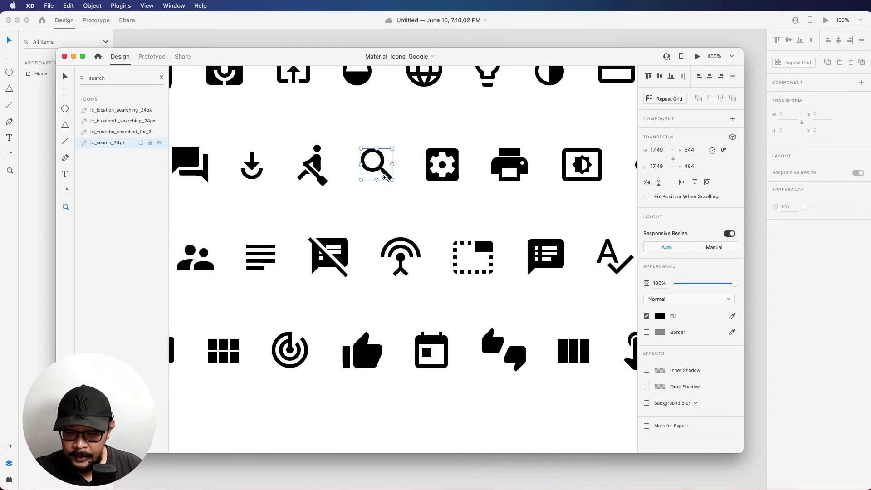
pyautogui.click(399, 218)
pyautogui.click(378, 173)
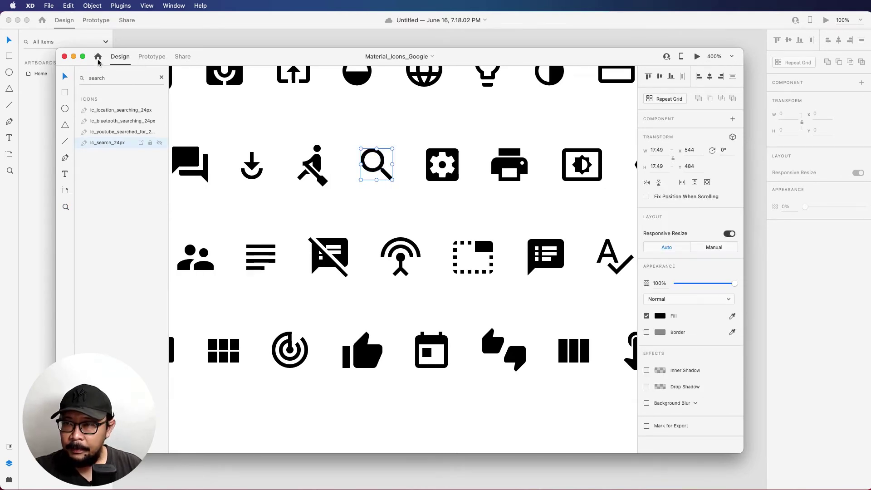
pyautogui.click(73, 57)
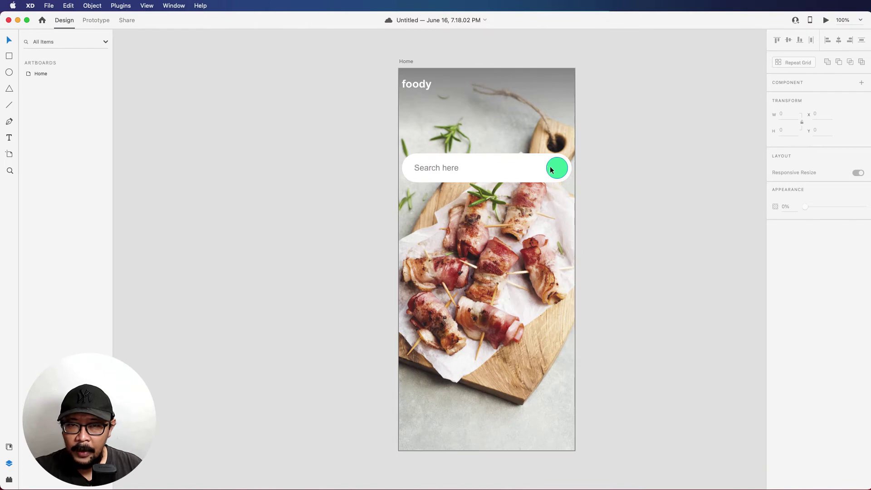
pyautogui.click(551, 167)
pyautogui.press('super+v')
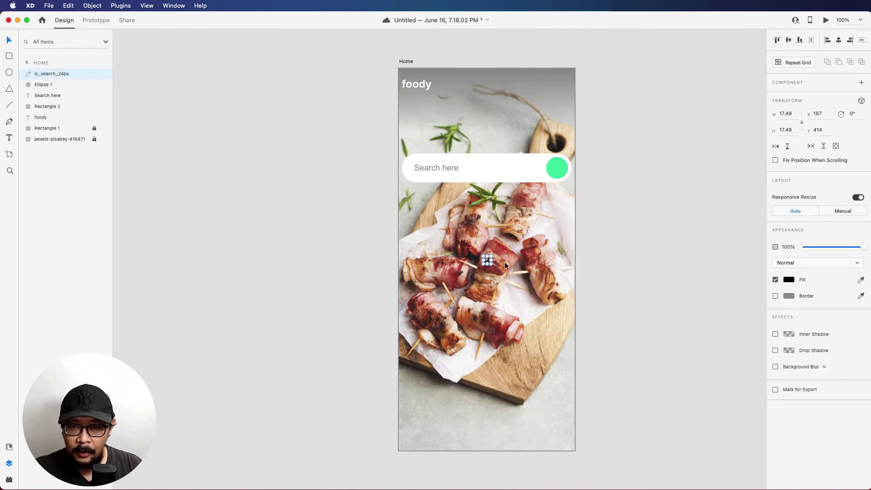
# Step: Move the pasted search icon onto the centre of the green circle at X 341, Y 211, and fill it white
pyautogui.hotkey('shift', 'Up')
pyautogui.hotkey('shift', 'Up')
pyautogui.hotkey('shift', 'Up')
pyautogui.hotkey('shift', 'Up')
pyautogui.hotkey('shift', 'Up')
pyautogui.hotkey('shift', 'Up')
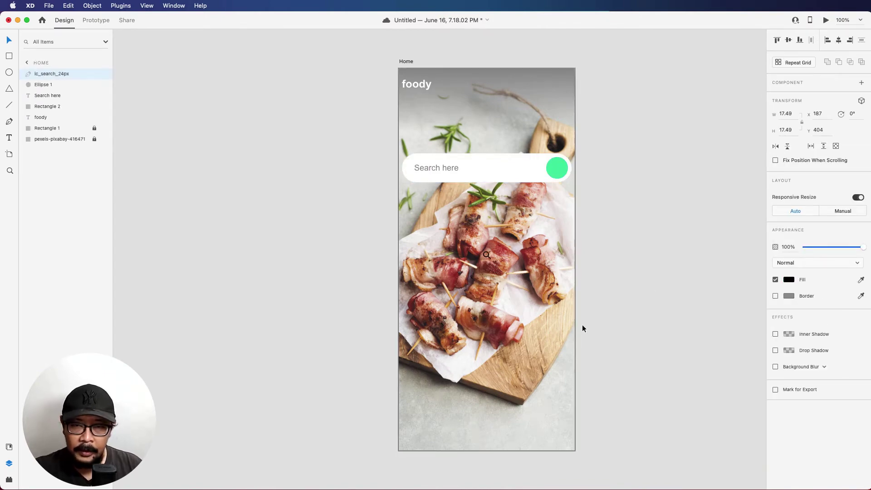
pyautogui.hotkey('shift', 'Up')
pyautogui.hotkey('shift', 'Up')
pyautogui.hotkey('shift', 'Up')
pyautogui.hotkey('shift', 'Up')
pyautogui.hotkey('shift', 'Up')
pyautogui.hotkey('shift', 'Up')
pyautogui.hotkey('shift', 'Up')
pyautogui.hotkey('shift', 'Up')
pyautogui.hotkey('shift', 'Up')
pyautogui.hotkey('shift', 'Up')
pyautogui.hotkey('shift', 'Up')
pyautogui.hotkey('shift', 'Up')
pyautogui.hotkey('shift', 'Up')
pyautogui.hotkey('shift', 'Up')
pyautogui.hotkey('shift', 'Up')
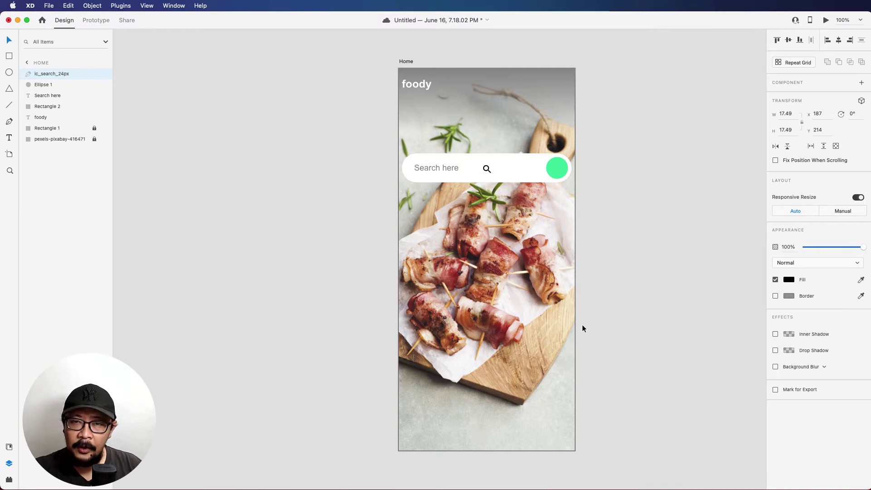
pyautogui.hotkey('shift', 'Right')
pyautogui.hotkey('shift', 'Right')
pyautogui.hotkey('shift', 'Right')
pyautogui.hotkey('shift', 'Right')
pyautogui.hotkey('shift', 'Right')
pyautogui.hotkey('shift', 'Right')
pyautogui.hotkey('shift', 'Right')
pyautogui.hotkey('shift', 'Right')
pyautogui.hotkey('shift', 'Right')
pyautogui.hotkey('shift', 'Right')
pyautogui.hotkey('shift', 'Right')
pyautogui.hotkey('shift', 'Right')
pyautogui.hotkey('shift', 'Right')
pyautogui.hotkey('shift', 'Right')
pyautogui.hotkey('shift', 'Right')
pyautogui.hotkey('shift', 'Right')
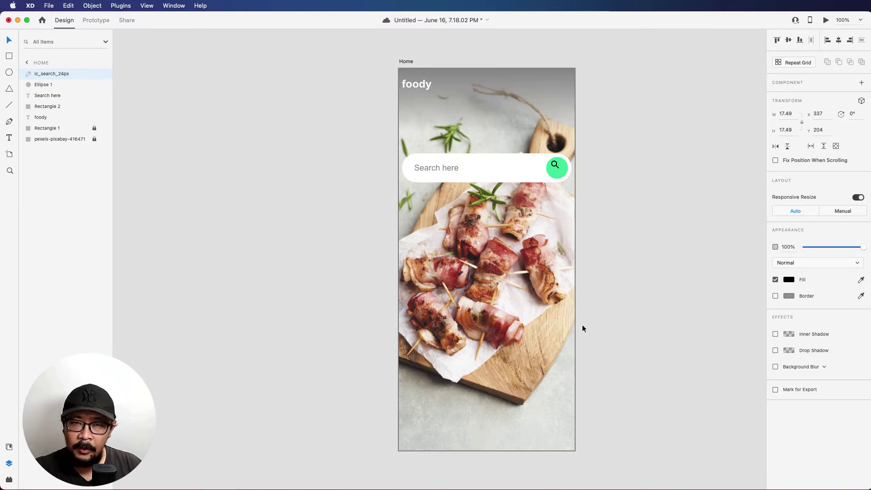
pyautogui.hotkey('shift', 'Down')
pyautogui.press('Up')
pyautogui.press('Up')
pyautogui.press('Up')
pyautogui.press('Up')
pyautogui.press('Up')
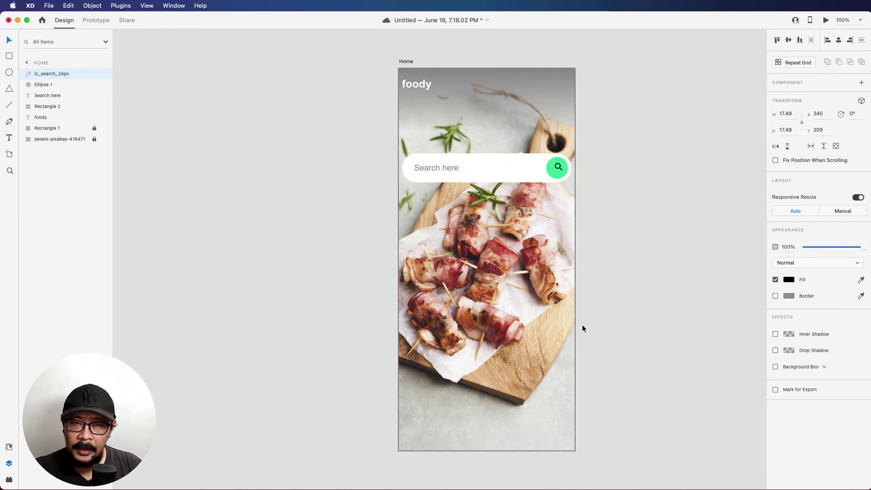
pyautogui.press('Down')
pyautogui.press('Down')
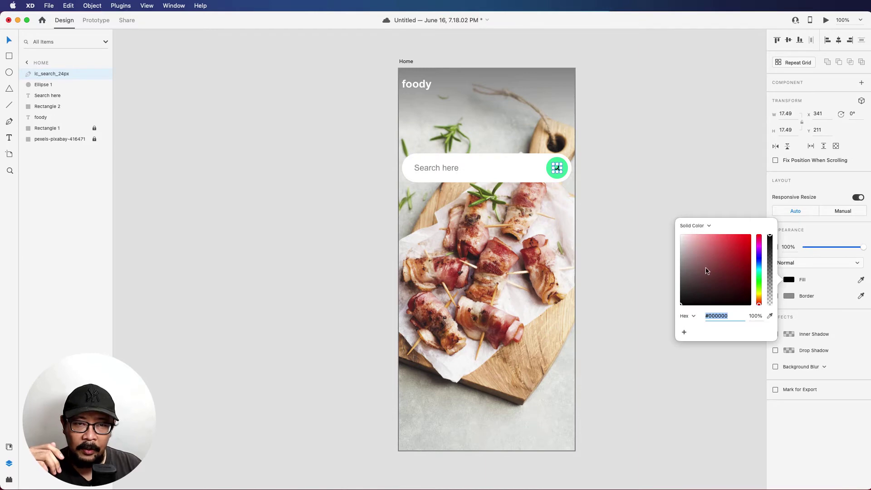
pyautogui.click(739, 188)
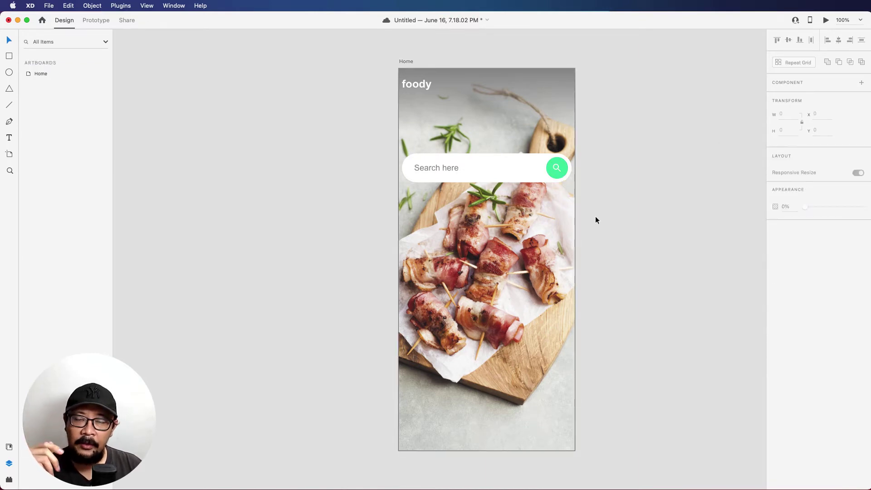
# Step: Group the search bar's rectangle, placeholder text, green circle and search icon
pyautogui.moveTo(569, 187); pyautogui.dragTo(424, 160)
pyautogui.rightClick(496, 160)
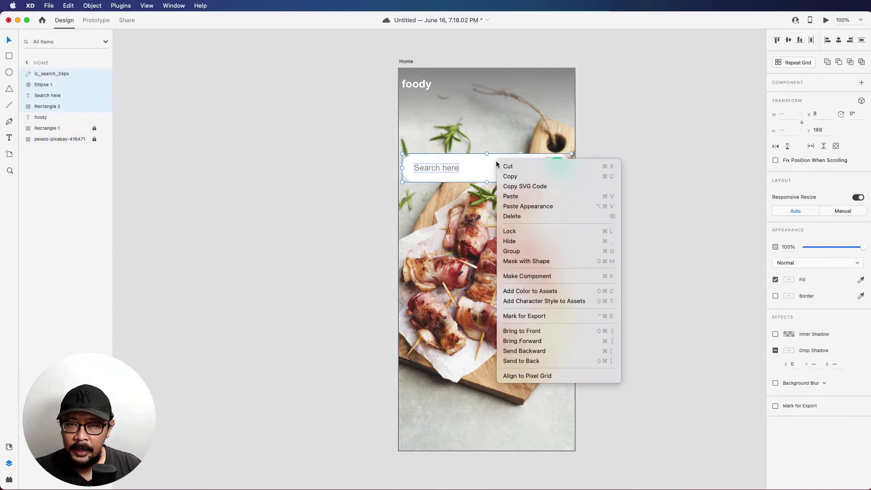
pyautogui.click(533, 257)
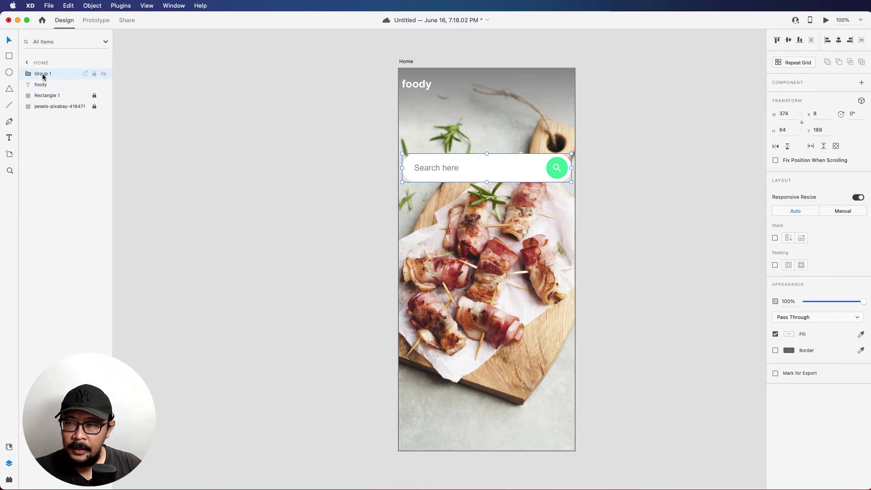
# Step: Rename the search bar group as "search box"
pyautogui.doubleClick(43, 74)
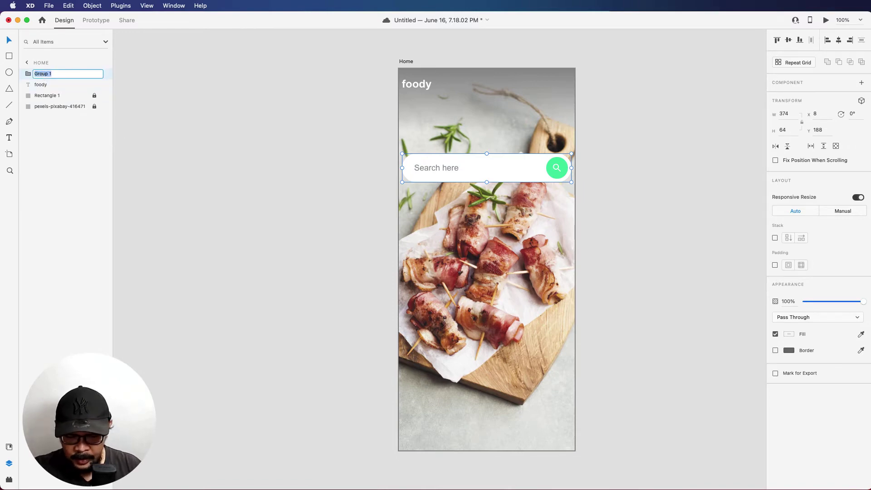
pyautogui.write('search')
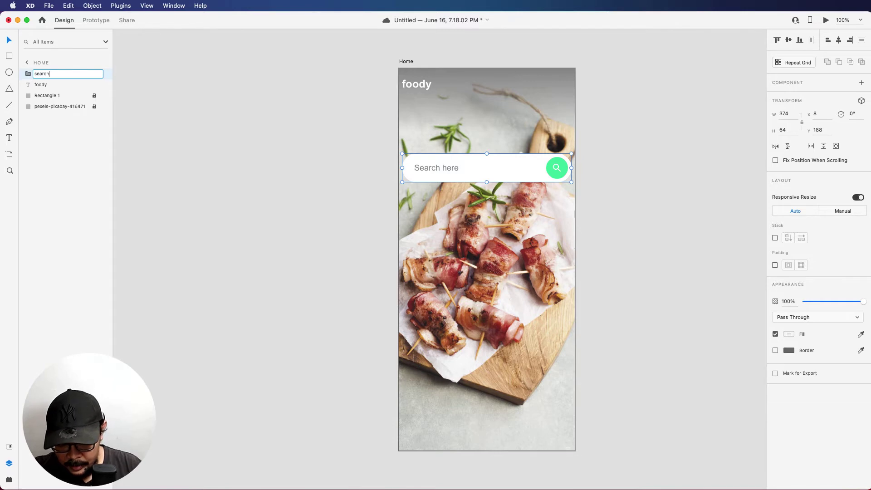
pyautogui.write(' box')
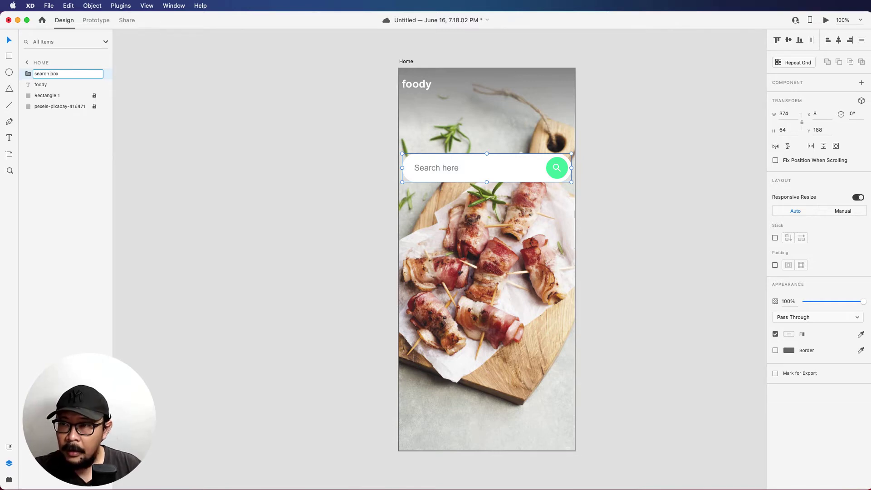
pyautogui.press('Return')
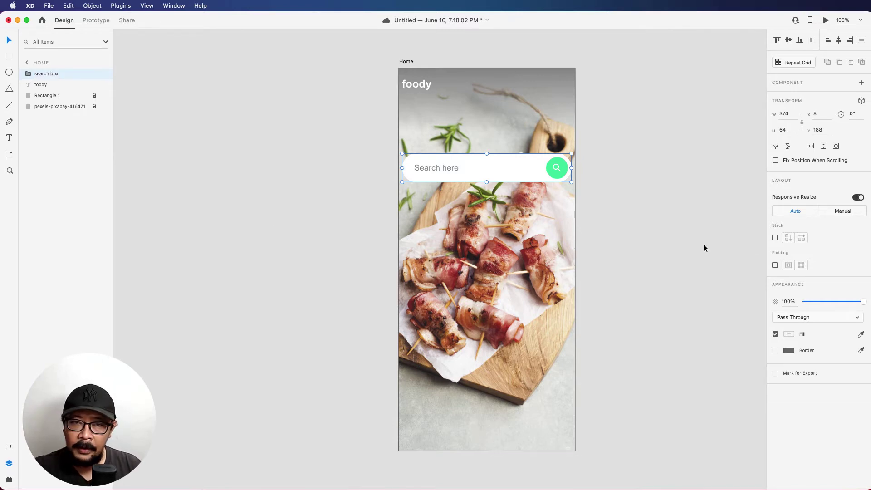
pyautogui.click(693, 245)
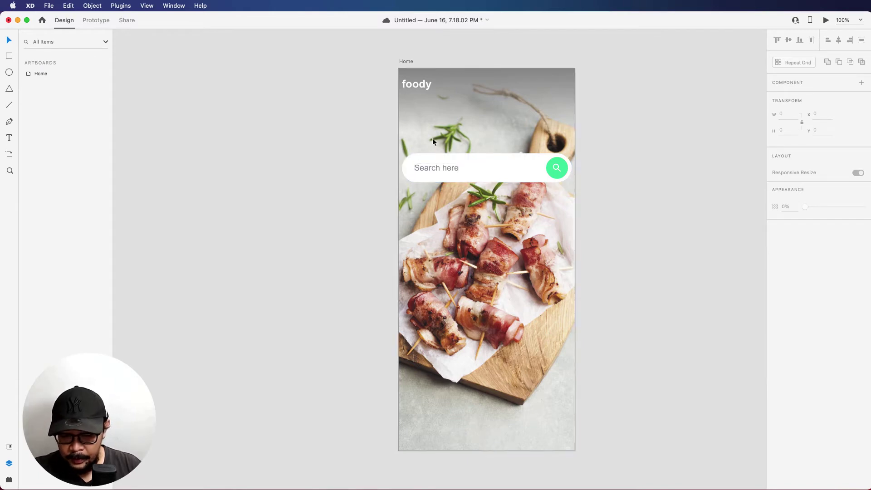
# Step: Add the text "Find food" just above the search bar at about X 32, Y 158
pyautogui.click(6, 135)
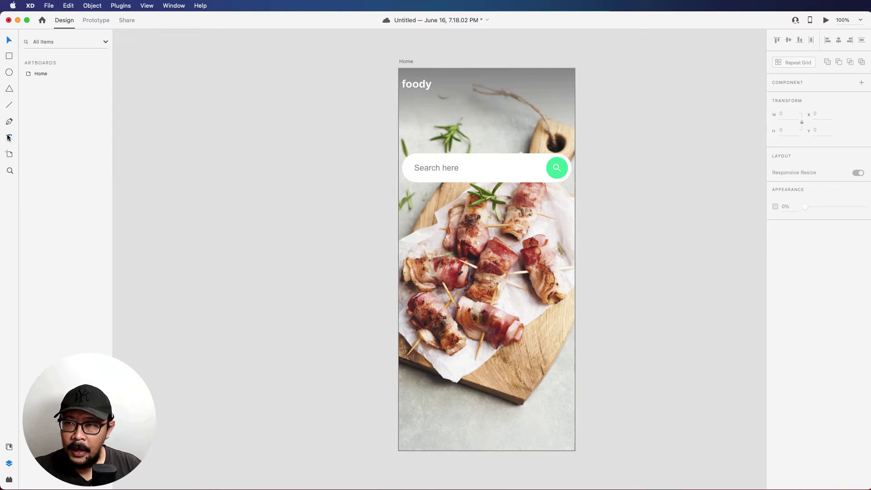
pyautogui.click(412, 147)
pyautogui.write('F')
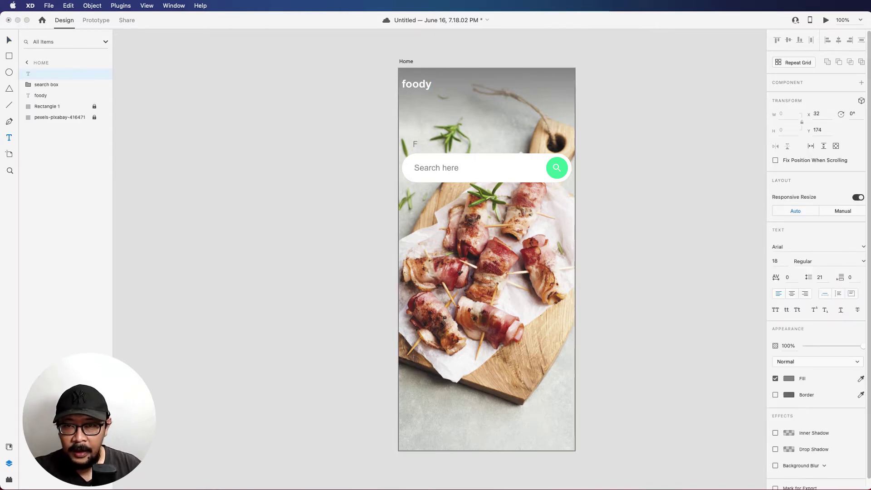
pyautogui.write('in')
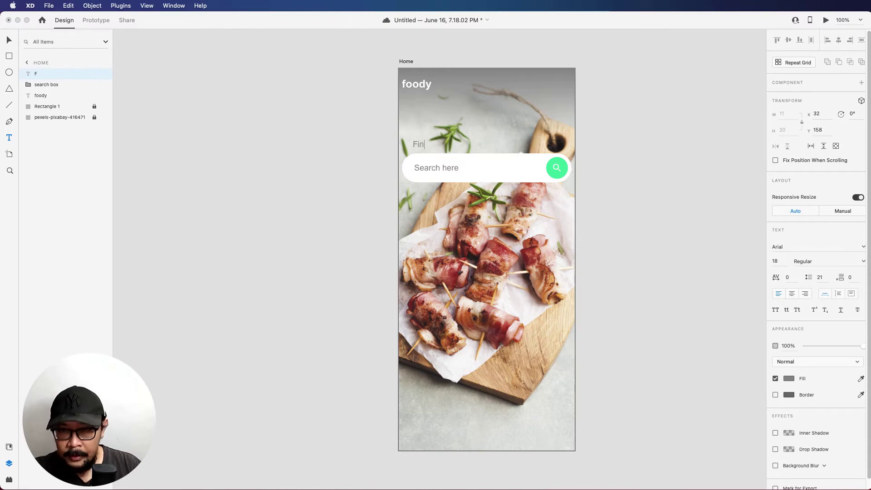
pyautogui.write('d')
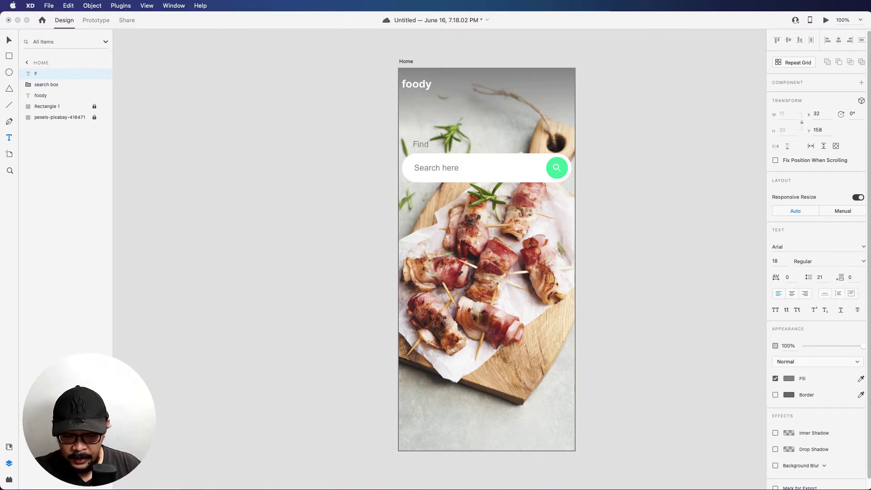
pyautogui.write(' a f')
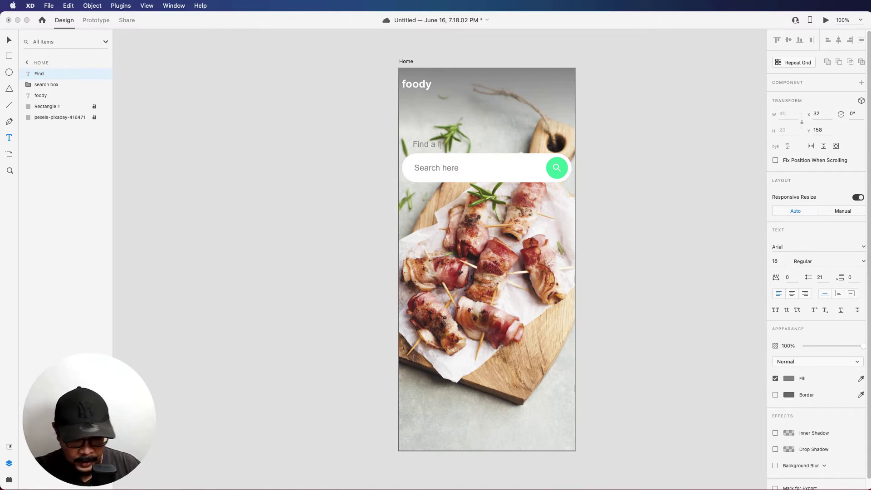
pyautogui.press('BackSpace')
pyautogui.press('BackSpace')
pyautogui.press('BackSpace')
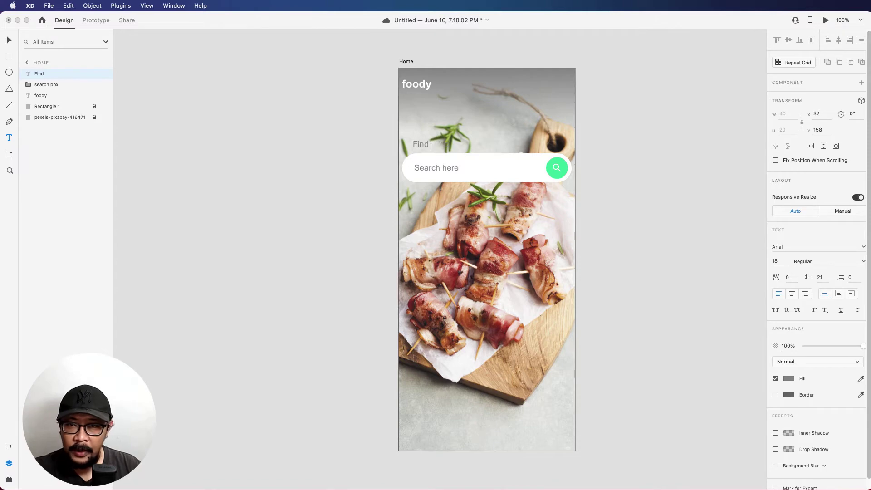
pyautogui.write('foo')
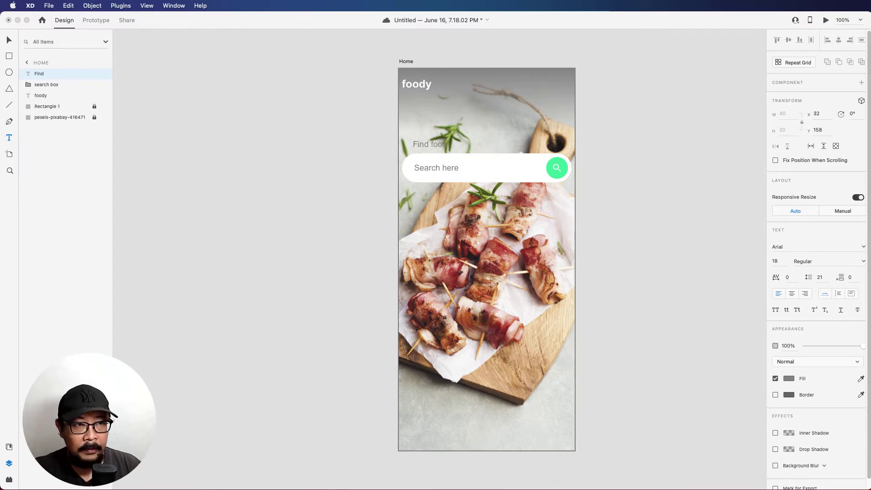
pyautogui.write('d')
pyautogui.press('Escape')
pyautogui.press('v')
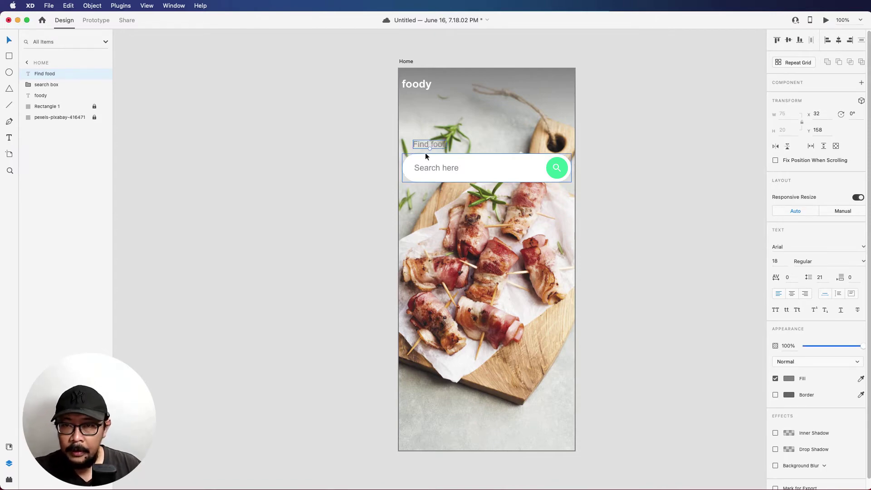
# Step: Duplicate the "Find food" label beside itself, change the copy to "Find restaurant" and place it at X 135, Y 156
pyautogui.moveTo(447, 144); pyautogui.dragTo(518, 144)
pyautogui.doubleClick(480, 144)
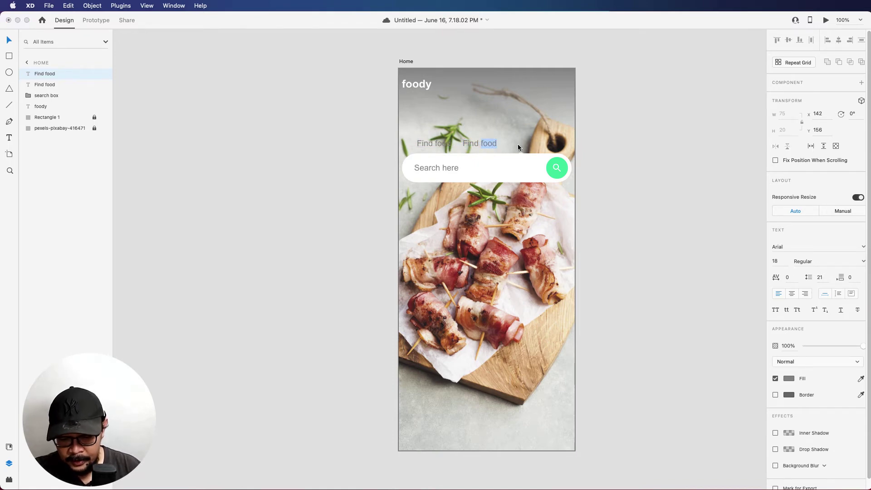
pyautogui.write('re')
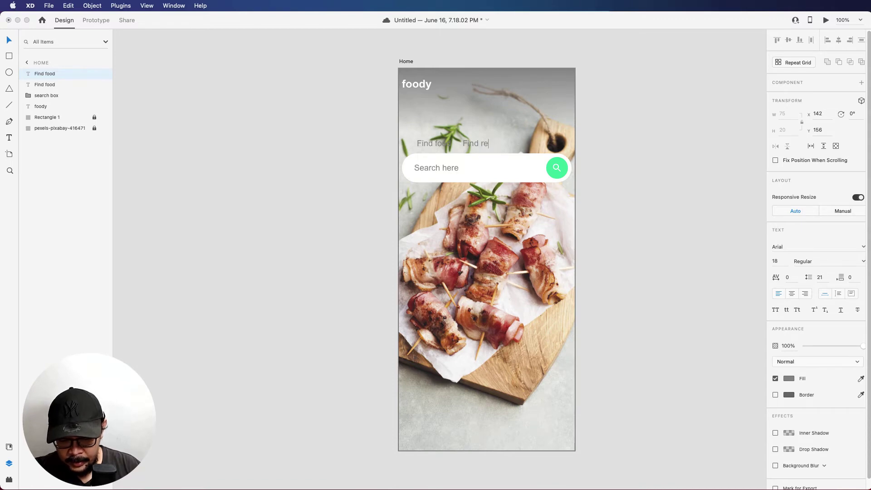
pyautogui.write('staurant')
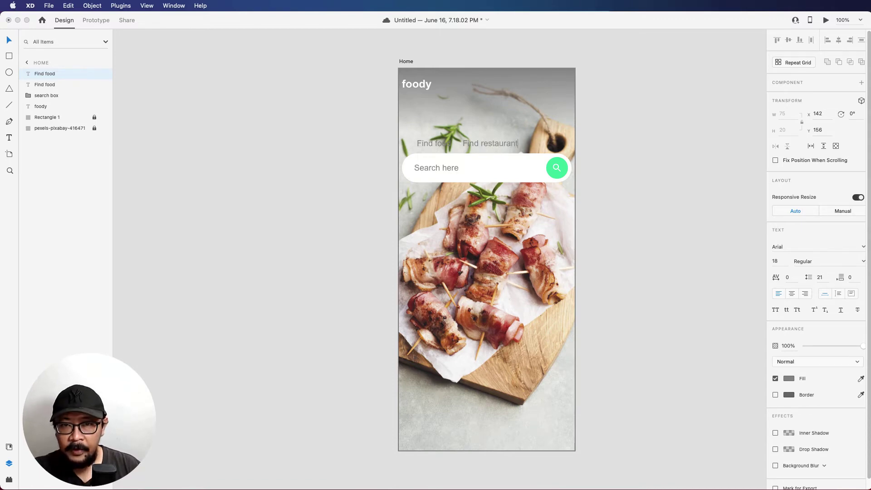
pyautogui.press('Escape')
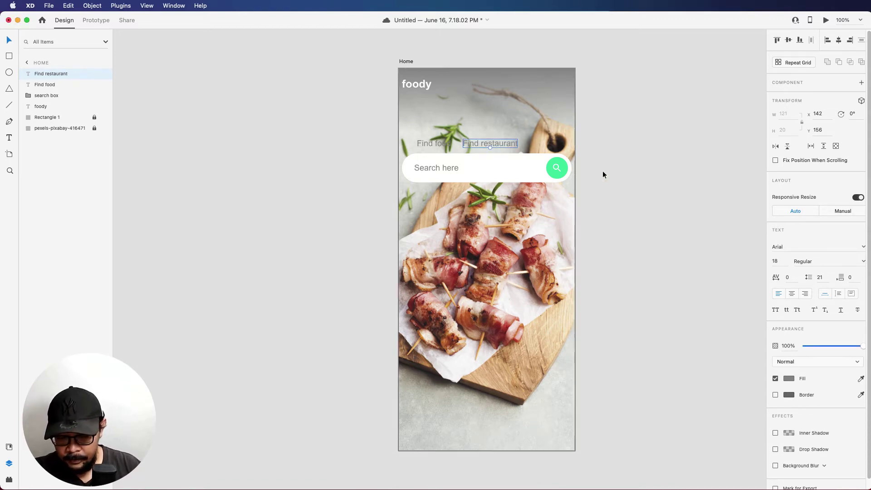
pyautogui.click(625, 171)
pyautogui.moveTo(498, 145); pyautogui.dragTo(494, 143)
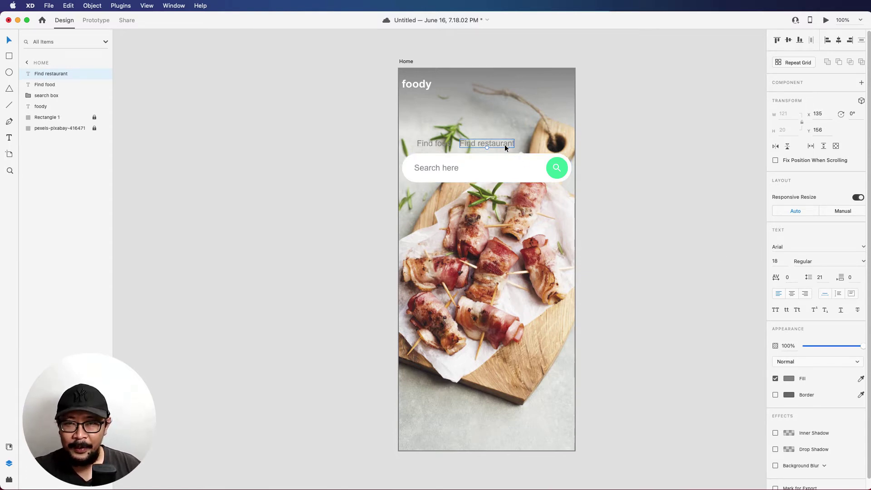
# Step: Try the spelling "restaurent" in the second label and change it back to "restaurant"
pyautogui.doubleClick(504, 145)
pyautogui.click(508, 144)
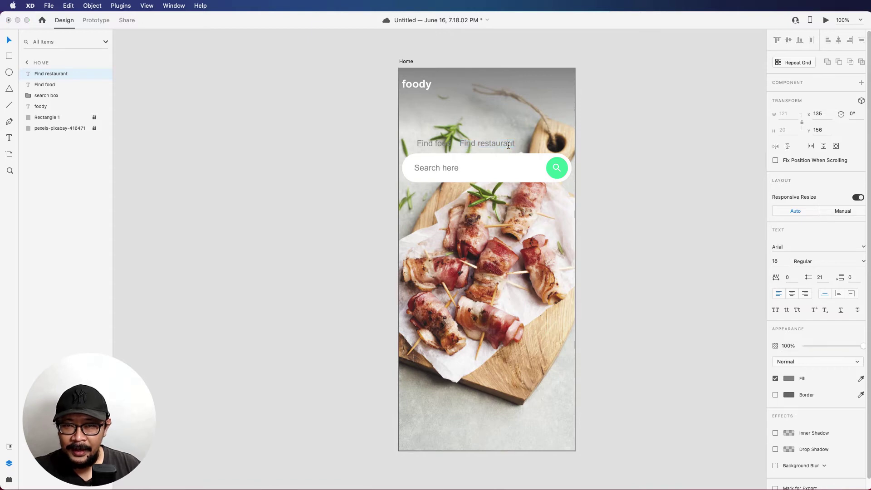
pyautogui.press('BackSpace')
pyautogui.write('e')
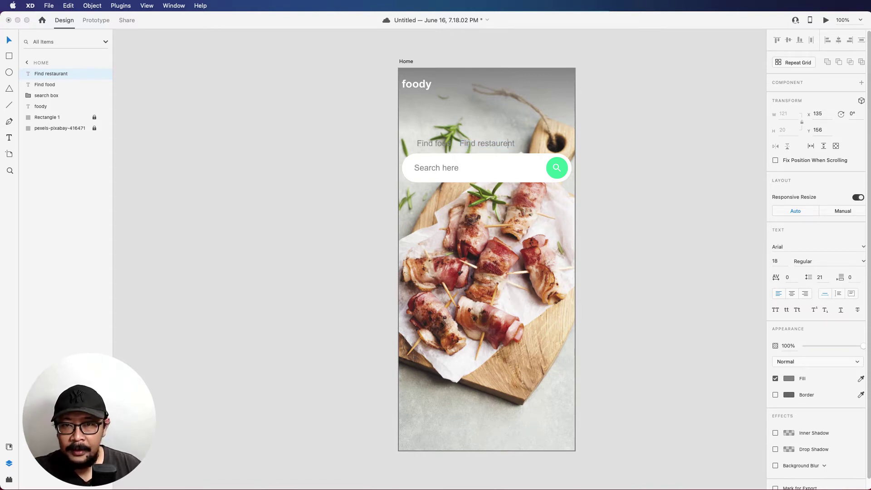
pyautogui.press('BackSpace')
pyautogui.write('a')
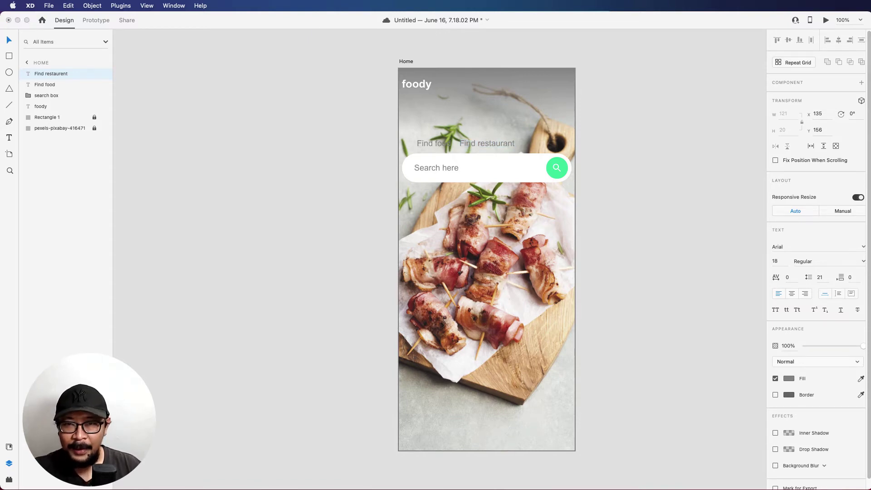
pyautogui.click(646, 213)
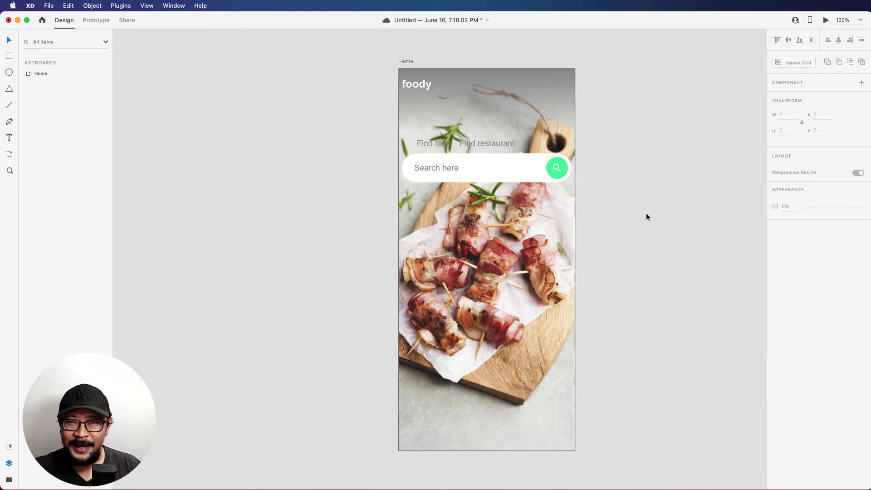
# Step: Change the spelling of the second label above the search bar to "Find restaurent"
pyautogui.click(506, 144)
pyautogui.doubleClick(506, 143)
pyautogui.click(506, 143)
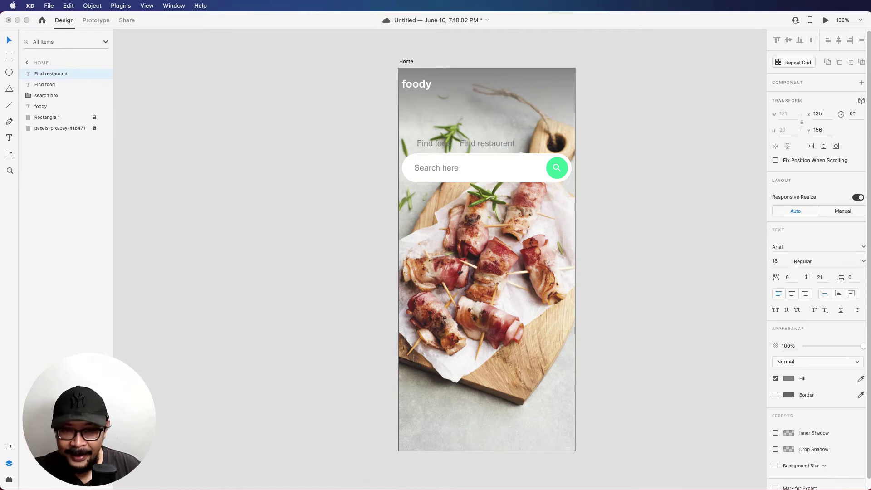
pyautogui.press('Escape')
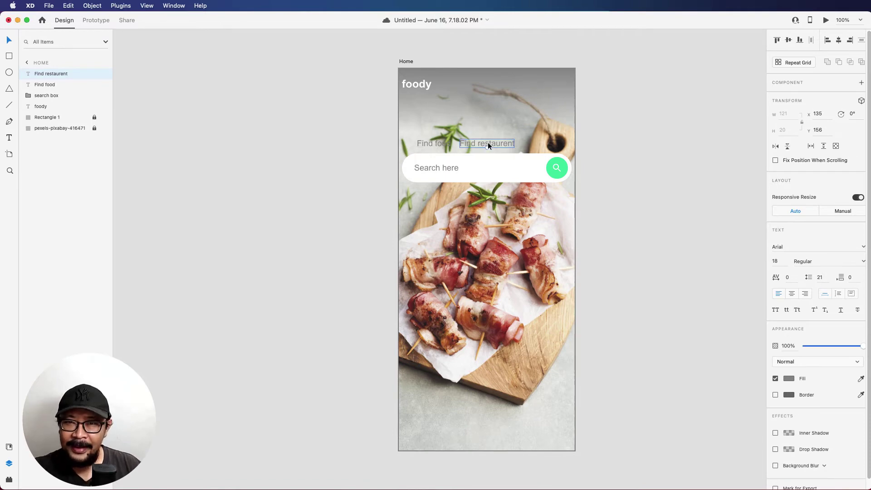
# Step: Fill both labels above the search bar with white (fff) and space them further apart, with "Find food" at X 47, Y 156
pyautogui.keyDown('shift'); pyautogui.click(431, 143); pyautogui.keyUp('shift')
pyautogui.click(788, 377)
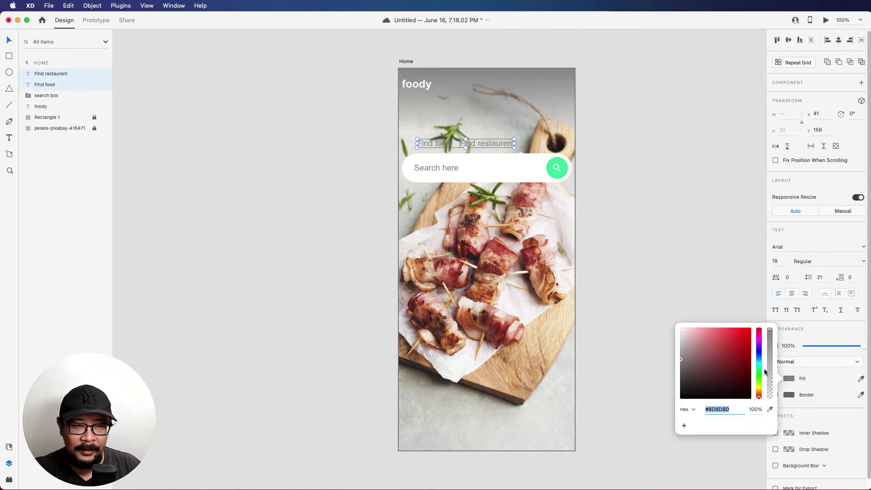
pyautogui.write('fff')
pyautogui.press('Return')
pyautogui.click(651, 200)
pyautogui.click(497, 145)
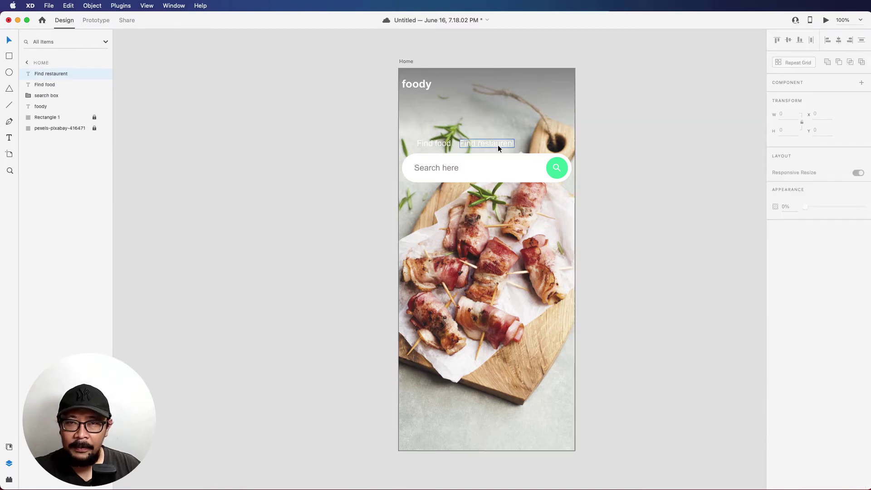
pyautogui.moveTo(476, 142); pyautogui.dragTo(440, 142)
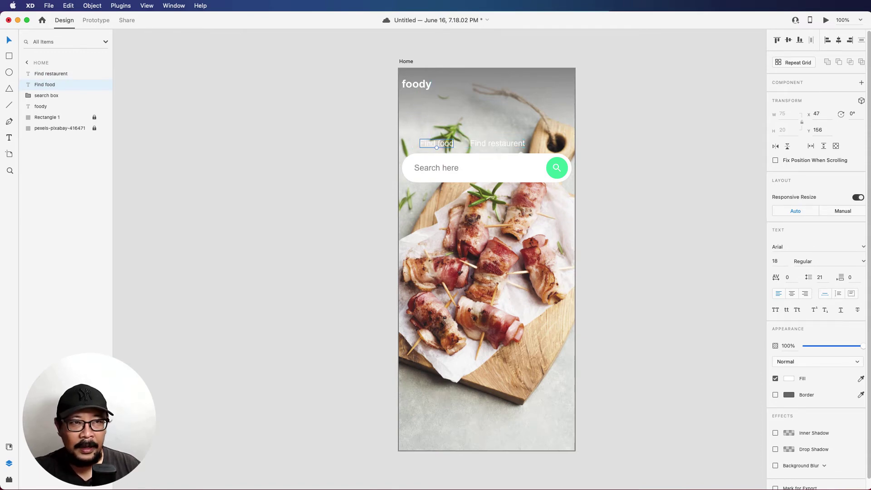
# Step: Switch to QuickTime Player, compare the header layout with the badi.com recording, and move the recording clear of the artboard
pyautogui.press('super+Tab')
pyautogui.moveTo(797, 143); pyautogui.dragTo(265, 150)
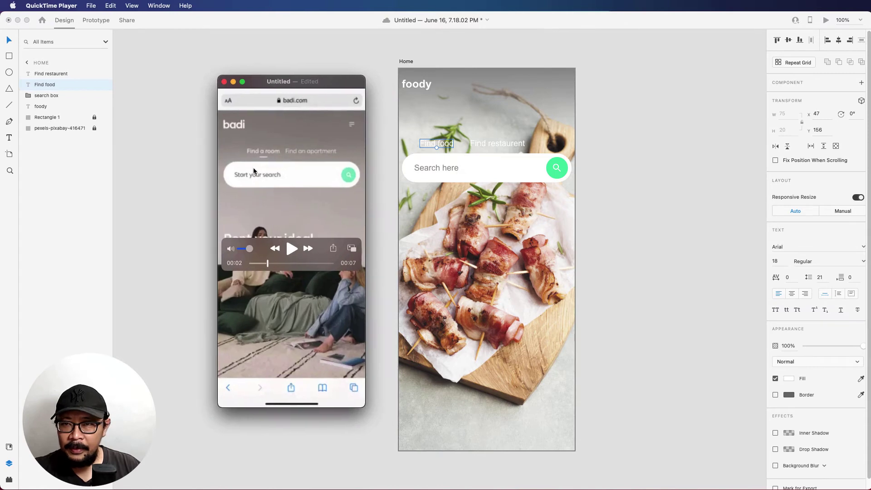
pyautogui.moveTo(302, 82); pyautogui.dragTo(868, 72)
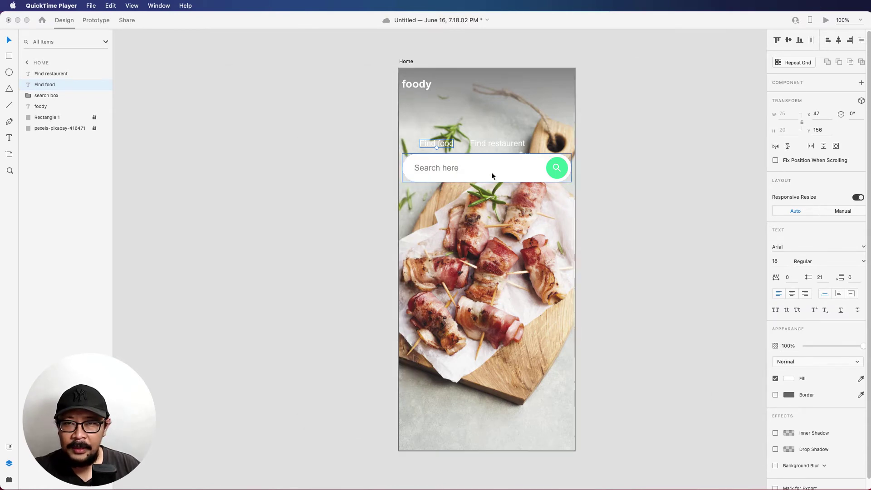
# Step: Move both labels and the search box up together on the artboard so the labels sit at Y 132
pyautogui.click(420, 143)
pyautogui.keyDown('shift'); pyautogui.click(490, 140); pyautogui.keyUp('shift')
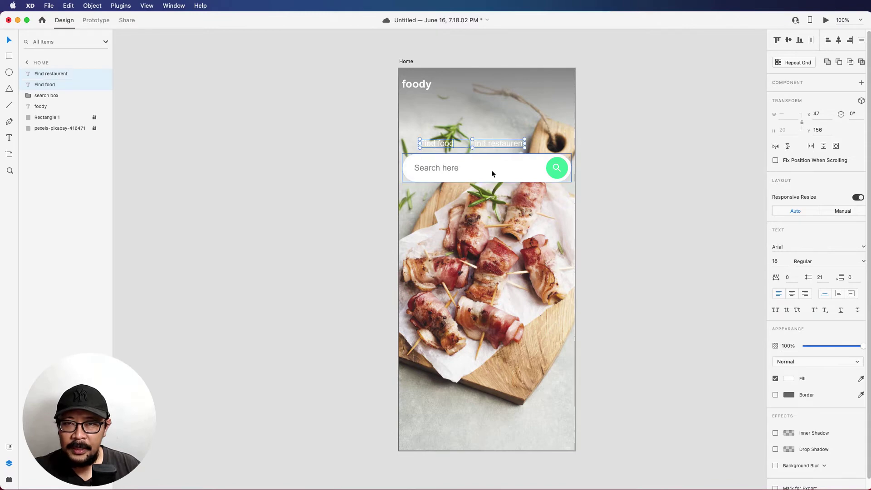
pyautogui.keyDown('shift'); pyautogui.click(491, 170); pyautogui.keyUp('shift')
pyautogui.moveTo(484, 172); pyautogui.dragTo(481, 160)
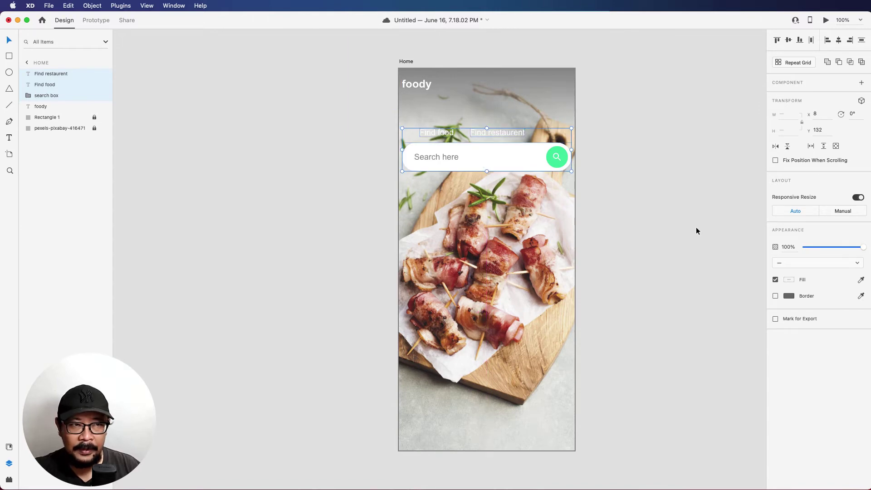
# Step: Nudge the "Find food" and "Find restaurent" labels up together to Y 130, keeping X 47
pyautogui.click(632, 156)
pyautogui.click(440, 133)
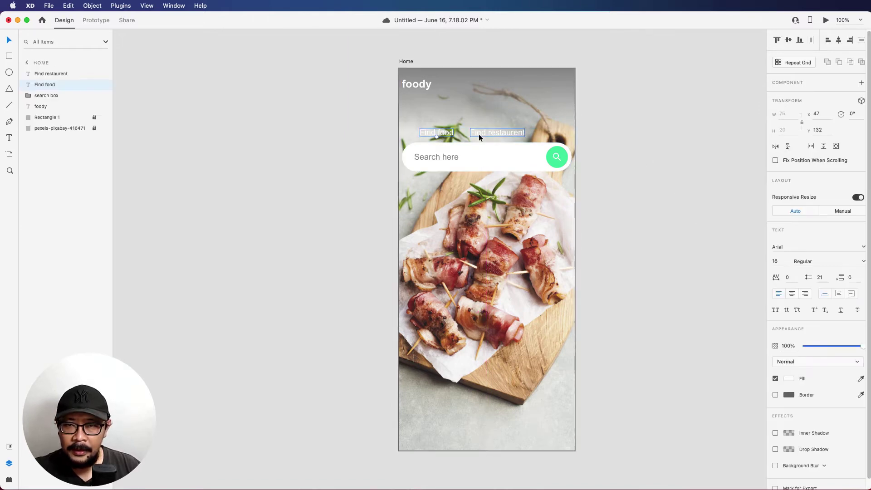
pyautogui.keyDown('shift'); pyautogui.click(479, 133); pyautogui.keyUp('shift')
pyautogui.moveTo(495, 132); pyautogui.dragTo(494, 131)
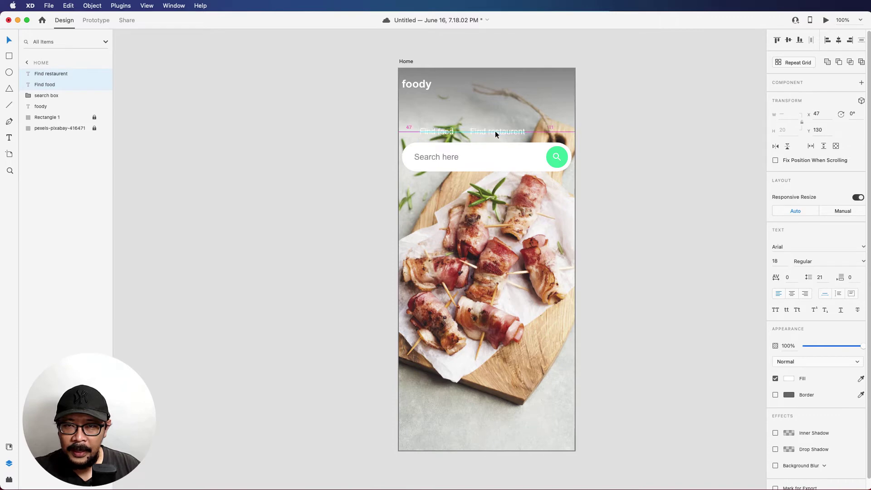
# Step: Unlock the gradient rectangle behind the header and extend it downward past the search box to a height of 251
pyautogui.click(551, 105)
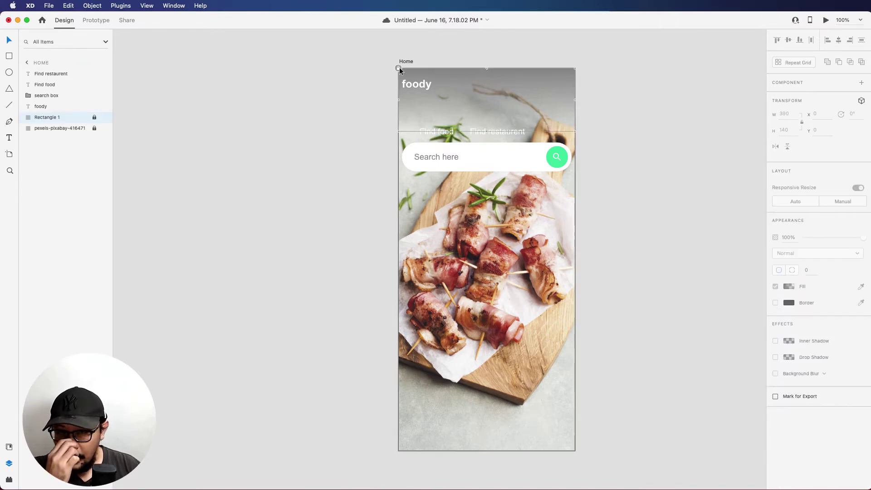
pyautogui.click(398, 68)
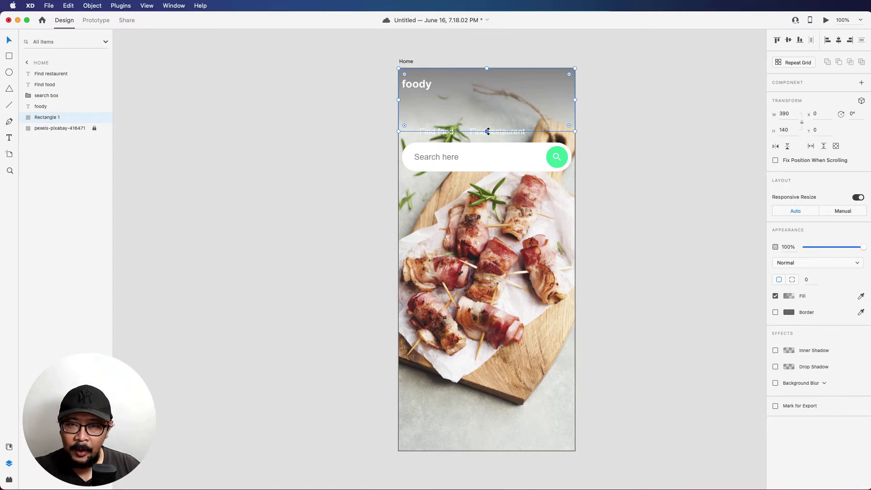
pyautogui.moveTo(486, 131); pyautogui.dragTo(487, 182)
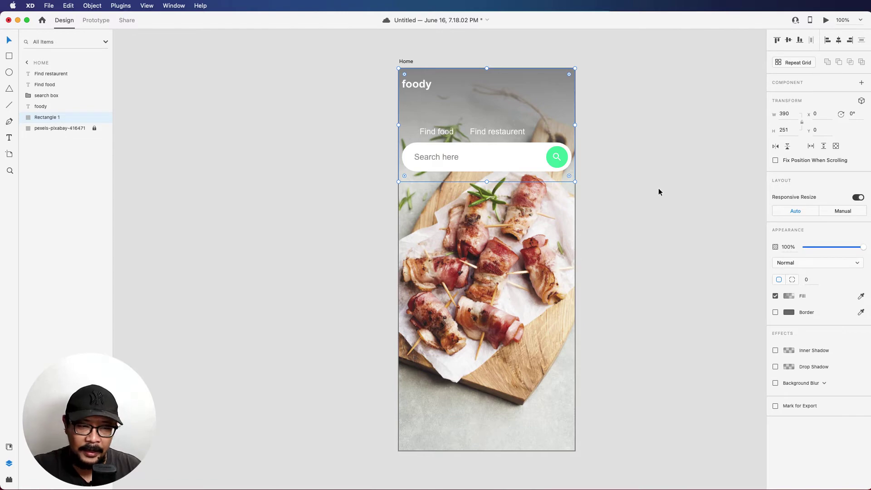
pyautogui.click(676, 207)
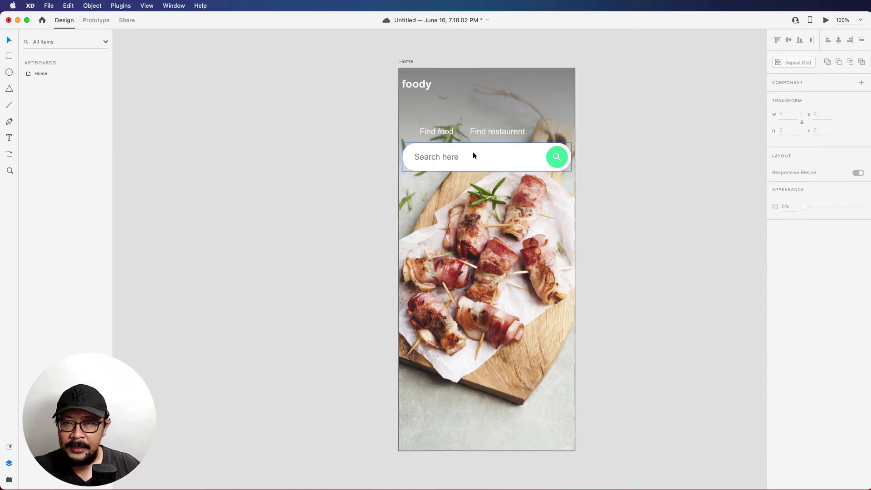
# Step: Set both labels above the search box in the Open Sans font with the Semibold weight
pyautogui.click(441, 134)
pyautogui.keyDown('shift'); pyautogui.click(489, 133); pyautogui.keyUp('shift')
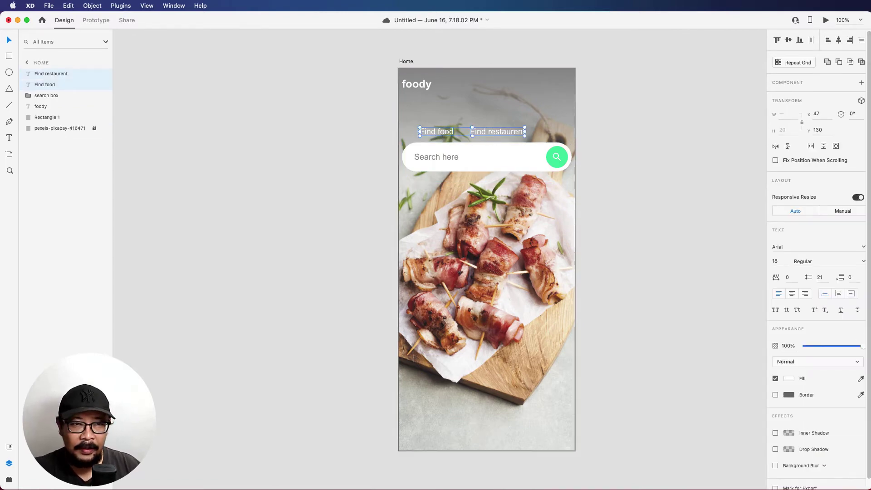
pyautogui.click(863, 262)
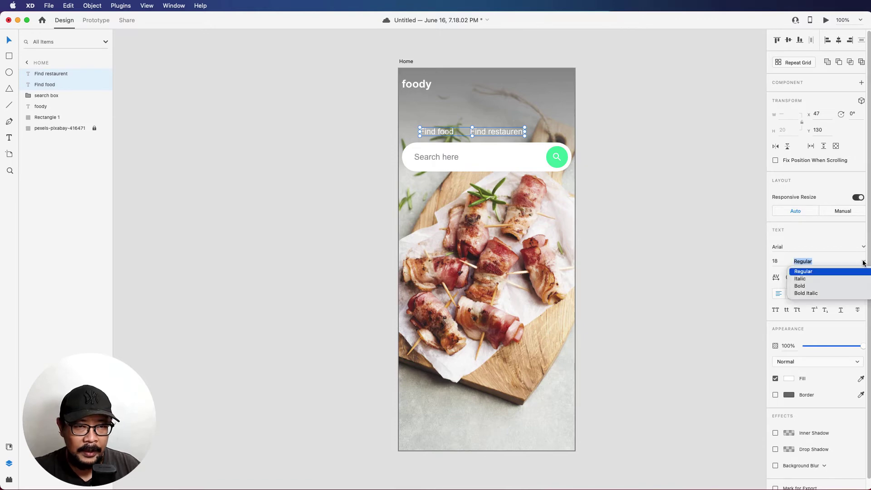
pyautogui.click(809, 286)
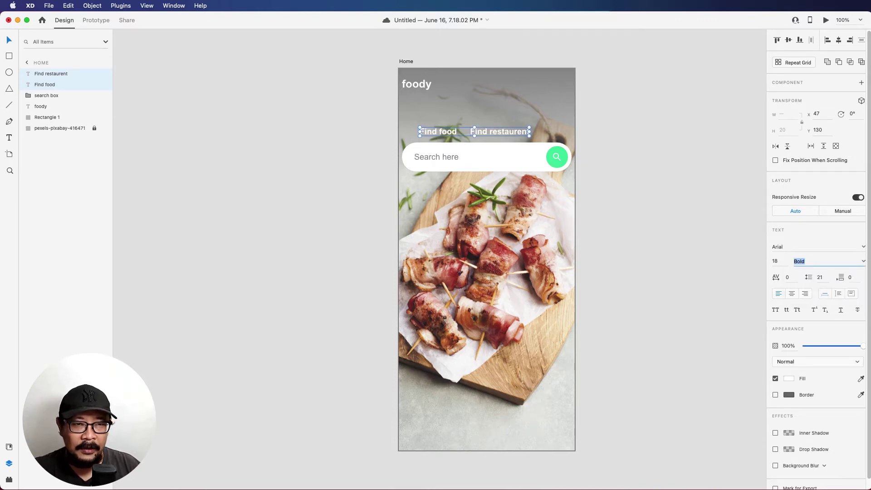
pyautogui.click(863, 246)
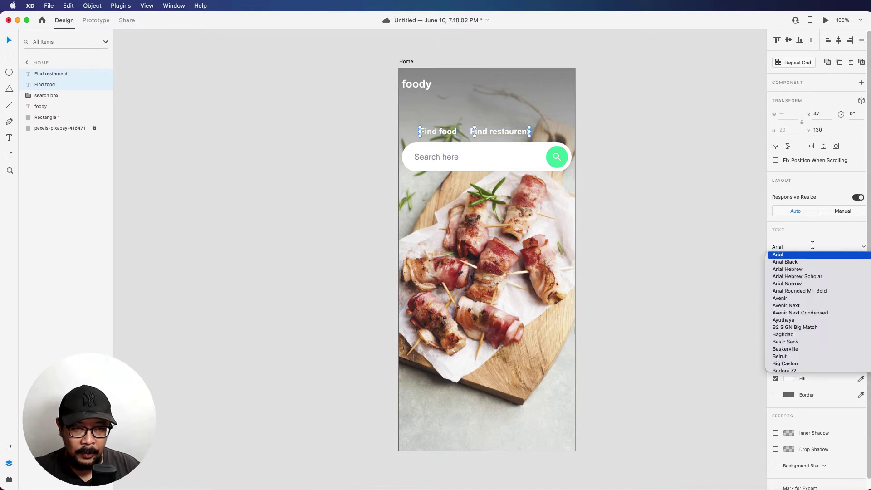
pyautogui.click(812, 246)
pyautogui.write('Open Sans')
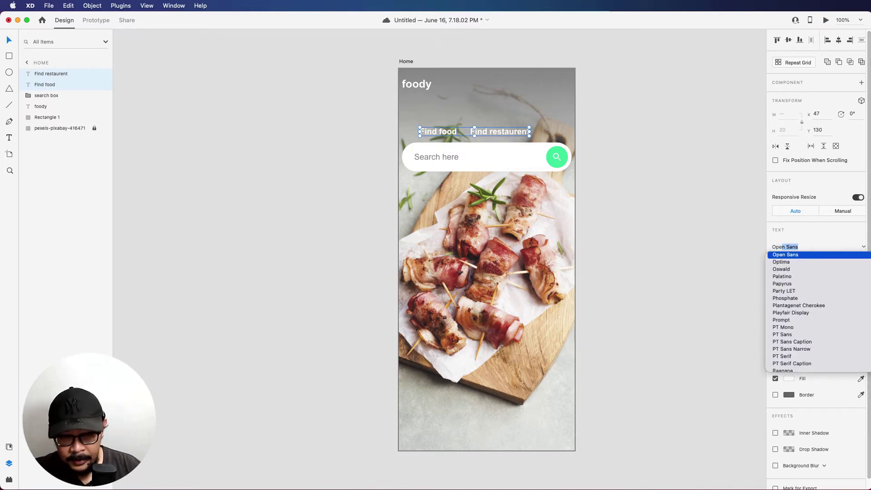
pyautogui.press('Return')
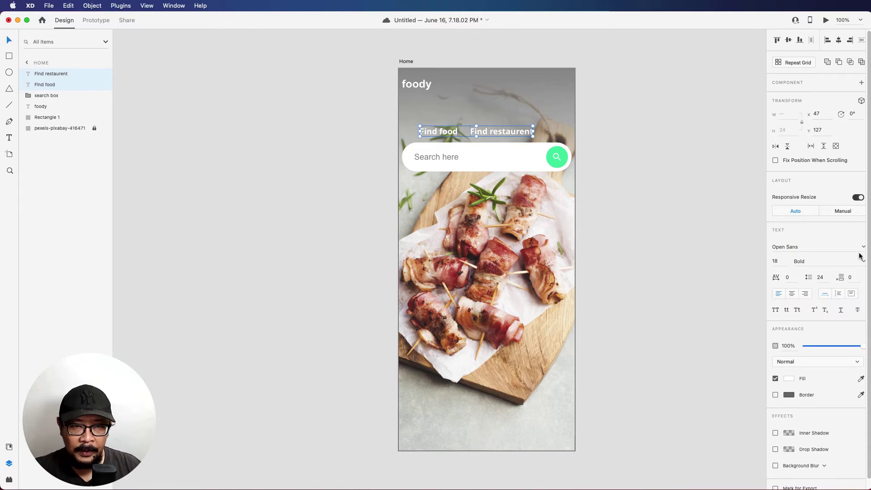
pyautogui.click(862, 262)
pyautogui.click(809, 286)
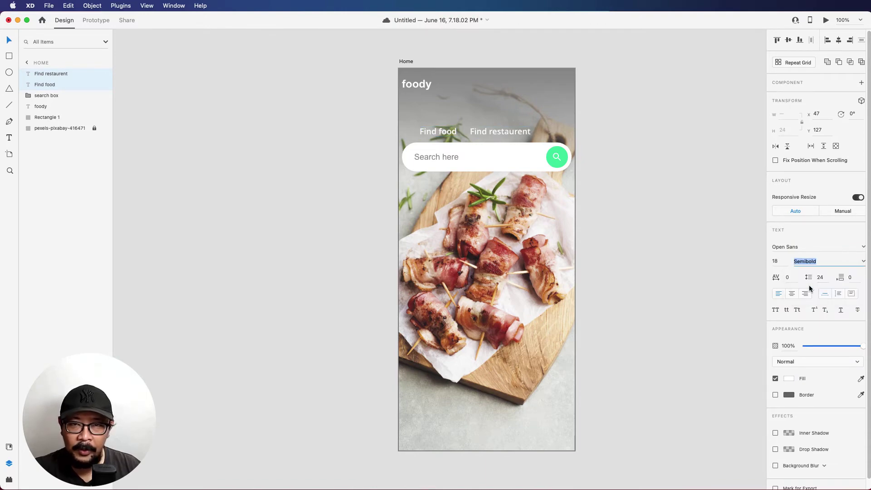
pyautogui.click(676, 180)
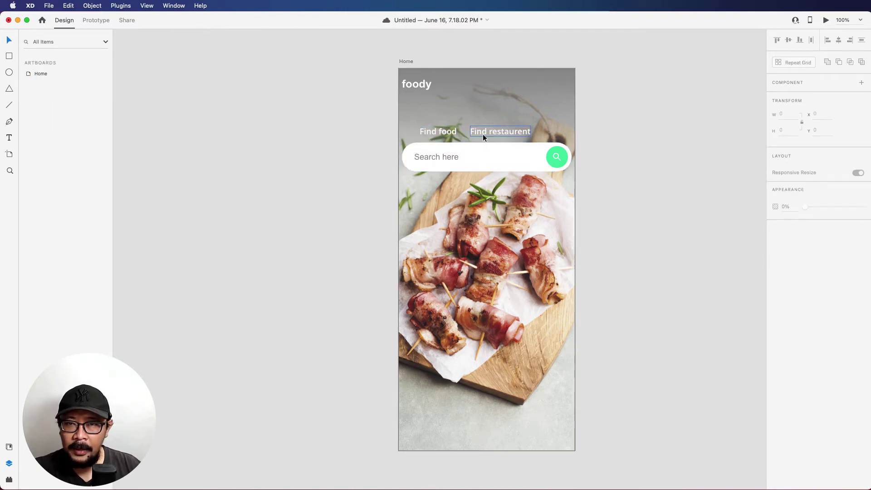
# Step: Move the "Find food" label to X 56, Y 127 and select it together with the "Find restaurent" label
pyautogui.click(433, 133)
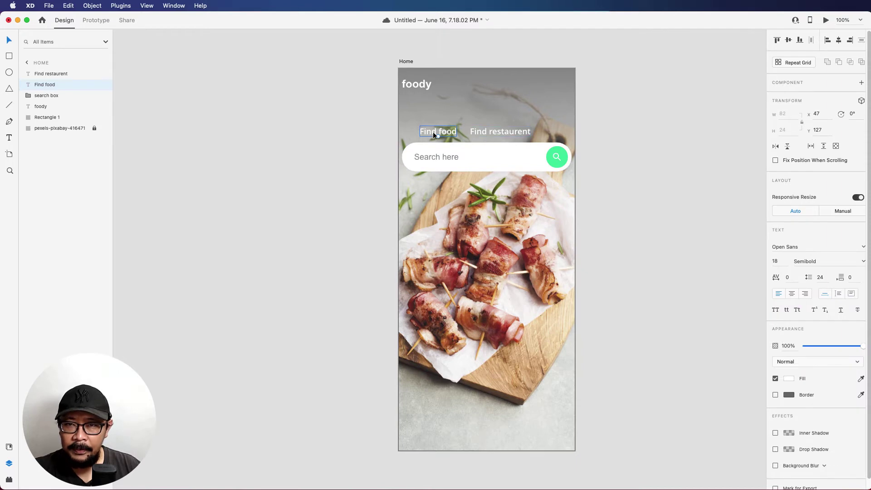
pyautogui.moveTo(433, 133); pyautogui.dragTo(437, 132)
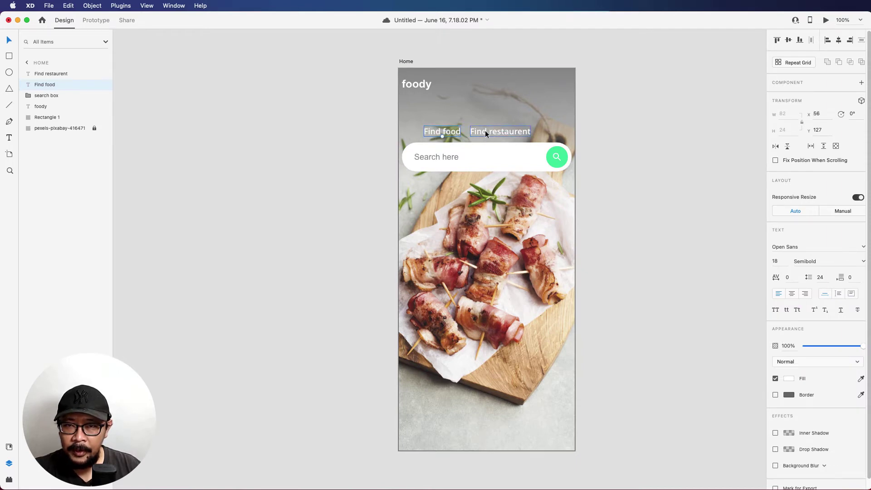
pyautogui.click(485, 130)
pyautogui.keyDown('shift'); pyautogui.click(441, 131); pyautogui.keyUp('shift')
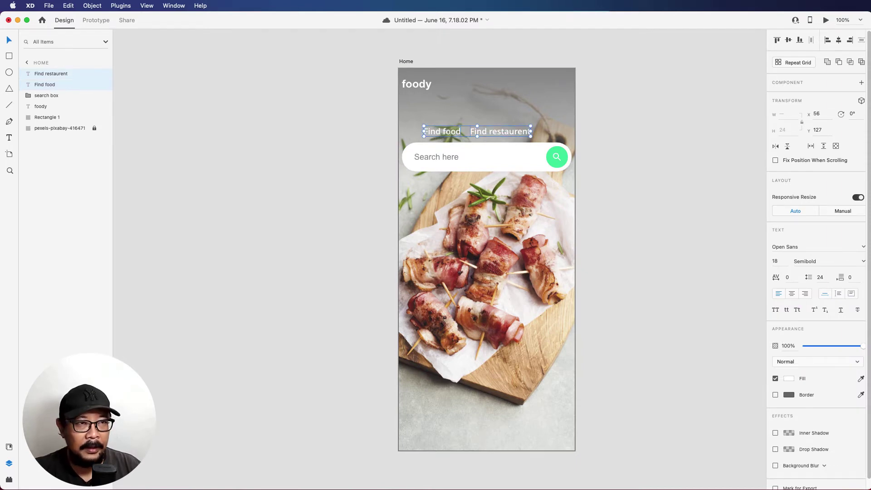
# Step: Bring the badi.com recording in QuickTime Player beside the artboard, check its label placement, and dismiss it
pyautogui.press('super+Tab')
pyautogui.moveTo(852, 68); pyautogui.dragTo(371, 105)
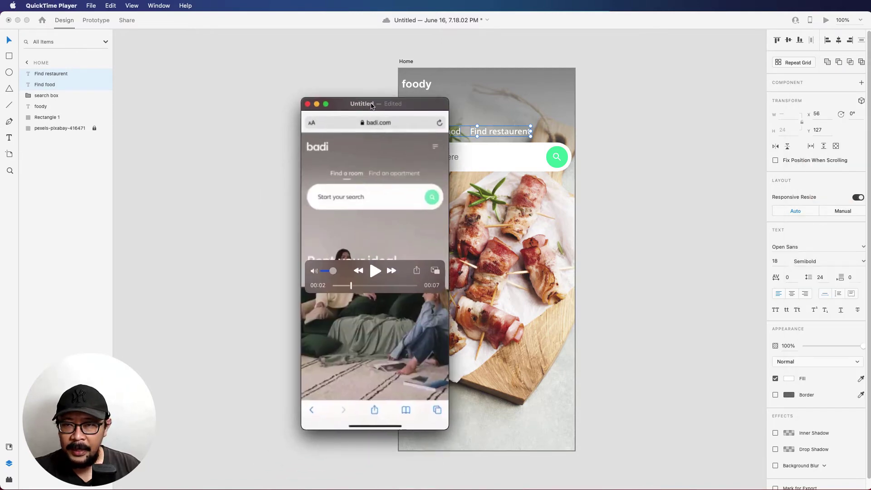
pyautogui.press('super+w')
pyautogui.click(649, 129)
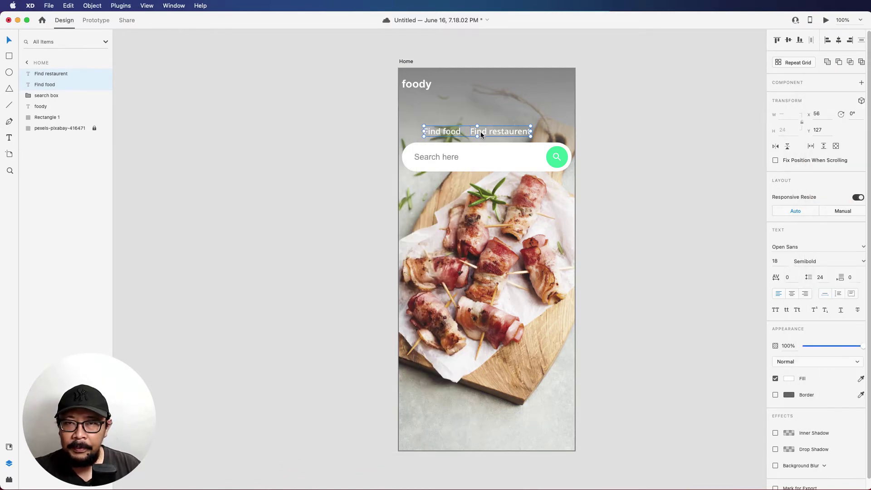
# Step: Move the "Find restaurent" label slightly away from "Find food" to X 161, Y 127
pyautogui.click(689, 159)
pyautogui.click(479, 131)
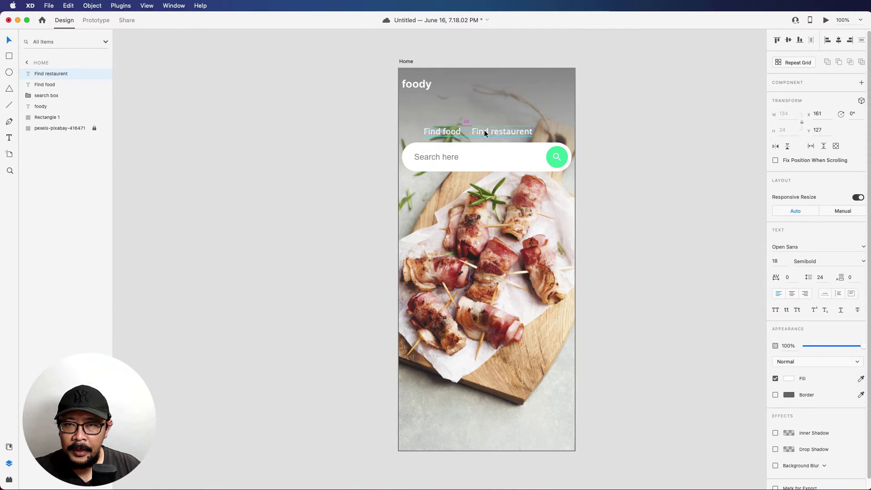
pyautogui.click(654, 193)
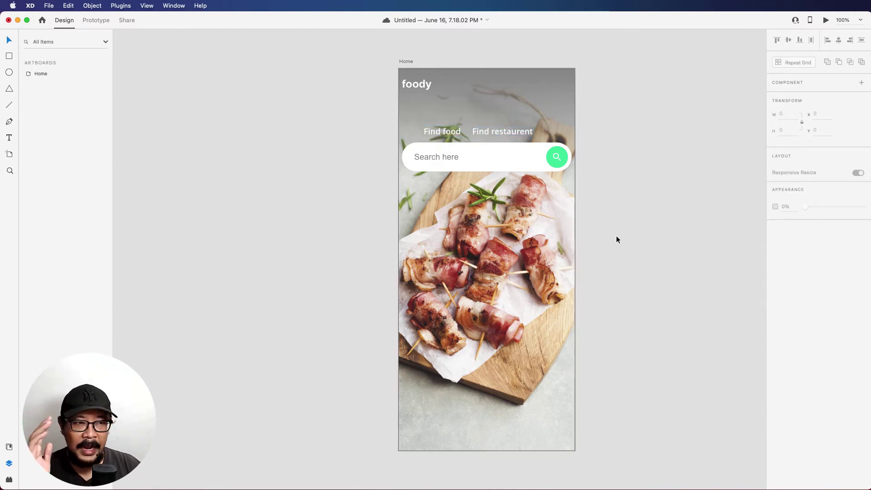
# Step: Add the placeholder text "aaav" over the food photo at X 56, Y 391
pyautogui.click(9, 138)
pyautogui.click(421, 253)
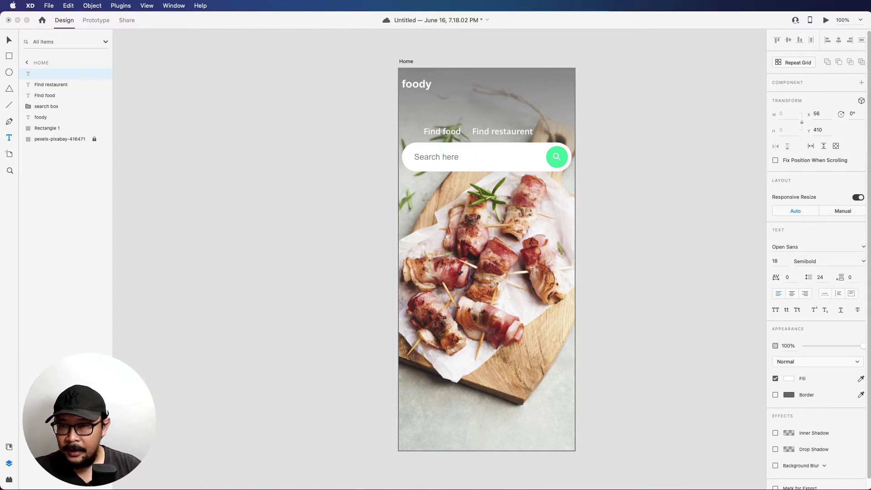
pyautogui.write('aaa')
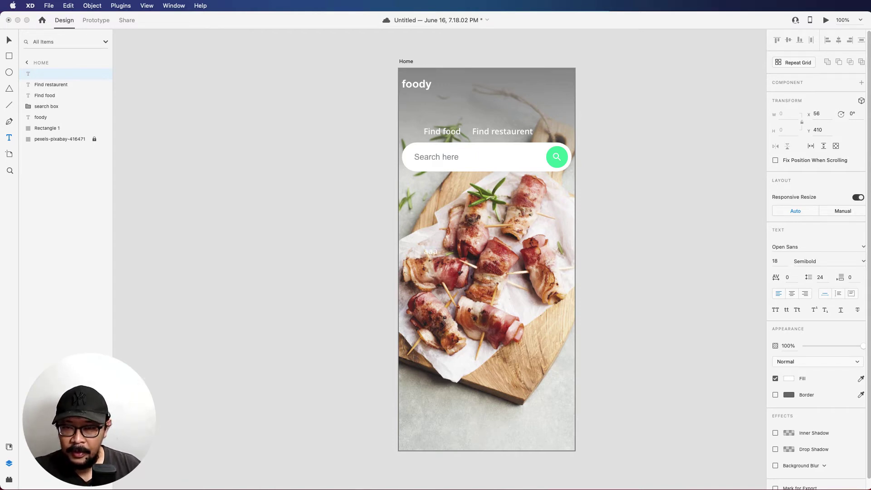
pyautogui.write('v')
pyautogui.press('Escape')
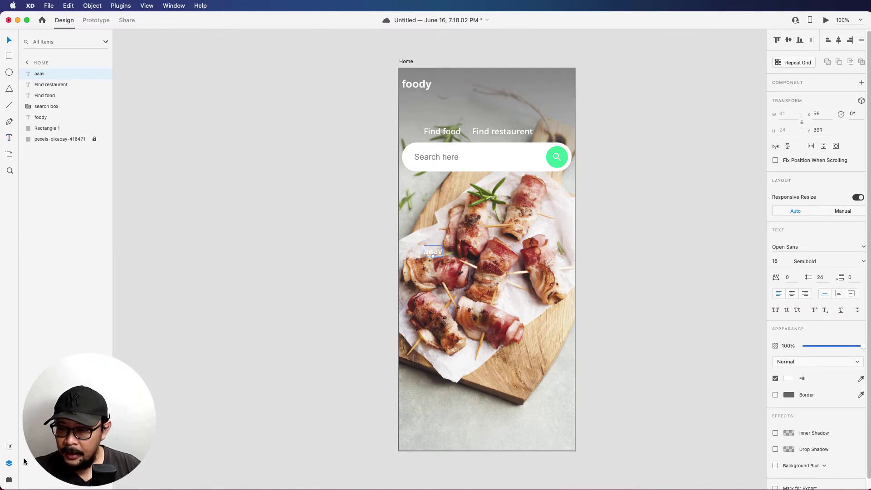
# Step: Replace the "aaav" text with random lorem words using the Faker for XD plugin, with only {{lorem.words}} as its format
pyautogui.click(9, 479)
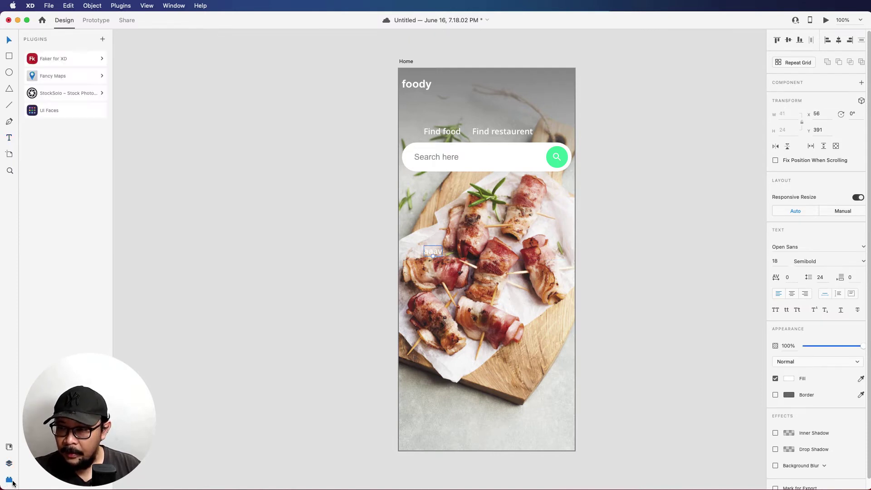
pyautogui.click(85, 60)
pyautogui.click(71, 75)
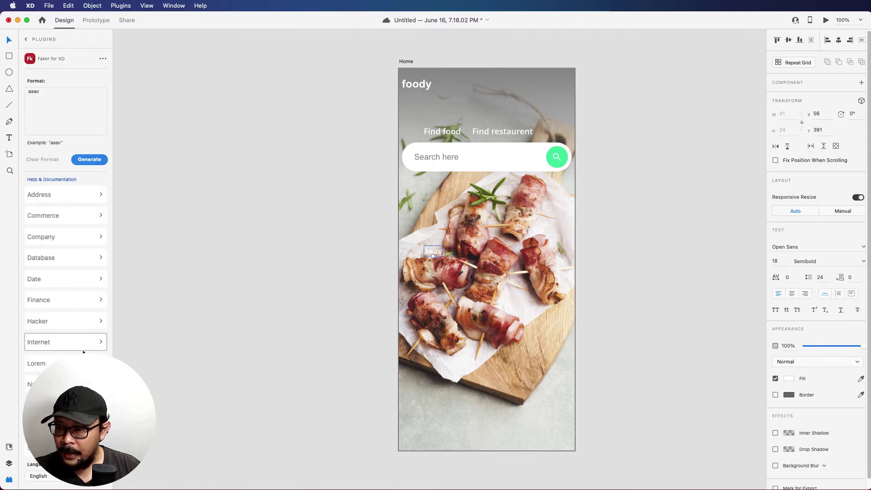
pyautogui.click(41, 363)
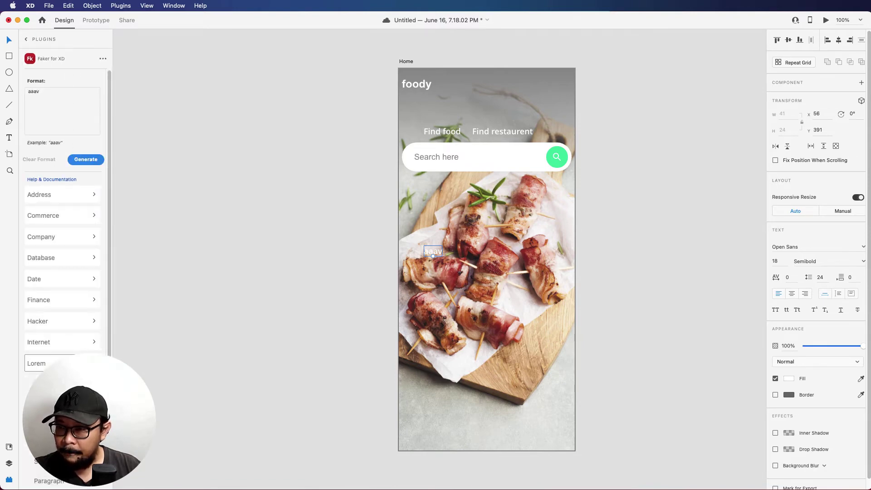
pyautogui.click(49, 404)
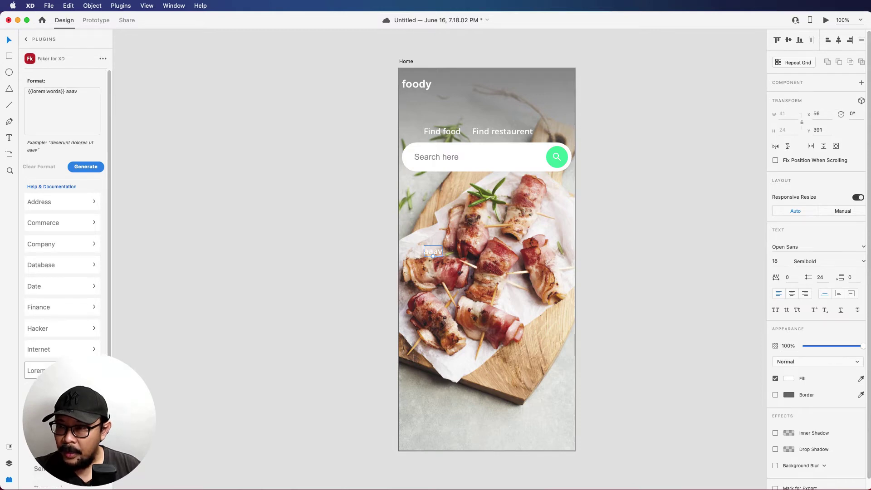
pyautogui.click(80, 91)
pyautogui.click(65, 91)
pyautogui.moveTo(65, 91); pyautogui.dragTo(94, 92)
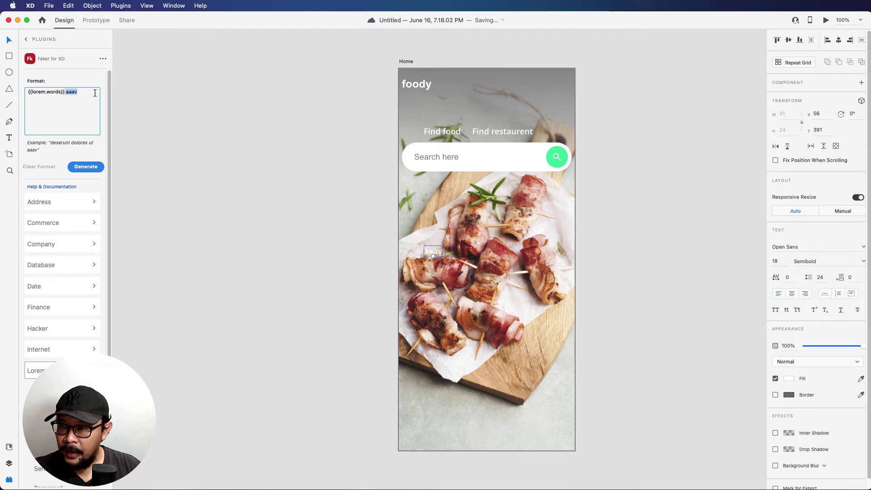
pyautogui.press('BackSpace')
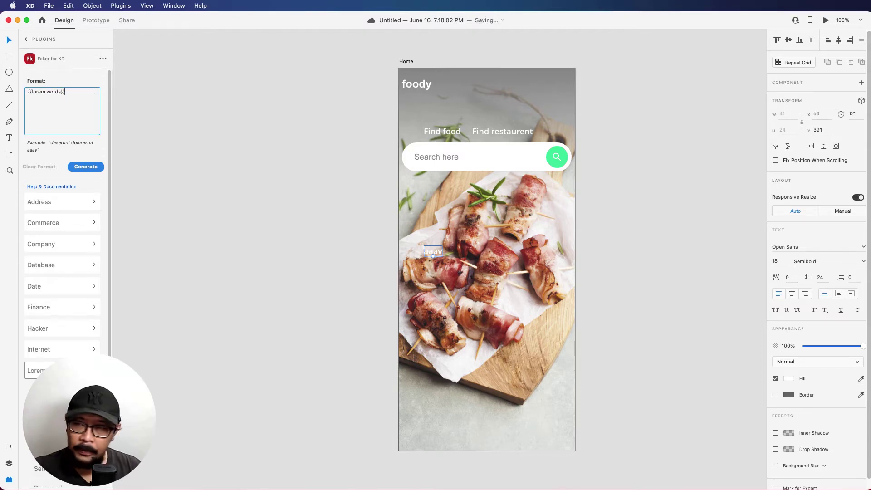
pyautogui.click(93, 168)
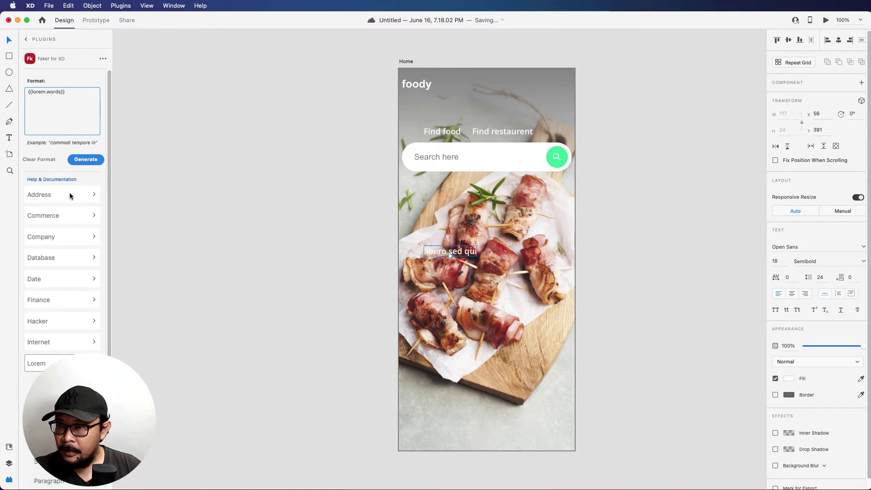
# Step: Add a second {{lorem.words}} entry on a new line of the Faker format and regenerate the placeholder text
pyautogui.press('Return')
pyautogui.write('{{lorem.words}}')
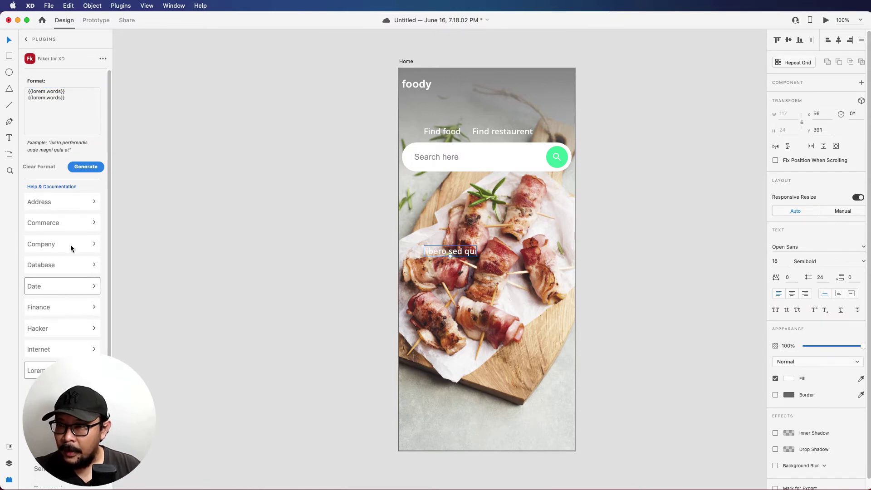
pyautogui.click(84, 166)
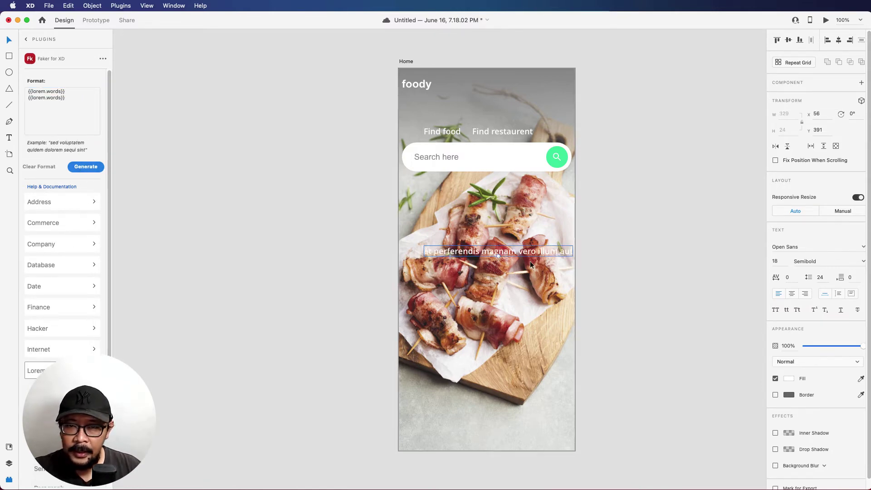
# Step: Break the generated placeholder text onto a second line after "magnam" and move it to X 8, Y 398
pyautogui.click(591, 261)
pyautogui.doubleClick(477, 255)
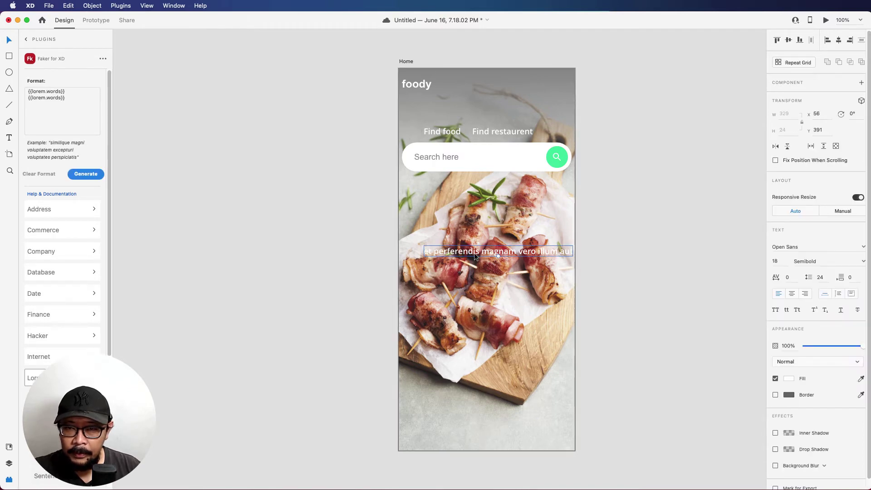
pyautogui.press('super+a')
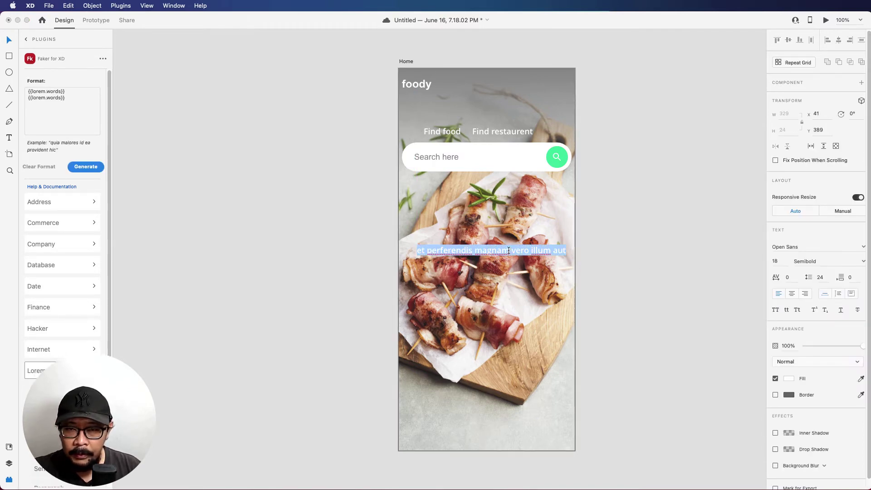
pyautogui.click(470, 253)
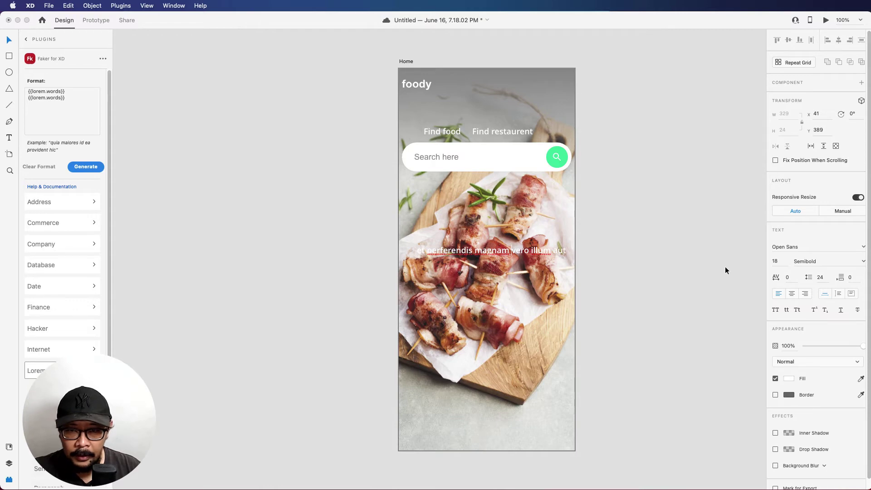
pyautogui.press('Return')
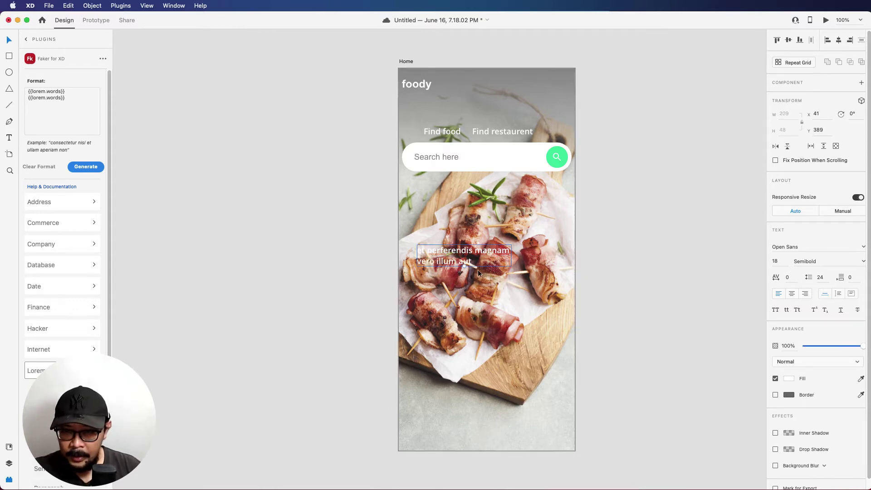
pyautogui.moveTo(447, 265); pyautogui.dragTo(429, 265)
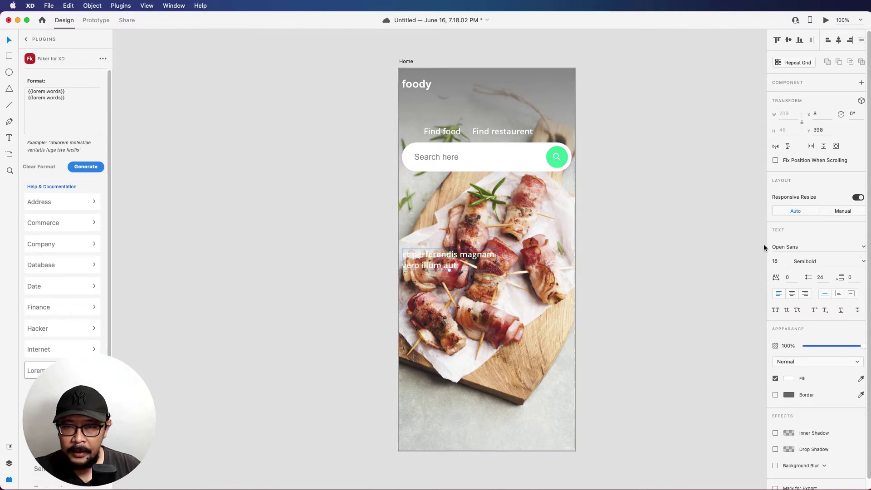
# Step: Increase the placeholder text's font size to 32
pyautogui.click(782, 261)
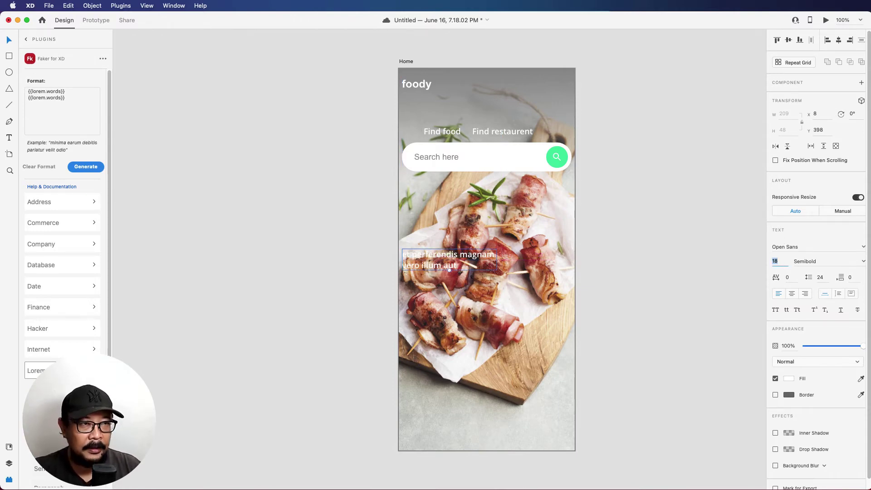
pyautogui.press('Up')
pyautogui.press('Up')
pyautogui.press('Up')
pyautogui.press('Up')
pyautogui.press('Up')
pyautogui.press('Up')
pyautogui.press('Up')
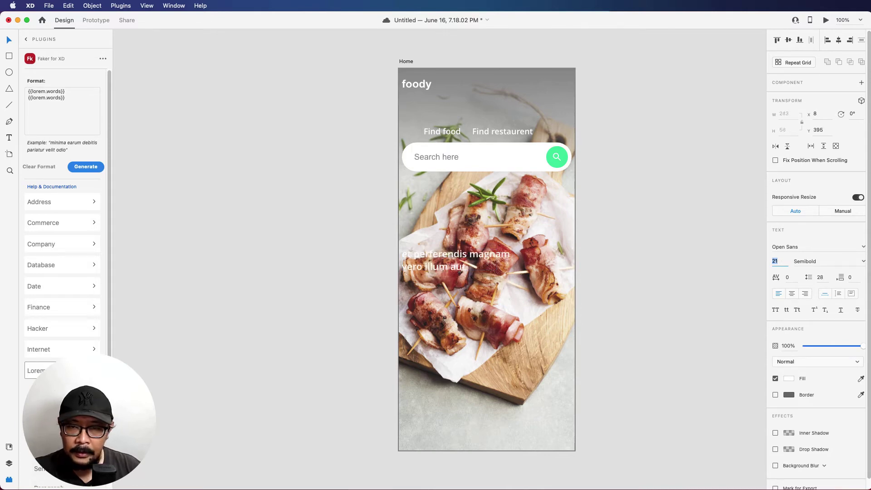
pyautogui.press('Up')
pyautogui.press('Up')
pyautogui.press('Up')
pyautogui.press('Up')
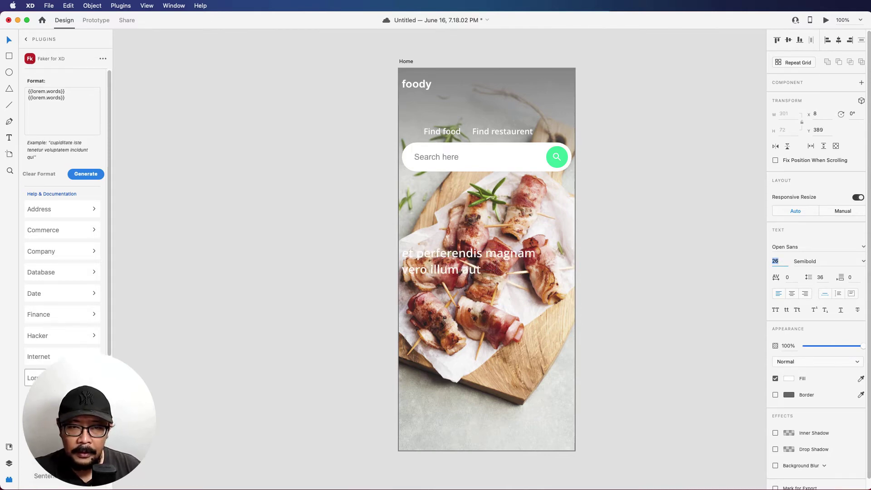
pyautogui.press('Up')
pyautogui.press('Up')
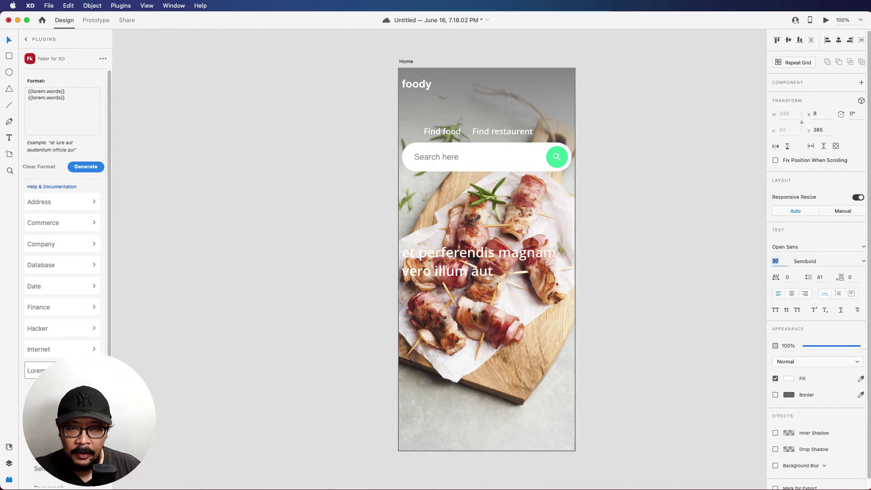
pyautogui.press('Up')
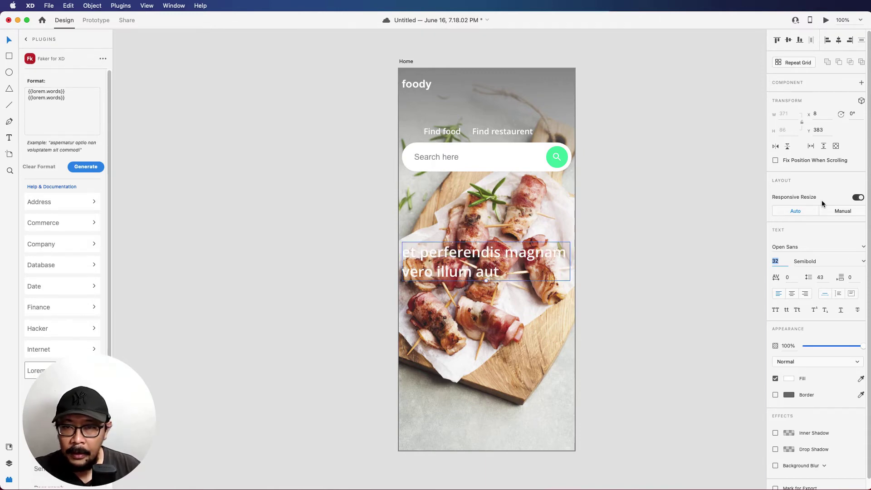
# Step: Move "magnam" to the second line of the placeholder text and delete the words "vero illum aut"
pyautogui.doubleClick(509, 256)
pyautogui.click(508, 255)
pyautogui.press('Return')
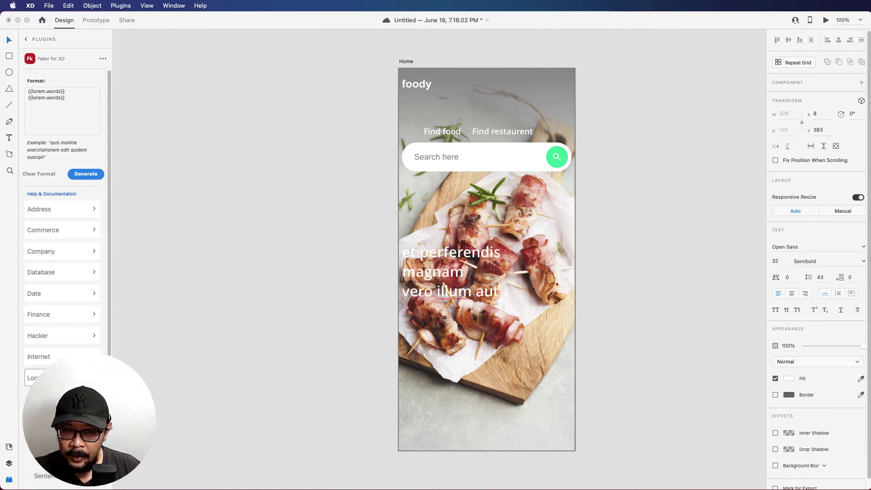
pyautogui.moveTo(451, 292); pyautogui.dragTo(378, 300)
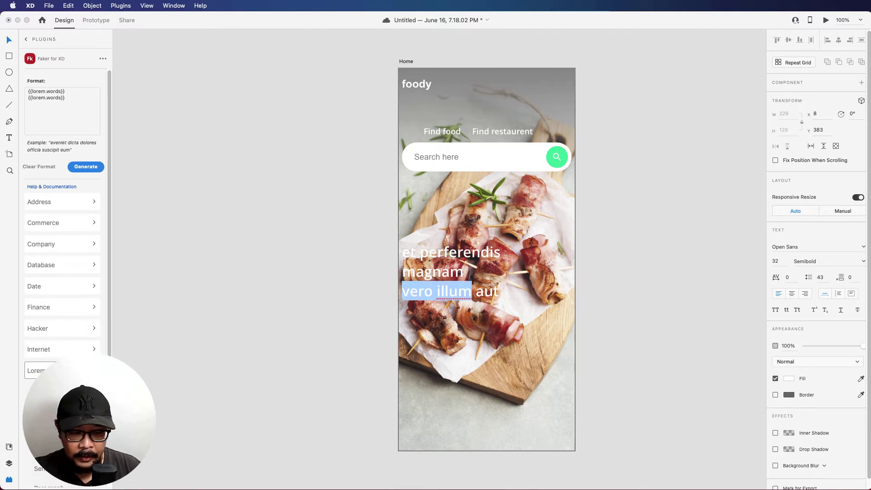
pyautogui.press('BackSpace')
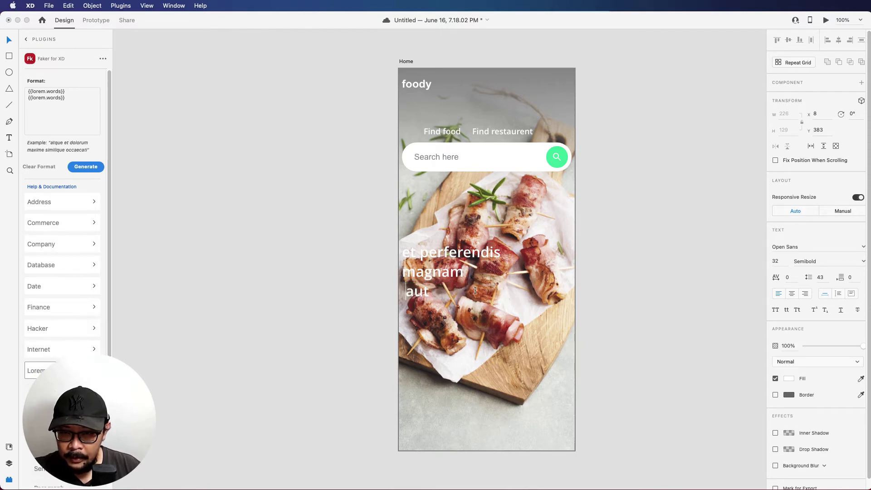
pyautogui.press('Delete')
pyautogui.press('BackSpace')
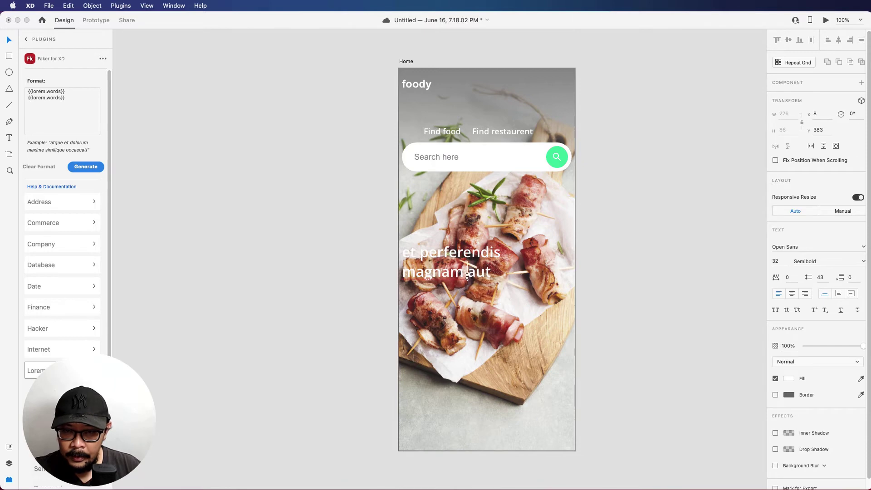
pyautogui.doubleClick(467, 276)
pyautogui.press('BackSpace')
pyautogui.press('BackSpace')
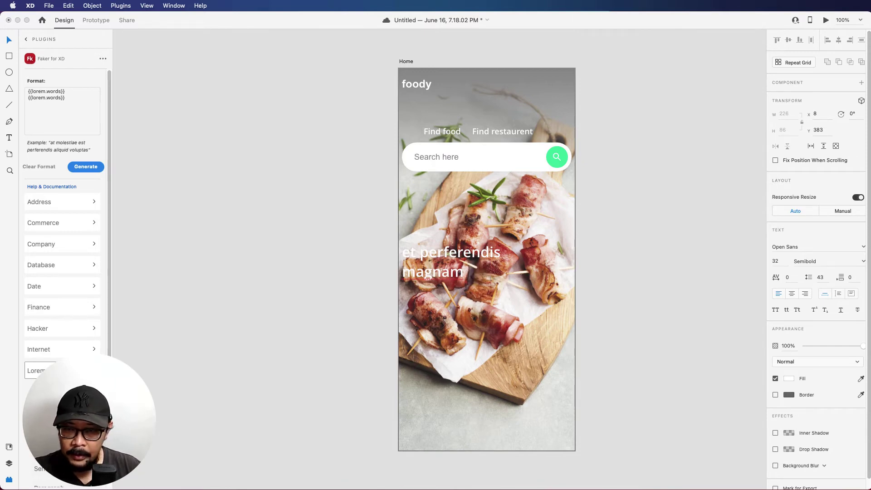
# Step: Edit the start of the placeholder text so that its first line reads "Qet perferendis"
pyautogui.tripleClick(406, 253)
pyautogui.click(410, 252)
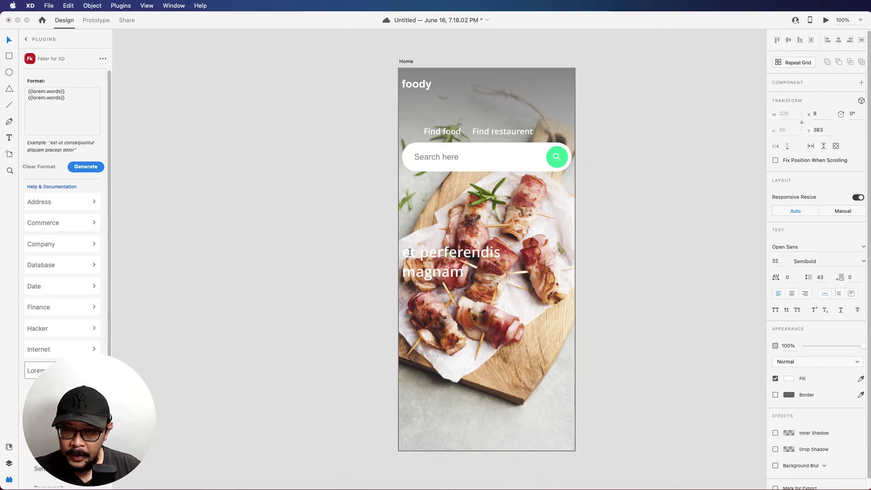
pyautogui.press('BackSpace')
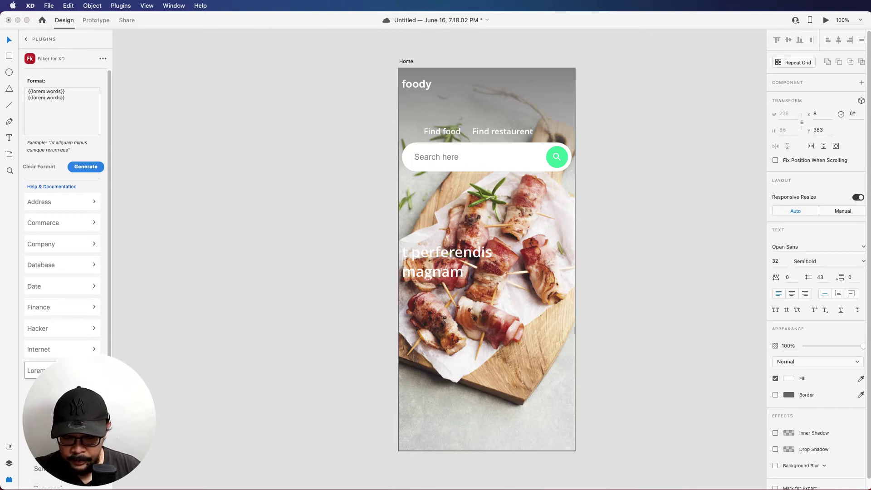
pyautogui.write('Ge')
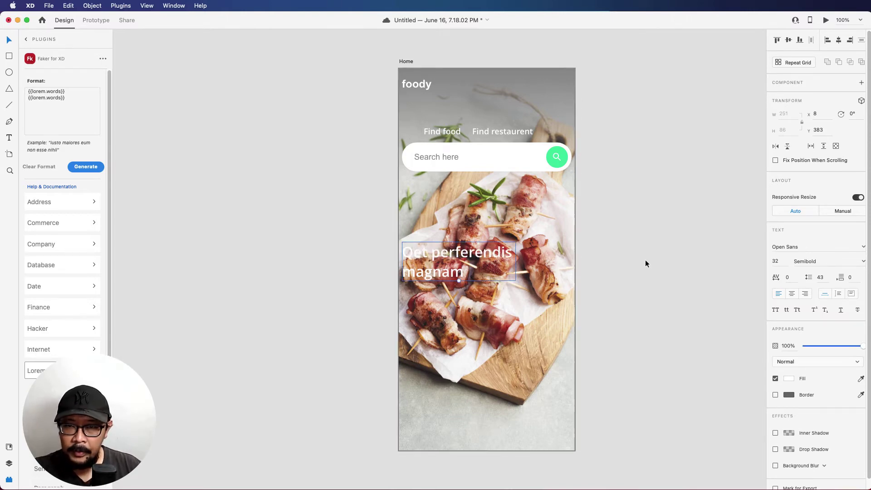
# Step: Move the "Qet perferendis magnam" text up to X 8, Y 365
pyautogui.click(645, 260)
pyautogui.click(442, 263)
pyautogui.moveTo(430, 259); pyautogui.dragTo(429, 251)
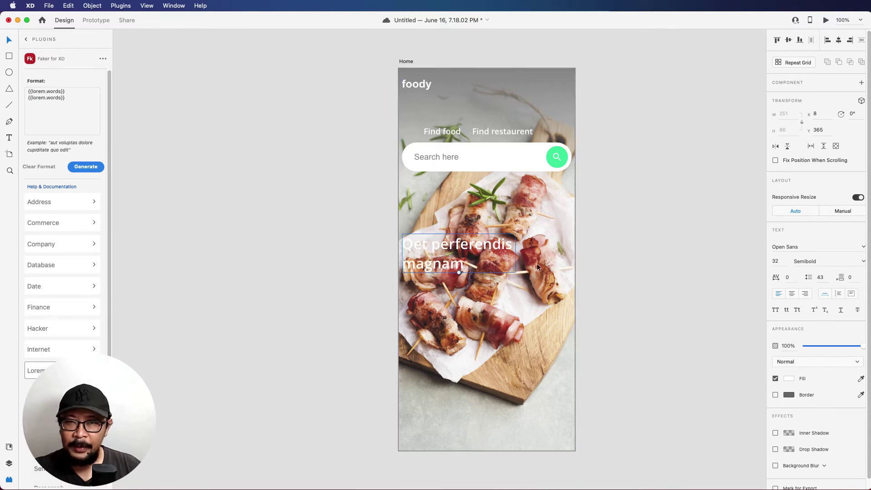
# Step: Stretch the gradient overlay rectangle down to the artboard's lower edge, for a height of 844
pyautogui.click(624, 256)
pyautogui.click(520, 102)
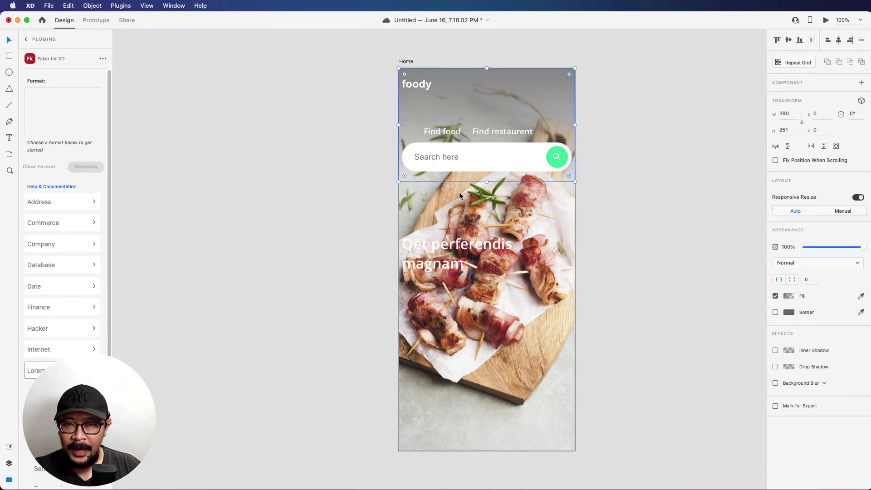
pyautogui.moveTo(487, 181); pyautogui.dragTo(479, 450)
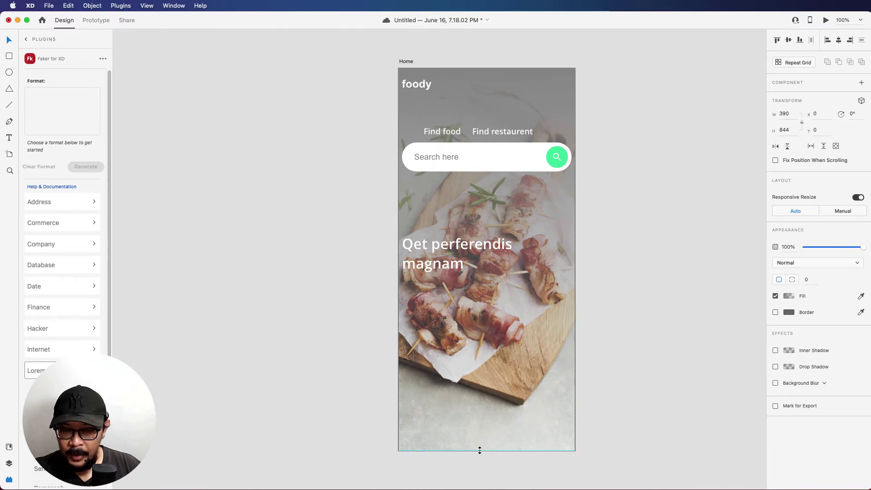
pyautogui.click(647, 195)
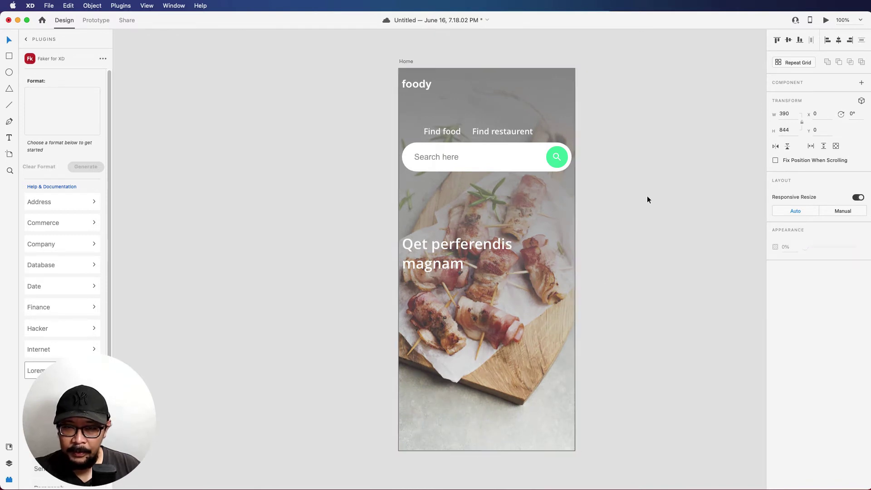
# Step: Show the Home artboard's layers and select the full-height gradient overlay, Rectangle 1
pyautogui.click(463, 248)
pyautogui.click(523, 382)
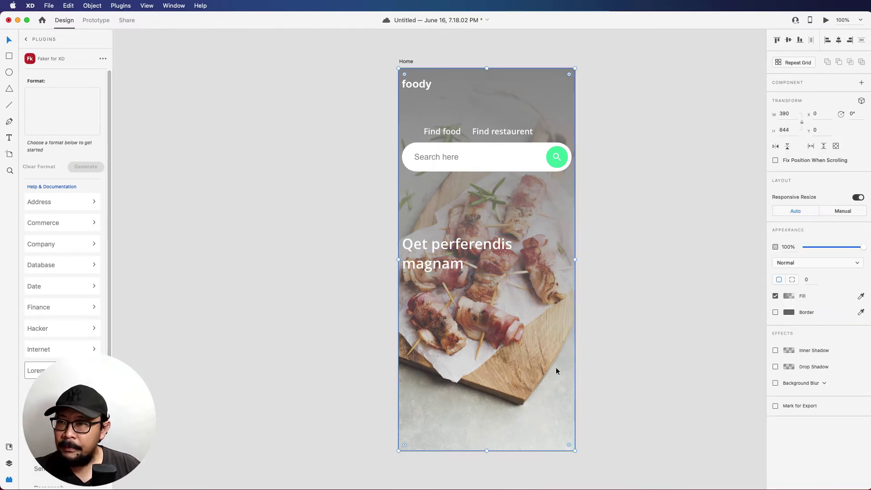
pyautogui.click(9, 463)
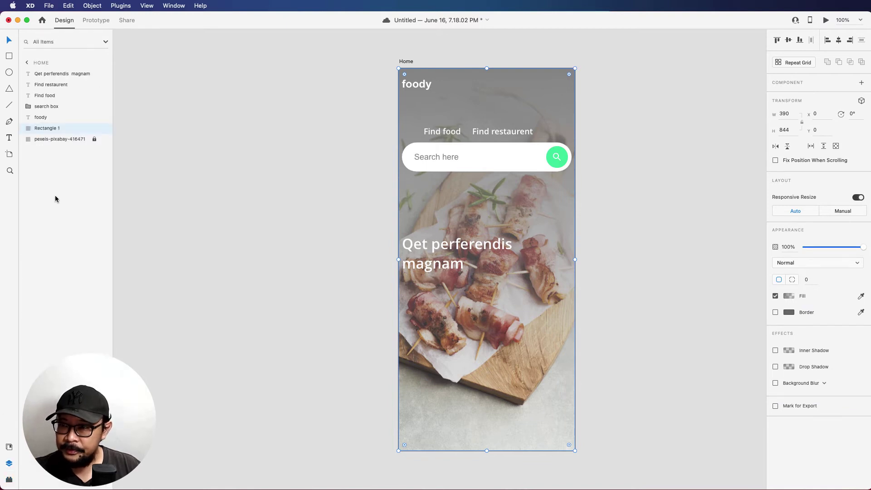
pyautogui.click(635, 274)
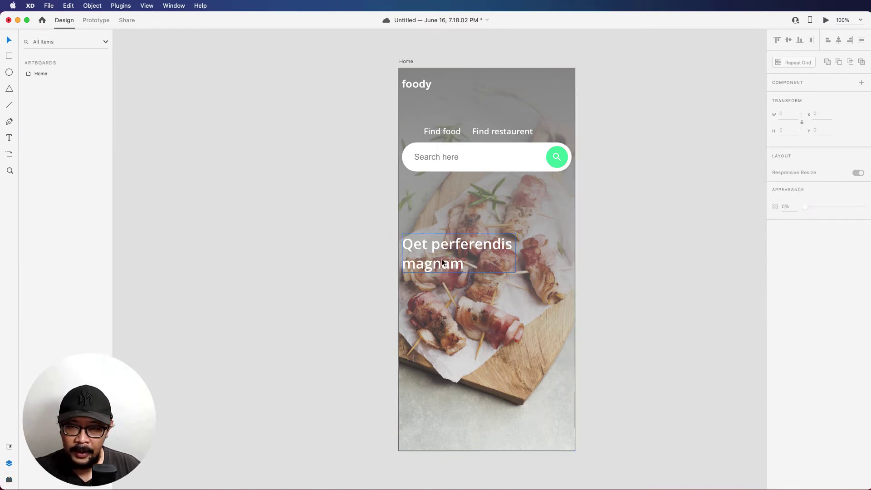
pyautogui.click(528, 301)
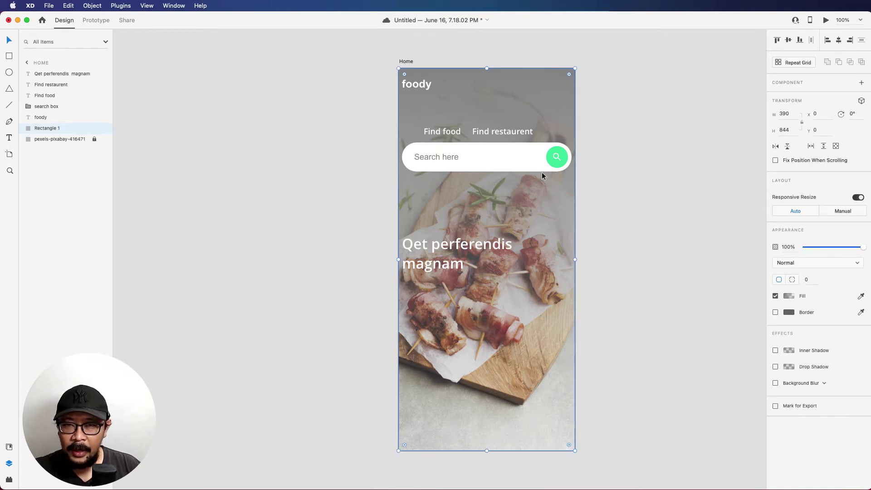
# Step: Lighten the grey stop of the overlay's linear gradient to #ADADAD and save the document
pyautogui.click(788, 296)
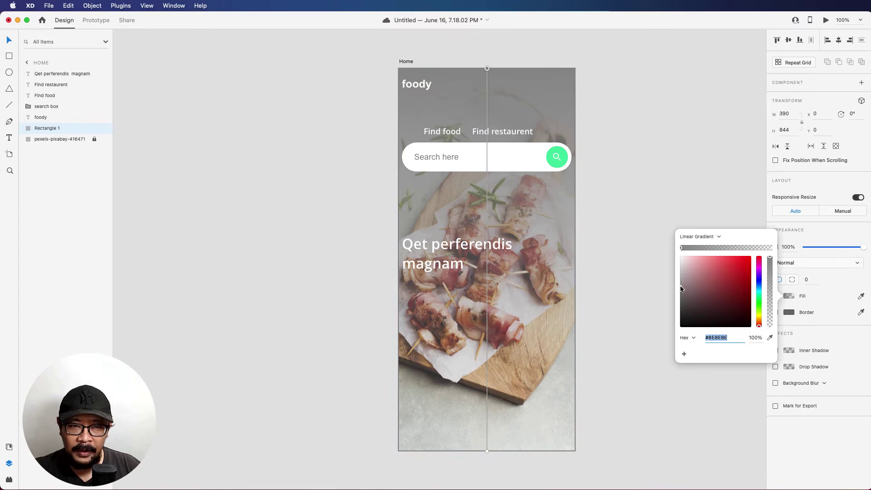
pyautogui.moveTo(680, 288); pyautogui.dragTo(667, 278)
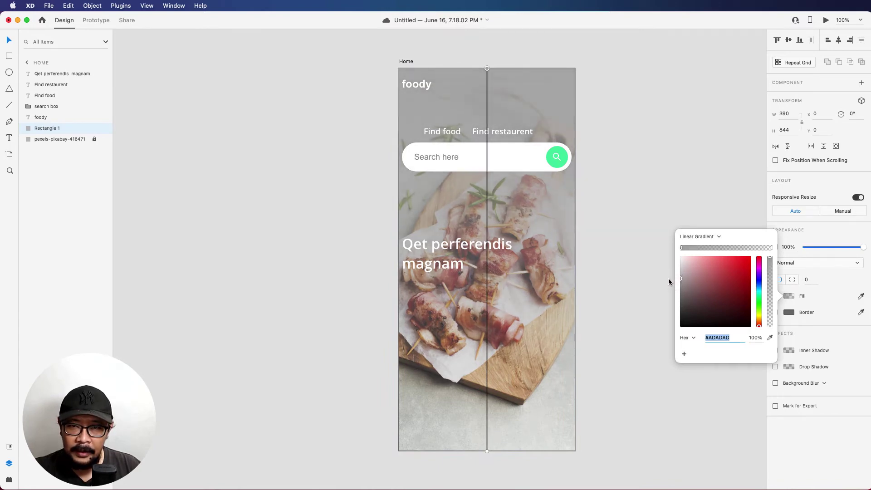
pyautogui.click(645, 243)
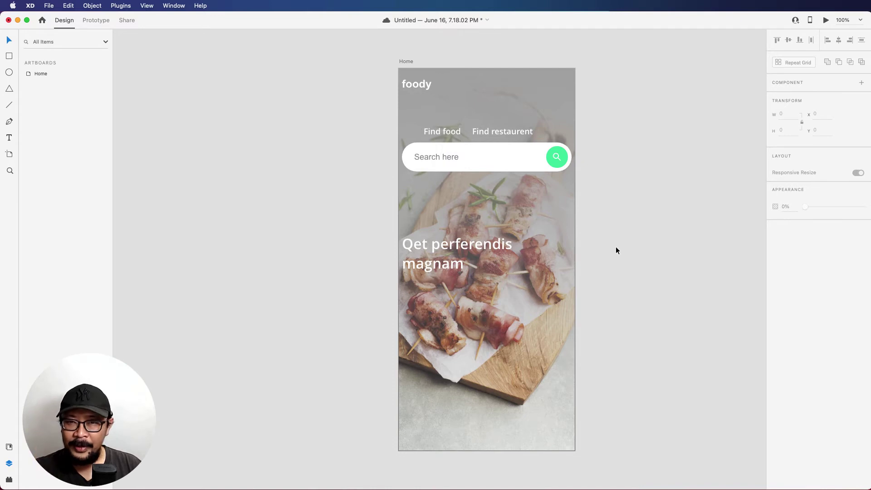
pyautogui.hscroll(5, 498, 272)
pyautogui.hscroll(4, 497, 272)
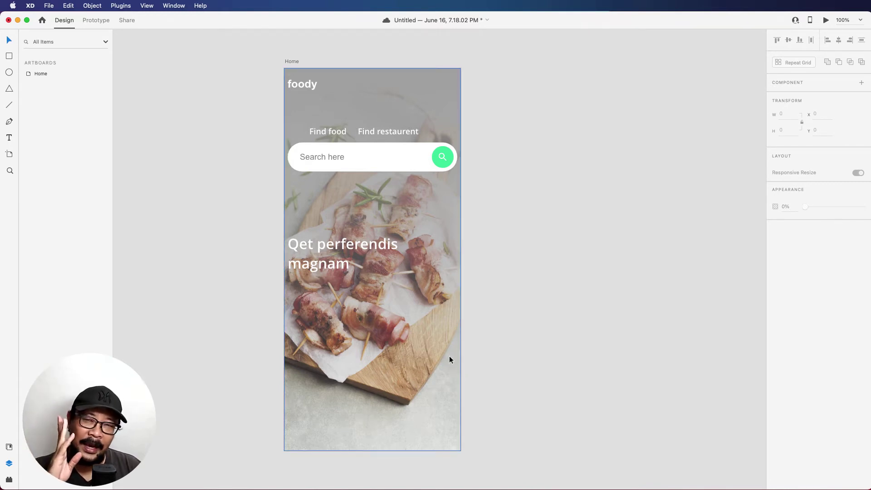
pyautogui.press('super+s')
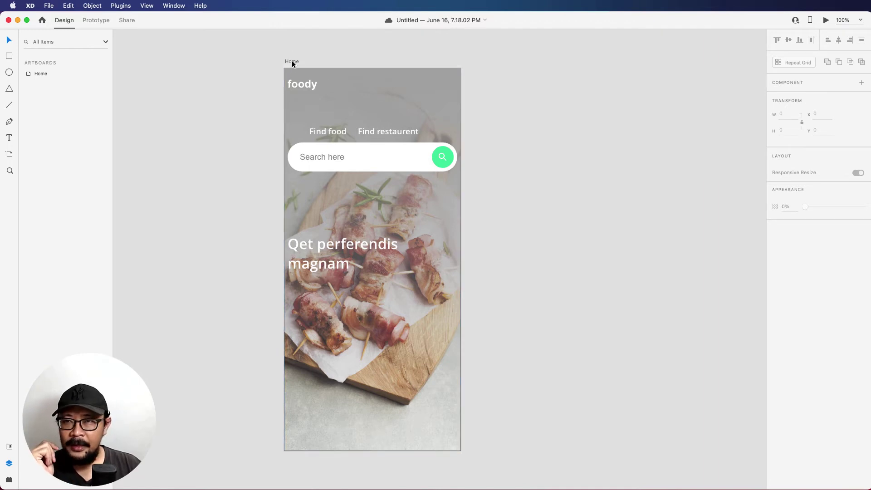
# Step: Move the Home artboard to X -455, Y -6380 and extend its lower edge to leave a blank area below the photo
pyautogui.moveTo(293, 62); pyautogui.dragTo(228, 59)
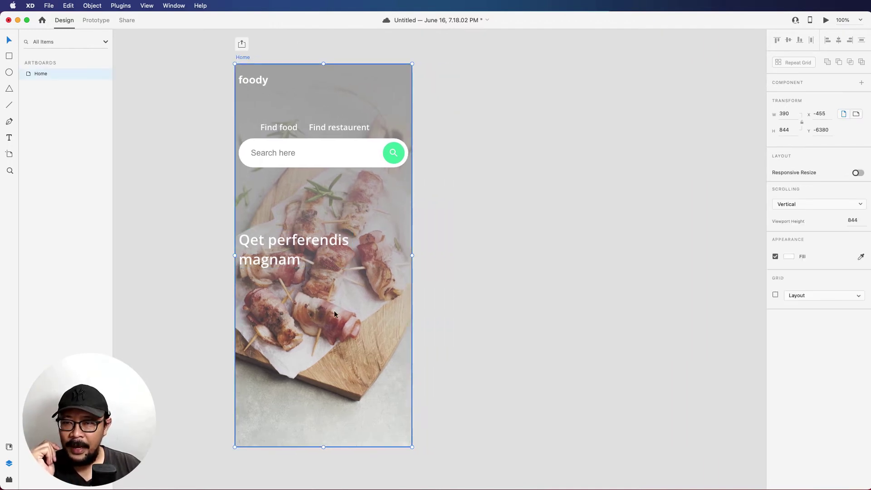
pyautogui.scroll(-5, 335, 312)
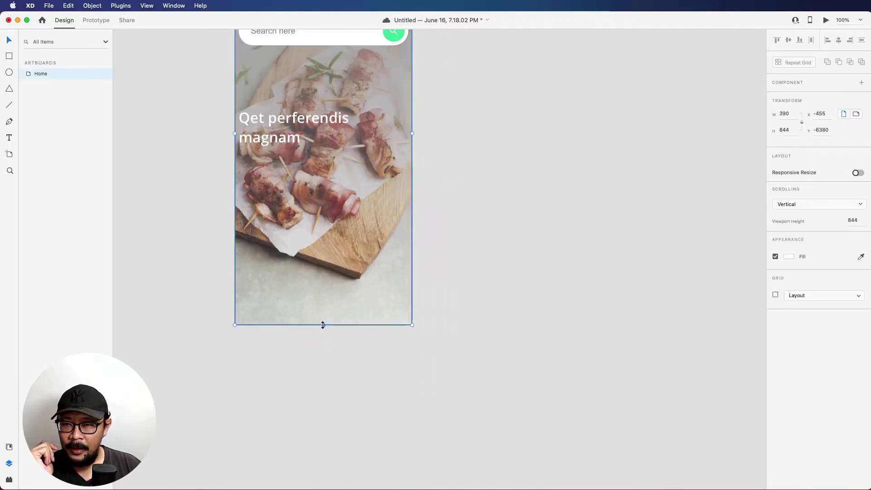
pyautogui.moveTo(322, 325); pyautogui.dragTo(332, 446)
pyautogui.scroll(-4, 370, 376)
pyautogui.click(412, 325)
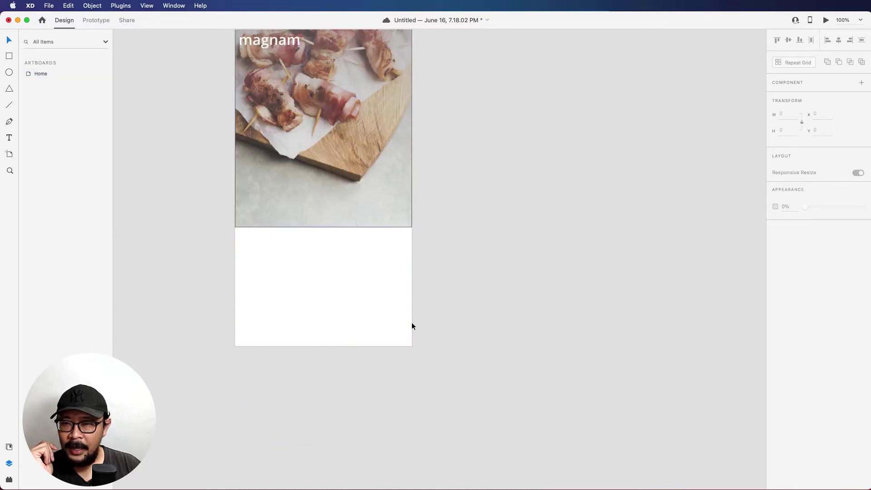
pyautogui.click(328, 206)
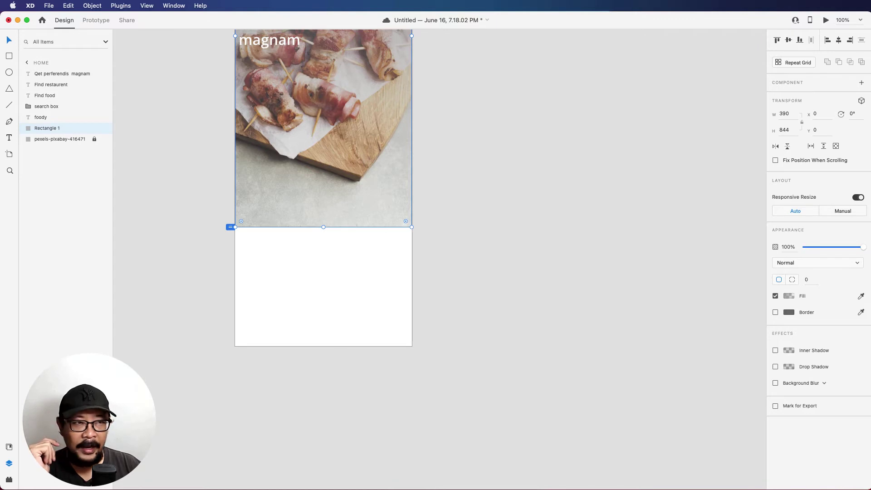
# Step: Switch to QuickTime Player, examine the section below the hero image in the badi.com recording, and return to Adobe XD
pyautogui.press('super+Tab')
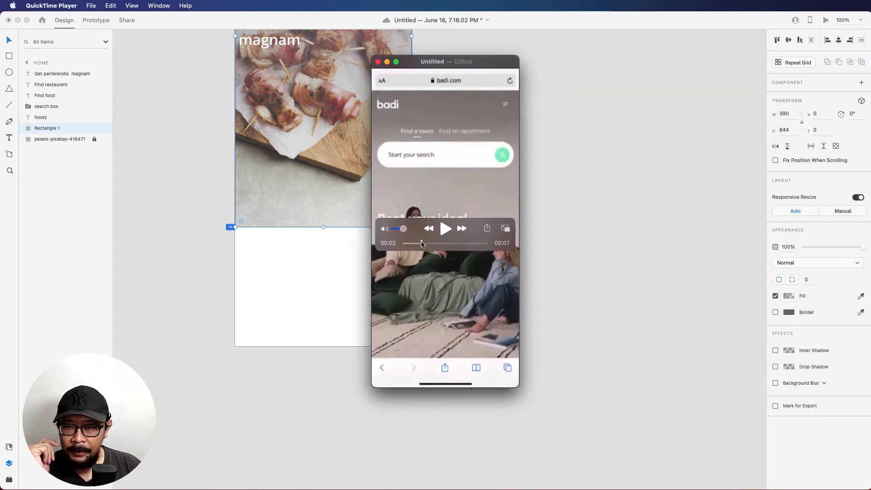
pyautogui.moveTo(420, 243); pyautogui.dragTo(431, 245)
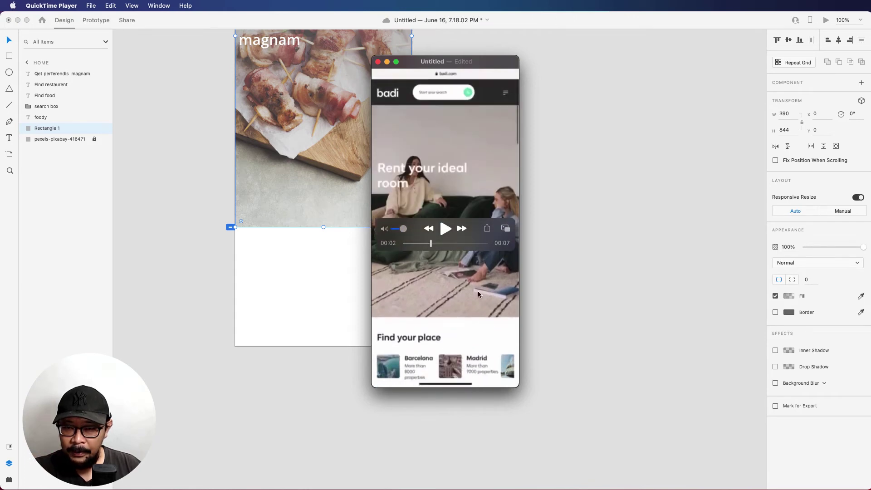
pyautogui.moveTo(467, 63); pyautogui.dragTo(755, 89)
pyautogui.press('super+w')
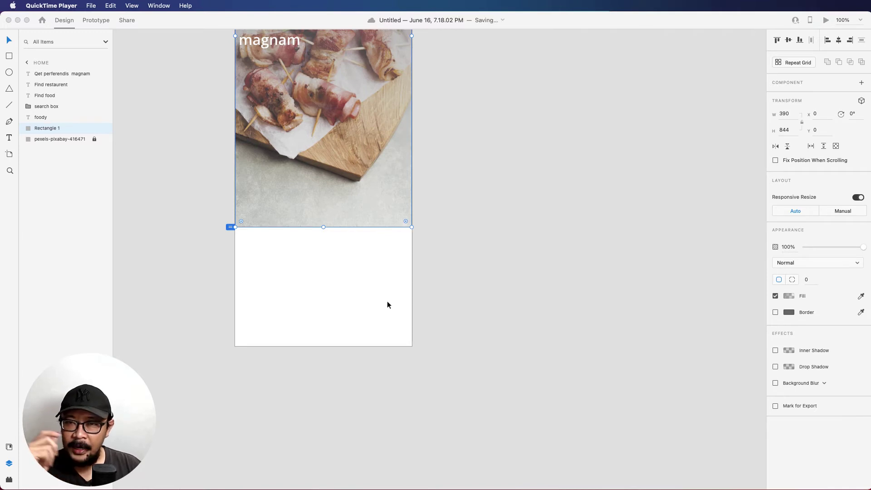
pyautogui.scroll(5, 386, 303)
pyautogui.click(494, 373)
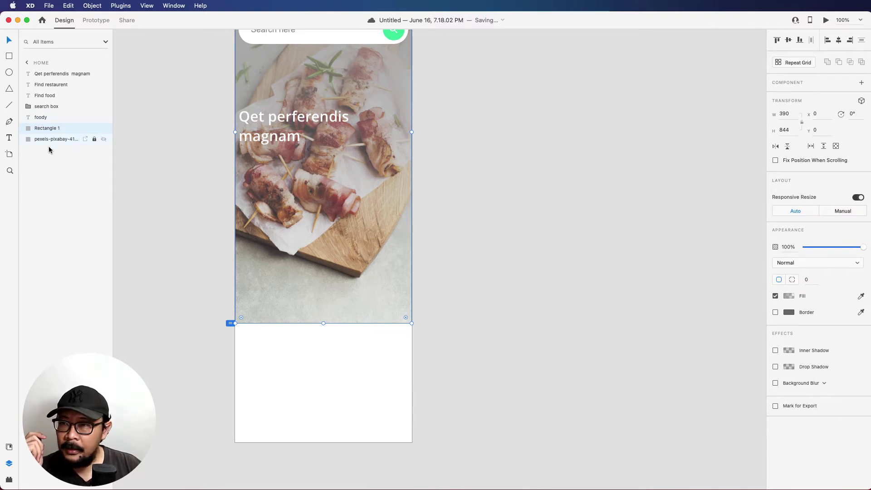
# Step: Unlock the pexels-pixabay food photo layer and remove its border
pyautogui.click(37, 139)
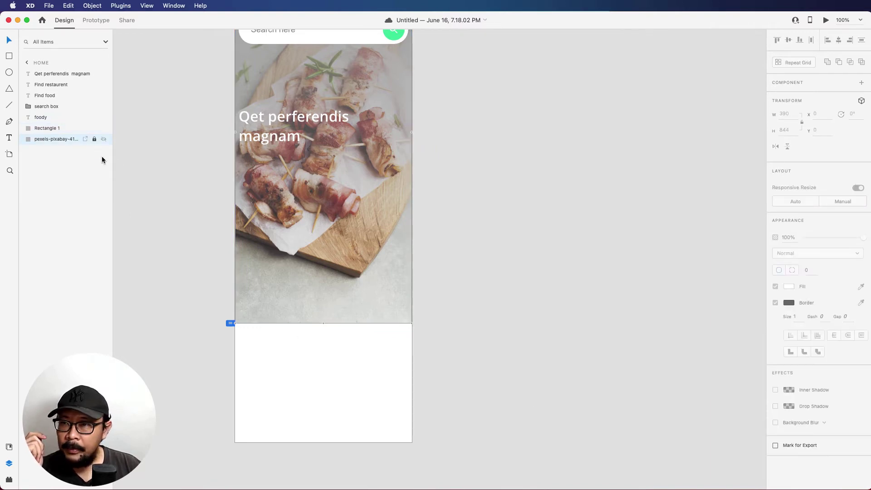
pyautogui.click(94, 140)
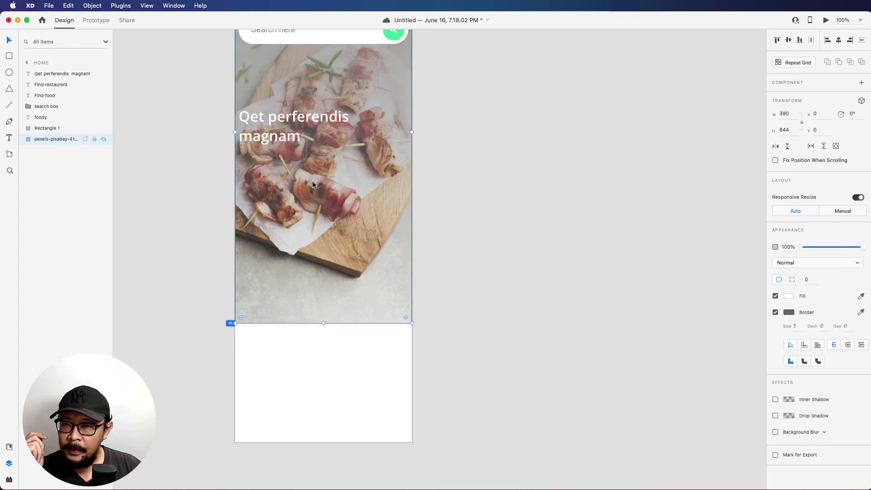
pyautogui.click(774, 312)
pyautogui.click(456, 339)
pyautogui.click(308, 299)
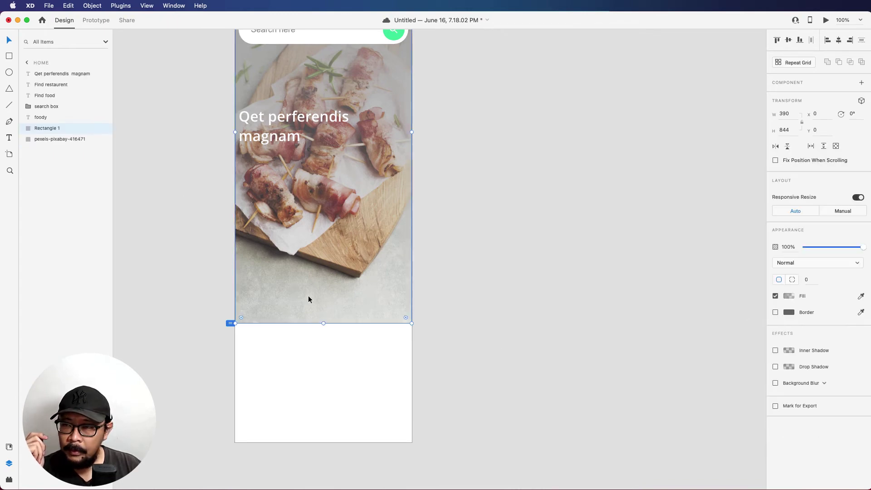
pyautogui.click(451, 394)
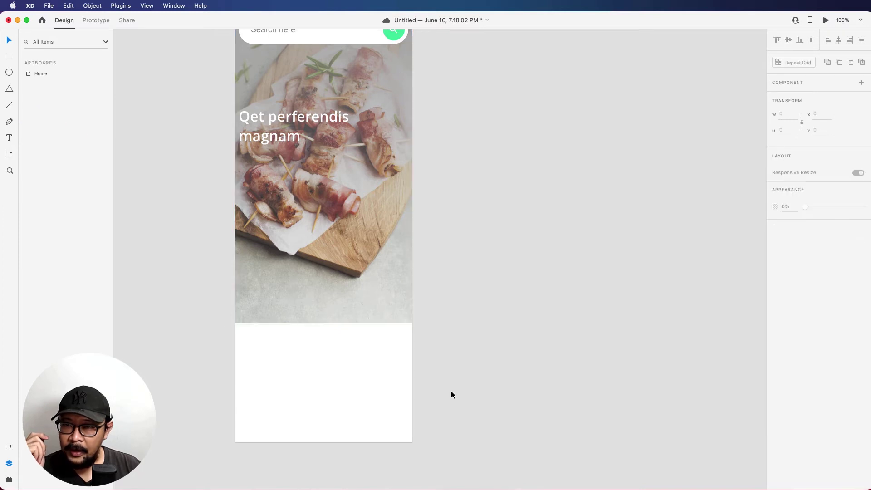
# Step: Turn on the layout grid for the Home artboard
pyautogui.click(263, 362)
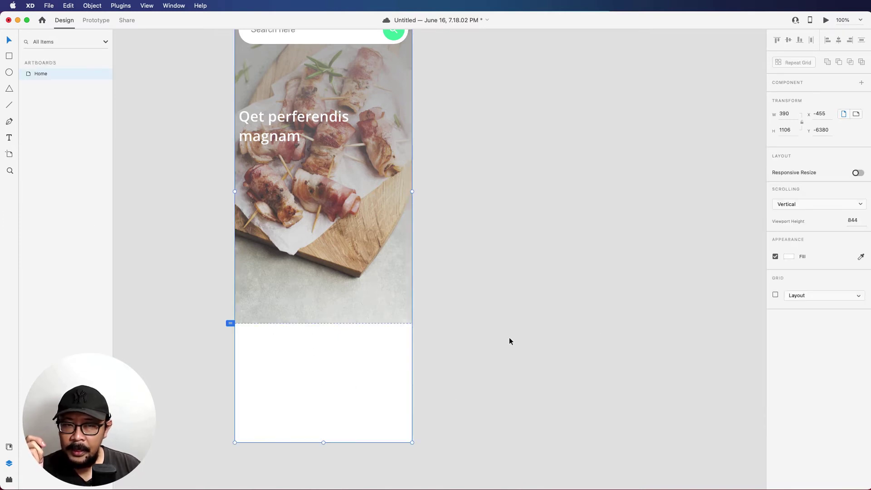
pyautogui.click(775, 294)
pyautogui.hscroll(-5, 553, 320)
pyautogui.scroll(-4, 554, 320)
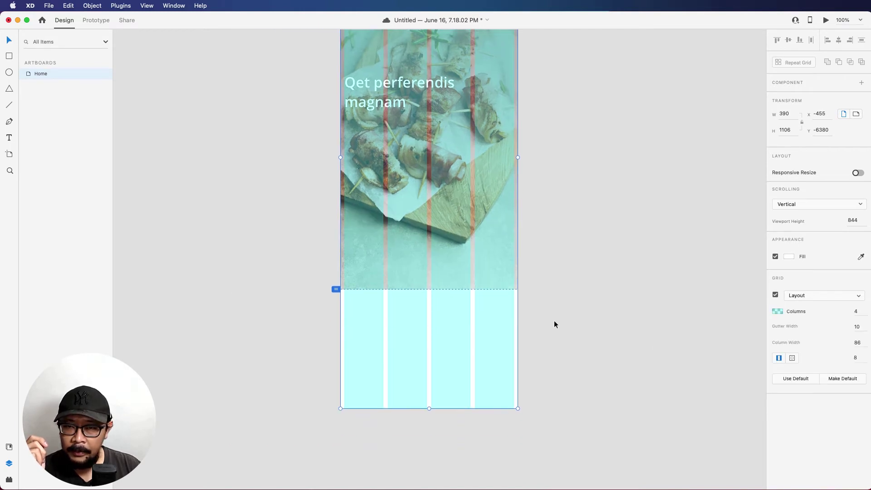
# Step: Add the heading text "Find your food" below the hero image, aligned with the first grid column
pyautogui.click(10, 138)
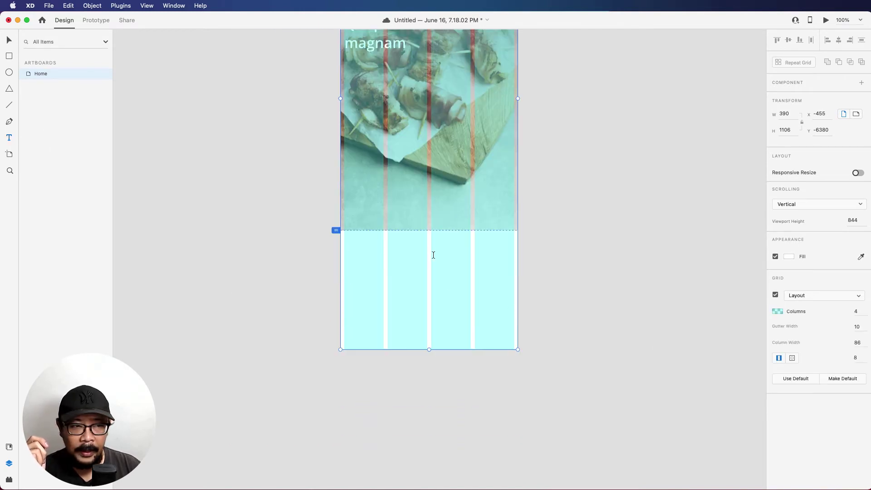
pyautogui.click(344, 253)
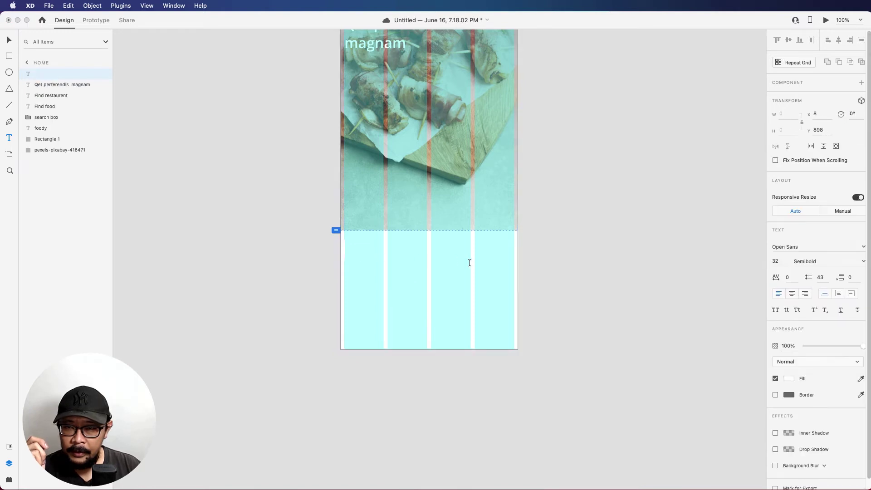
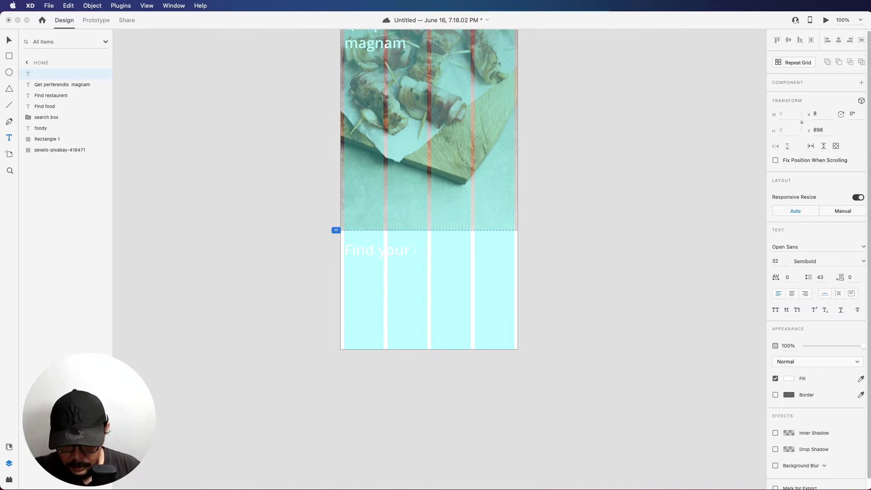
pyautogui.write('Find your food')
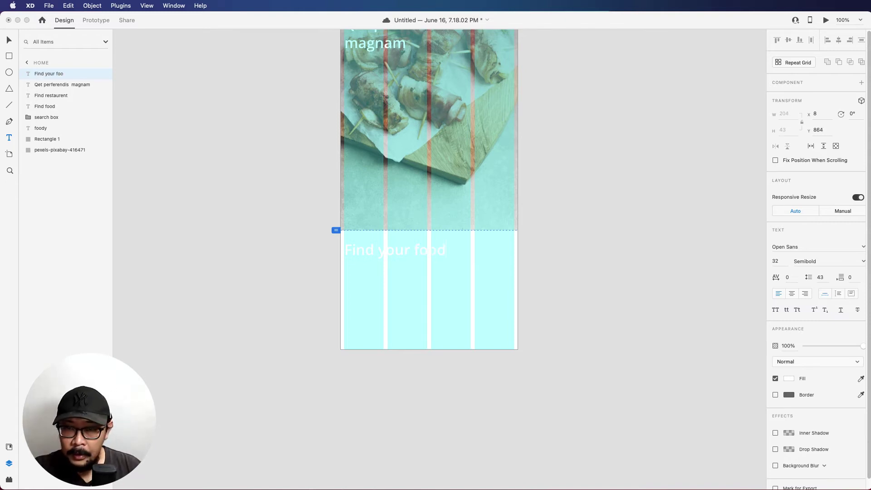
pyautogui.press('Escape')
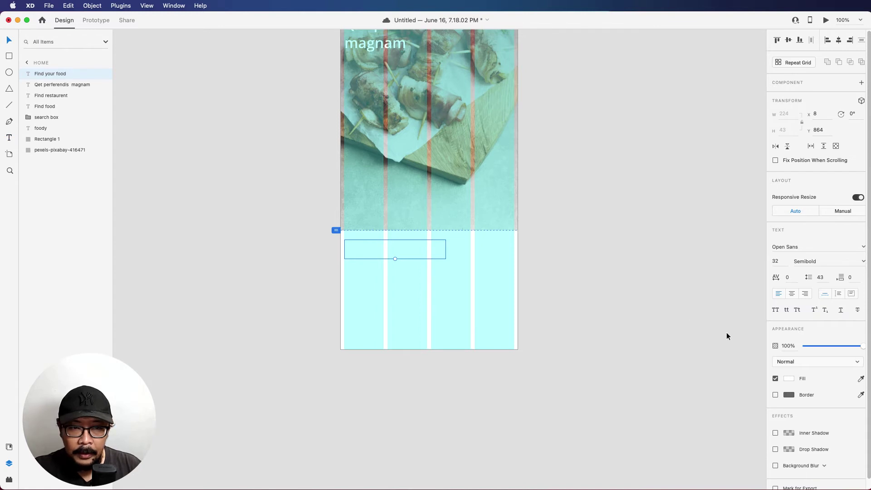
# Step: Set the "Find your food" heading's fill to #535353 and shift it down slightly to Y 866
pyautogui.click(788, 378)
pyautogui.moveTo(727, 360); pyautogui.dragTo(657, 375)
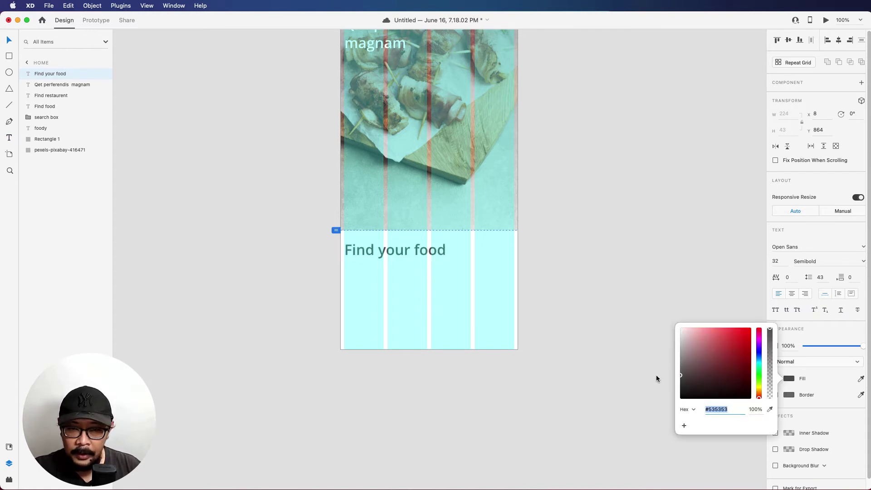
pyautogui.click(589, 311)
pyautogui.click(382, 249)
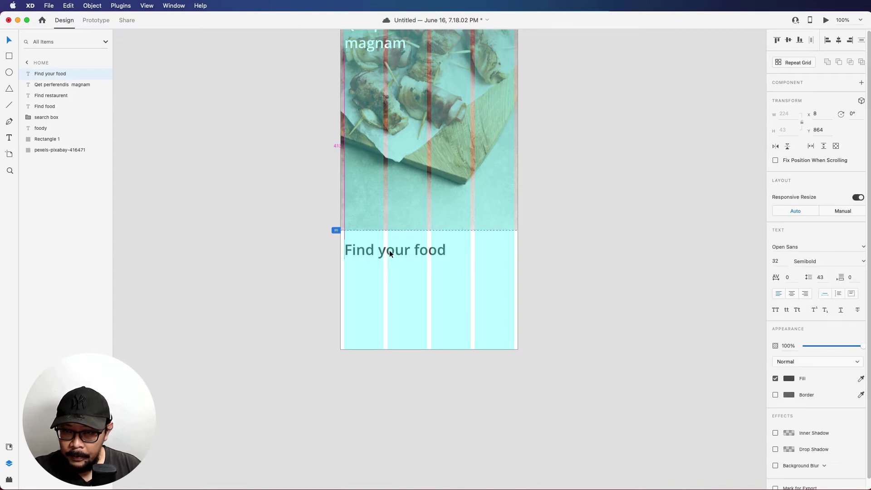
pyautogui.moveTo(389, 249); pyautogui.dragTo(390, 251)
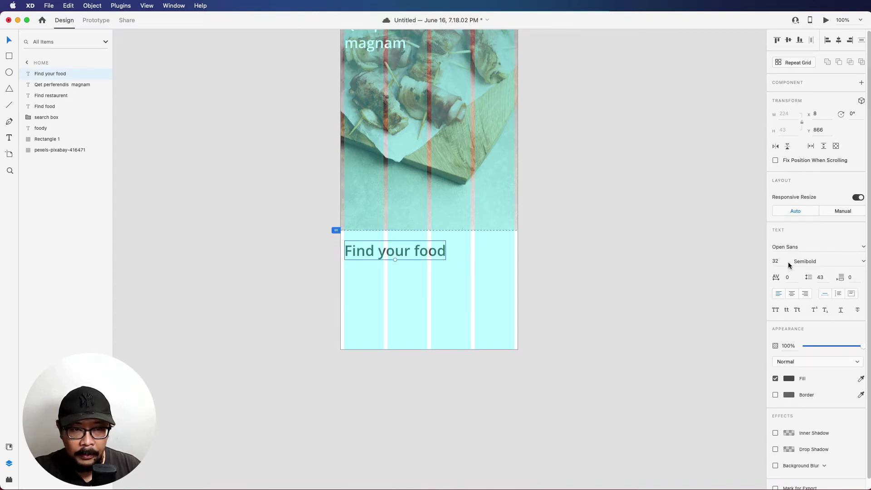
# Step: Set the "Find your food" heading's font size to 20 and move the heading to Y 870
pyautogui.press('Down')
pyautogui.press('Down')
pyautogui.press('Down')
pyautogui.press('Down')
pyautogui.press('Down')
pyautogui.press('Down')
pyautogui.press('Down')
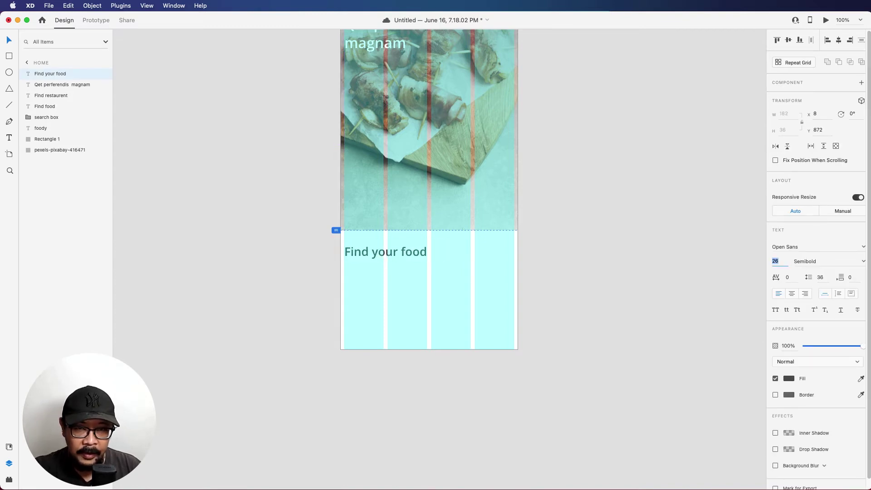
pyautogui.press('Down')
pyautogui.press('Down')
pyautogui.press('Down')
pyautogui.press('Down')
pyautogui.press('Down')
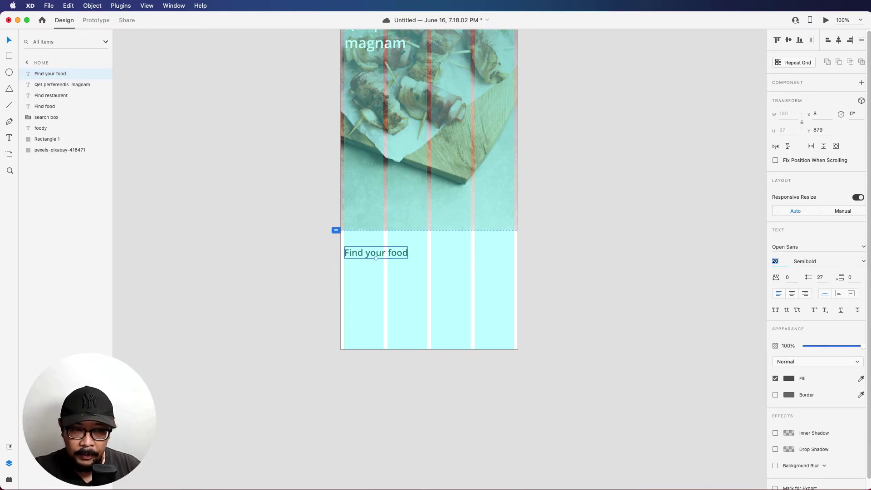
pyautogui.click(543, 385)
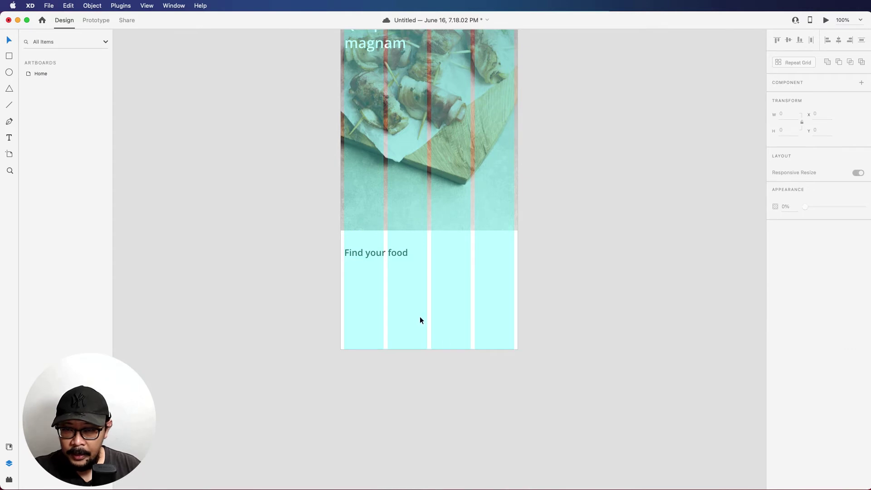
pyautogui.moveTo(374, 252); pyautogui.dragTo(374, 248)
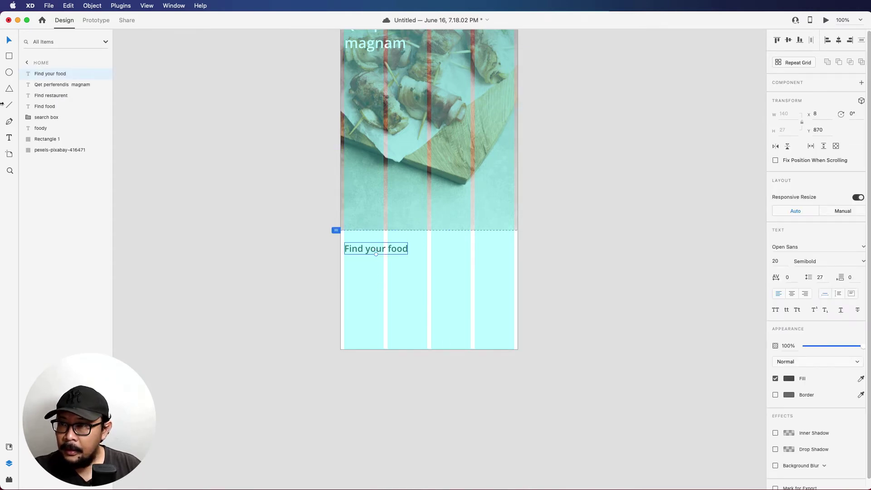
# Step: Switch to QuickTime Player and examine the "Find your place" section of the badi.com reference page
pyautogui.click(9, 56)
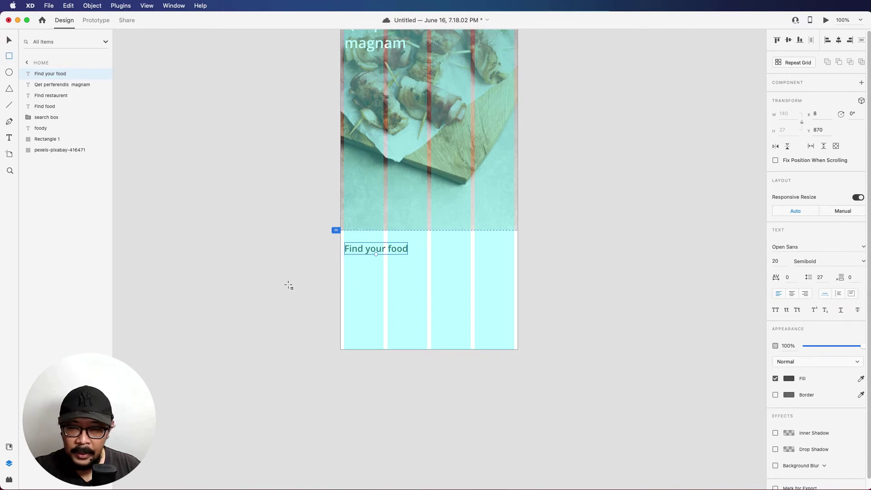
pyautogui.press('super+Tab')
pyautogui.moveTo(424, 177); pyautogui.dragTo(383, 151)
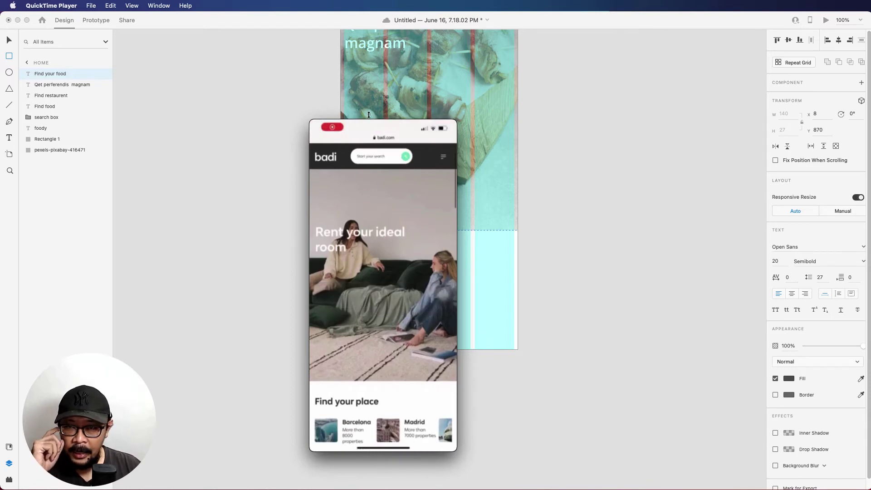
pyautogui.press('super+w')
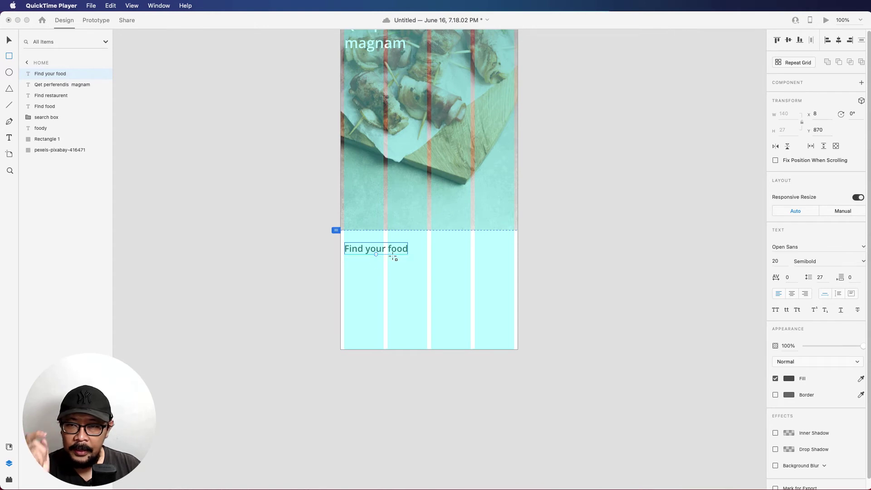
# Step: Draw a rectangle about 86 by 78 in the first grid column below the "Find your food" heading
pyautogui.click(344, 270)
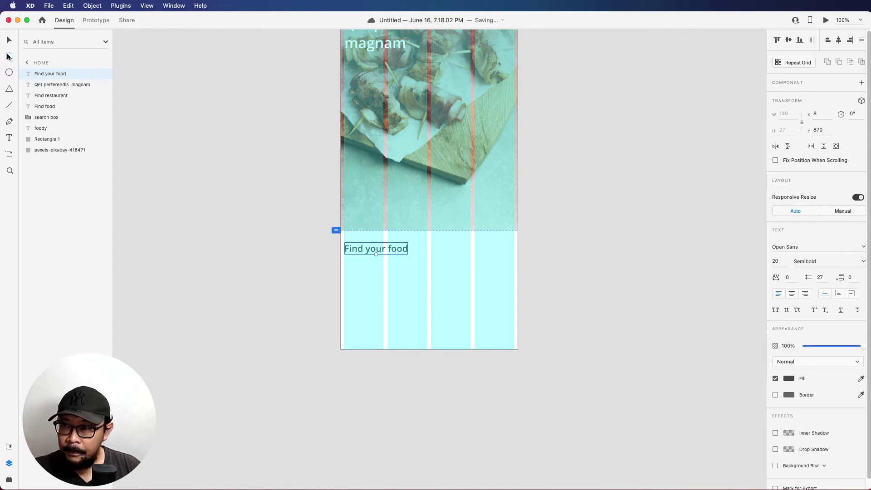
pyautogui.moveTo(344, 269); pyautogui.dragTo(383, 305)
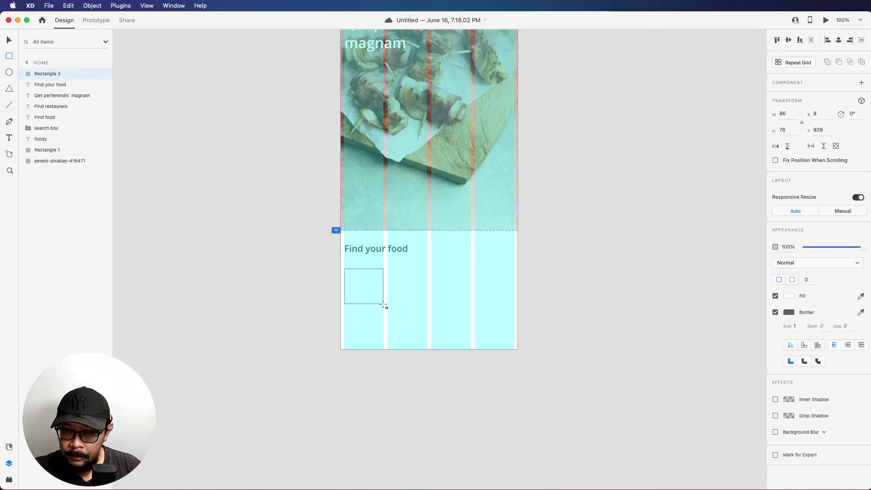
pyautogui.press('Escape')
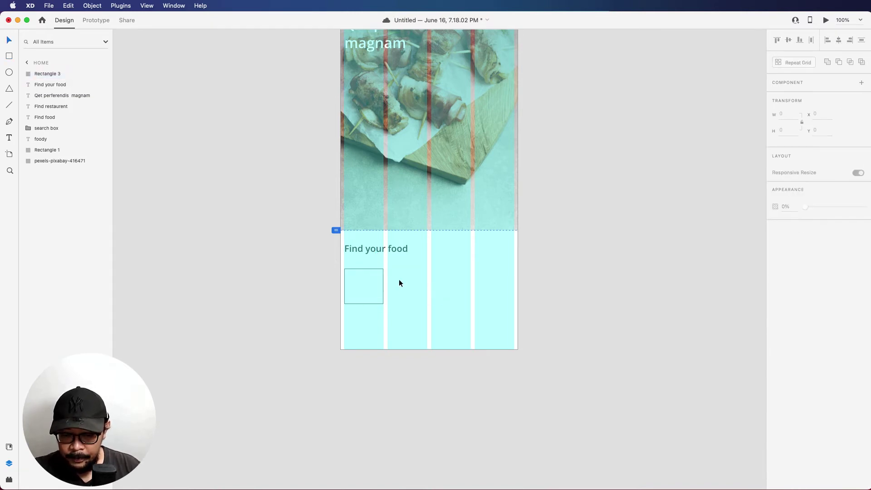
# Step: Add the placeholder text "dv" beside the rectangle as a fixed-size box about 86 by 79 filling the second grid column
pyautogui.press('t')
pyautogui.click(388, 275)
pyautogui.write('d')
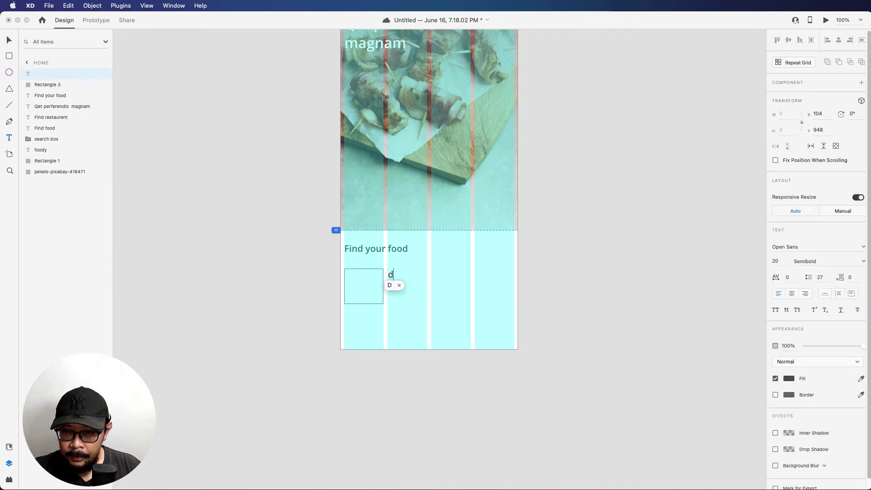
pyautogui.press('Escape')
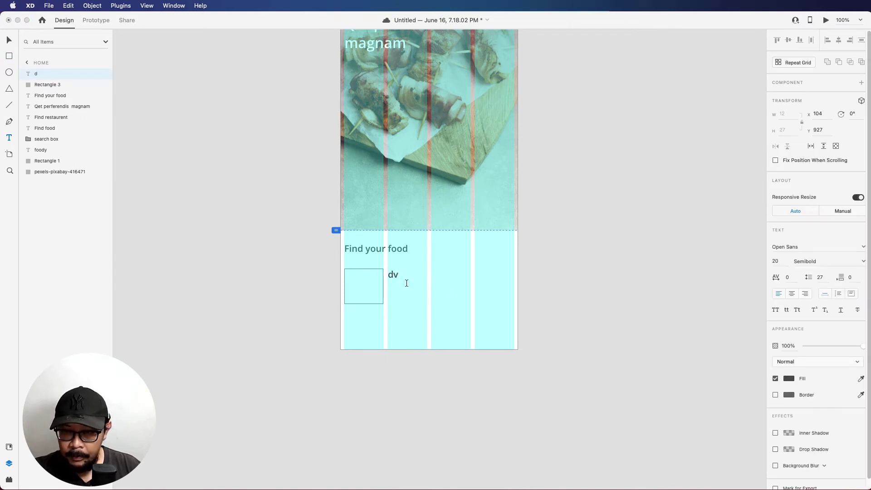
pyautogui.press('Escape')
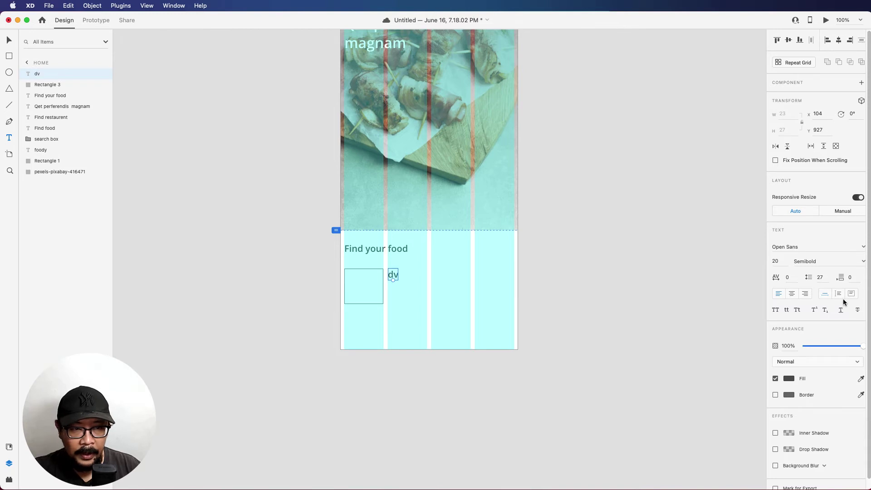
pyautogui.press('Escape')
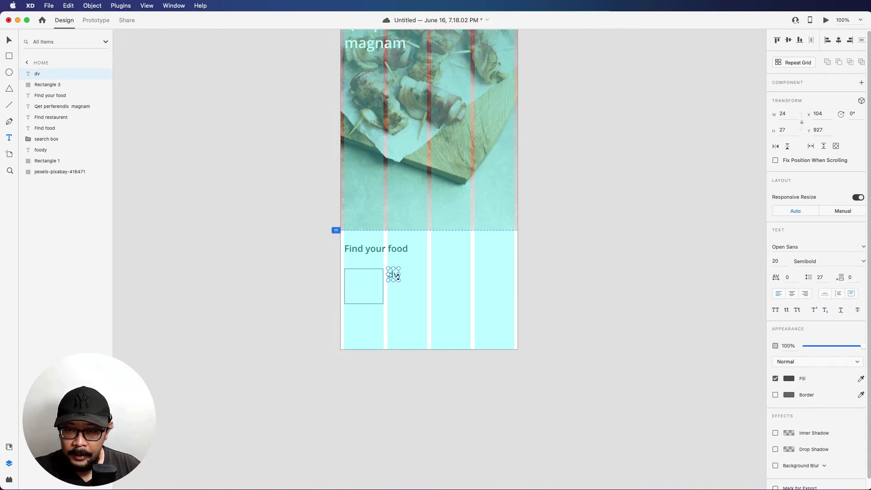
pyautogui.moveTo(398, 274); pyautogui.dragTo(407, 304)
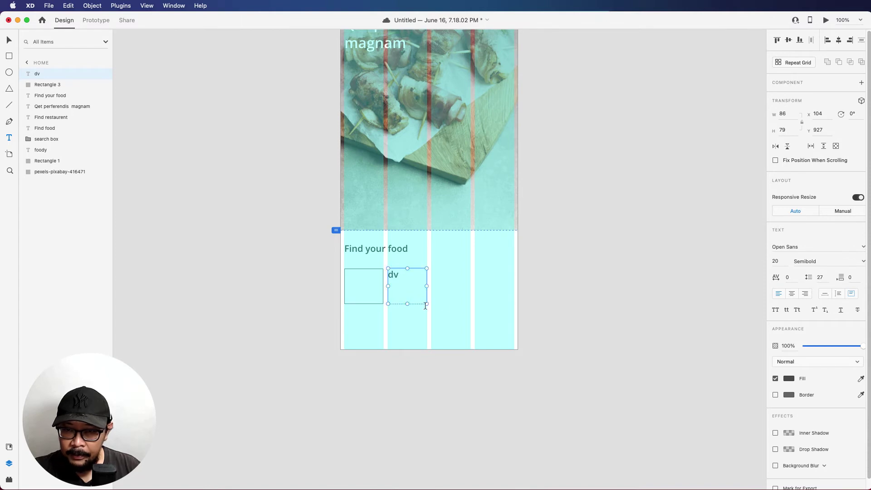
# Step: Set the font size of the "dv" placeholder text to 14
pyautogui.click(777, 261)
pyautogui.write('18')
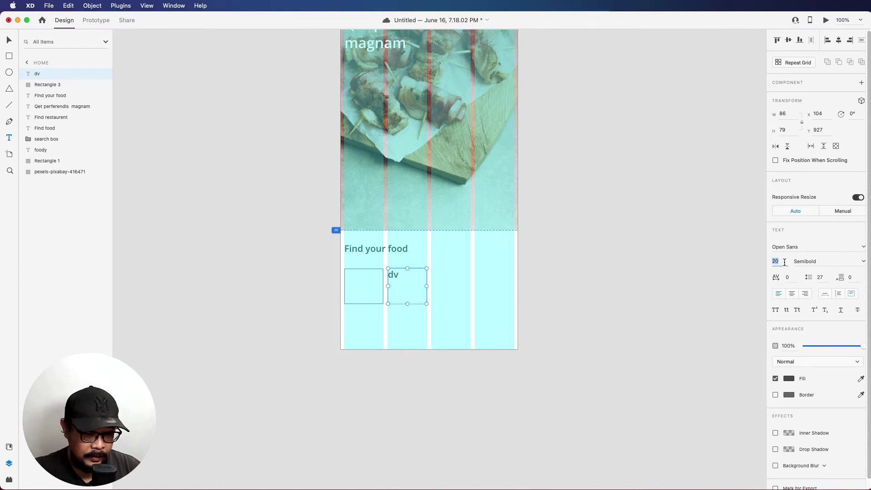
pyautogui.press('Return')
pyautogui.press('Down')
pyautogui.press('Down')
pyautogui.press('Down')
pyautogui.press('Down')
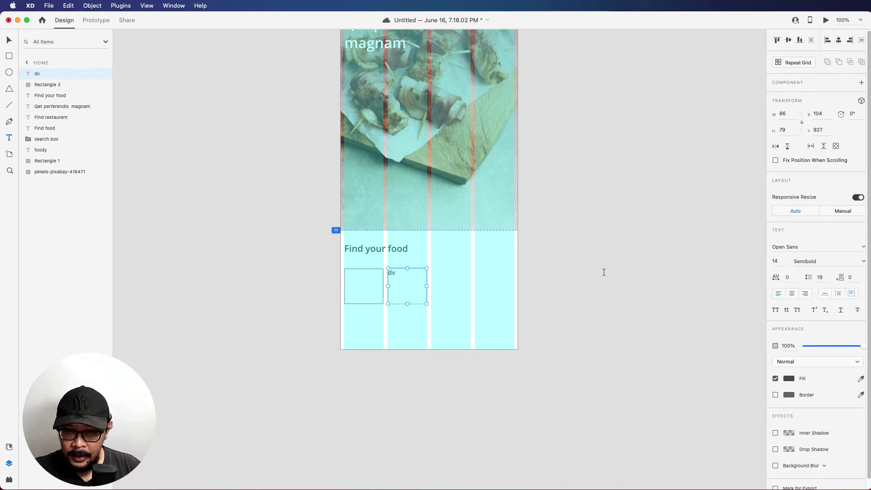
pyautogui.press('v')
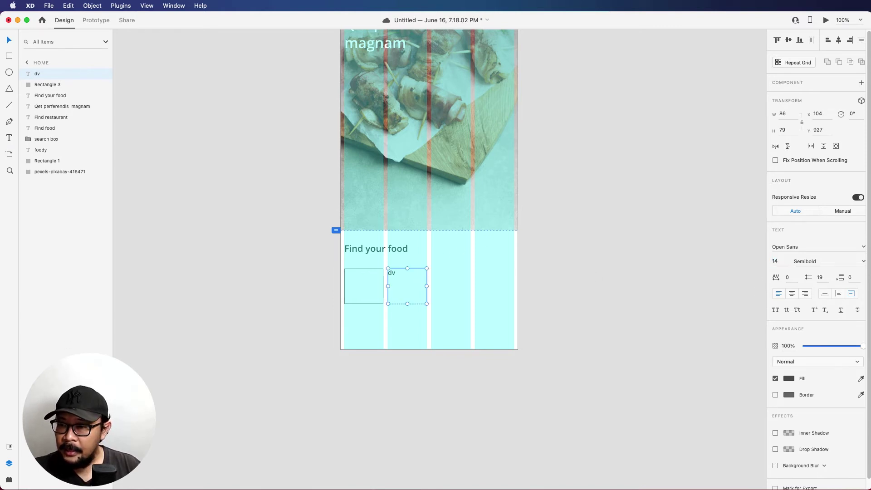
# Step: Set the Faker for XD format for the selected placeholder text to {{lorem.sentence}} only, removing "dv"
pyautogui.click(8, 478)
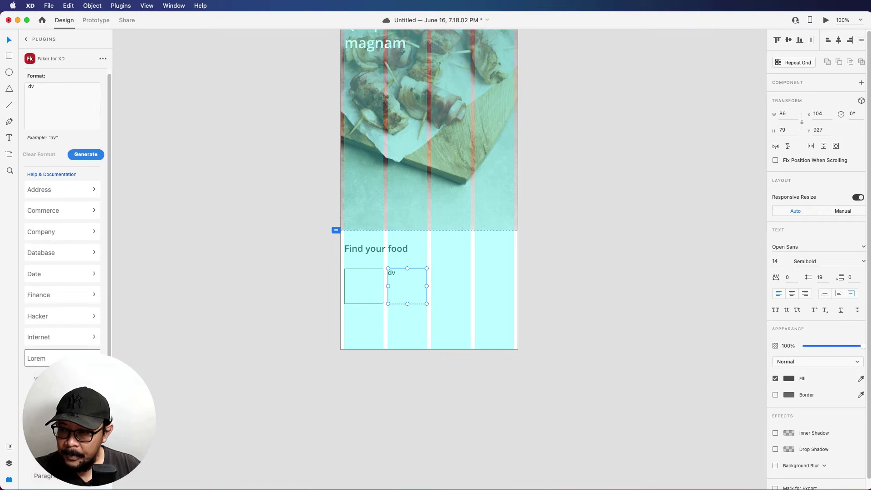
pyautogui.click(46, 457)
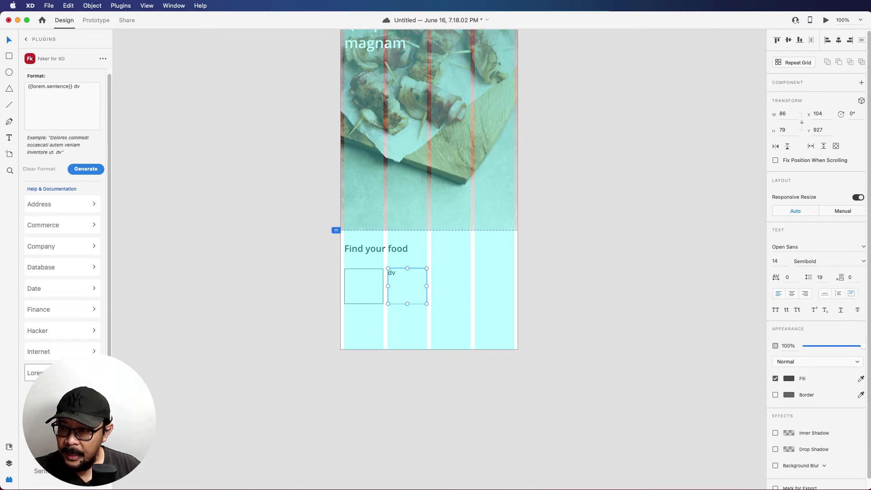
pyautogui.tripleClick(82, 91)
pyautogui.press('Right')
pyautogui.press('BackSpace')
pyautogui.press('BackSpace')
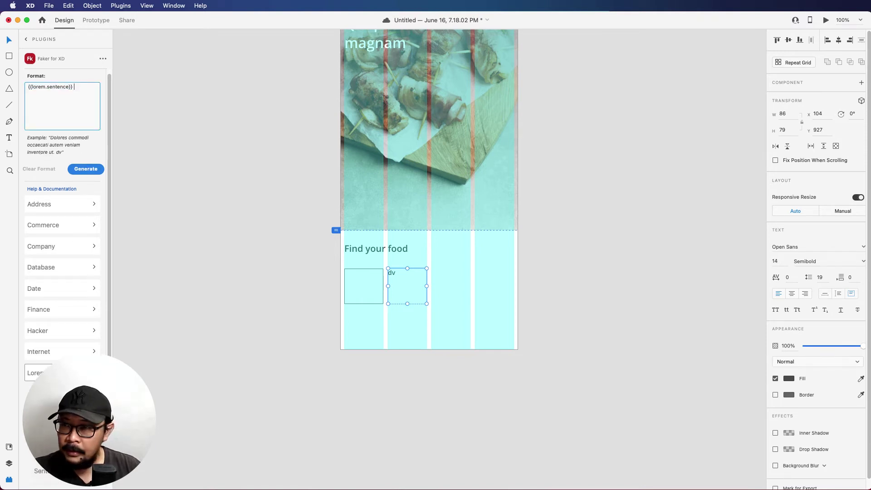
# Step: Generate the placeholder sentence from the format and duplicate the rectangle with its text into the third and fourth grid columns
pyautogui.click(90, 170)
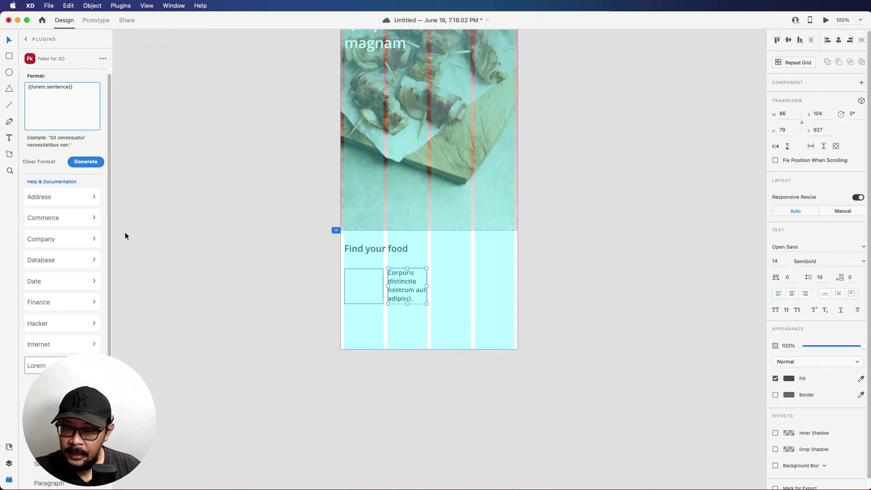
pyautogui.click(386, 352)
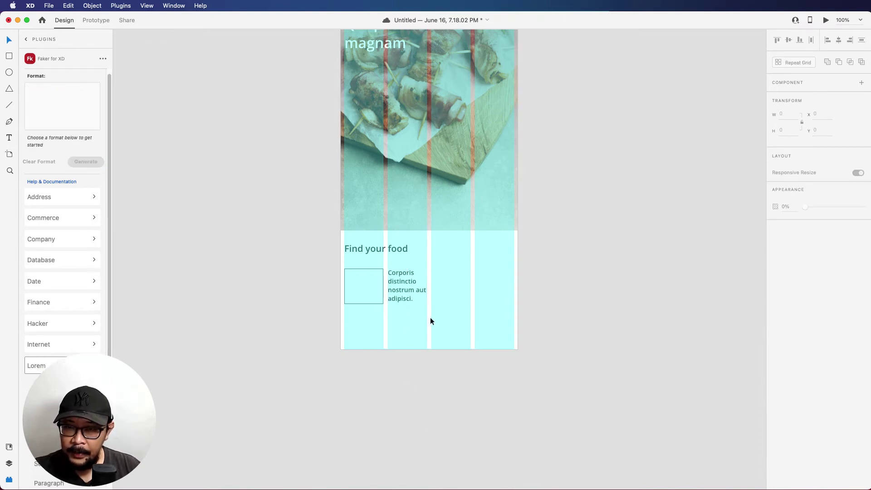
pyautogui.moveTo(429, 316); pyautogui.dragTo(453, 281)
pyautogui.click(485, 356)
pyautogui.click(437, 344)
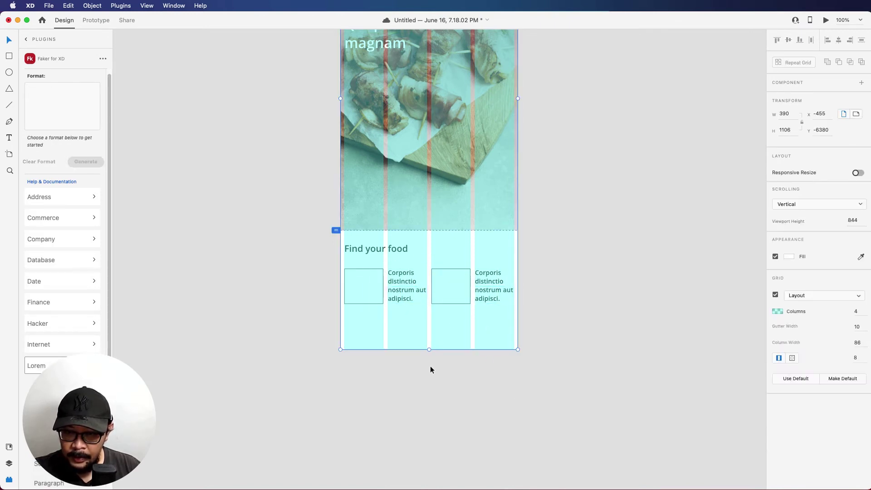
# Step: Extend the artboard's height to about 1206 and duplicate the row of two image-and-text cards directly below the first row
pyautogui.moveTo(428, 349); pyautogui.dragTo(433, 394)
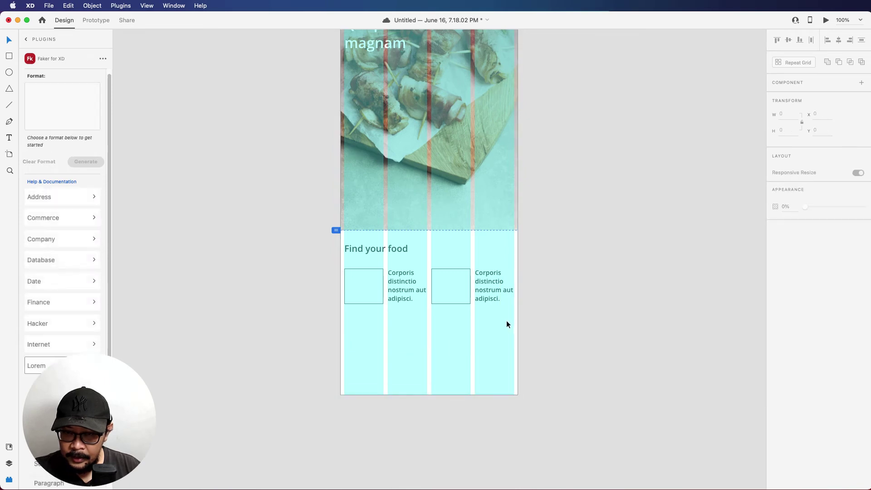
pyautogui.moveTo(506, 320); pyautogui.dragTo(357, 271)
pyautogui.moveTo(412, 296); pyautogui.dragTo(420, 327)
pyautogui.click(452, 379)
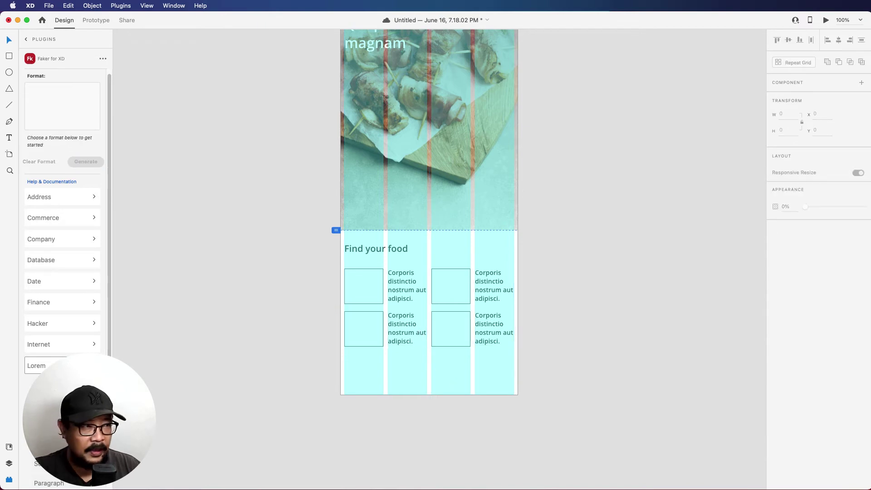
# Step: Switch to Finder and fill each of the four card rectangles with a different food photo
pyautogui.press('super+Tab')
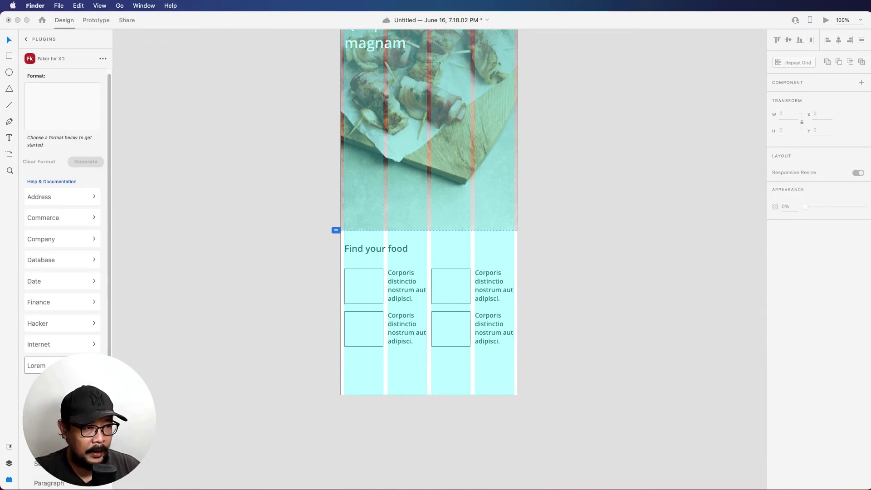
pyautogui.moveTo(861, 344); pyautogui.dragTo(358, 287)
pyautogui.moveTo(861, 345); pyautogui.dragTo(452, 286)
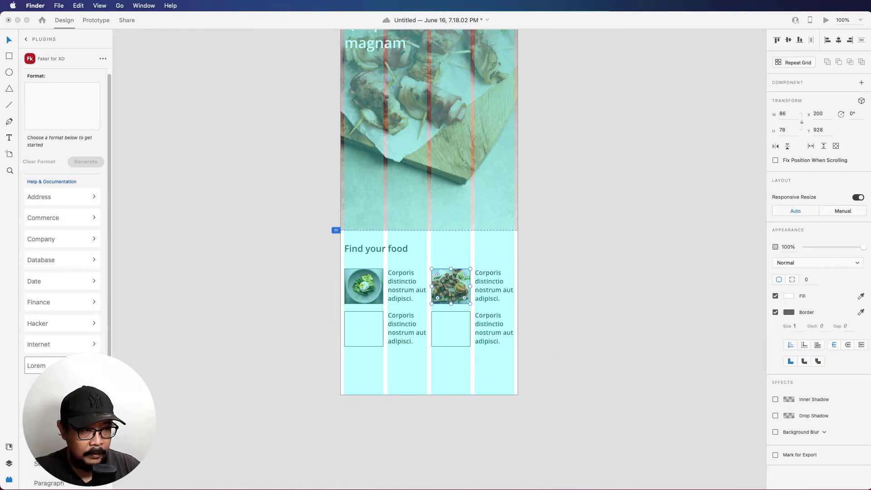
pyautogui.moveTo(861, 345); pyautogui.dragTo(379, 332)
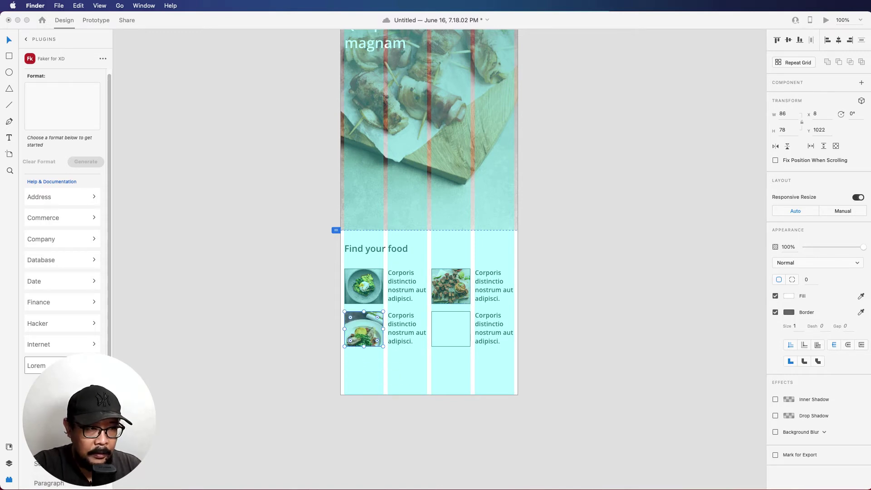
pyautogui.moveTo(528, 345); pyautogui.dragTo(451, 338)
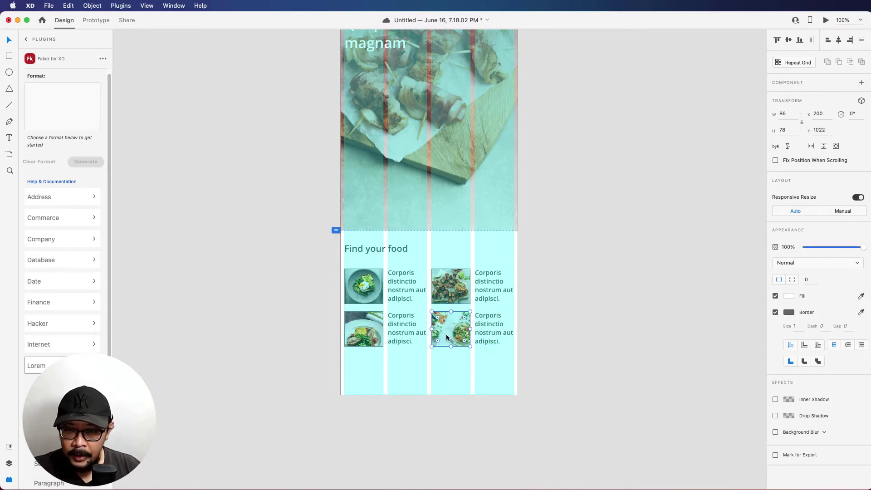
# Step: Reposition the plated-food photo inside the frame of the first card in the second row
pyautogui.doubleClick(366, 341)
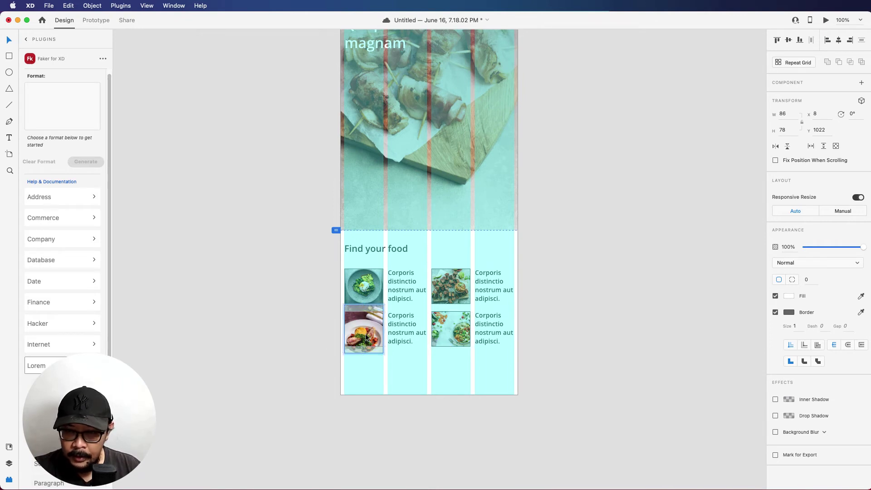
pyautogui.moveTo(366, 337); pyautogui.dragTo(362, 341)
pyautogui.press('Escape')
# Step: Remove the border from all four food card images
pyautogui.click(370, 296)
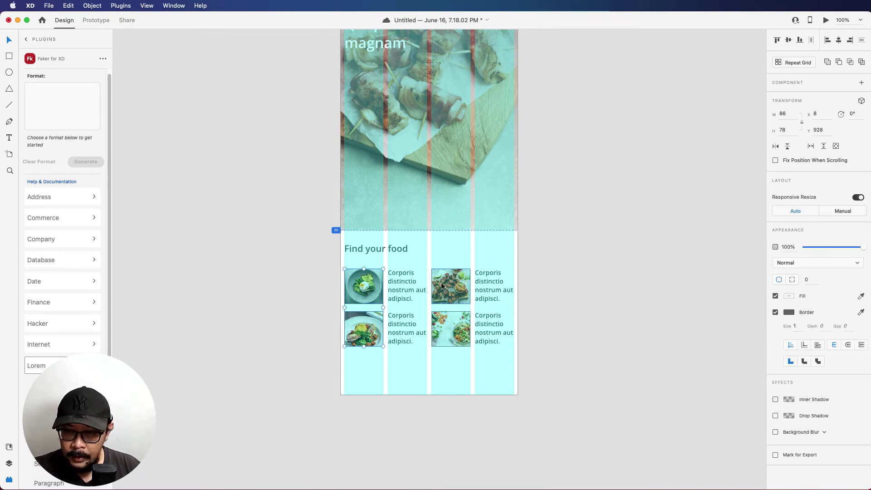
pyautogui.keyDown('shift'); pyautogui.click(447, 327); pyautogui.keyUp('shift')
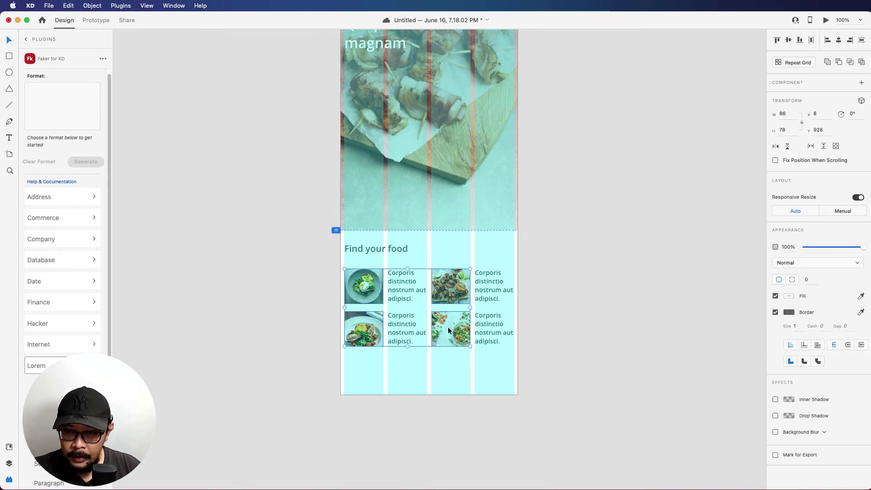
pyautogui.click(775, 312)
# Step: Shorten the artboard's height to about 1110 so that it ends just below the second card row
pyautogui.click(413, 393)
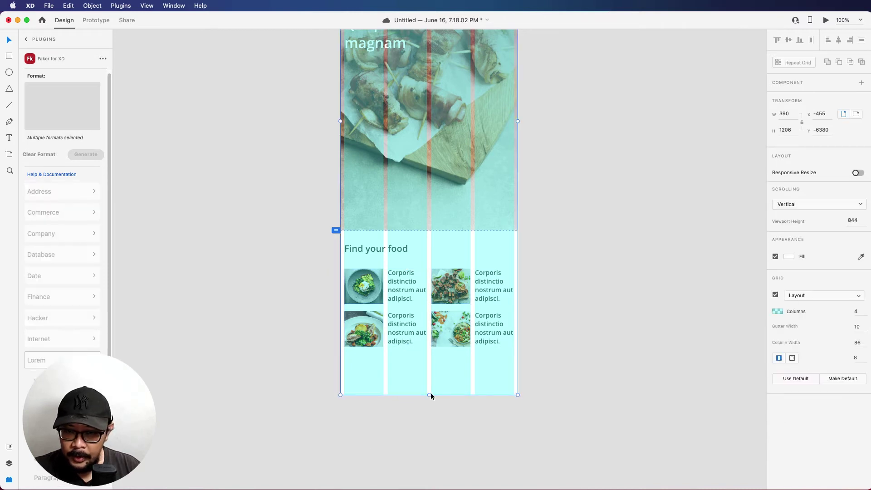
pyautogui.moveTo(430, 394); pyautogui.dragTo(428, 350)
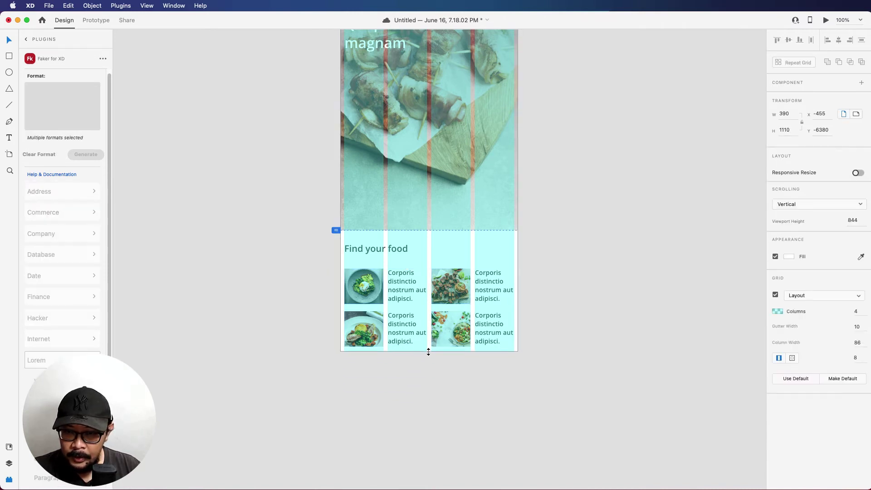
pyautogui.click(477, 398)
# Step: Duplicate the Home artboard and move the copy farther right to about X 126, keeping both tops aligned
pyautogui.scroll(10, 606, 254)
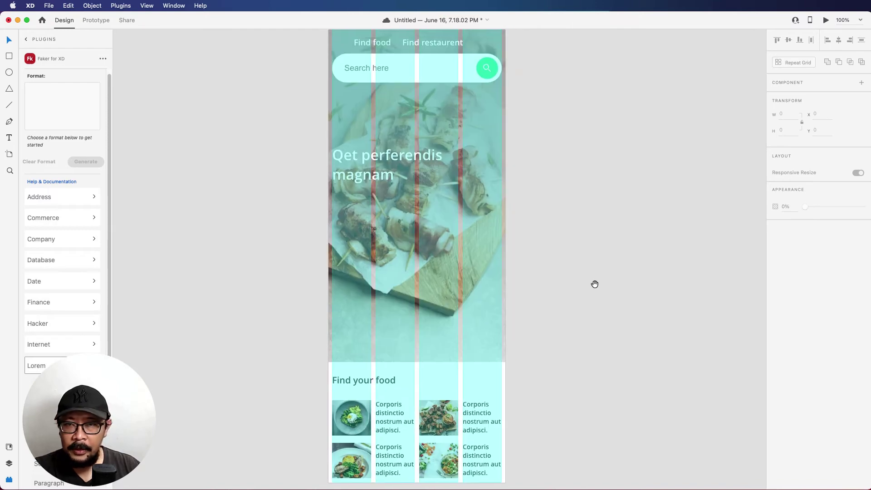
pyautogui.scroll(-2, 609, 289)
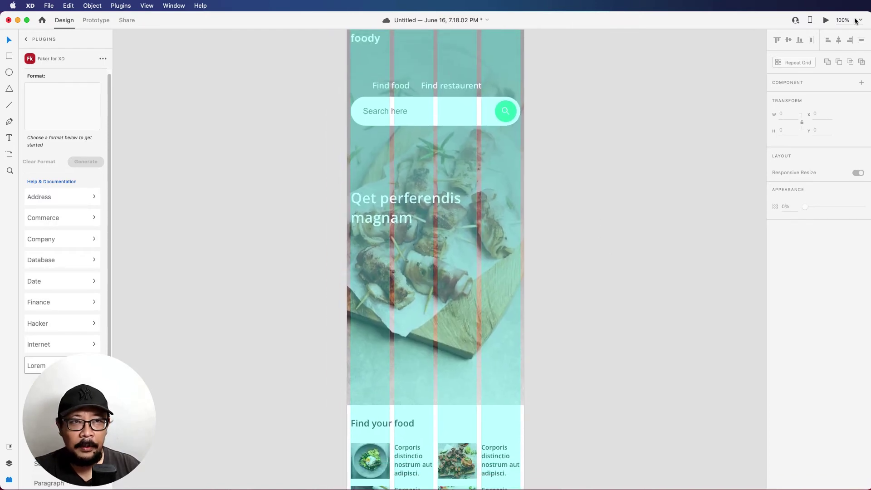
pyautogui.click(860, 19)
pyautogui.click(842, 45)
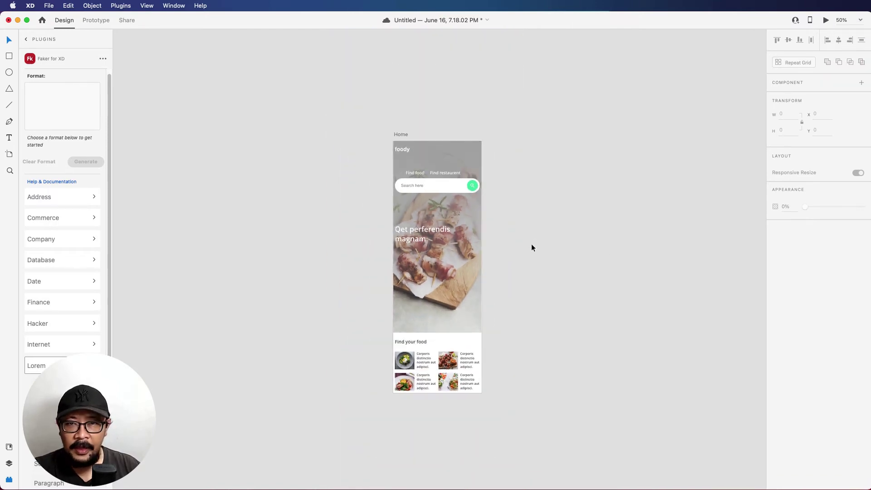
pyautogui.scroll(-2, 530, 227)
pyautogui.click(378, 100)
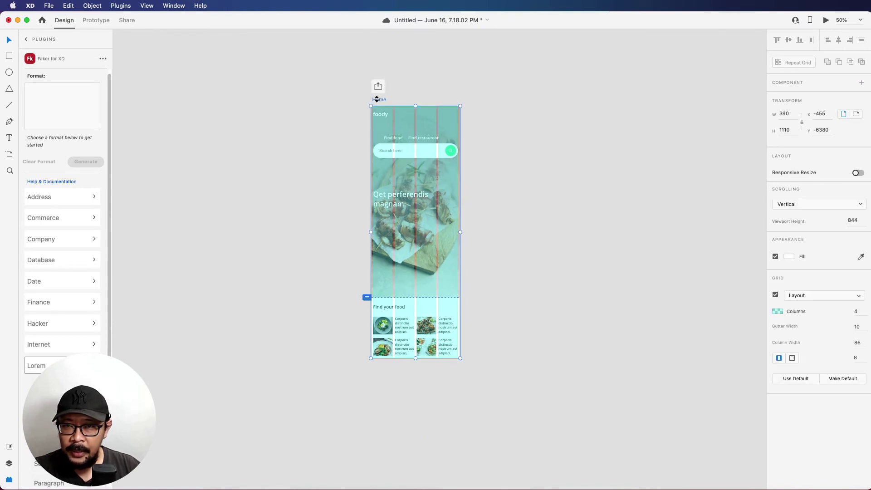
pyautogui.press('super+d')
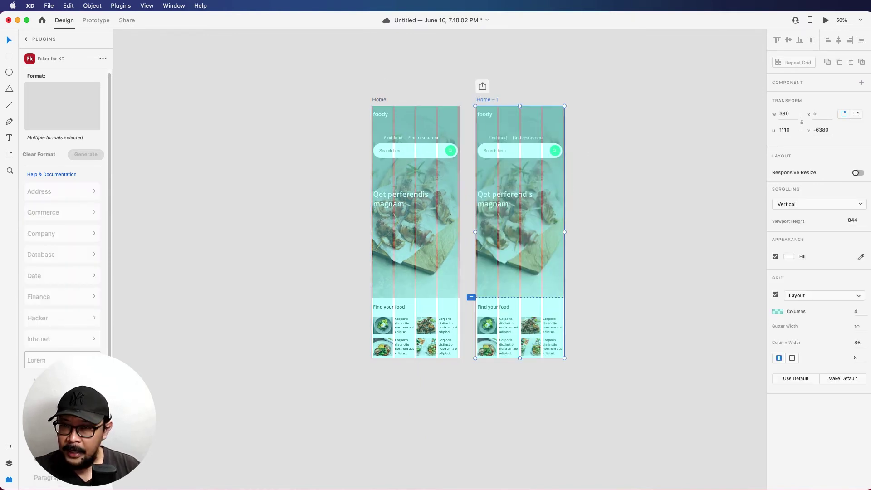
pyautogui.click(9, 463)
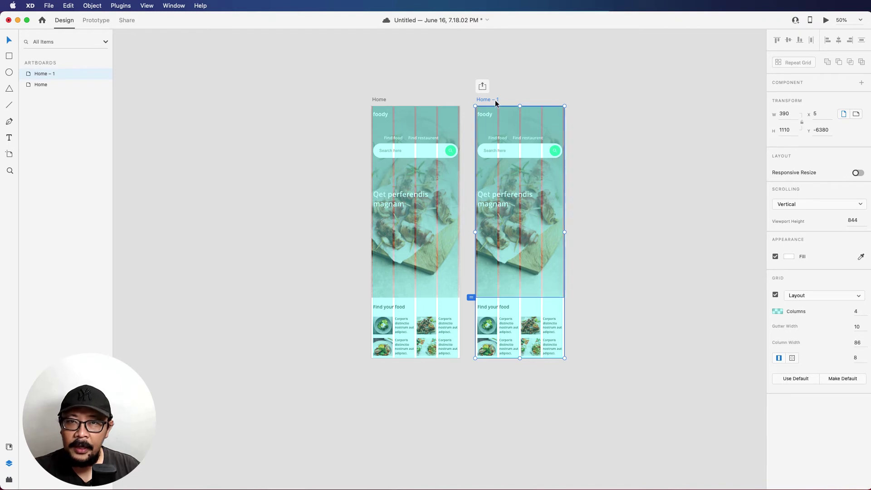
pyautogui.moveTo(484, 100); pyautogui.dragTo(510, 99)
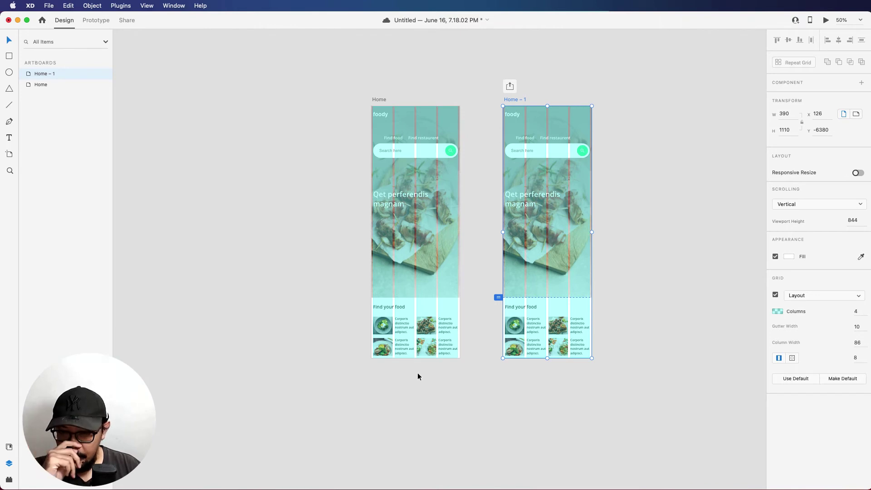
pyautogui.click(380, 100)
pyautogui.press('z')
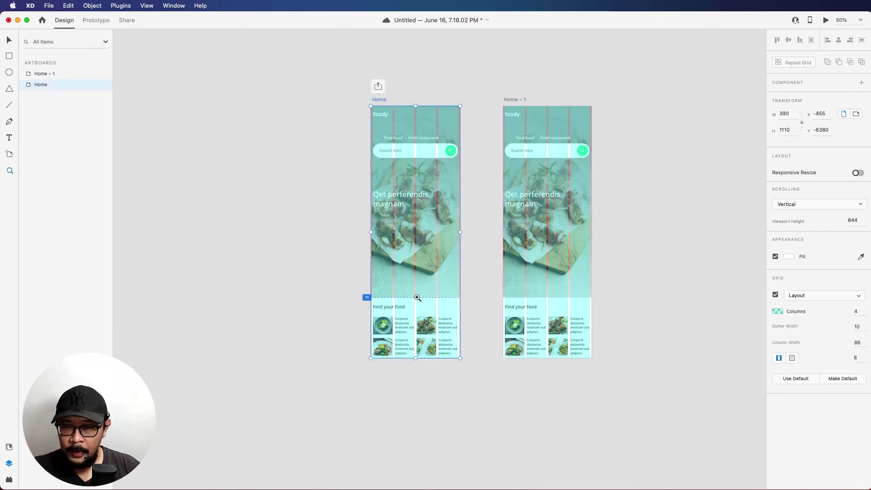
pyautogui.click(417, 298)
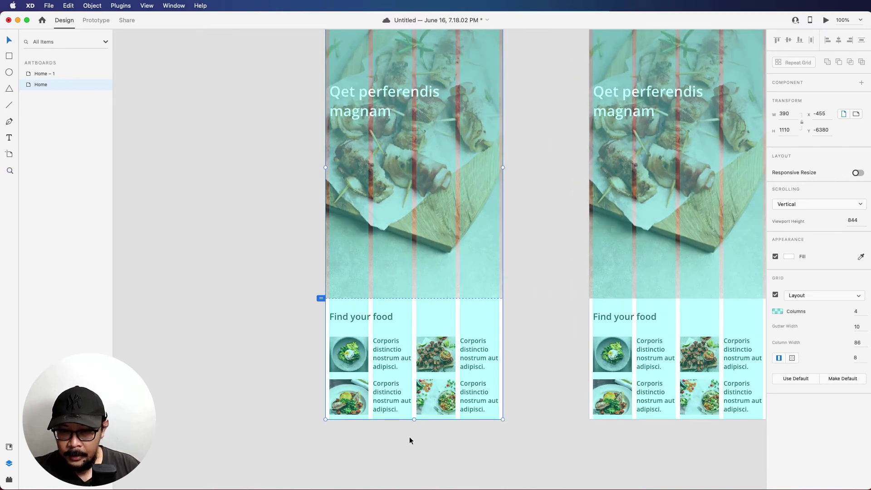
pyautogui.click(477, 443)
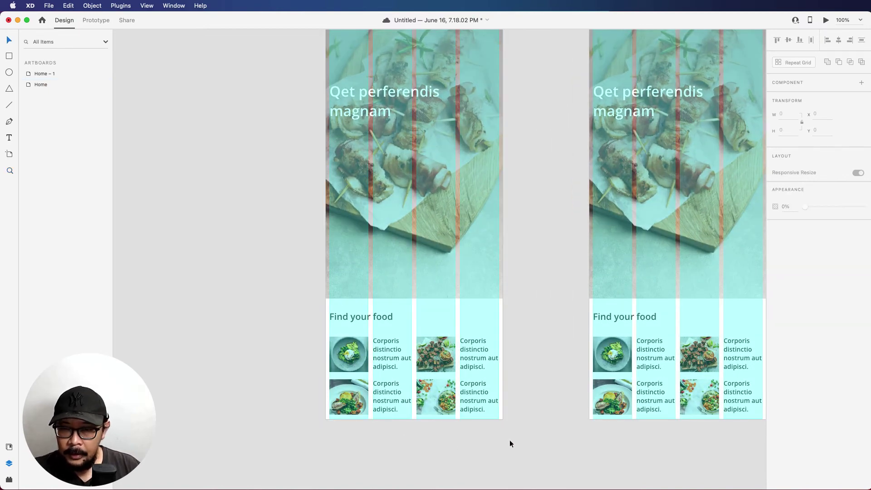
pyautogui.moveTo(509, 443); pyautogui.dragTo(408, 412)
pyautogui.click(551, 311)
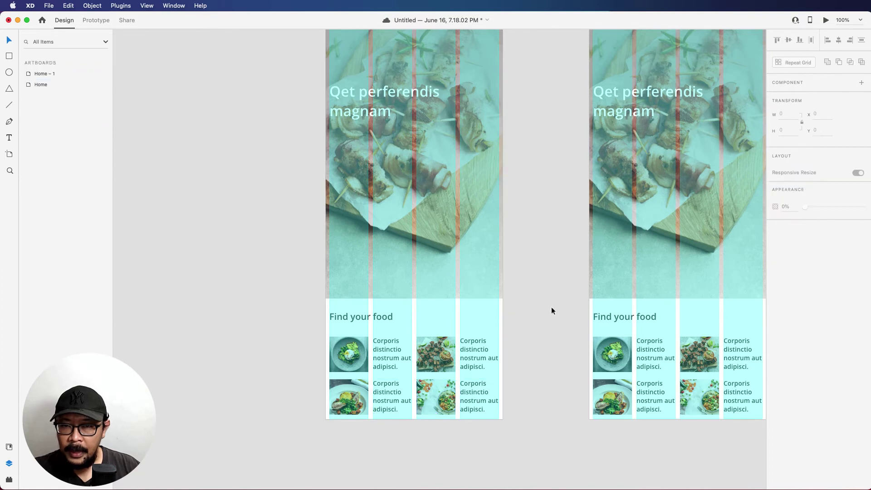
# Step: Connect the whole Home artboard to the Home – 1 artboard with a prototype interaction
pyautogui.scroll(3, 551, 310)
pyautogui.moveTo(534, 326); pyautogui.dragTo(508, 278)
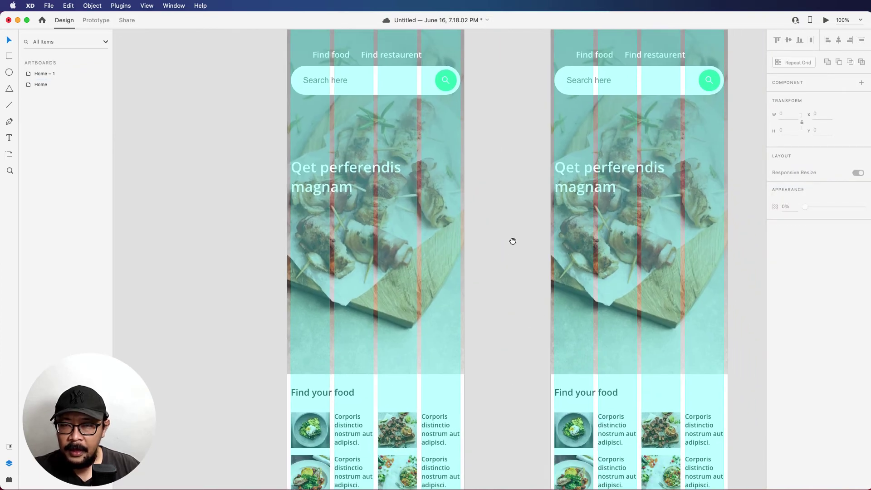
pyautogui.moveTo(513, 241); pyautogui.dragTo(513, 305)
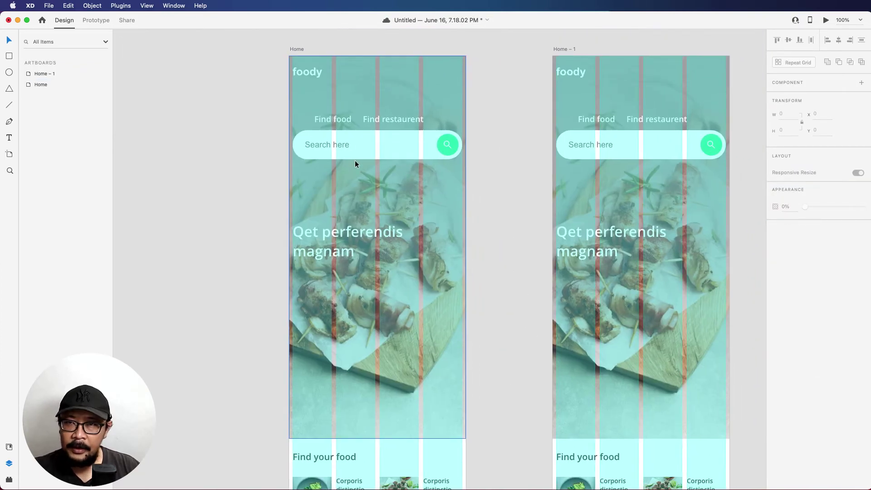
pyautogui.click(297, 50)
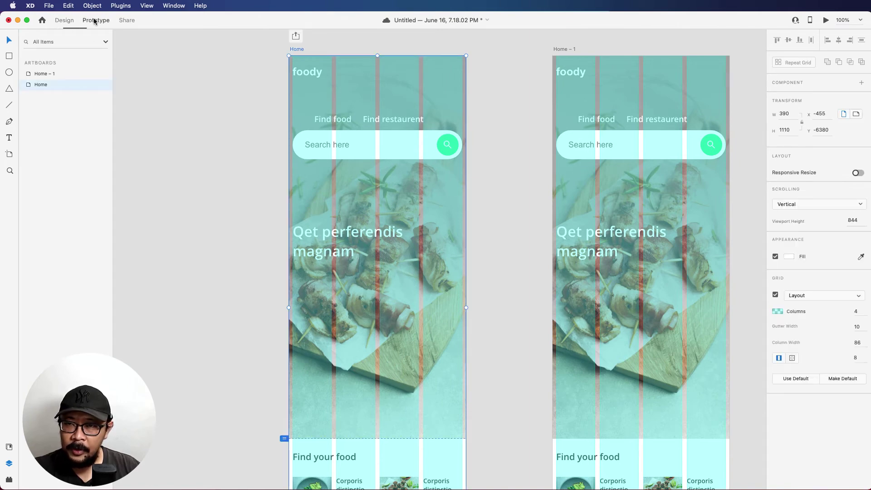
pyautogui.click(95, 21)
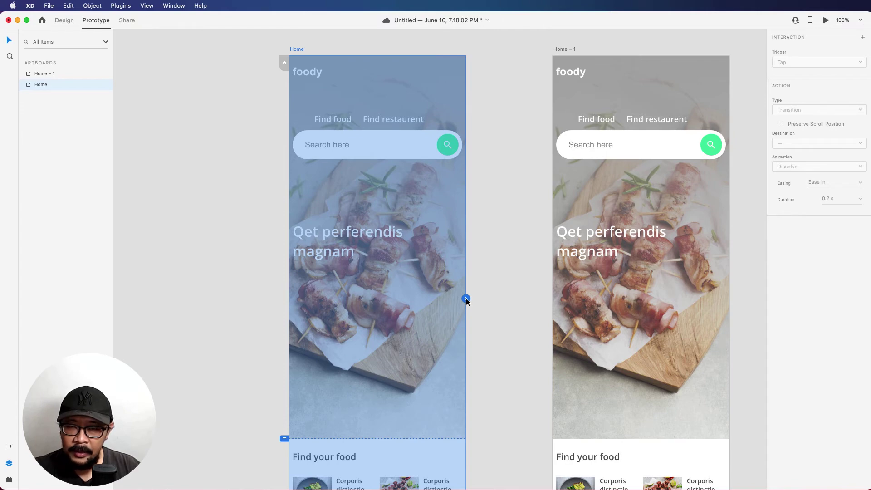
pyautogui.moveTo(465, 299); pyautogui.dragTo(652, 144)
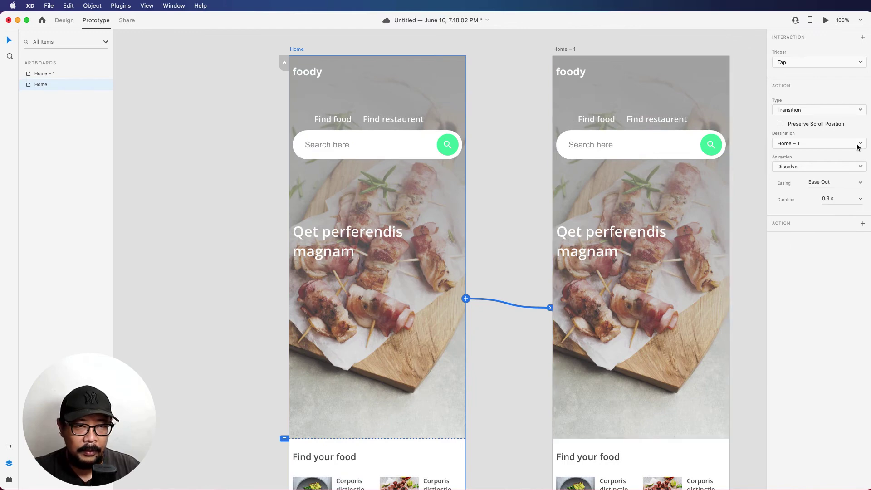
# Step: Set the Home artboard's interaction type to Auto-Animate, keeping Home – 1 as destination, with easing None
pyautogui.click(820, 112)
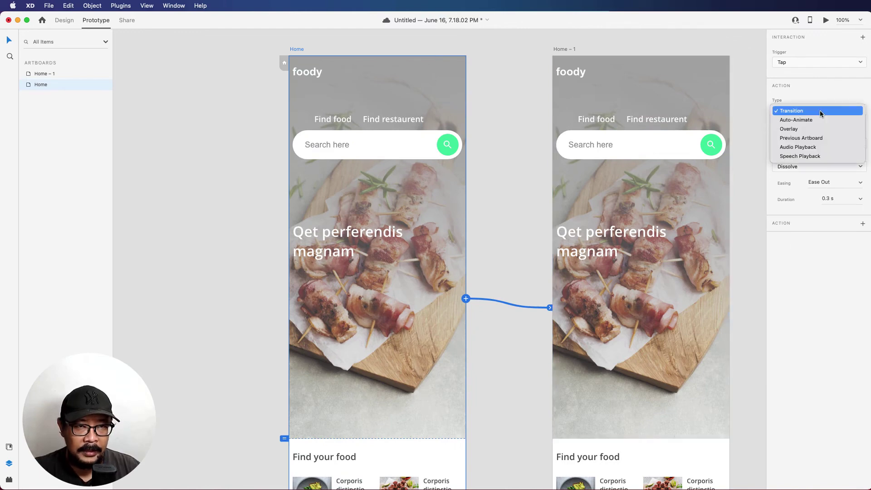
pyautogui.click(817, 120)
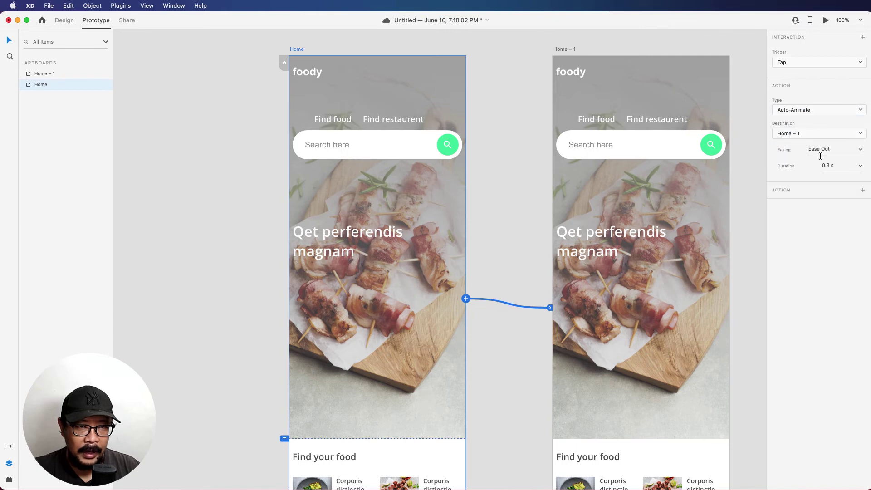
pyautogui.click(861, 152)
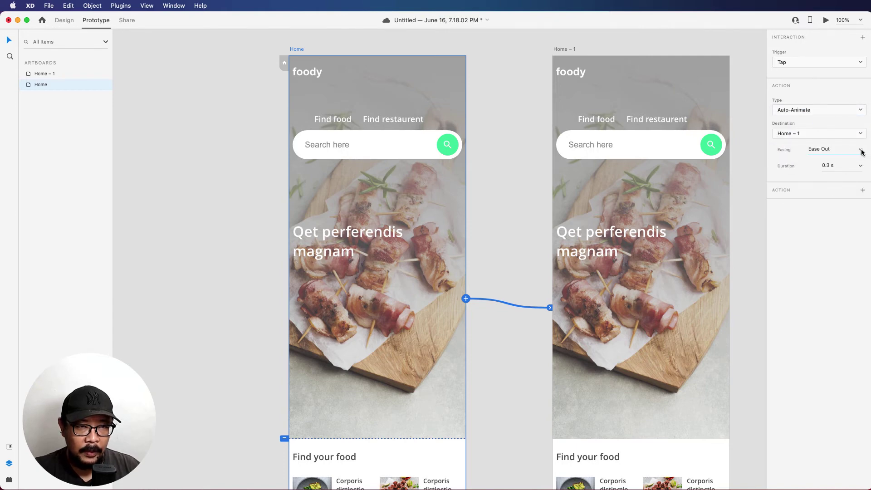
pyautogui.click(861, 150)
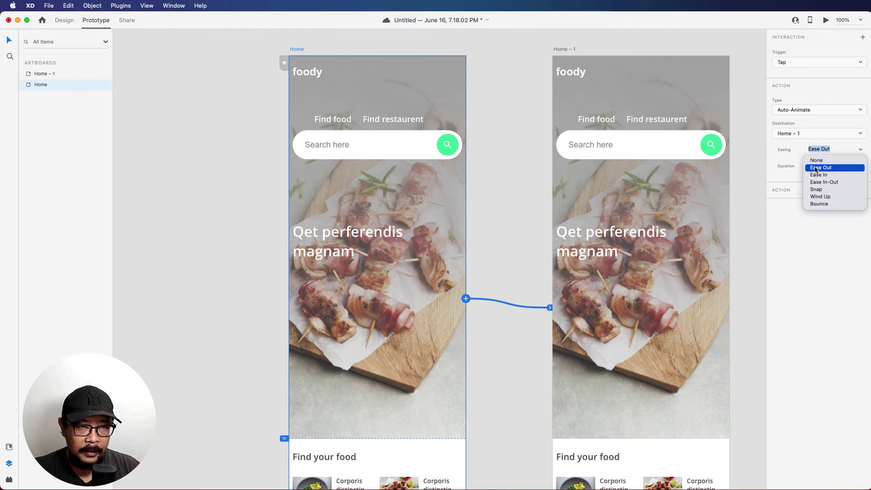
pyautogui.click(815, 160)
pyautogui.click(860, 166)
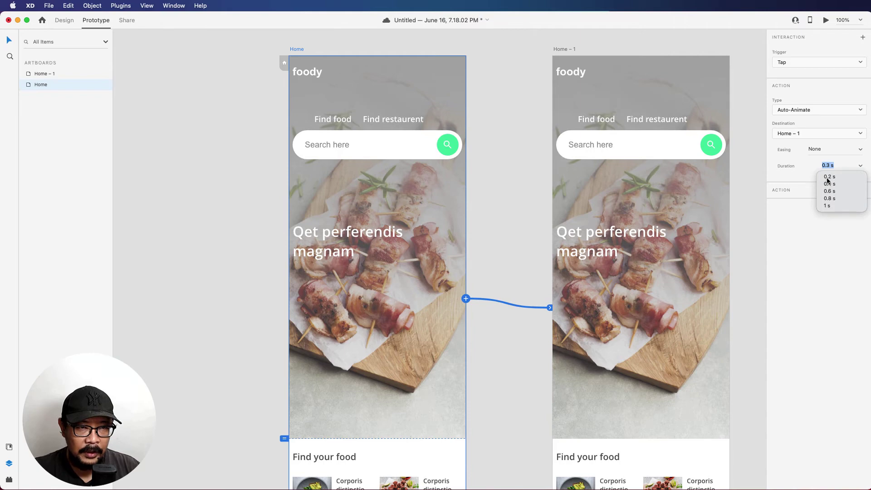
pyautogui.click(785, 293)
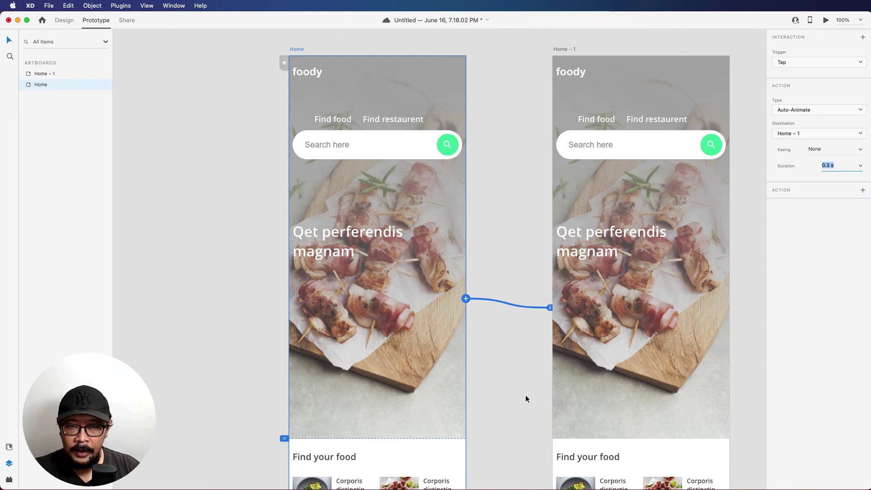
# Step: Shorten the Home artboard's height to 844 so it ends at its viewport line, above the "Find your food" section
pyautogui.scroll(-3, 525, 398)
pyautogui.scroll(6, 525, 394)
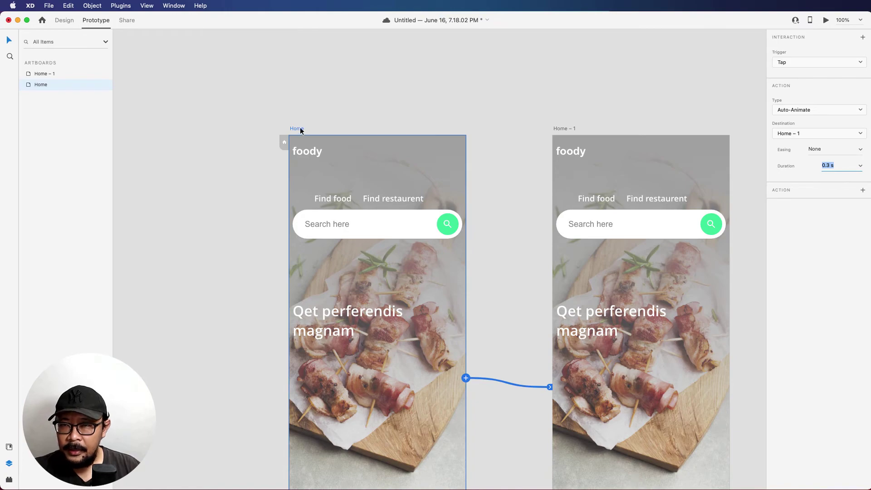
pyautogui.scroll(-7, 485, 271)
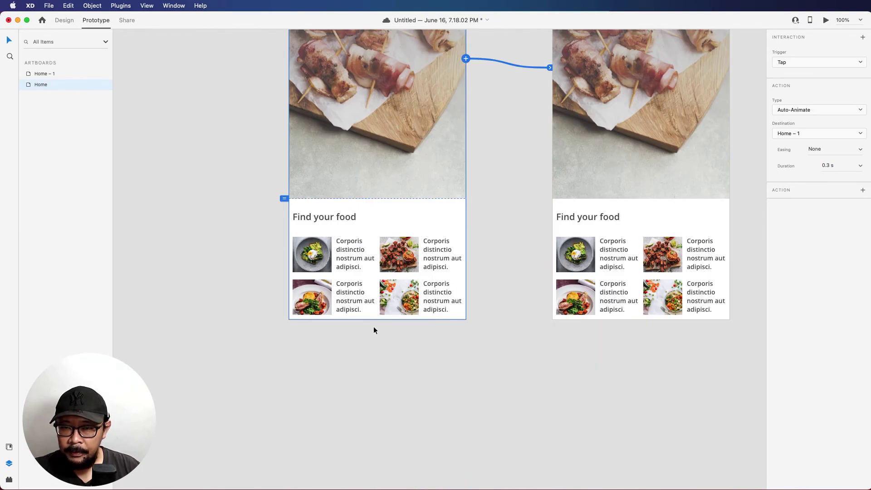
pyautogui.click(65, 21)
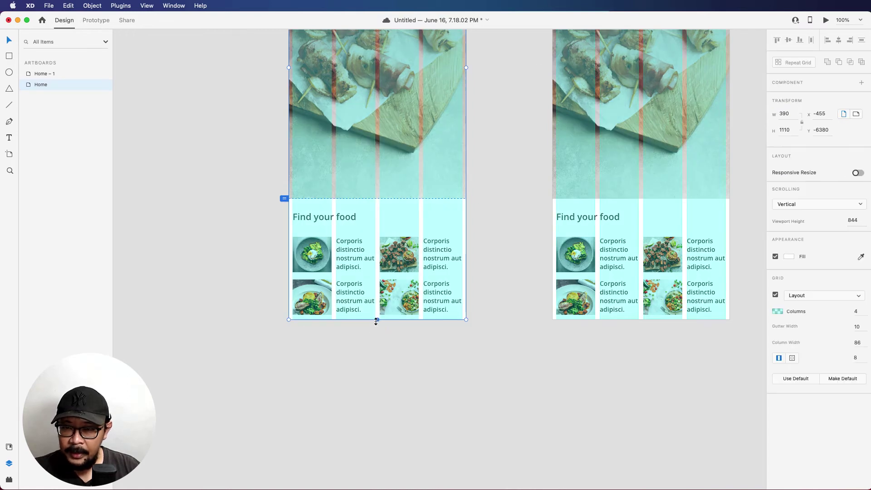
pyautogui.moveTo(376, 319); pyautogui.dragTo(373, 199)
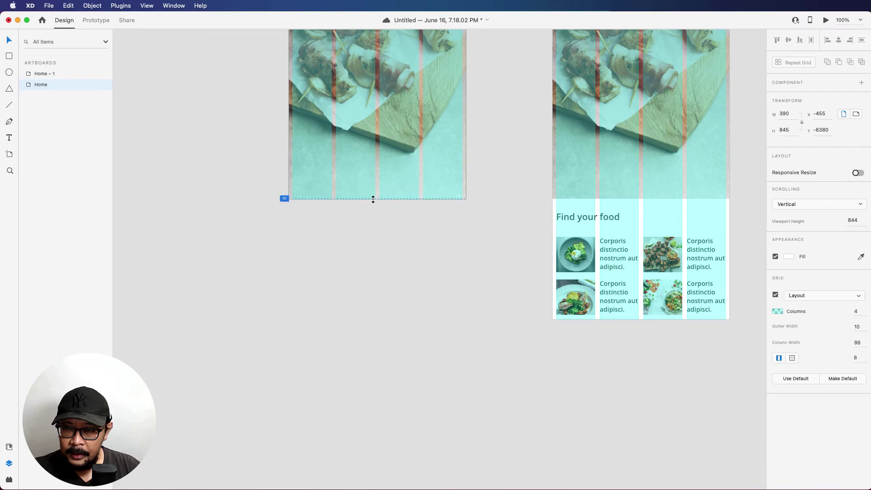
pyautogui.click(421, 322)
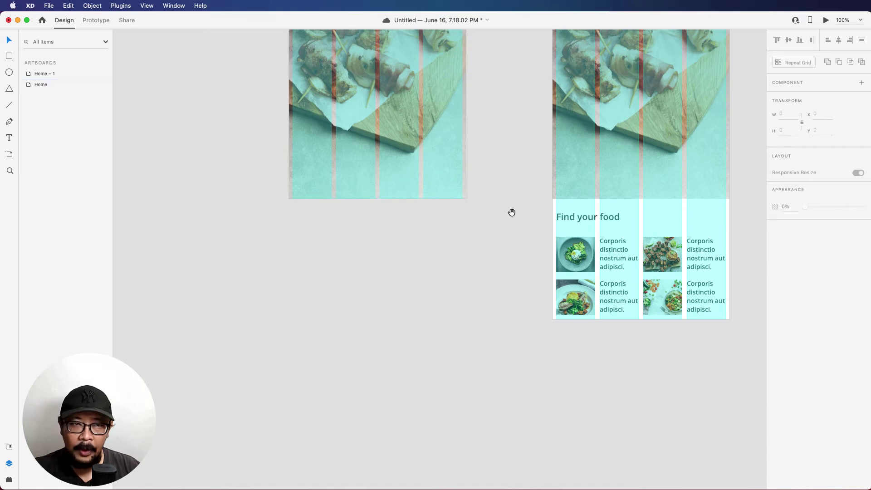
# Step: Compare the Home artboard's size with the iPhone 12, 12 Pro preset and inspect the content cut off below its edge
pyautogui.scroll(10, 511, 213)
pyautogui.click(473, 243)
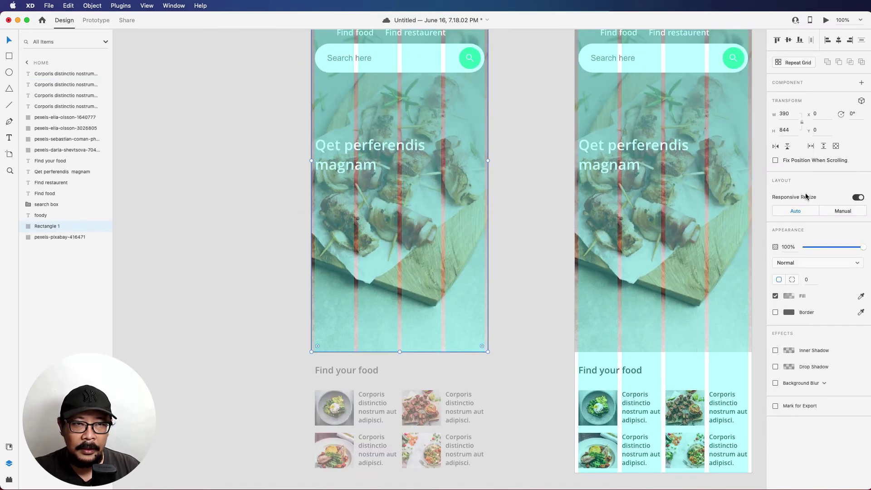
pyautogui.click(531, 242)
pyautogui.scroll(3, 559, 214)
pyautogui.hscroll(3, 559, 214)
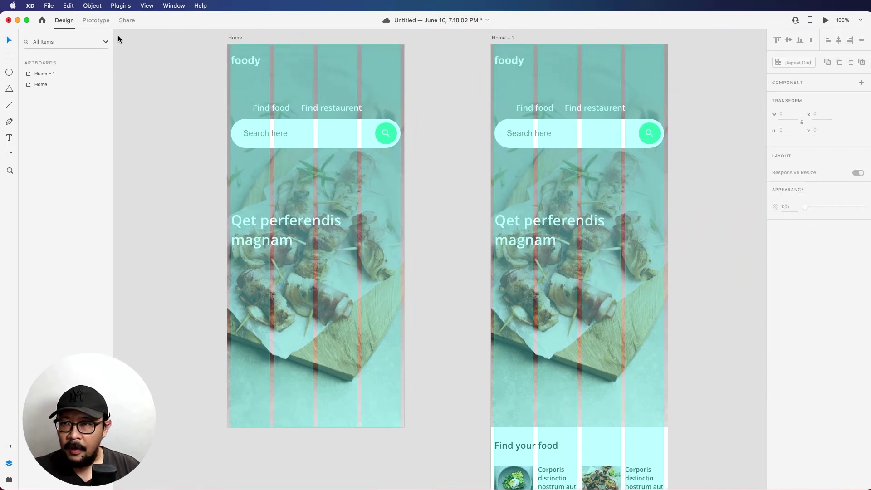
pyautogui.click(9, 154)
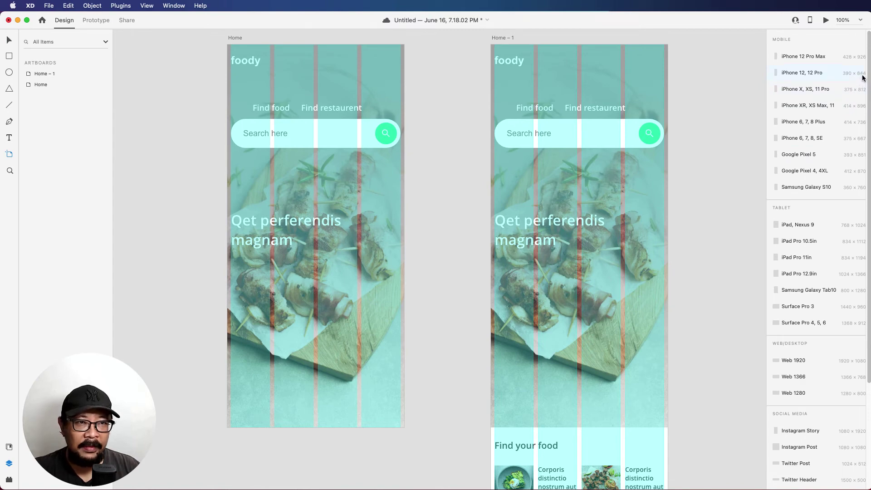
pyautogui.click(9, 40)
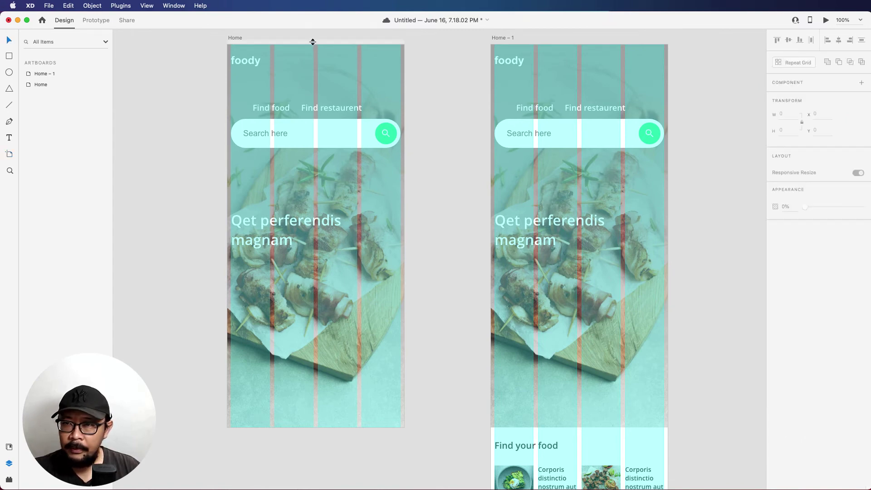
pyautogui.click(230, 39)
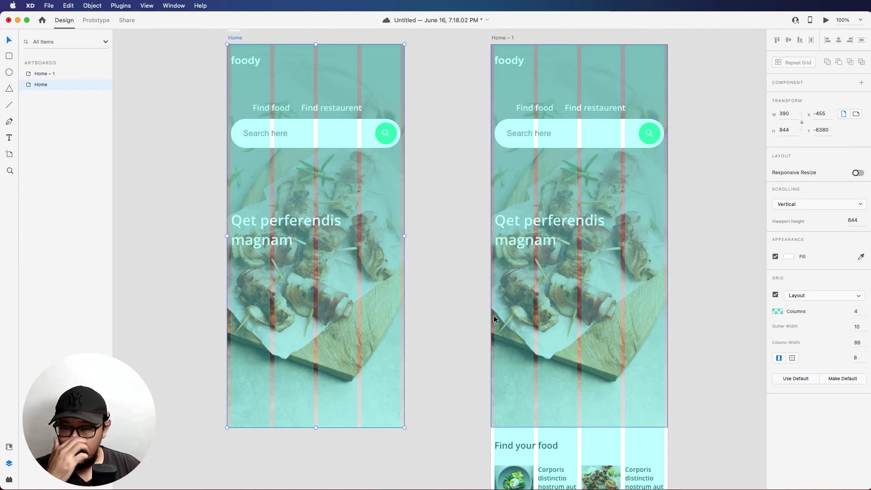
pyautogui.scroll(-5, 379, 322)
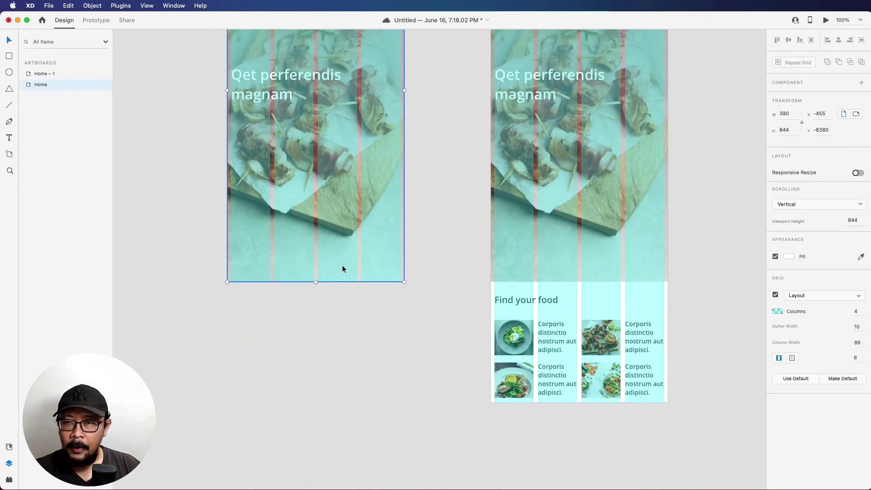
pyautogui.click(342, 263)
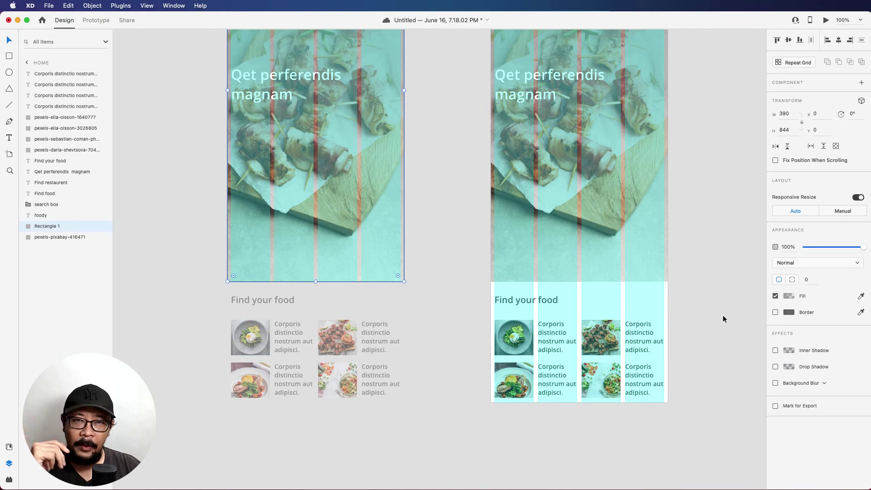
pyautogui.scroll(5, 591, 345)
pyautogui.click(690, 242)
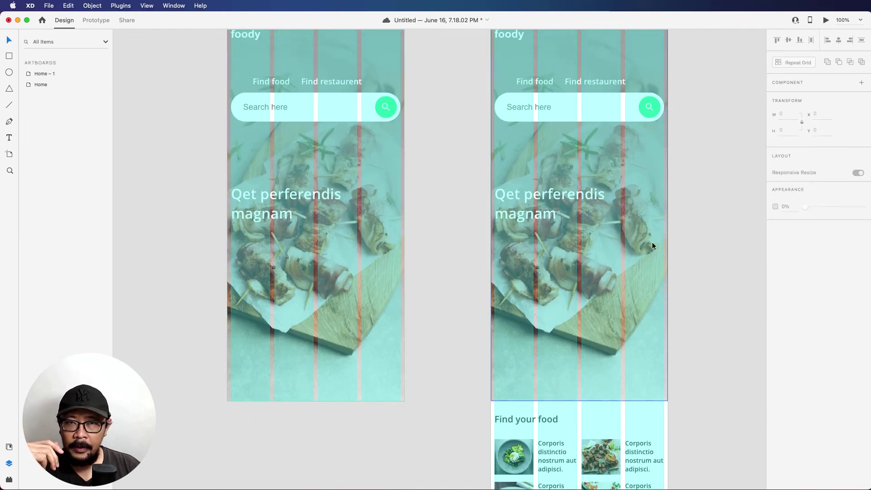
pyautogui.scroll(2, 651, 241)
# Step: Move the foody logo text to the top of the layer stack in both the Home and Home – 1 artboards
pyautogui.click(511, 68)
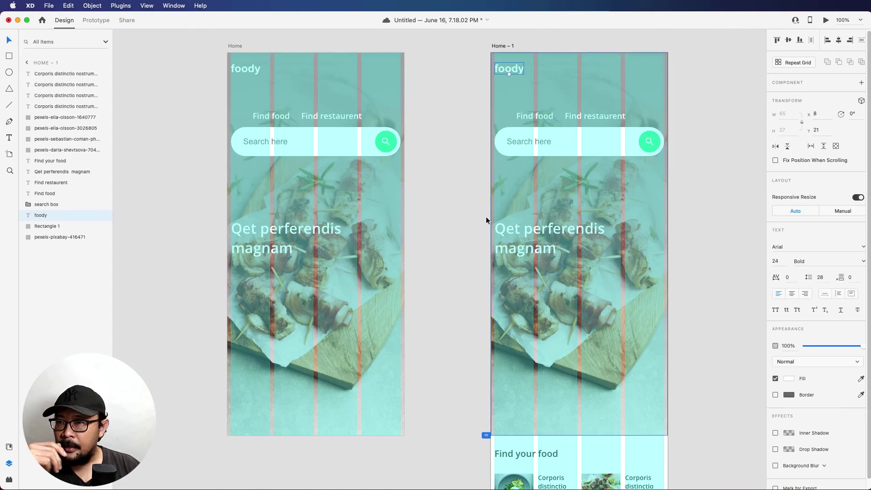
pyautogui.click(251, 72)
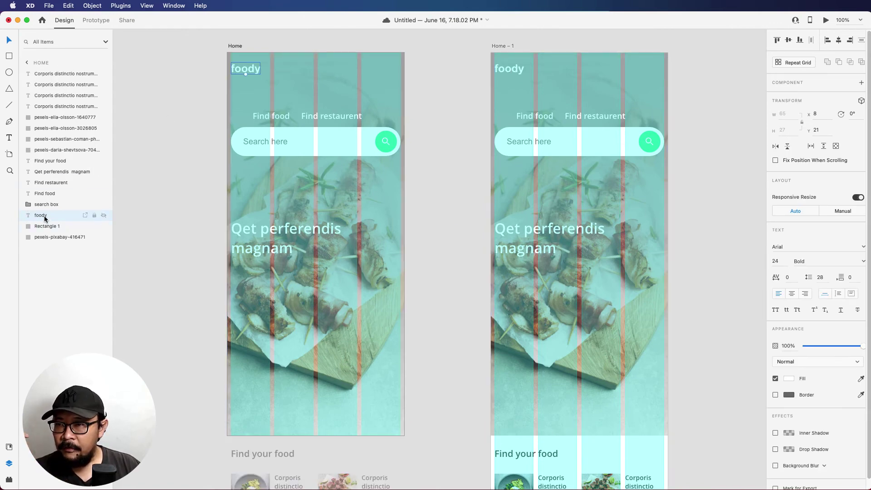
pyautogui.moveTo(45, 219); pyautogui.dragTo(62, 73)
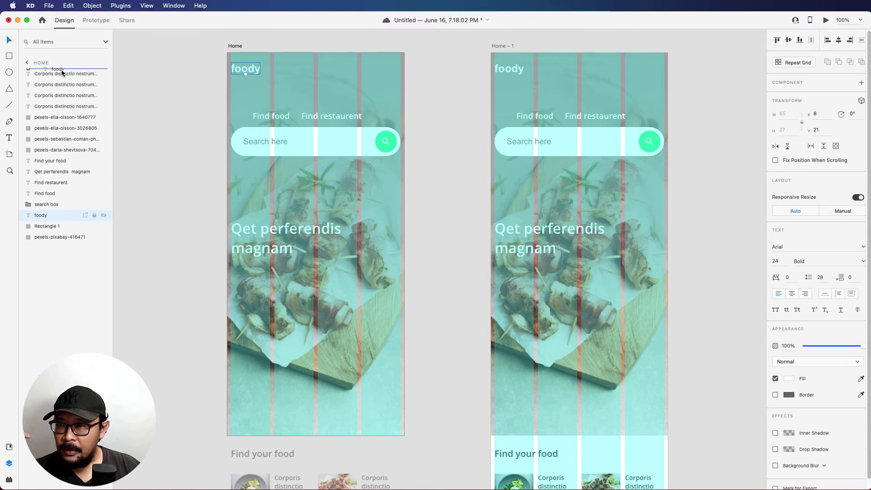
pyautogui.click(509, 70)
pyautogui.moveTo(47, 217); pyautogui.dragTo(69, 71)
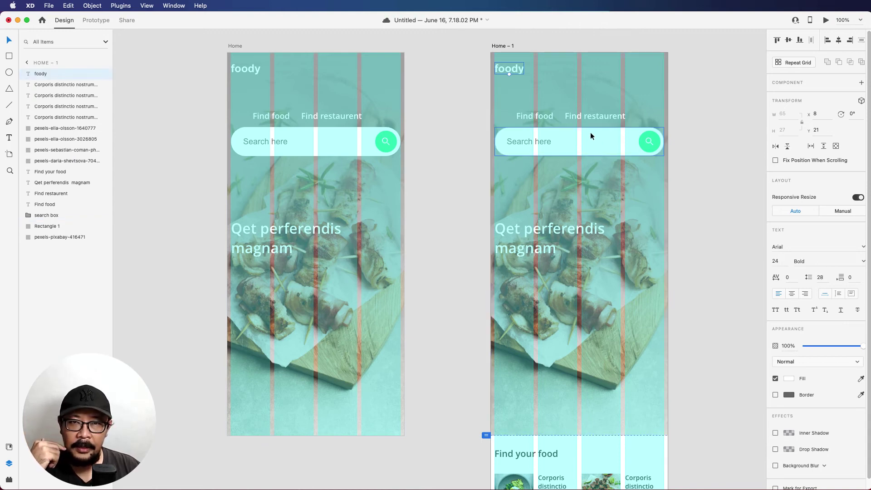
# Step: Move the "Find food" and "Find restaurent" labels on Home – 1 up to about Y 48 and set their opacity to 0%
pyautogui.click(585, 119)
pyautogui.keyDown('shift'); pyautogui.click(521, 121); pyautogui.keyUp('shift')
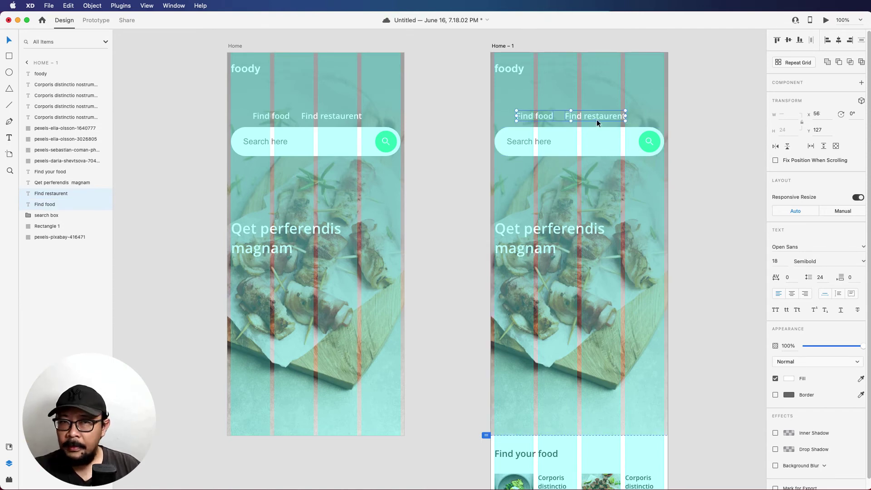
pyautogui.moveTo(595, 116); pyautogui.dragTo(593, 80)
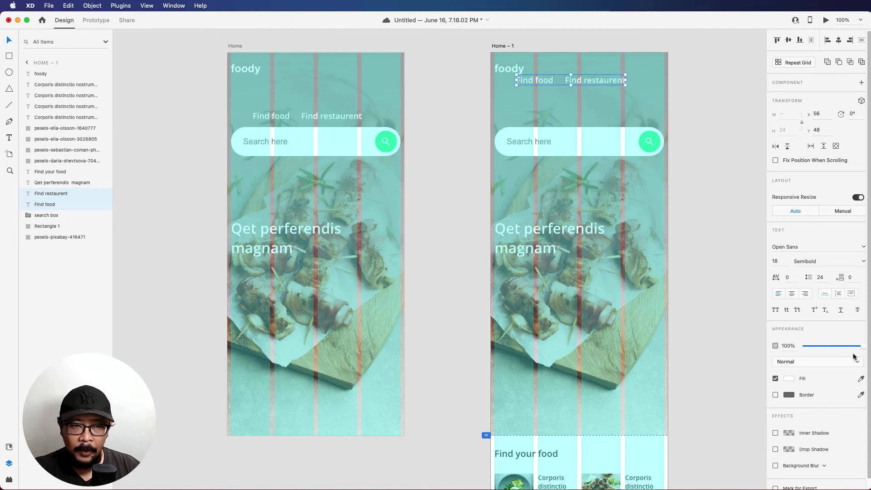
pyautogui.moveTo(862, 348); pyautogui.dragTo(693, 336)
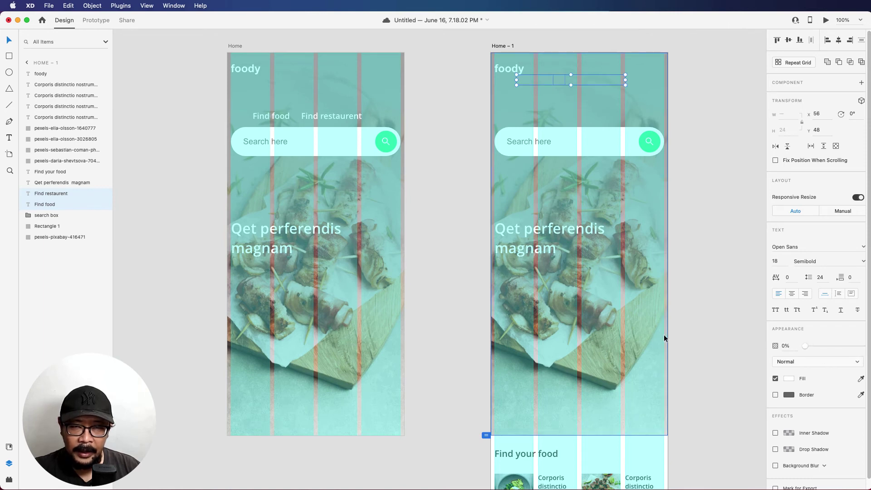
# Step: Move the search box on Home – 1 up to about Y 60 and check the reference header in the QuickTime Player recording
pyautogui.click(603, 154)
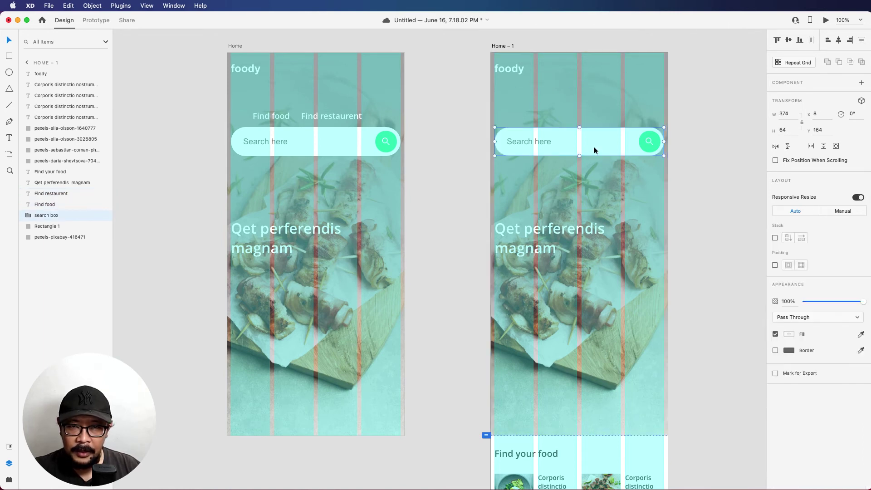
pyautogui.moveTo(594, 147); pyautogui.dragTo(594, 100)
pyautogui.press('ctrl+super+Escape')
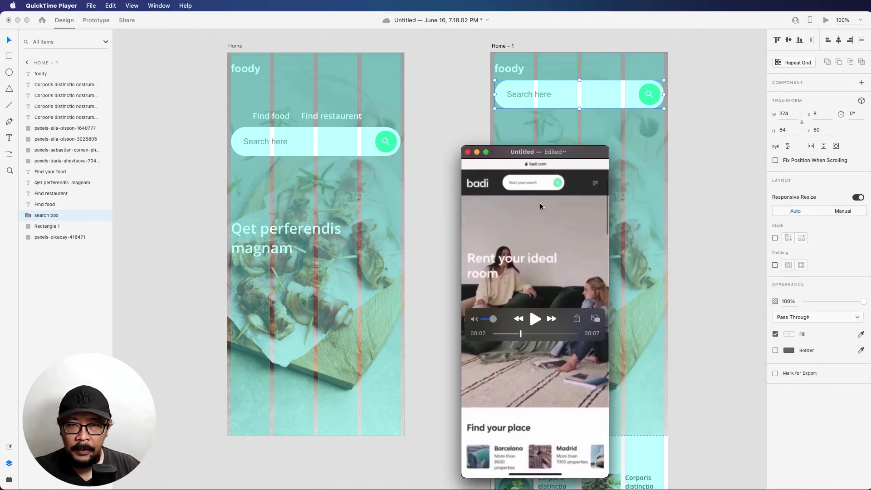
pyautogui.doubleClick(520, 152)
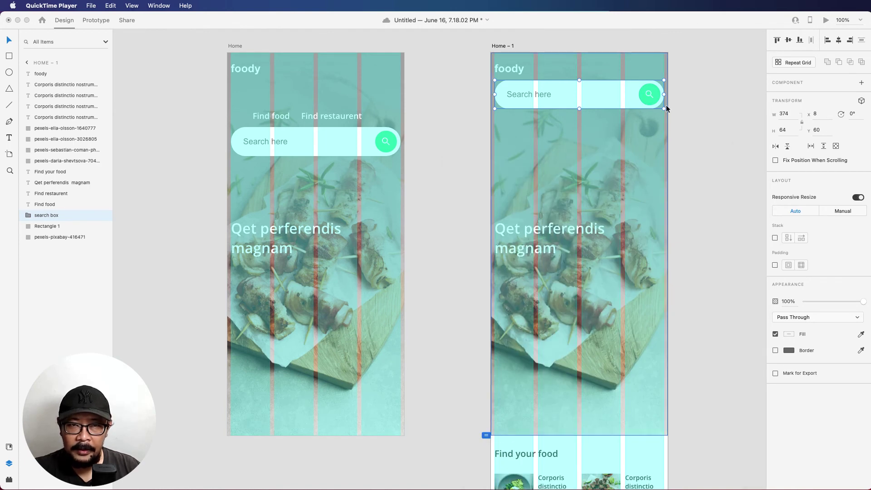
# Step: Shrink the Home – 1 search box to about 240 × 42 and place it beside the foody logo at X 94, Y 14
pyautogui.click(664, 111)
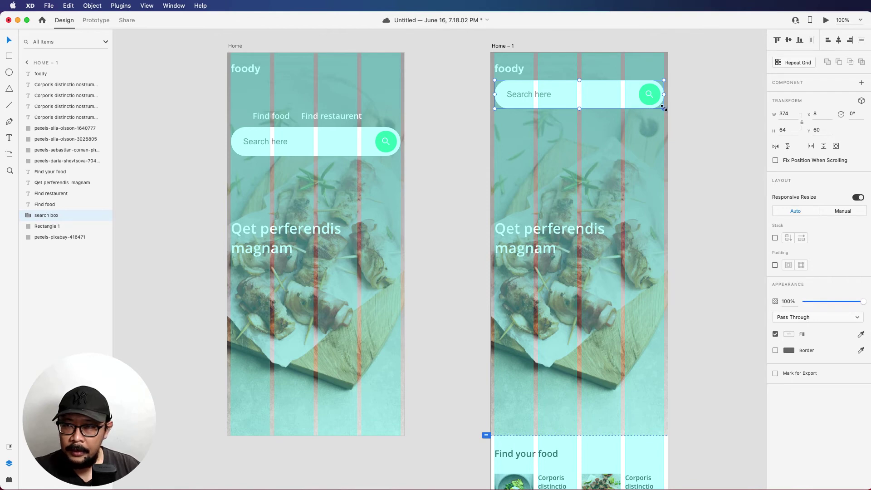
pyautogui.moveTo(663, 108); pyautogui.dragTo(648, 76)
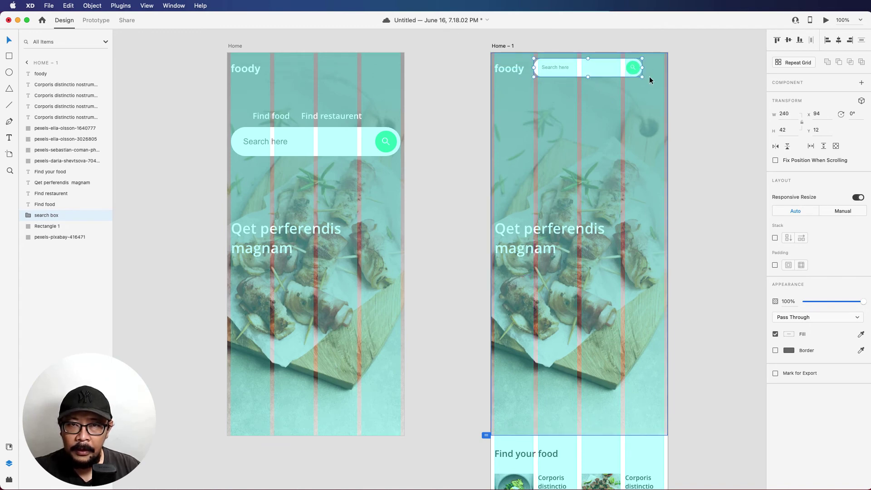
pyautogui.press('Down')
pyautogui.press('Down')
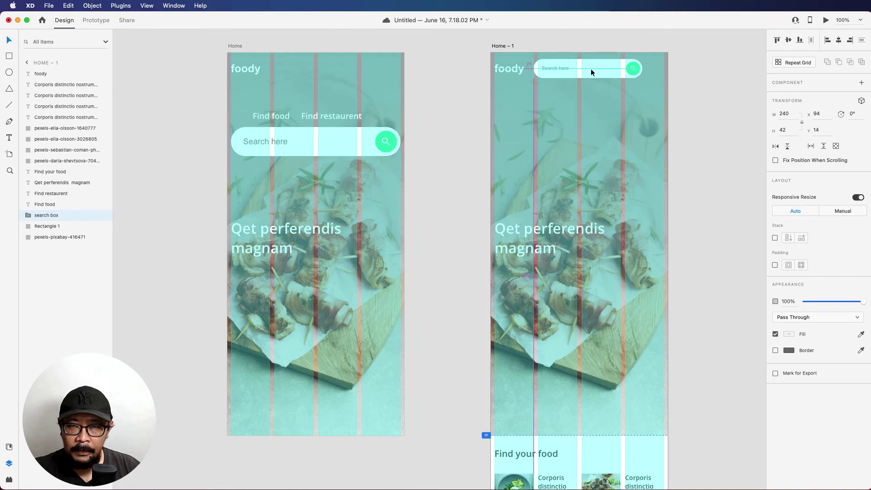
pyautogui.click(705, 260)
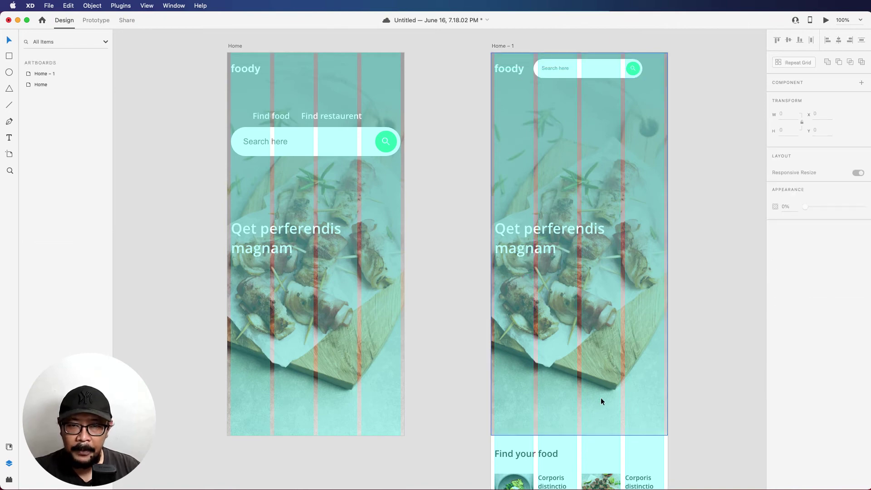
# Step: Move the background photo, overlay, heading and whole Find your food section on Home – 1 up together to Y -190
pyautogui.click(512, 231)
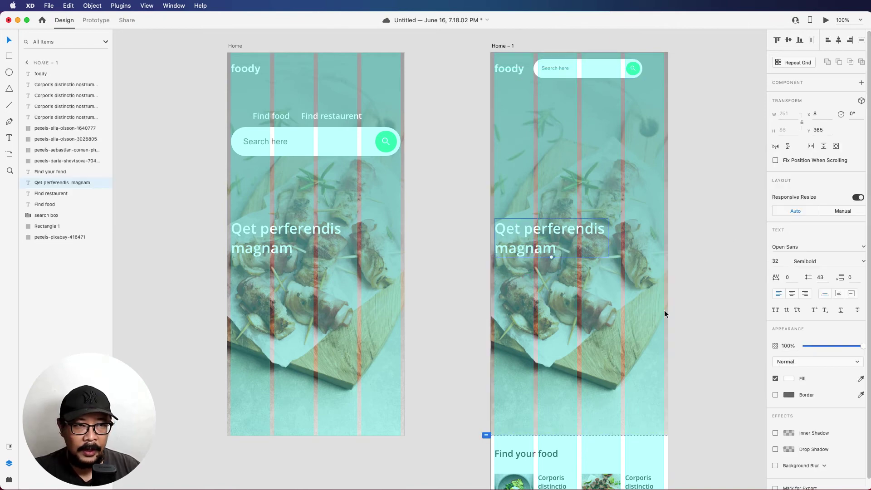
pyautogui.hscroll(2, 561, 387)
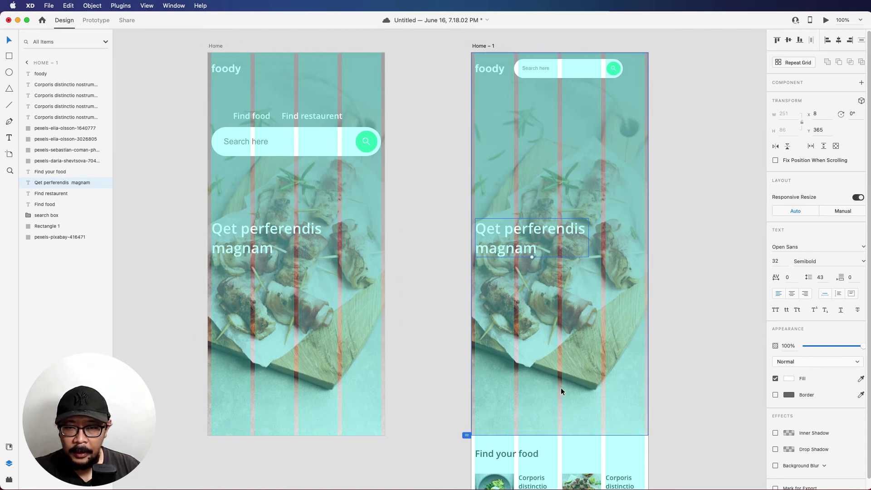
pyautogui.hscroll(-3, 560, 390)
pyautogui.scroll(-2, 560, 390)
pyautogui.click(567, 372)
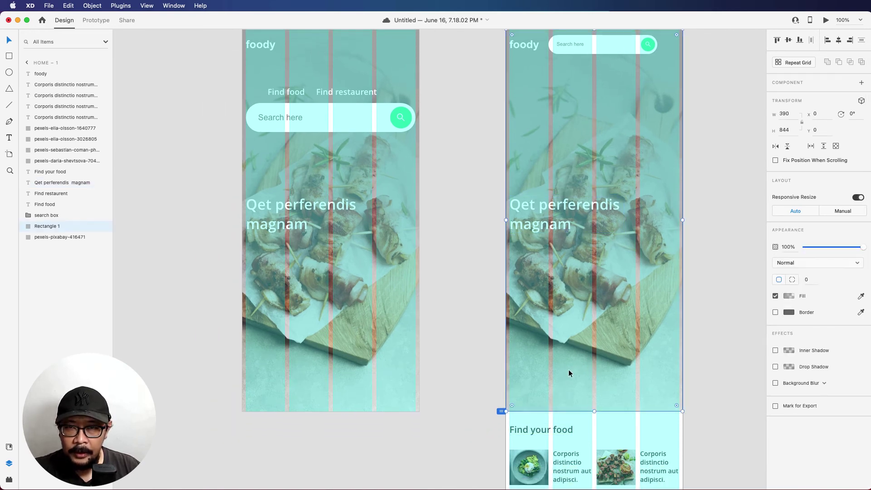
pyautogui.scroll(-4, 598, 412)
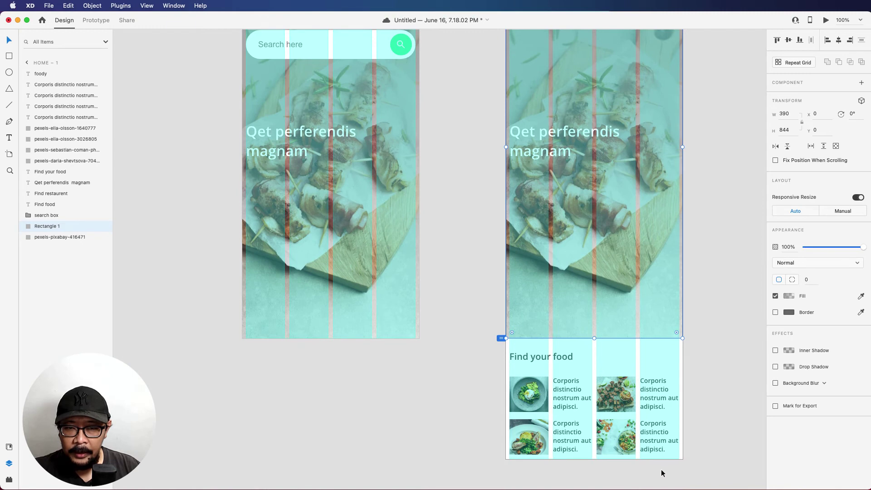
pyautogui.moveTo(671, 462); pyautogui.dragTo(520, 129)
pyautogui.scroll(4, 715, 405)
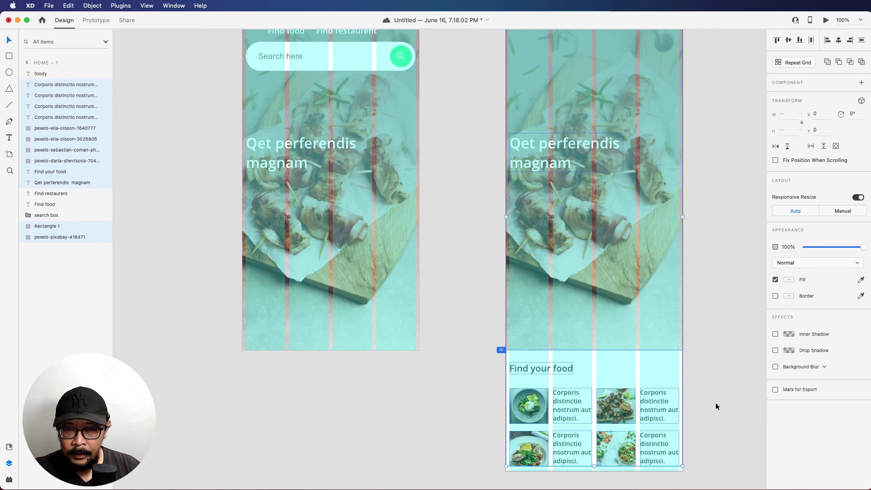
pyautogui.scroll(3, 716, 405)
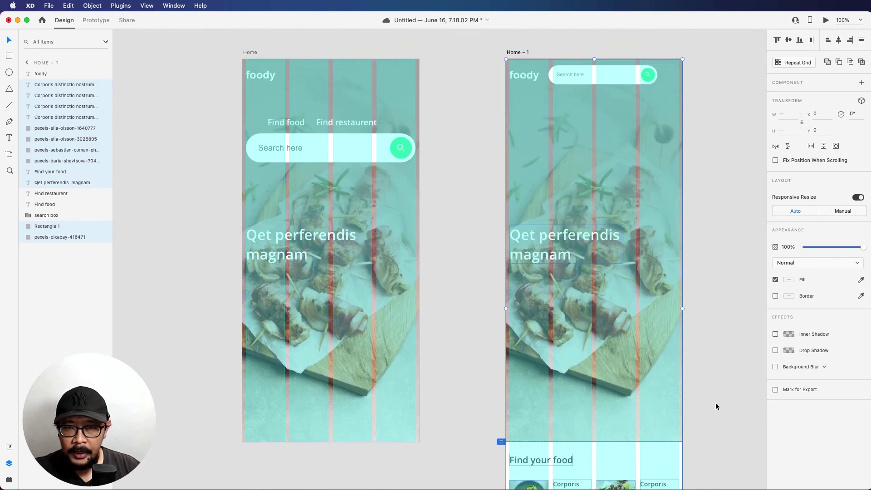
pyautogui.hotkey('shift', 'Up')
pyautogui.hotkey('shift', 'Up')
pyautogui.hotkey('shift', 'Up')
pyautogui.hotkey('shift', 'Up')
pyautogui.hotkey('shift', 'Up')
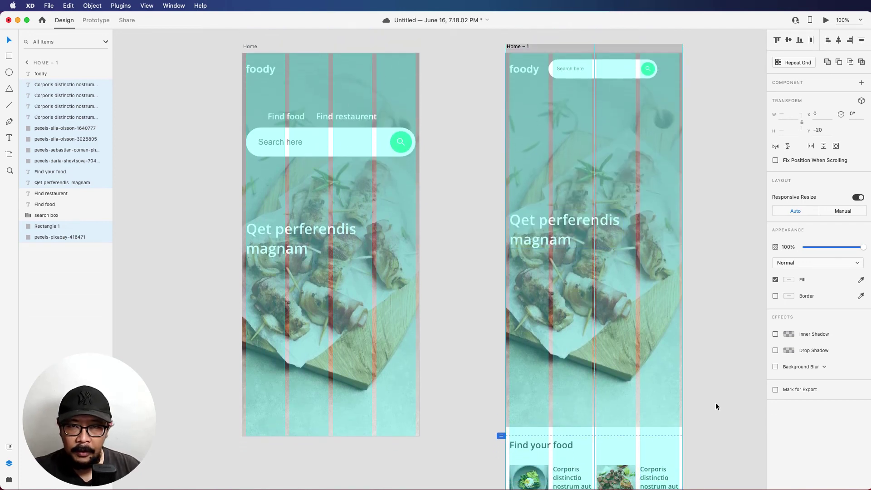
pyautogui.hotkey('shift', 'Up')
pyautogui.hotkey('shift', 'Up')
pyautogui.hotkey('shift', 'Up')
pyautogui.hotkey('shift', 'Up')
pyautogui.hotkey('shift', 'Up')
pyautogui.hotkey('shift', 'Up')
pyautogui.hotkey('shift', 'Up')
pyautogui.hotkey('shift', 'Up')
pyautogui.hotkey('shift', 'Up')
pyautogui.hotkey('shift', 'Up')
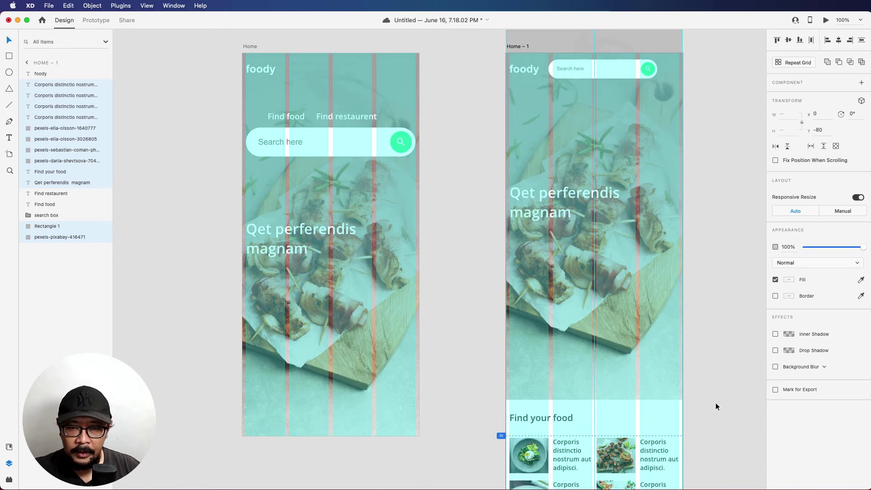
pyautogui.hotkey('shift', 'Up')
pyautogui.hotkey('shift', 'Up')
pyautogui.hotkey('shift', 'Up')
pyautogui.hotkey('shift', 'Up')
pyautogui.hotkey('shift', 'Up')
pyautogui.hotkey('shift', 'Up')
pyautogui.hotkey('shift', 'Up')
pyautogui.hotkey('shift', 'Up')
pyautogui.hotkey('shift', 'Up')
pyautogui.hotkey('shift', 'Up')
pyautogui.hotkey('shift', 'Up')
pyautogui.hotkey('shift', 'Up')
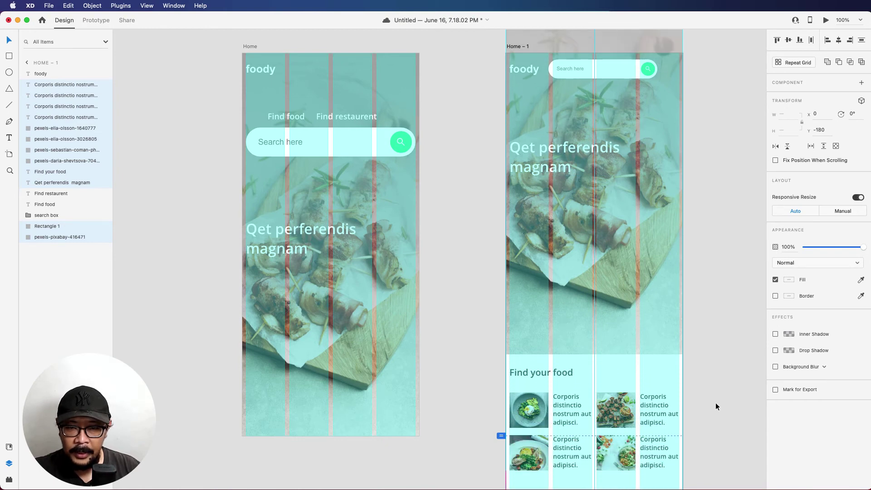
pyautogui.hotkey('shift', 'Down')
pyautogui.hotkey('shift', 'Down')
pyautogui.hotkey('shift', 'Down')
pyautogui.hotkey('shift', 'Down')
pyautogui.hotkey('shift', 'Down')
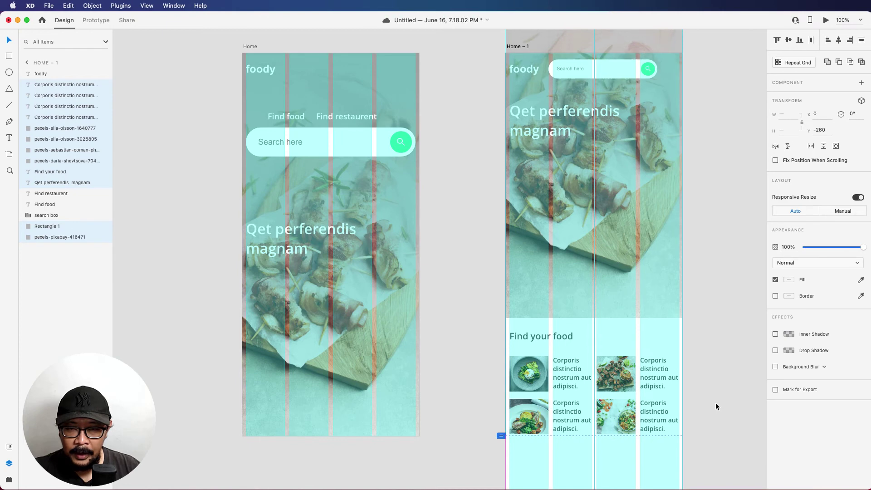
pyautogui.hotkey('shift', 'Down')
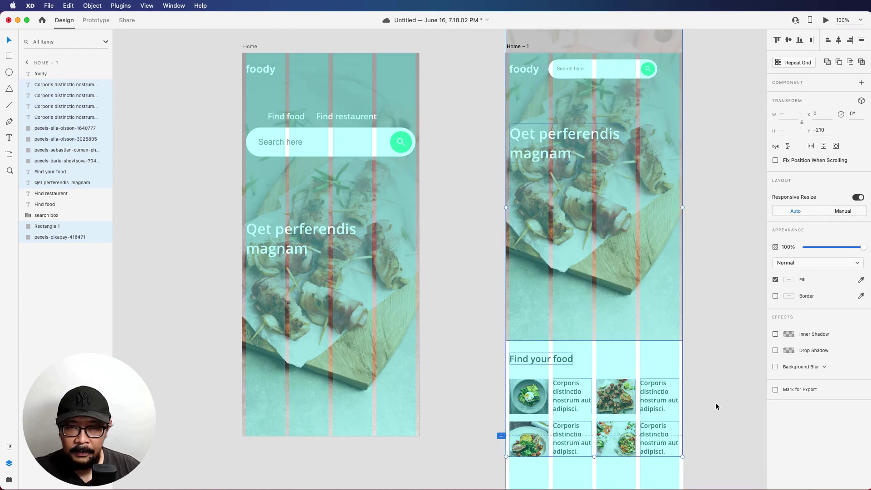
pyautogui.hotkey('shift', 'Down')
pyautogui.hotkey('shift', 'Down')
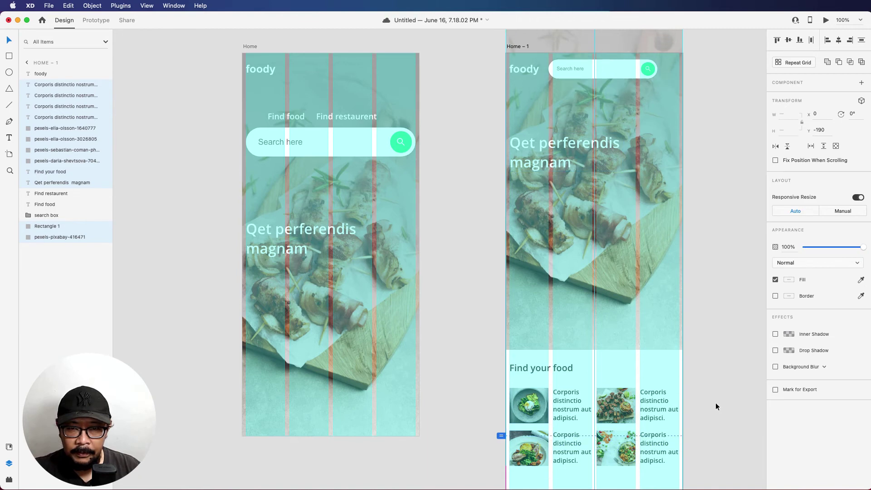
pyautogui.click(720, 372)
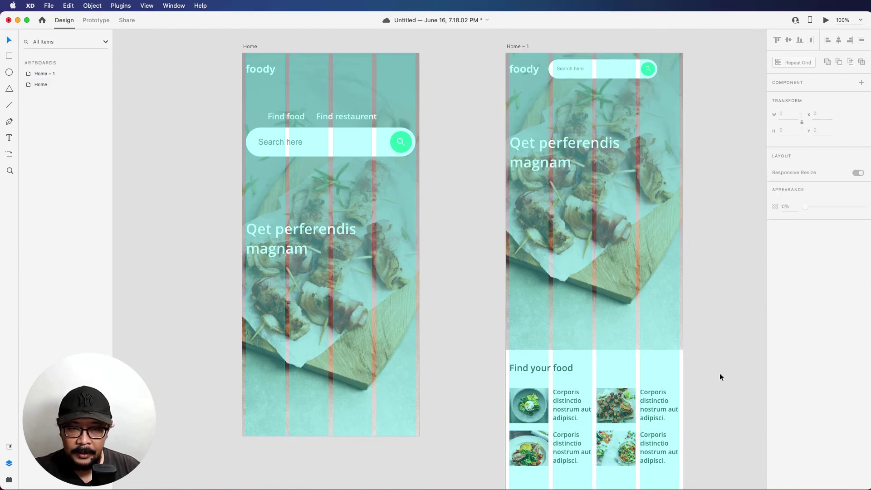
# Step: Shorten the Home – 1 artboard to a height of 844
pyautogui.click(520, 45)
pyautogui.scroll(-5, 555, 213)
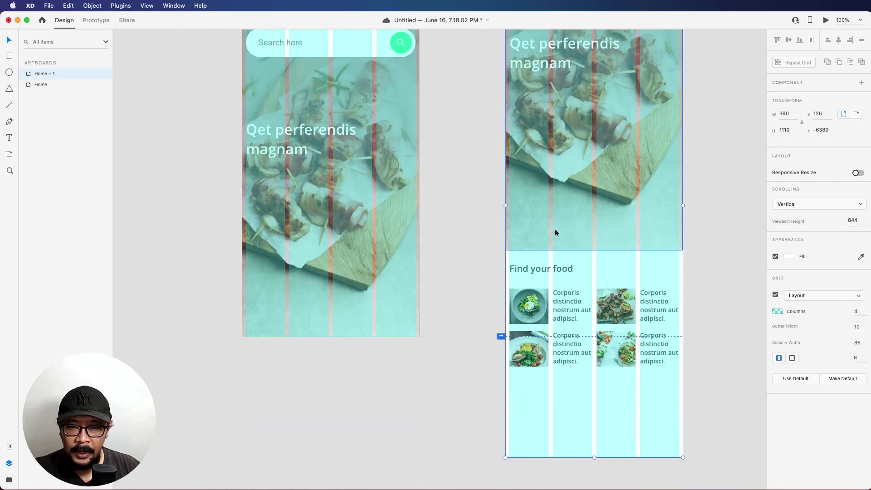
pyautogui.moveTo(593, 457); pyautogui.dragTo(605, 337)
pyautogui.click(608, 449)
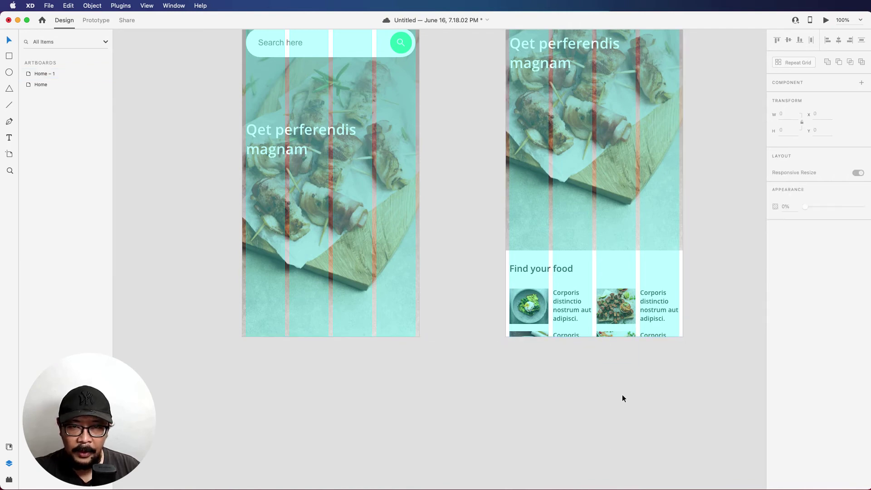
# Step: Turn off the layout grid on the Home and Home – 1 artboards
pyautogui.scroll(7, 621, 394)
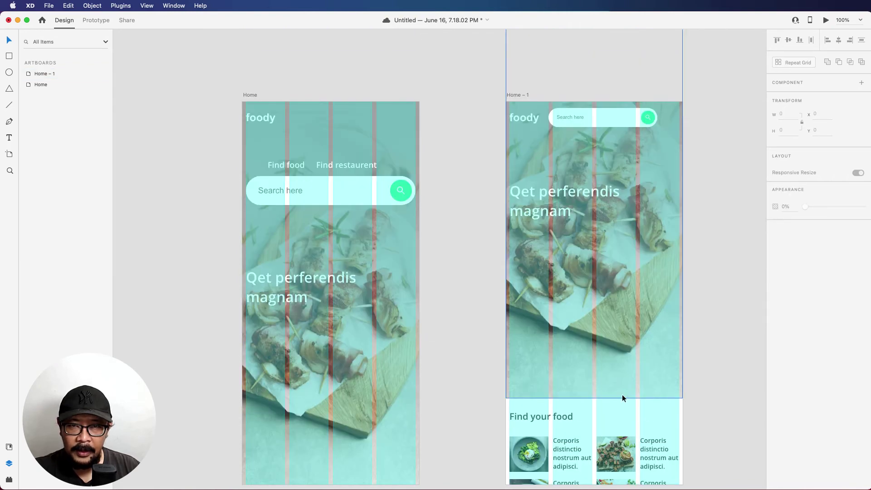
pyautogui.click(249, 95)
pyautogui.click(775, 295)
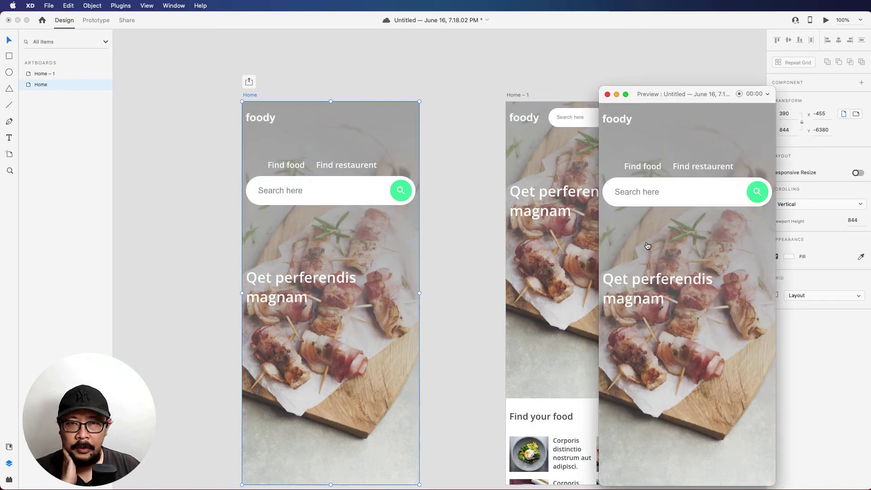
# Step: Preview the prototype from the Home artboard, play the search box transition twice, and close the preview
pyautogui.click(825, 21)
pyautogui.moveTo(694, 113); pyautogui.dragTo(511, 71)
pyautogui.scroll(10, 713, 351)
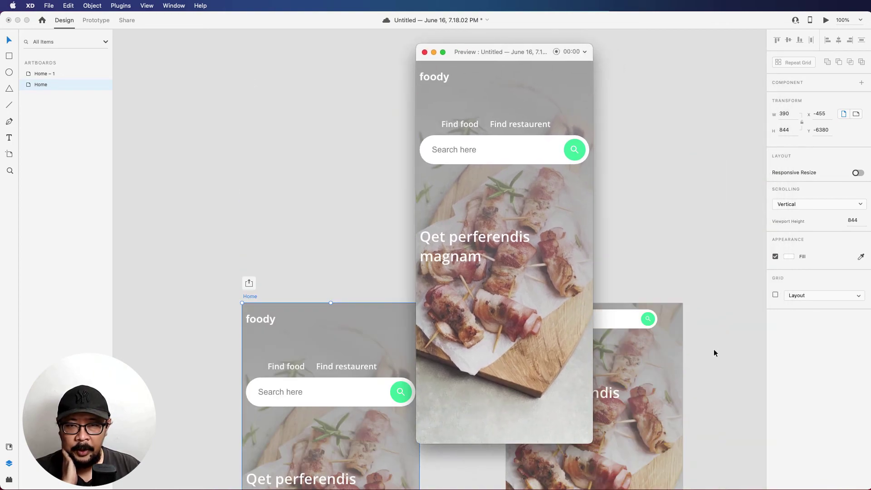
pyautogui.scroll(3, 714, 353)
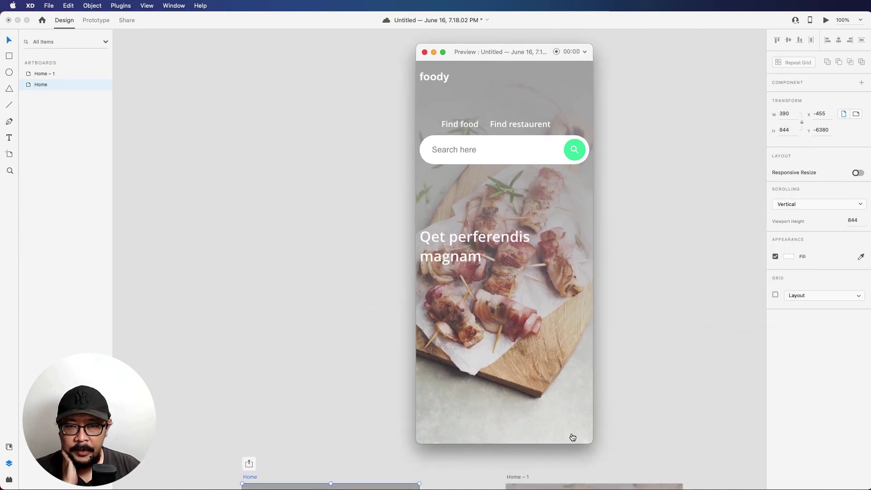
pyautogui.scroll(-3, 577, 415)
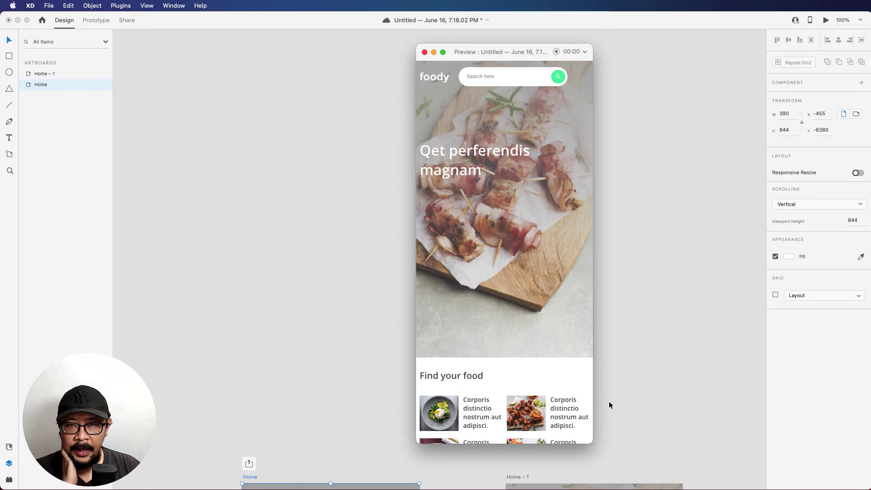
pyautogui.click(826, 21)
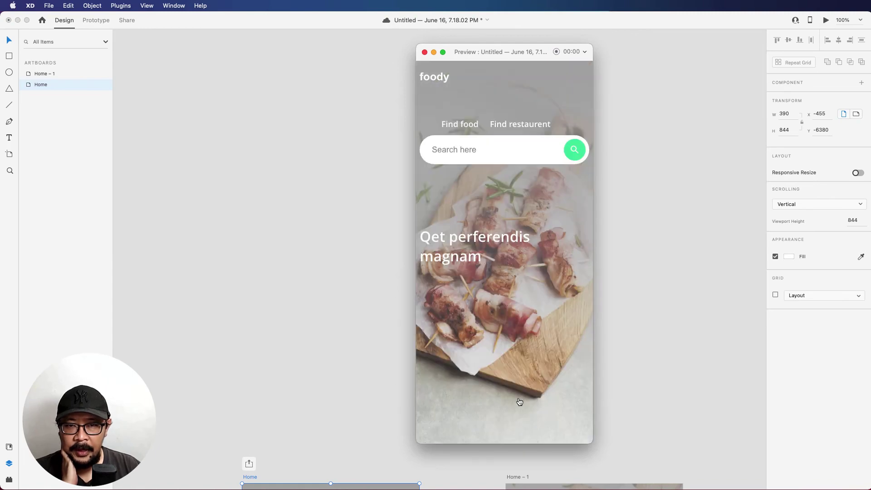
pyautogui.scroll(-3, 559, 413)
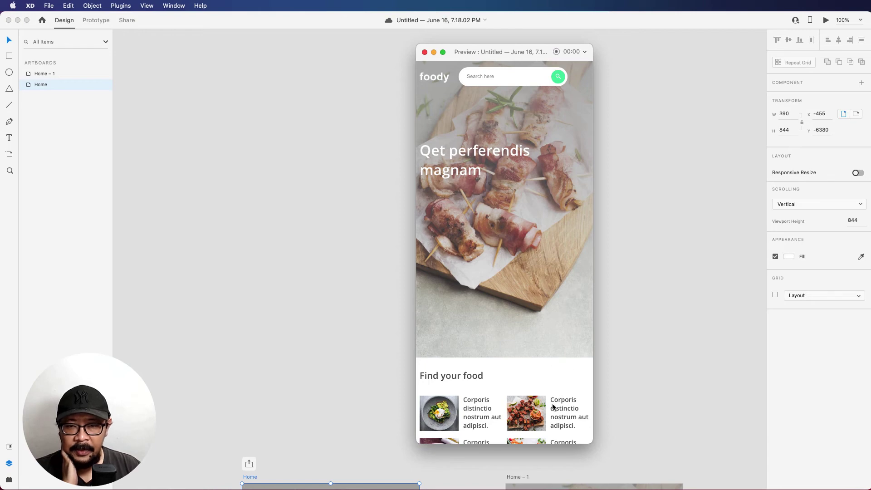
pyautogui.click(424, 52)
# Step: Extend the Home – 1 artboard to a height of 922, just below the second row of food items
pyautogui.scroll(-5, 609, 245)
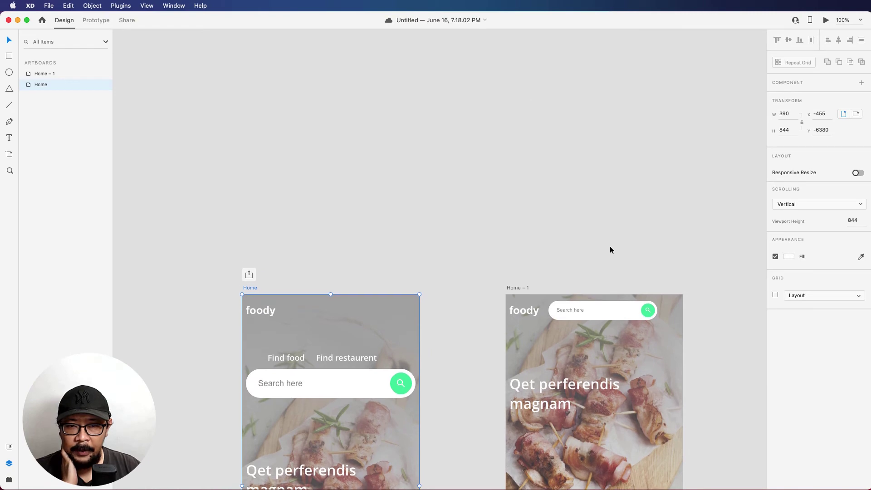
pyautogui.click(526, 287)
pyautogui.scroll(-10, 581, 290)
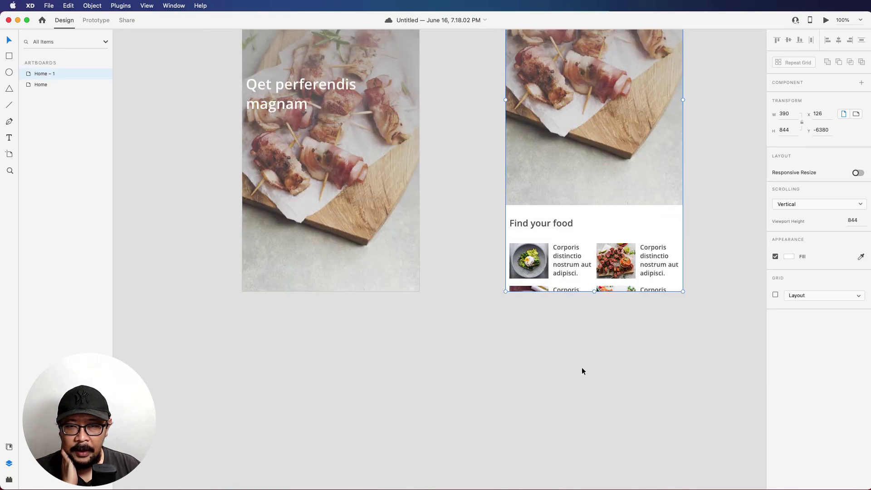
pyautogui.moveTo(594, 291); pyautogui.dragTo(594, 327)
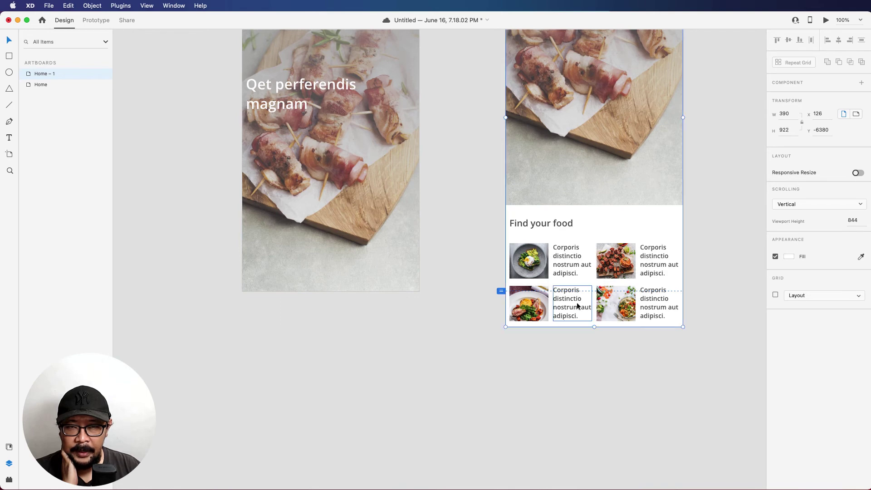
# Step: Preview the prototype from the Home artboard again and check how the header and food section scroll after the transition
pyautogui.scroll(10, 578, 305)
pyautogui.click(252, 129)
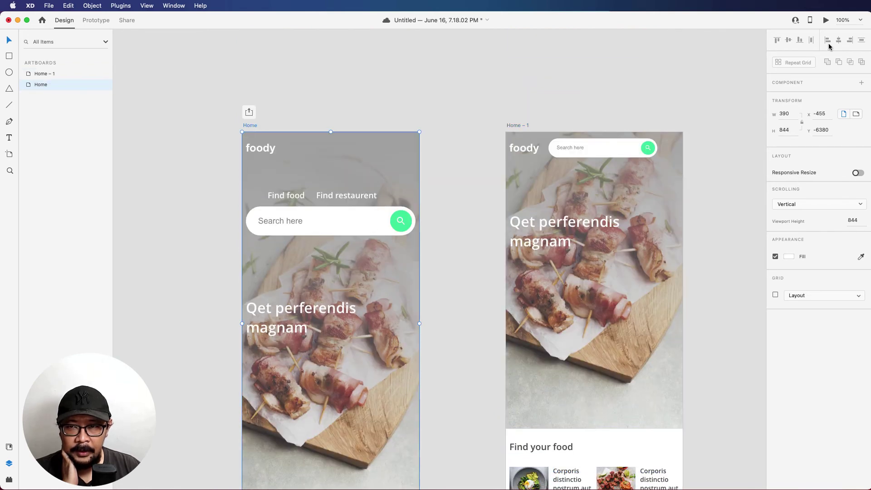
pyautogui.click(825, 20)
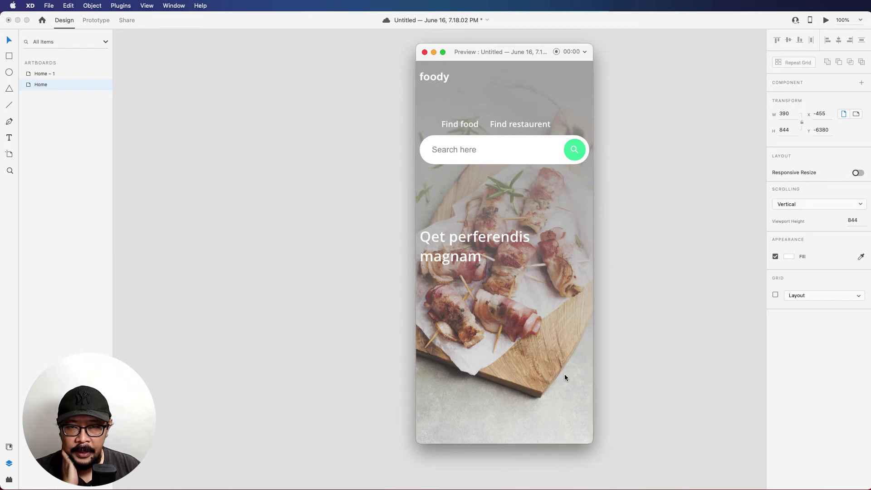
pyautogui.scroll(-4, 564, 377)
pyautogui.scroll(-2, 573, 403)
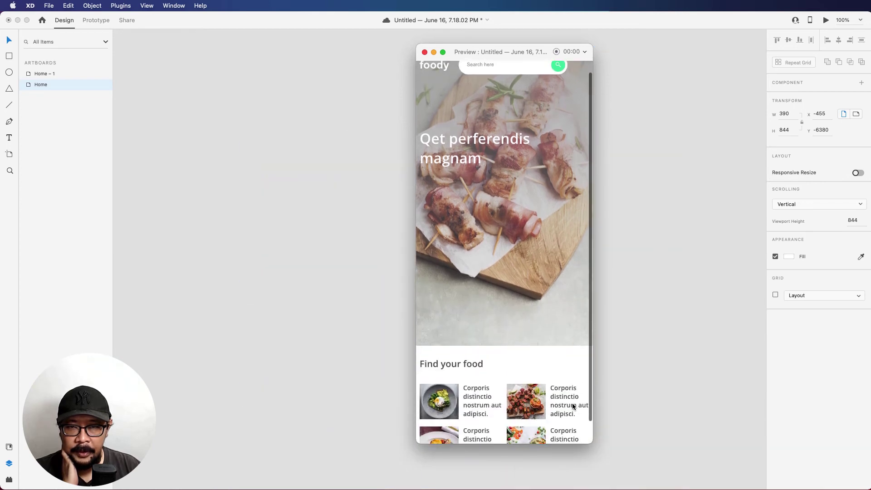
pyautogui.scroll(2, 572, 403)
pyautogui.scroll(-2, 572, 405)
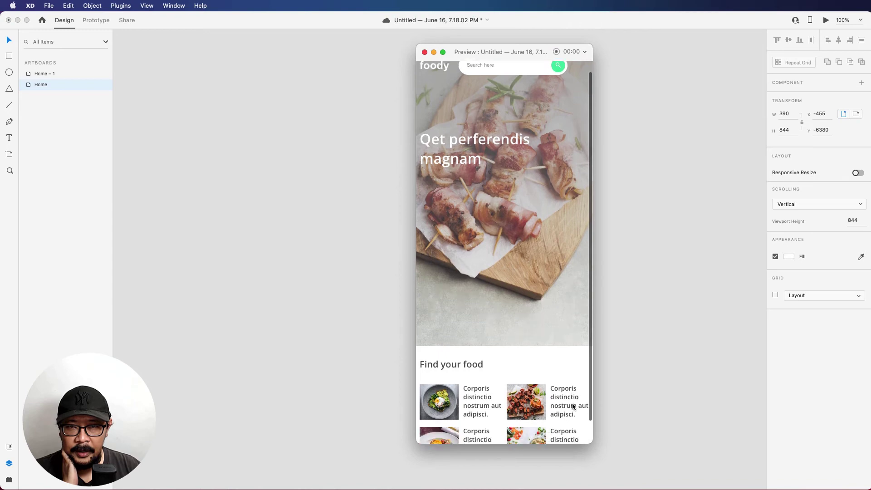
pyautogui.scroll(2, 572, 405)
pyautogui.scroll(-2, 572, 405)
pyautogui.scroll(2, 572, 405)
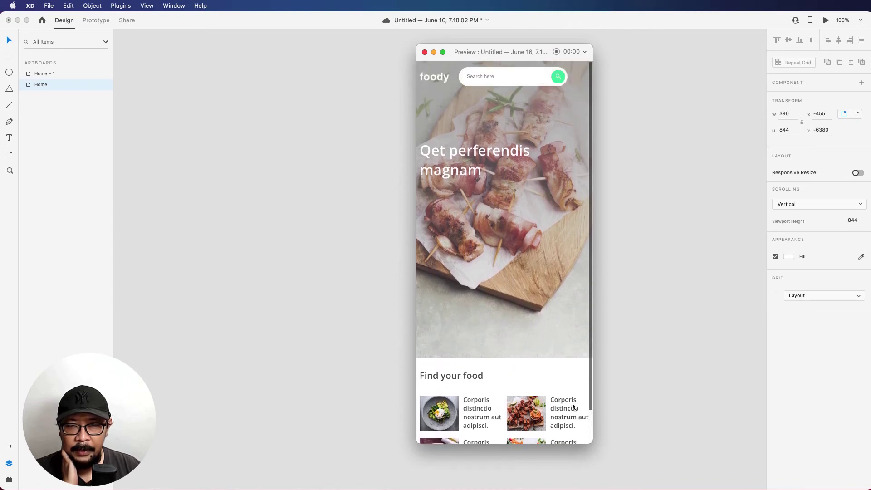
pyautogui.scroll(-2, 573, 405)
pyautogui.scroll(2, 573, 405)
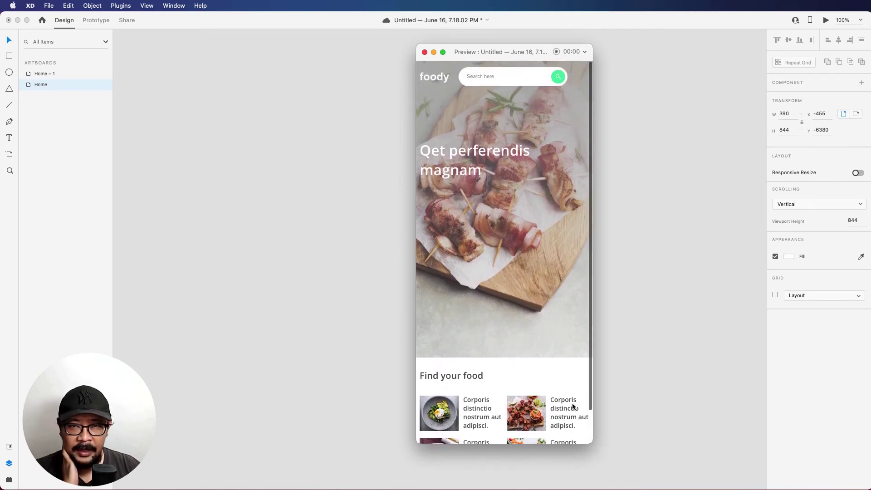
pyautogui.click(424, 53)
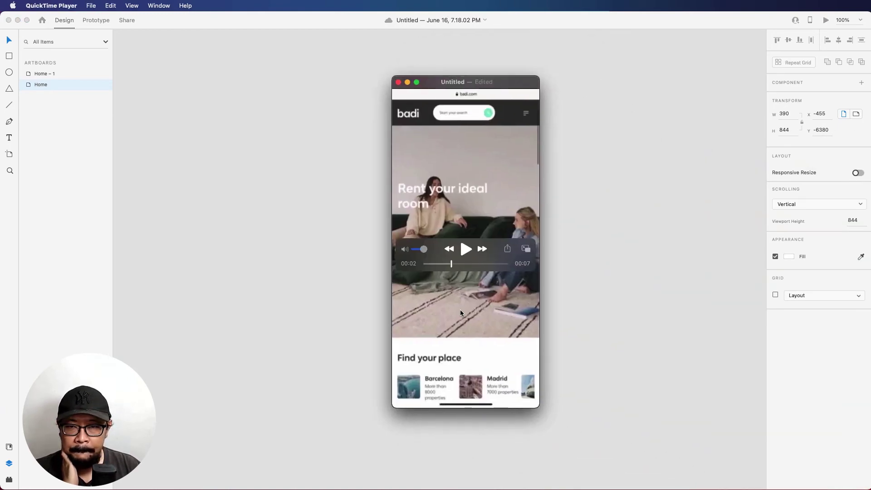
# Step: Advance the QuickTime Player reference recording to 00:04 to examine its header during scrolling, and move its window off the canvas
pyautogui.moveTo(451, 266); pyautogui.dragTo(468, 263)
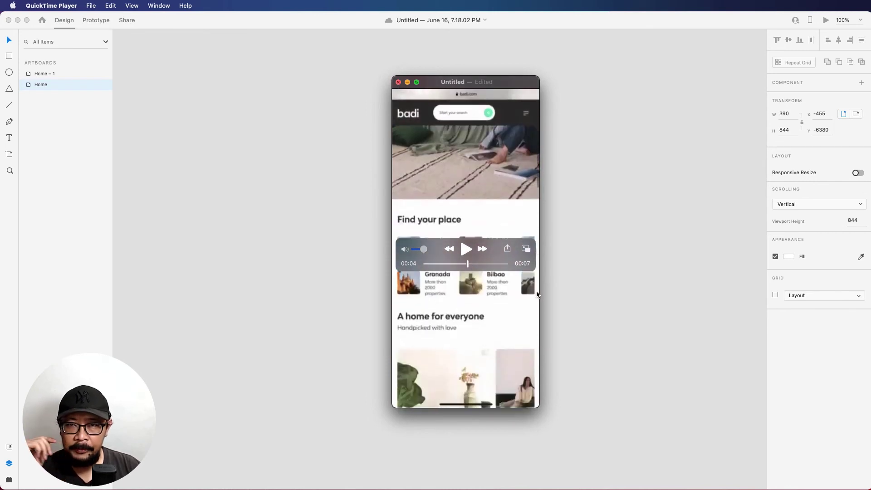
pyautogui.press('super+w')
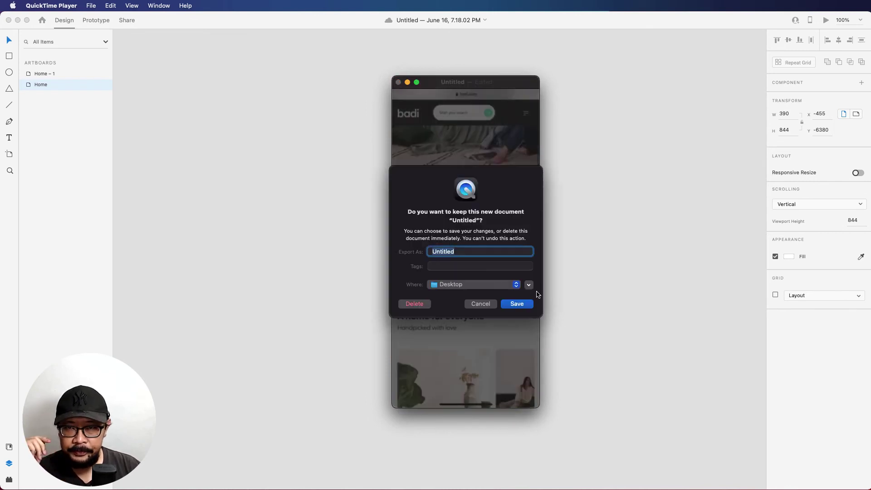
pyautogui.click(481, 304)
pyautogui.moveTo(453, 91); pyautogui.dragTo(870, 123)
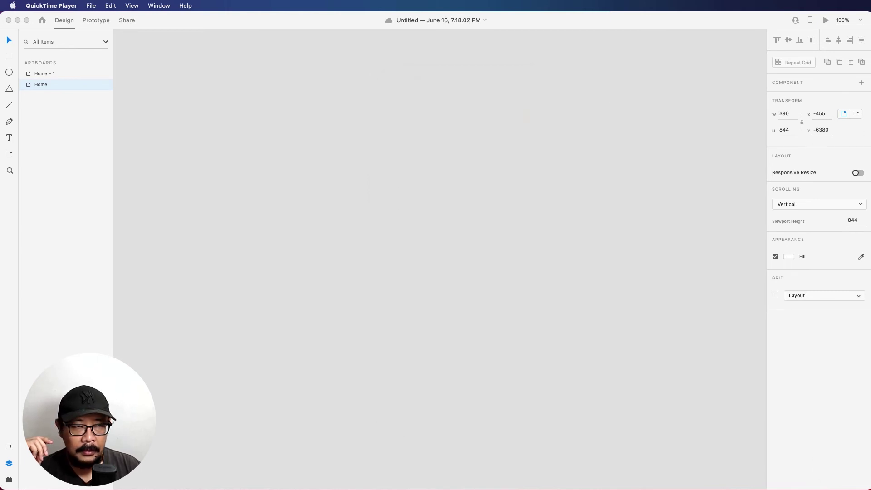
# Step: Draw a 390 × 80 rectangle across the top of the Home – 1 artboard as a header background
pyautogui.scroll(-5, 542, 286)
pyautogui.scroll(1, 542, 286)
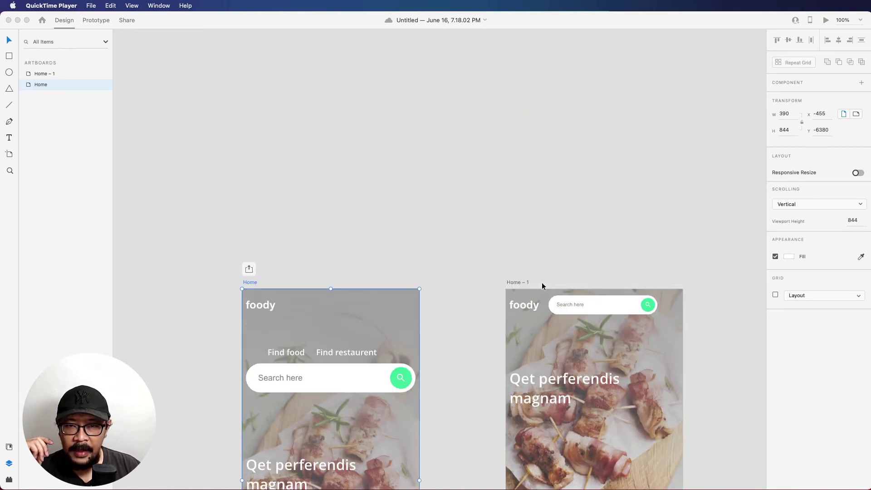
pyautogui.scroll(-3, 542, 286)
pyautogui.click(721, 347)
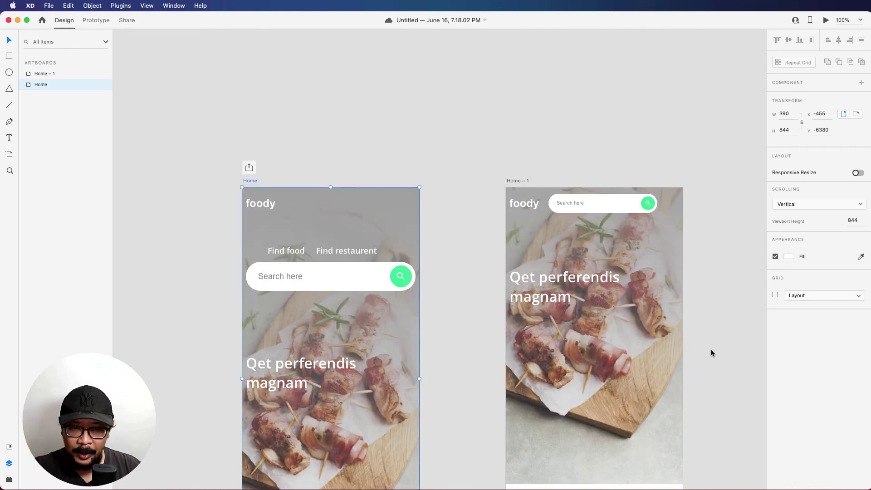
pyautogui.moveTo(712, 352); pyautogui.dragTo(684, 293)
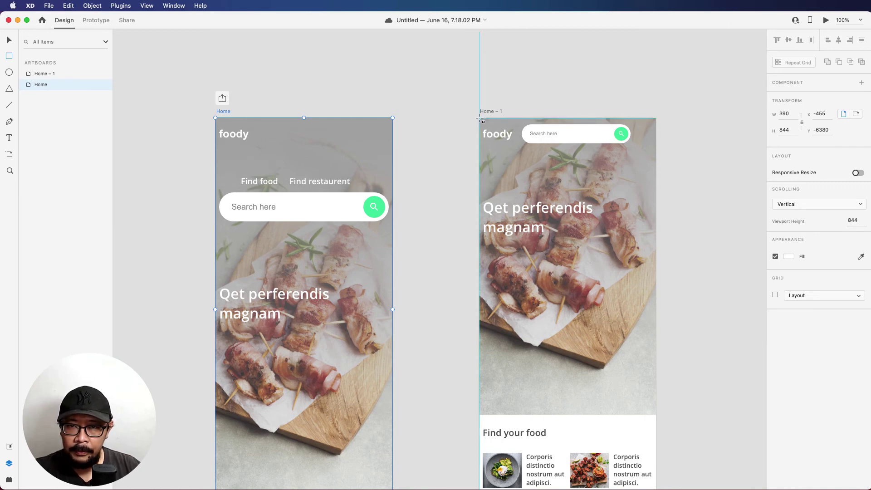
pyautogui.moveTo(480, 119); pyautogui.dragTo(655, 154)
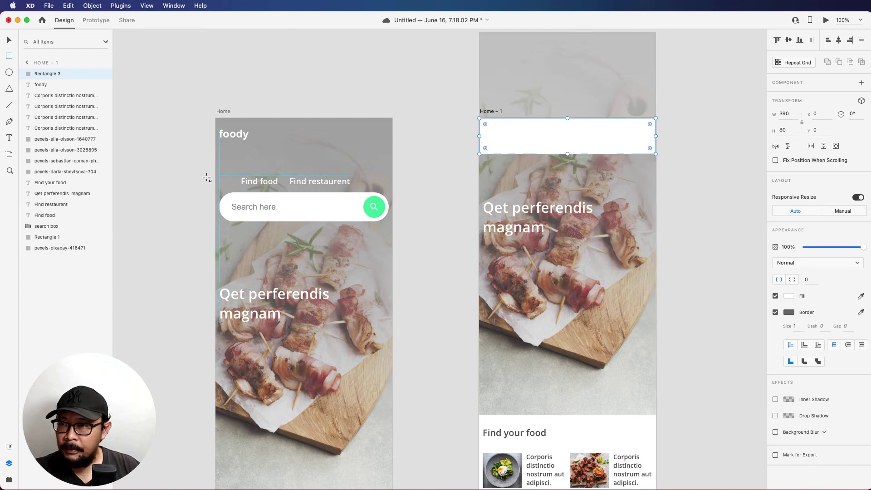
# Step: Remove the header rectangle's border and fill it with black, #000000
pyautogui.click(774, 313)
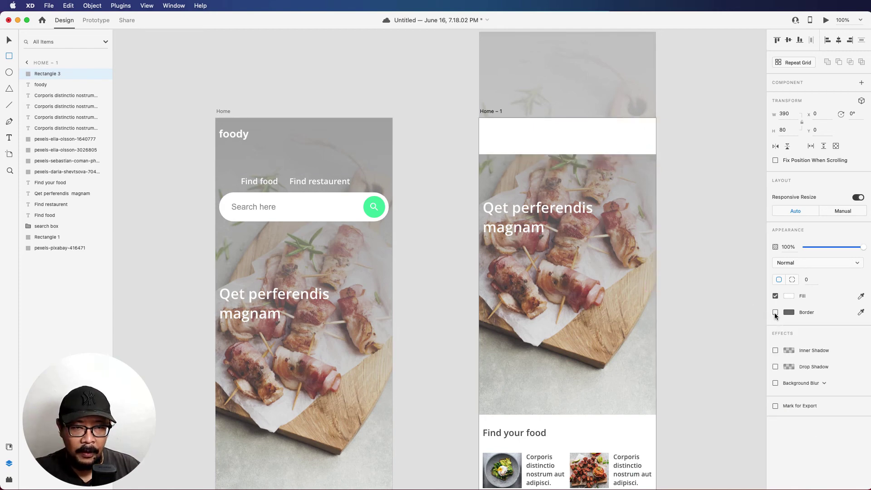
pyautogui.click(789, 295)
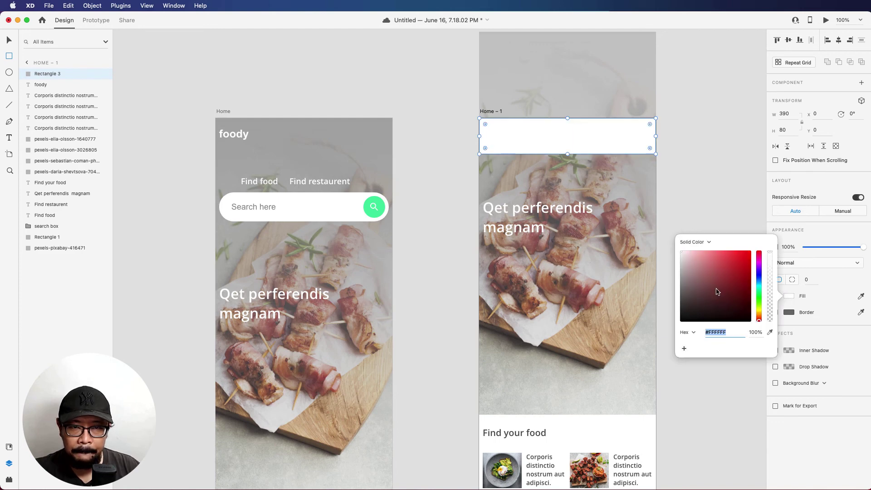
pyautogui.moveTo(715, 291); pyautogui.dragTo(616, 350)
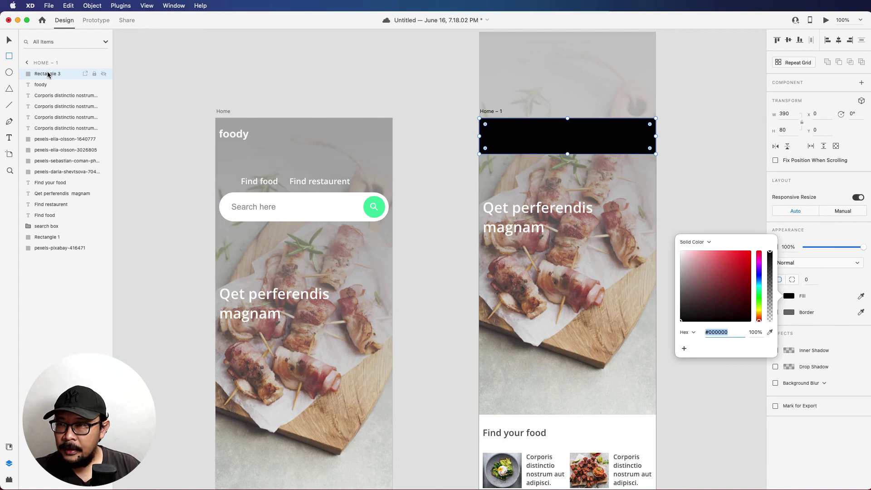
# Step: Move the black header rectangle directly behind the search box in the layer order and reduce its height to 72
pyautogui.moveTo(45, 76); pyautogui.dragTo(63, 236)
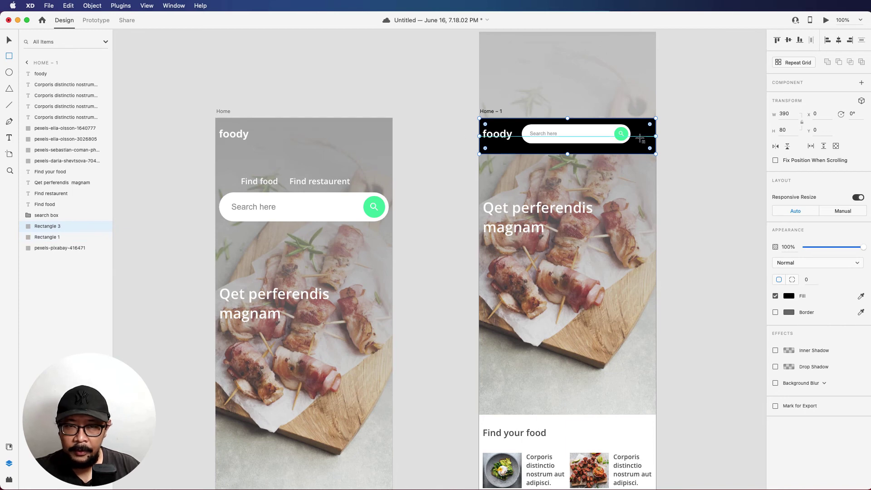
pyautogui.click(691, 137)
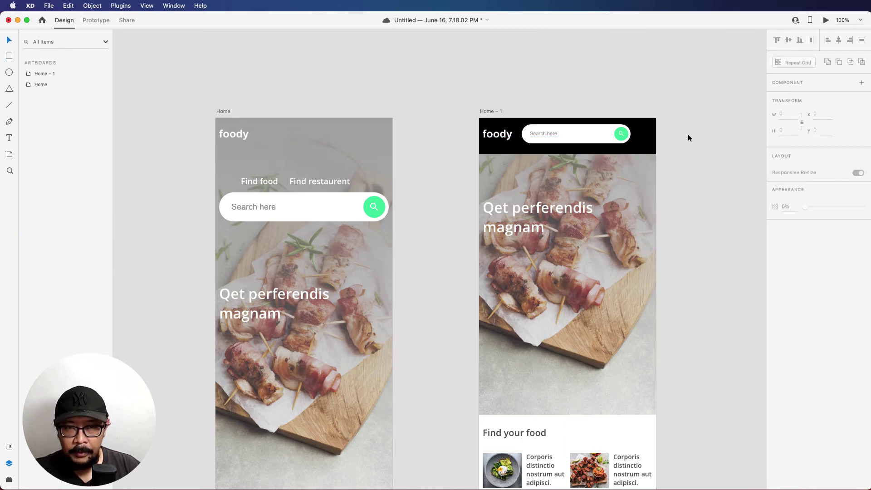
pyautogui.click(653, 151)
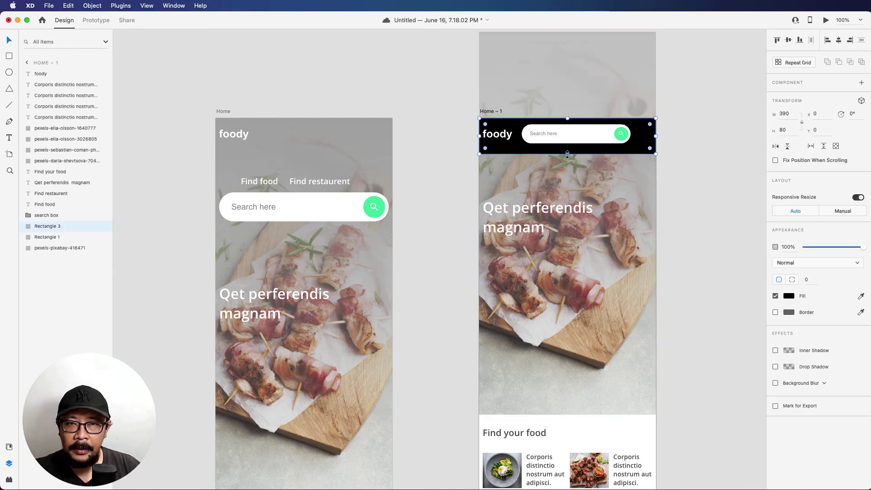
pyautogui.moveTo(567, 154); pyautogui.dragTo(566, 151)
pyautogui.click(702, 191)
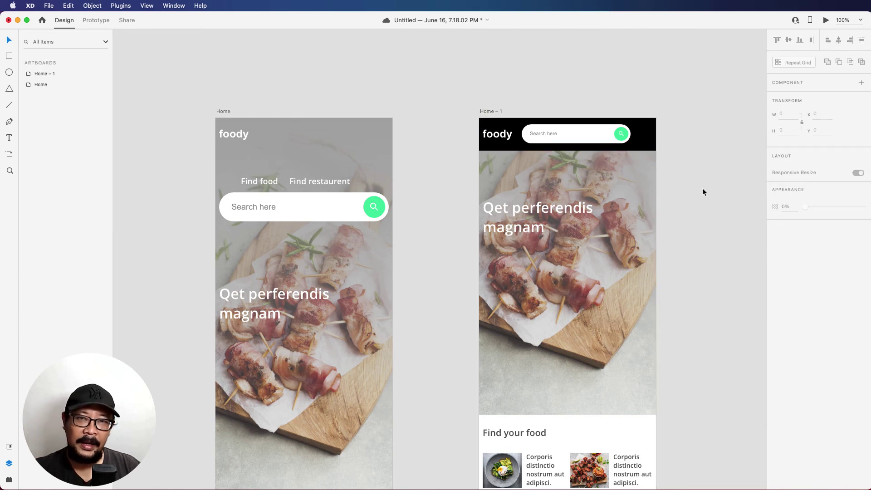
# Step: Copy the black header rectangle to the top of the Home artboard and place it directly behind the search box layer
pyautogui.click(642, 145)
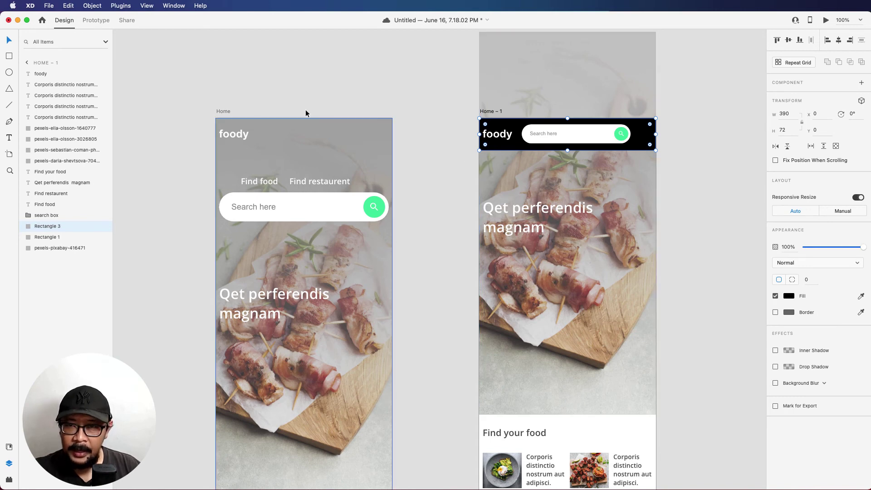
pyautogui.click(226, 111)
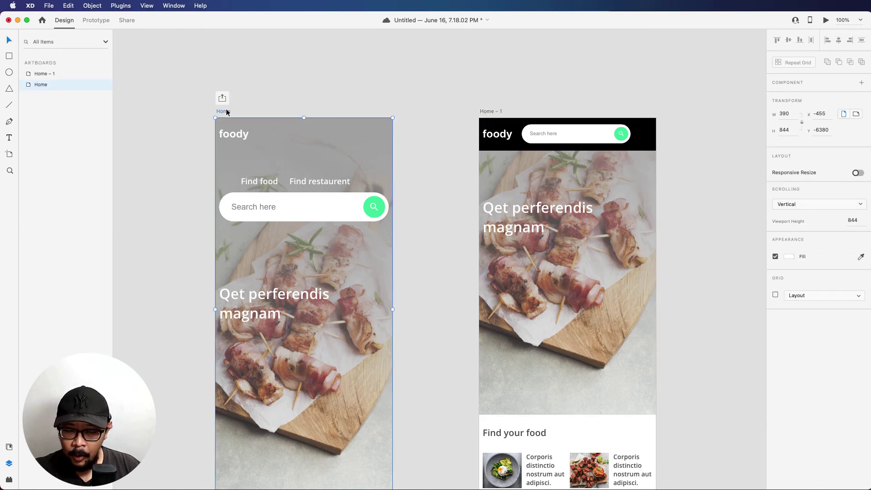
pyautogui.press('super+v')
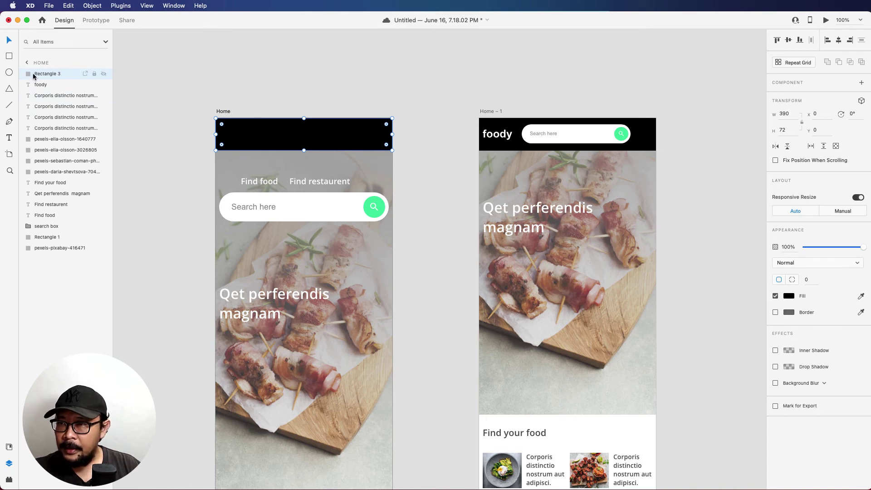
pyautogui.moveTo(34, 77); pyautogui.dragTo(57, 235)
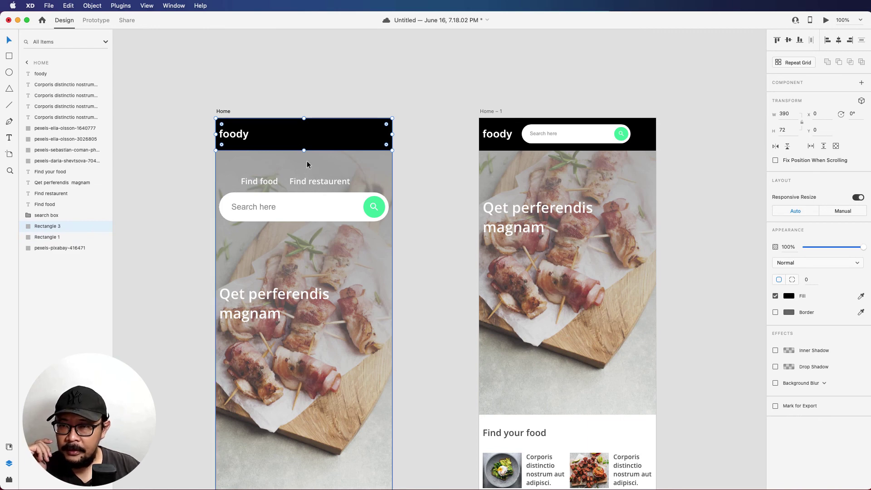
# Step: Extend the black rectangle on Home to a height of 248, just below the search box, and set its opacity to 0%
pyautogui.moveTo(304, 150); pyautogui.dragTo(307, 231)
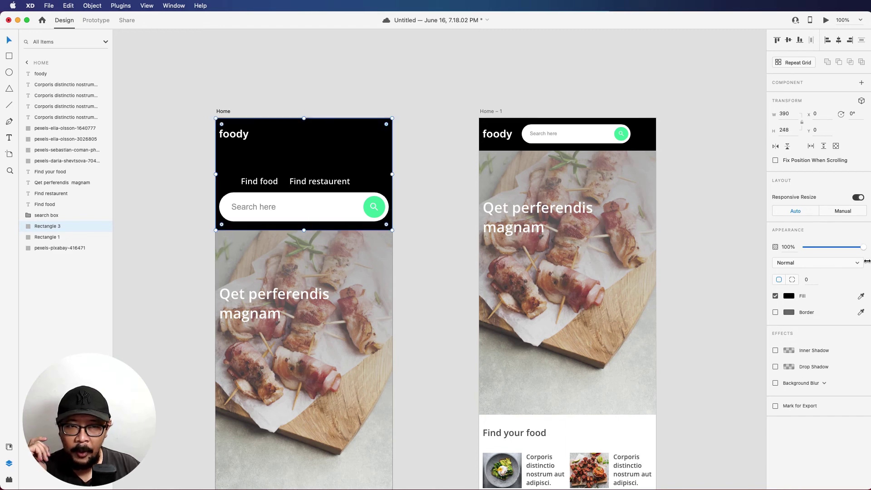
pyautogui.moveTo(863, 249); pyautogui.dragTo(775, 255)
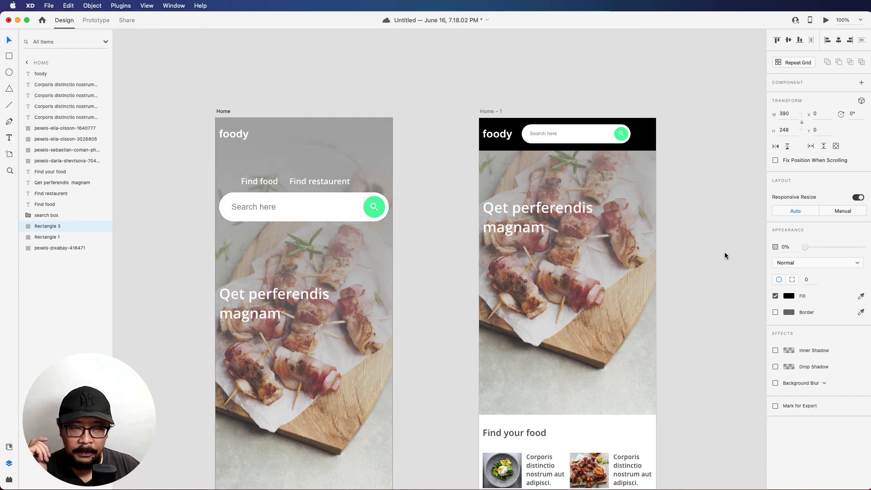
pyautogui.click(705, 193)
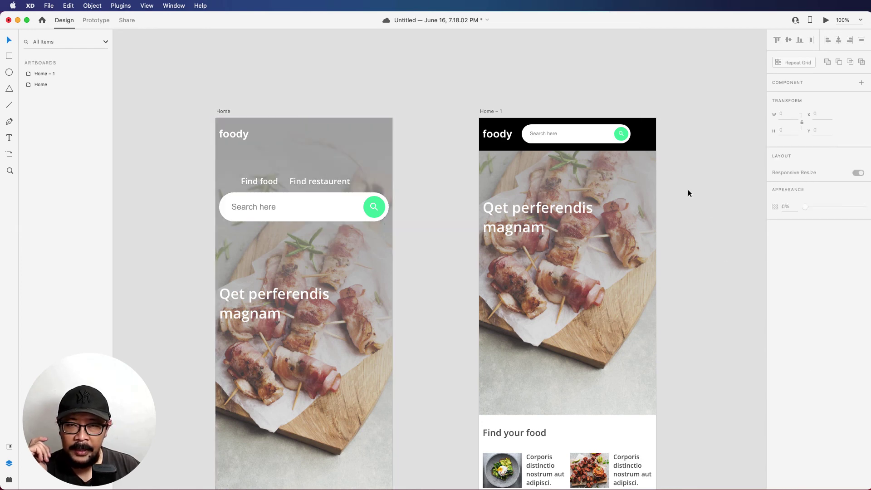
# Step: Make the foody logo, search box and black header rectangle on Home – 1 keep a fixed position when scrolling
pyautogui.click(497, 135)
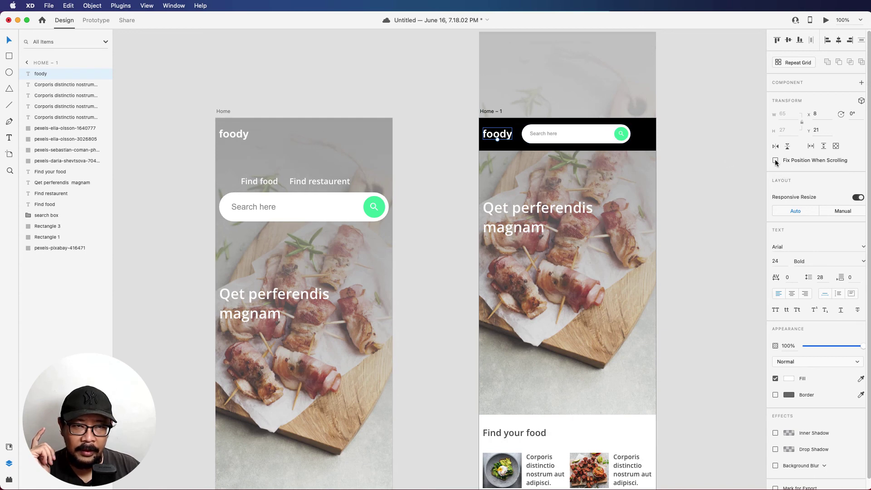
pyautogui.click(602, 132)
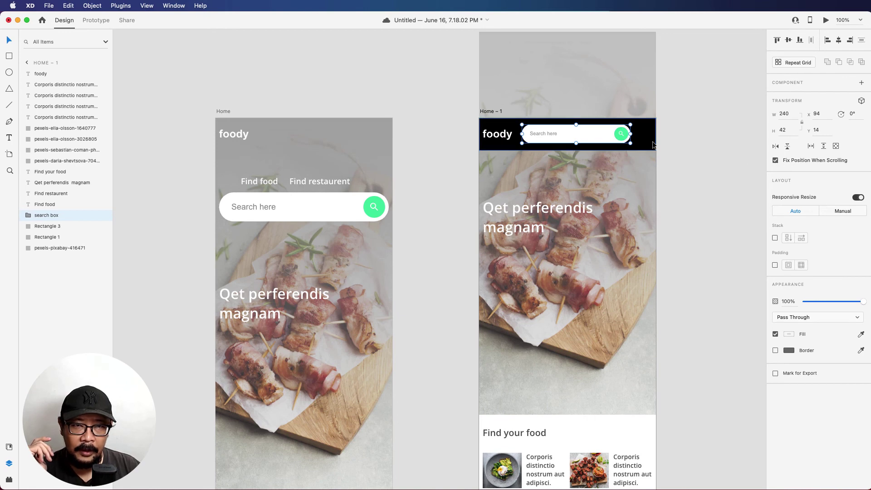
pyautogui.press('Tab')
pyautogui.click(775, 161)
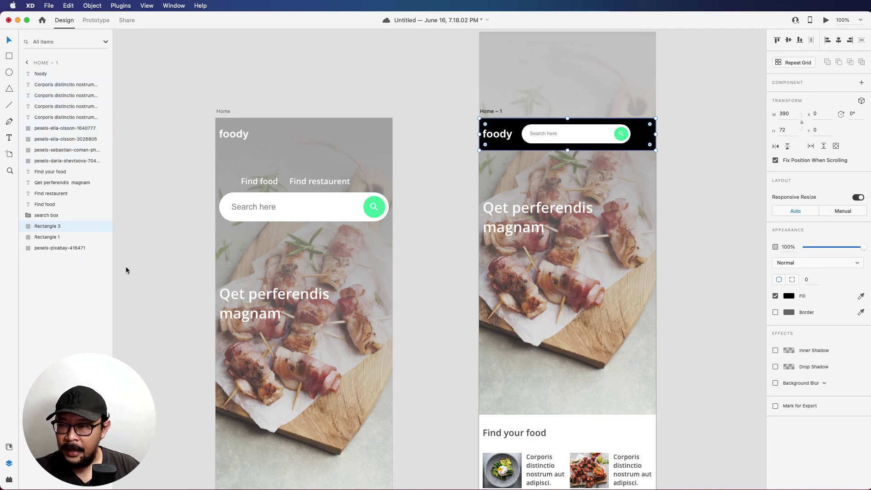
# Step: Move the Find restaurent, Find food, search box and header rectangle layers of Home – 1 directly below the foody layer
pyautogui.click(48, 218)
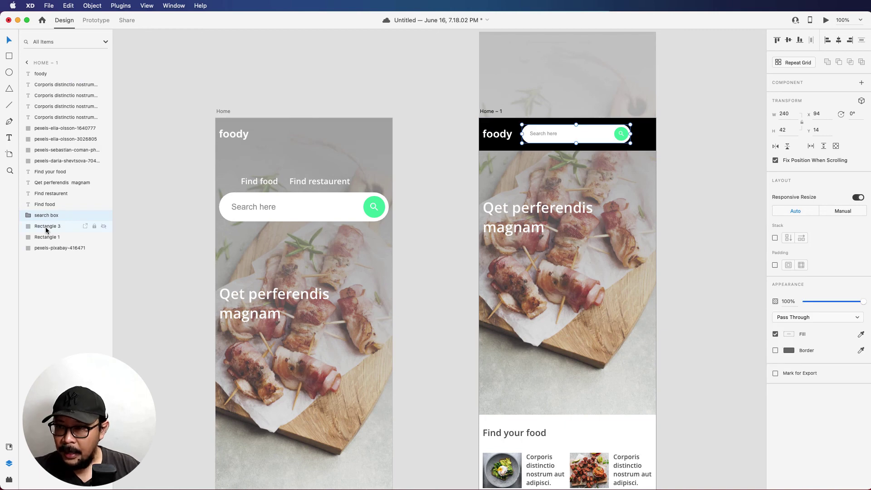
pyautogui.click(52, 194)
pyautogui.keyDown('shift'); pyautogui.click(48, 226); pyautogui.keyUp('shift')
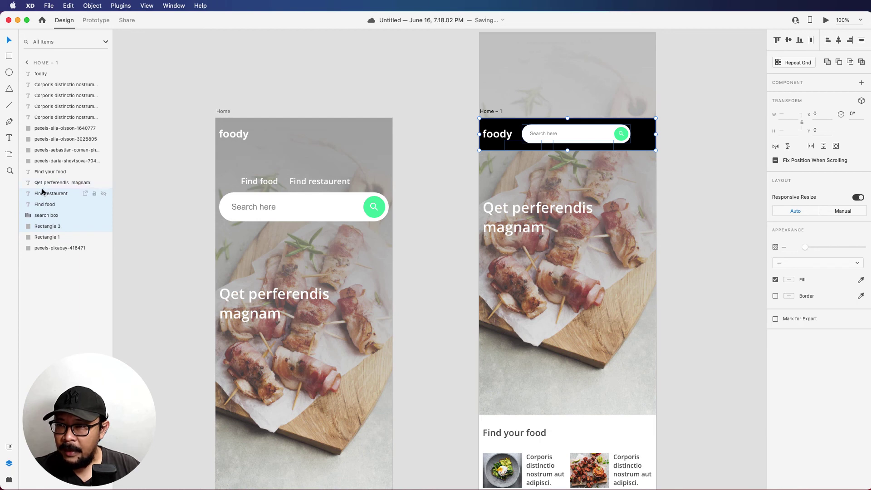
pyautogui.moveTo(40, 194); pyautogui.dragTo(58, 79)
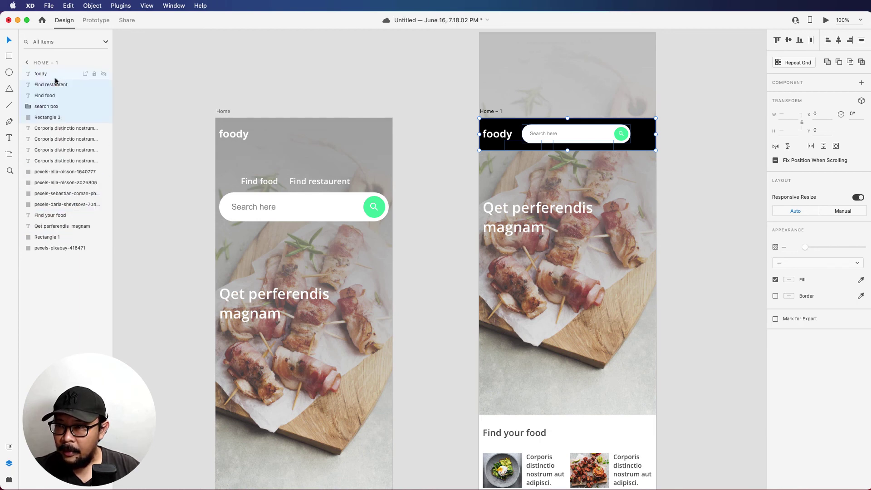
# Step: Reorder the Home artboard's layers so Find restaurent, Find food, search box and header rectangle sit directly below foody
pyautogui.click(232, 132)
pyautogui.click(46, 194)
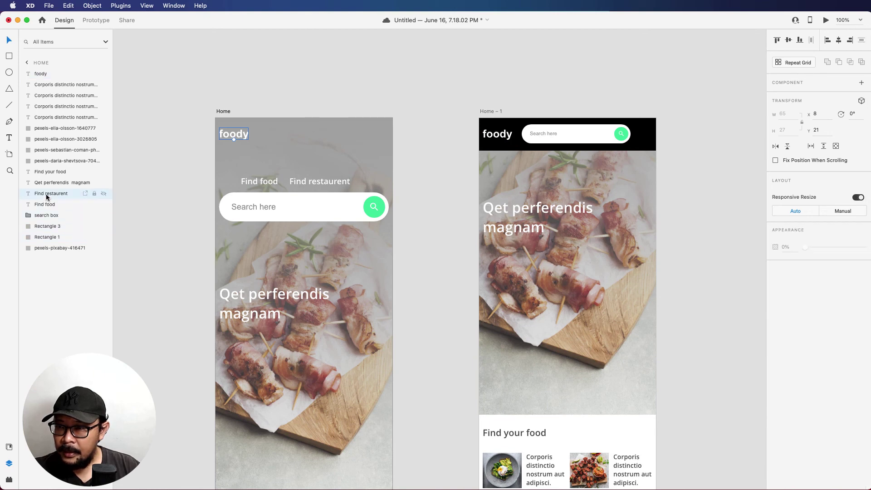
pyautogui.keyDown('shift'); pyautogui.click(40, 227); pyautogui.keyUp('shift')
pyautogui.moveTo(44, 209); pyautogui.dragTo(65, 88)
pyautogui.click(335, 59)
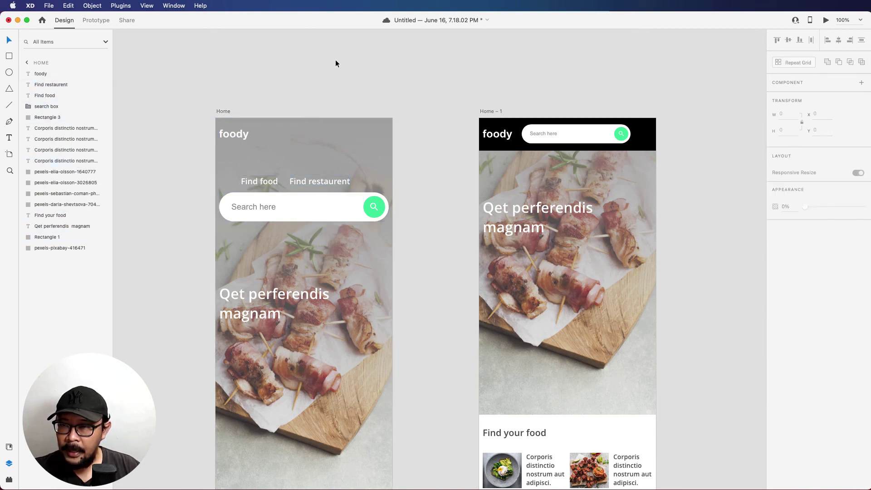
# Step: Preview the prototype from the Home artboard, check the black header through the transition and scrolling, and close the preview
pyautogui.click(218, 112)
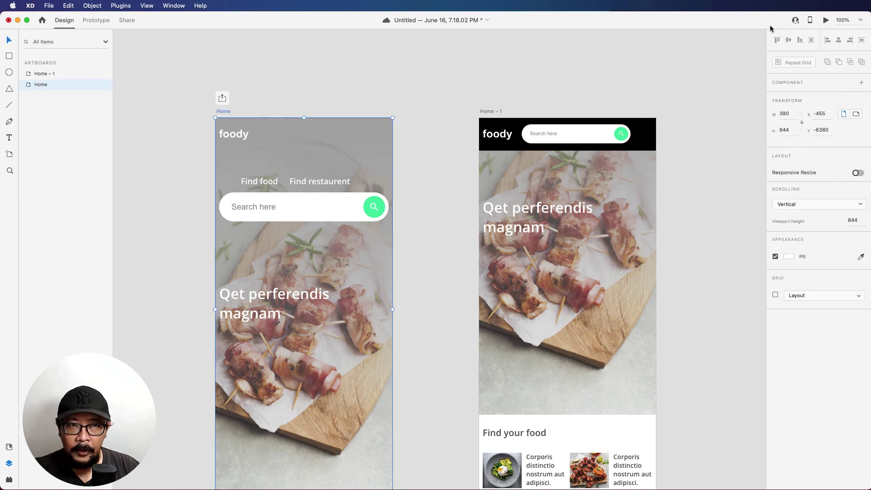
pyautogui.click(823, 22)
pyautogui.scroll(10, 728, 282)
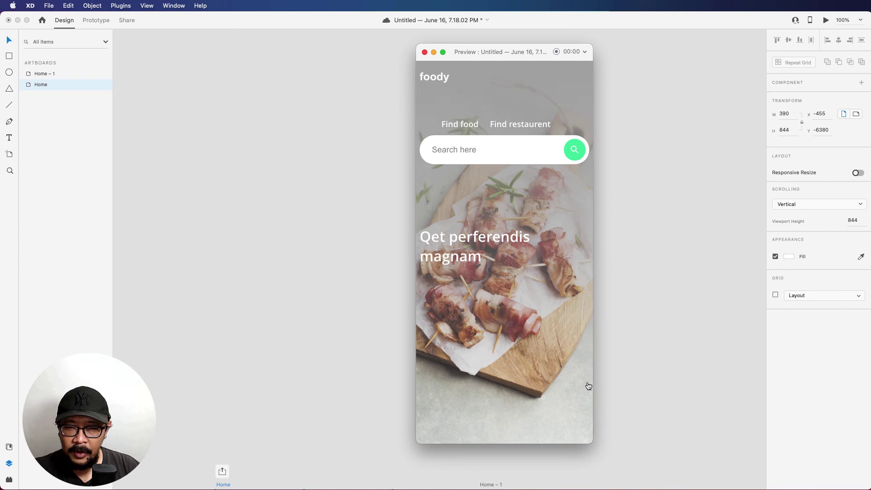
pyautogui.scroll(-3, 587, 386)
pyautogui.scroll(-1, 582, 398)
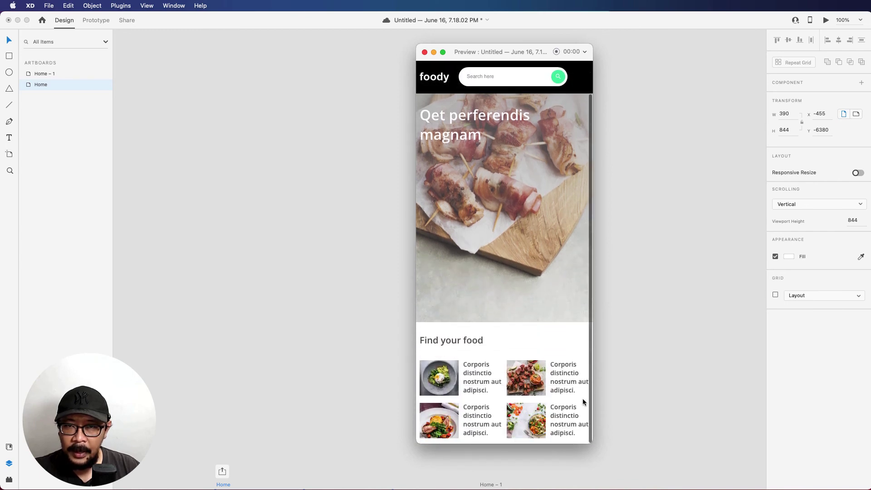
pyautogui.scroll(1, 582, 398)
pyautogui.scroll(-1, 582, 398)
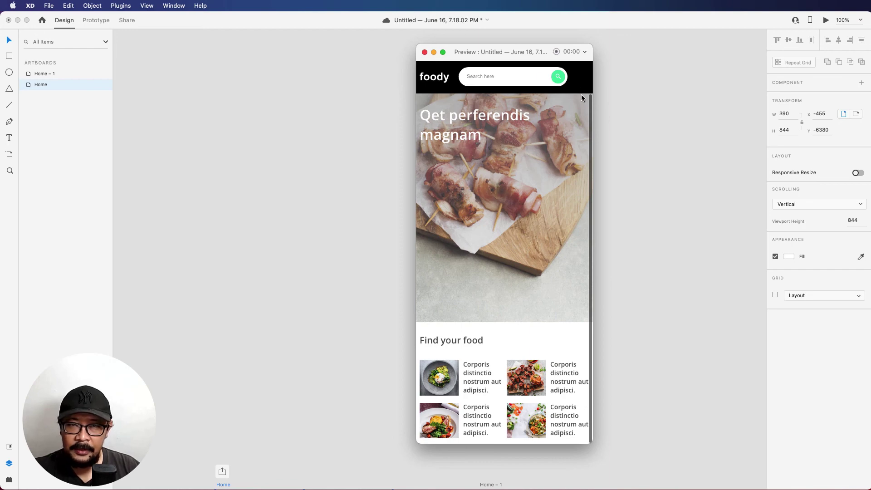
pyautogui.scroll(1, 556, 237)
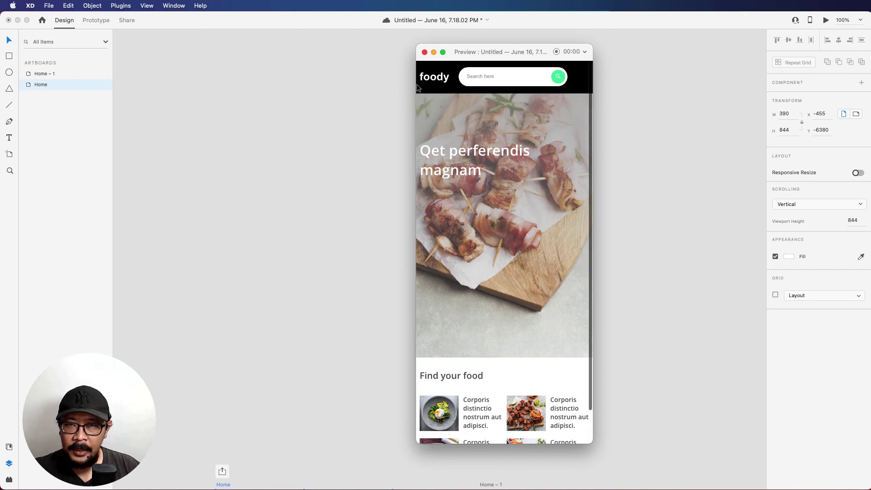
pyautogui.click(425, 51)
# Step: Extend the Home – 1 artboard downward to leave a large empty area below the food items
pyautogui.scroll(-5, 549, 254)
pyautogui.scroll(-10, 550, 257)
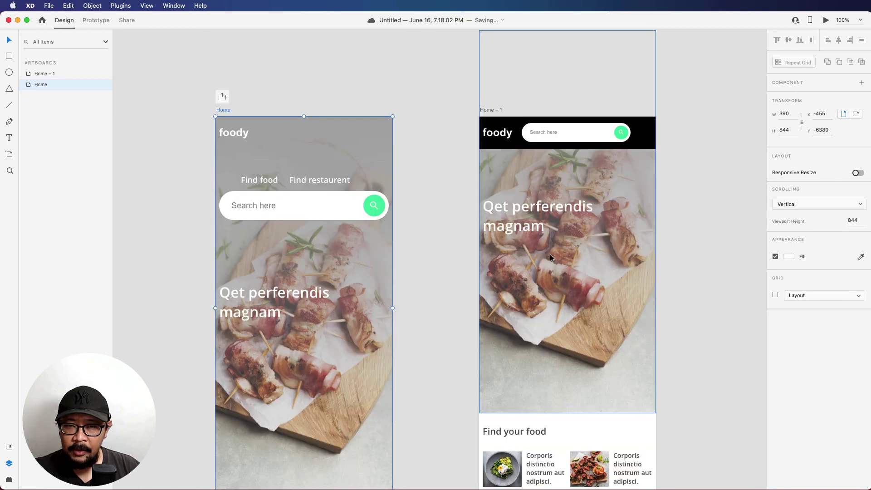
pyautogui.click(572, 213)
pyautogui.scroll(-5, 581, 254)
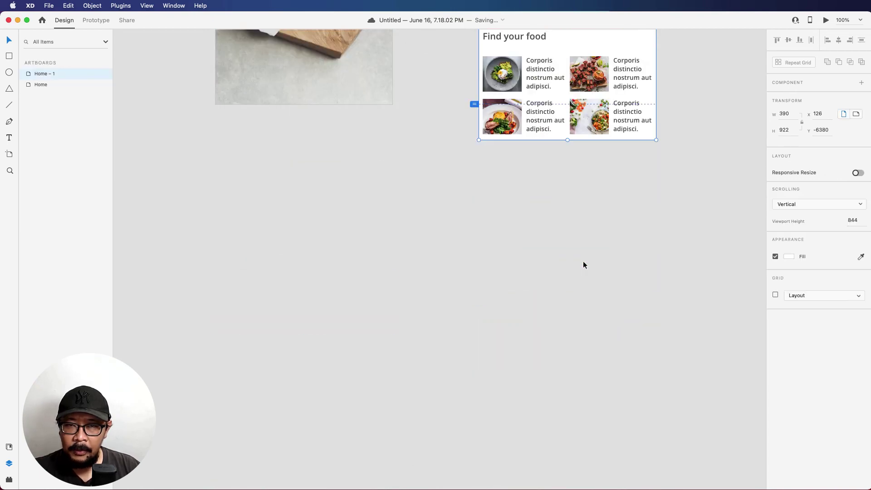
pyautogui.moveTo(567, 140); pyautogui.dragTo(602, 442)
pyautogui.click(621, 289)
# Step: Repeat the four food items with a Repeat Grid down to the bottom of the Home – 1 artboard, and ungroup the grid
pyautogui.scroll(4, 620, 285)
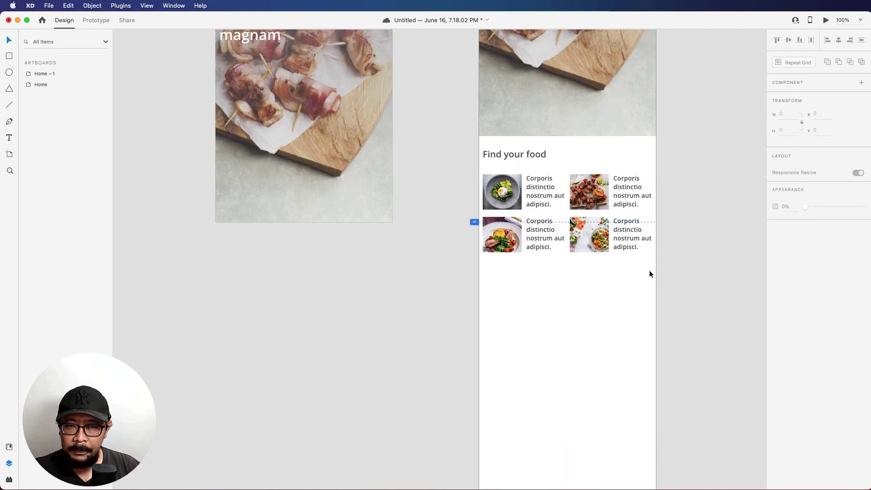
pyautogui.moveTo(645, 272); pyautogui.dragTo(487, 170)
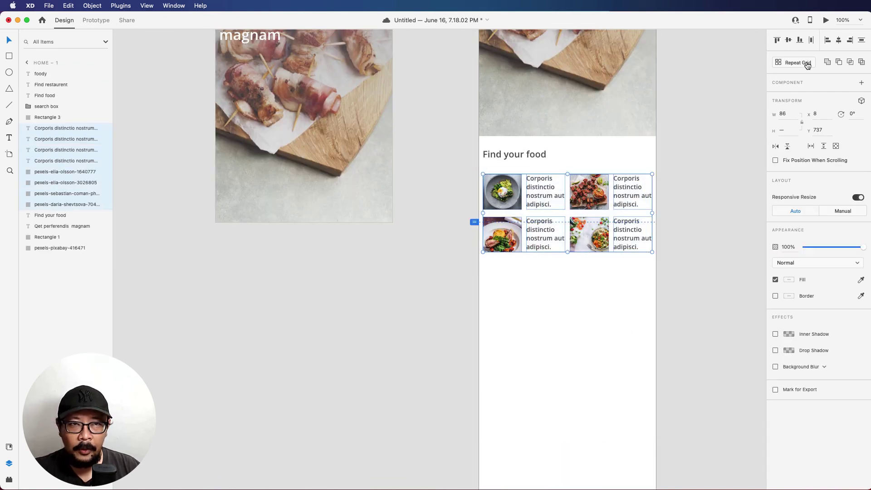
pyautogui.click(799, 62)
pyautogui.scroll(-3, 589, 254)
pyautogui.moveTo(566, 141); pyautogui.dragTo(566, 455)
pyautogui.scroll(-4, 595, 392)
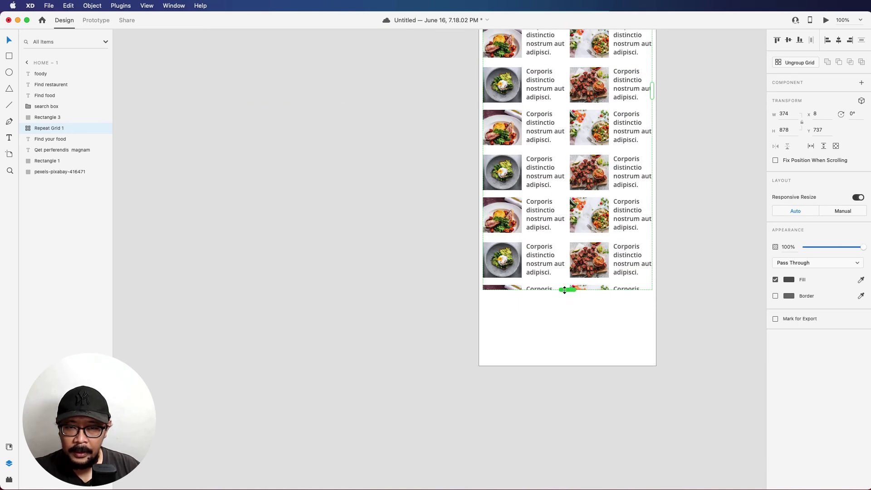
pyautogui.moveTo(566, 288); pyautogui.dragTo(574, 361)
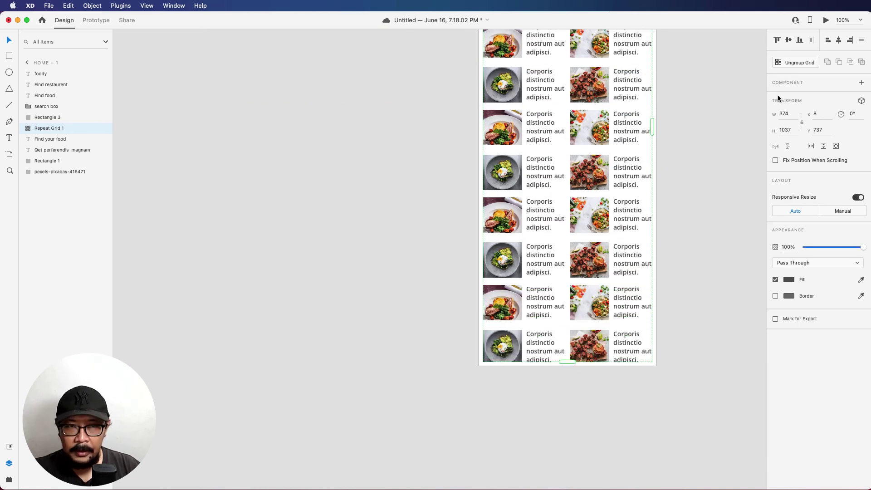
pyautogui.scroll(4, 653, 177)
pyautogui.click(780, 67)
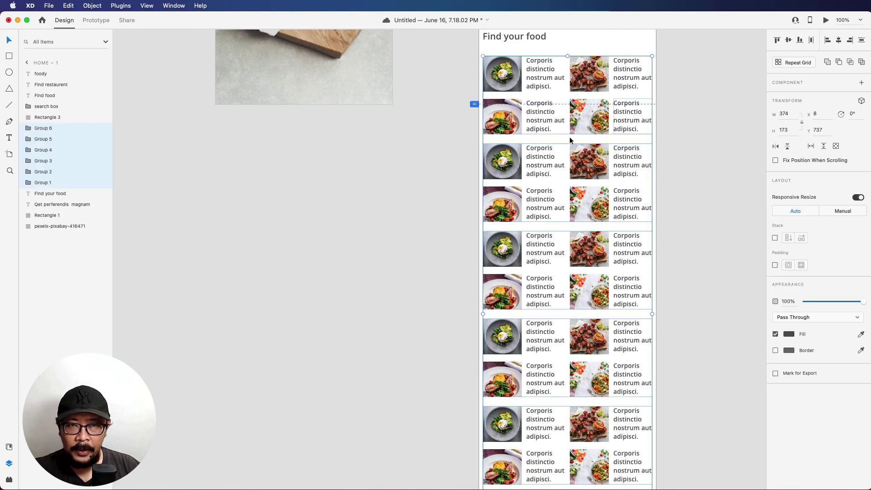
# Step: Preview the prototype with Home – 1 as the starting screen, and close the preview
pyautogui.scroll(8, 410, 178)
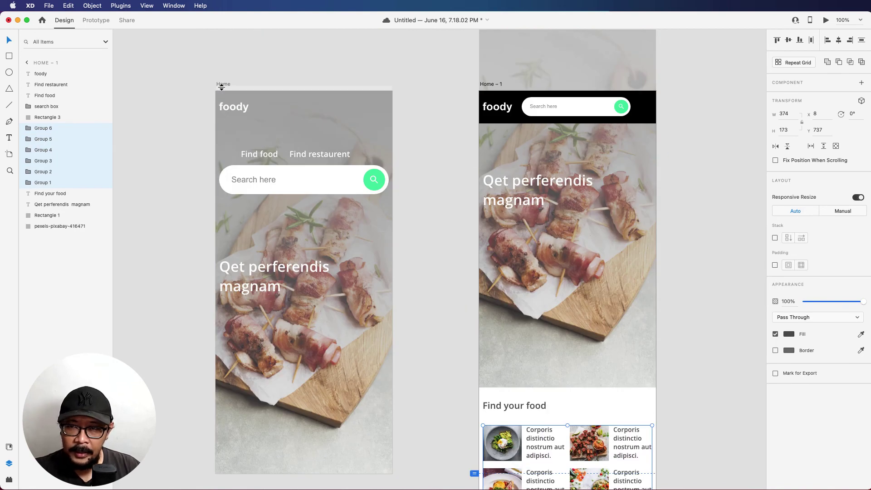
pyautogui.click(825, 20)
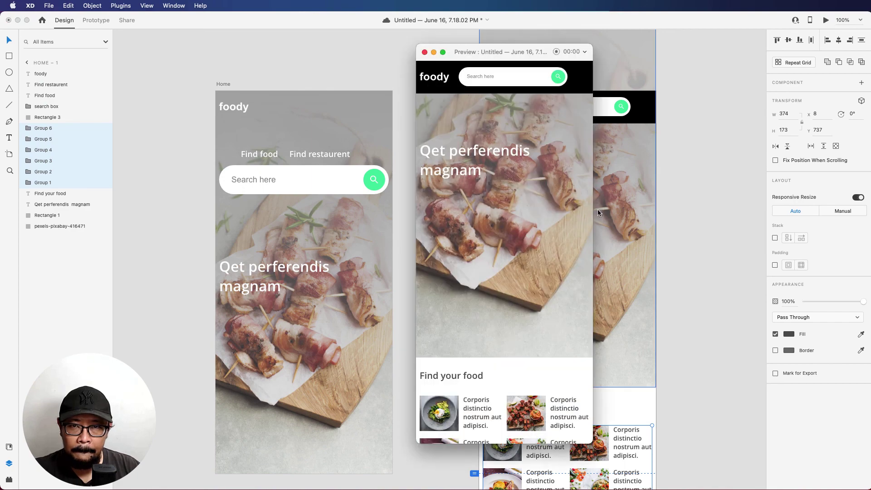
pyautogui.scroll(10, 671, 265)
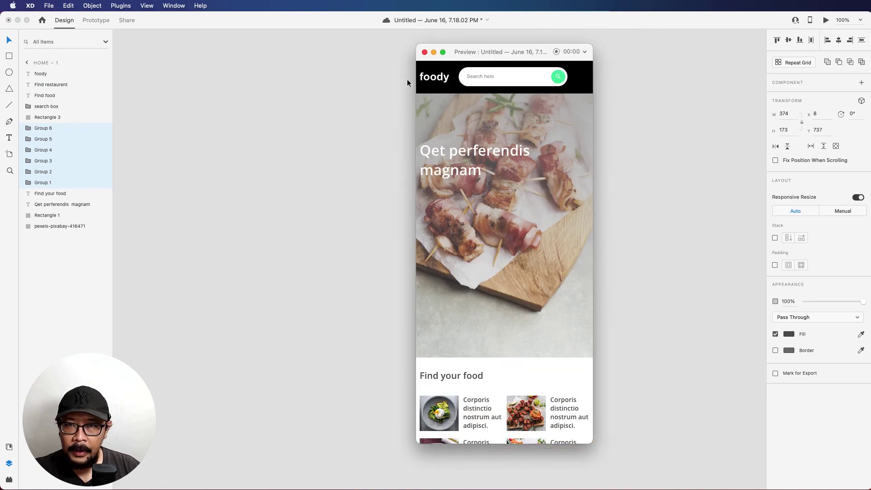
pyautogui.click(424, 52)
# Step: Preview the prototype from the Home artboard, trigger the header transition, and examine the extended food list by scrolling through it
pyautogui.scroll(-5, 492, 245)
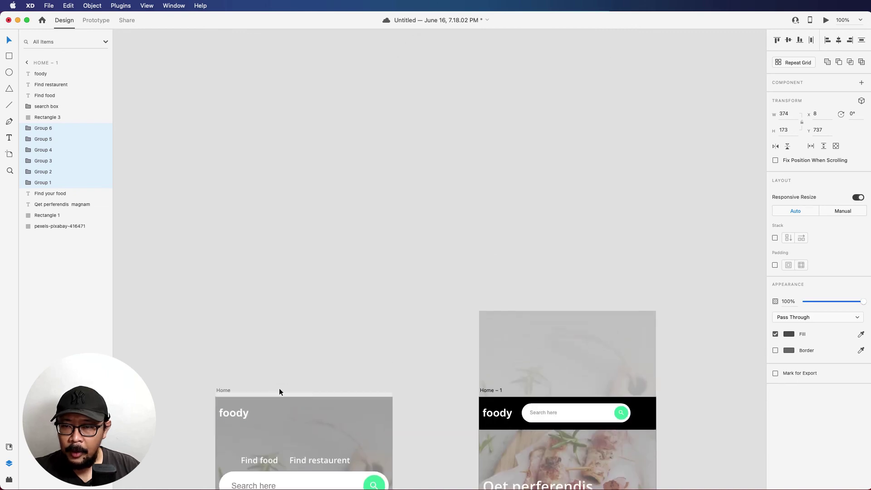
pyautogui.click(224, 391)
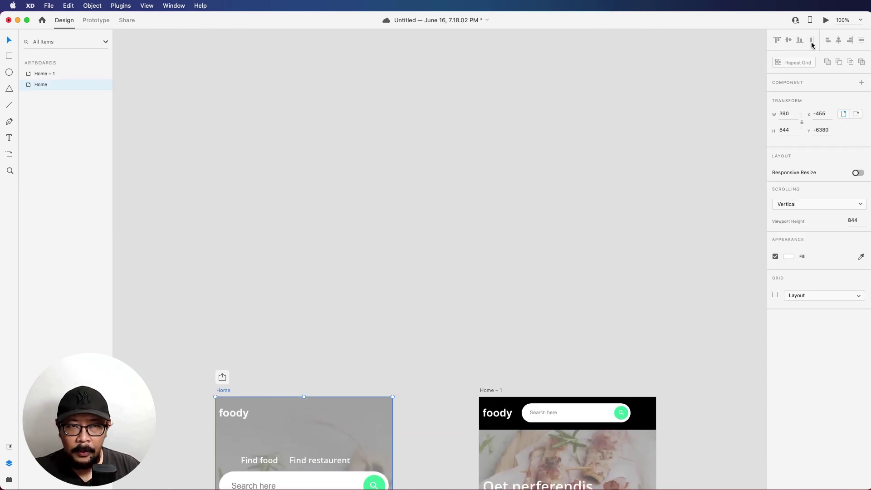
pyautogui.click(826, 21)
pyautogui.scroll(5, 617, 231)
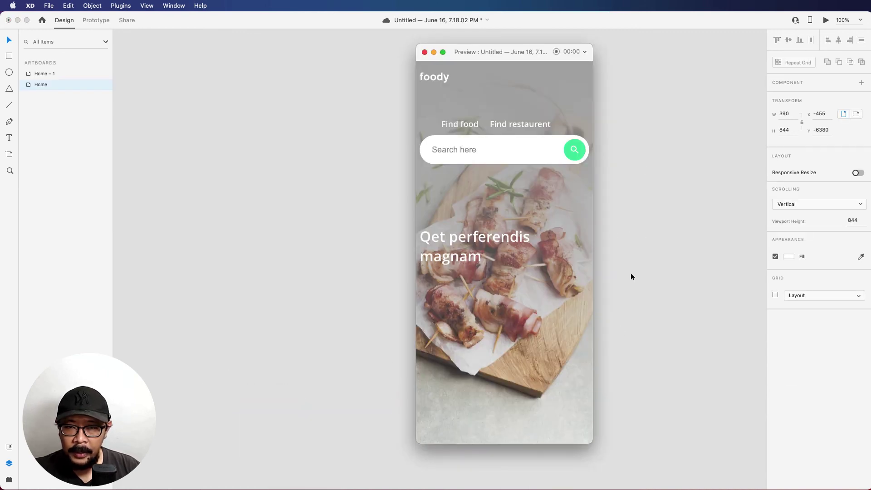
pyautogui.scroll(-3, 590, 373)
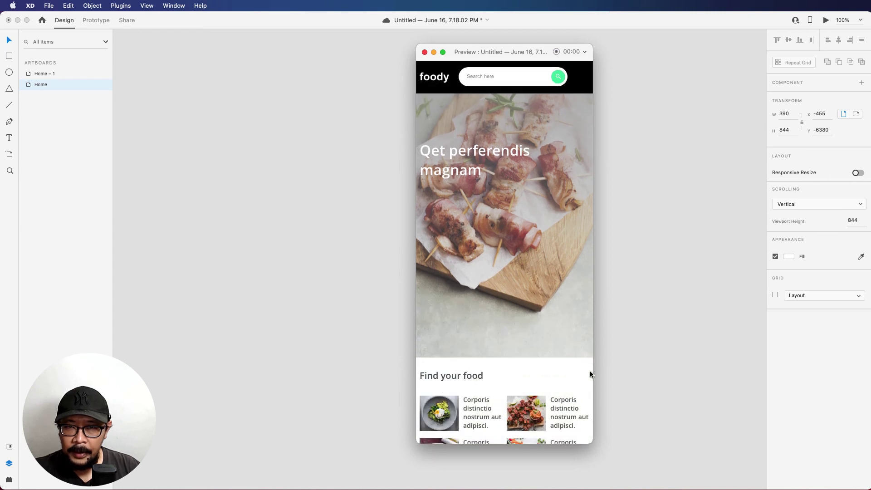
pyautogui.scroll(-10, 567, 414)
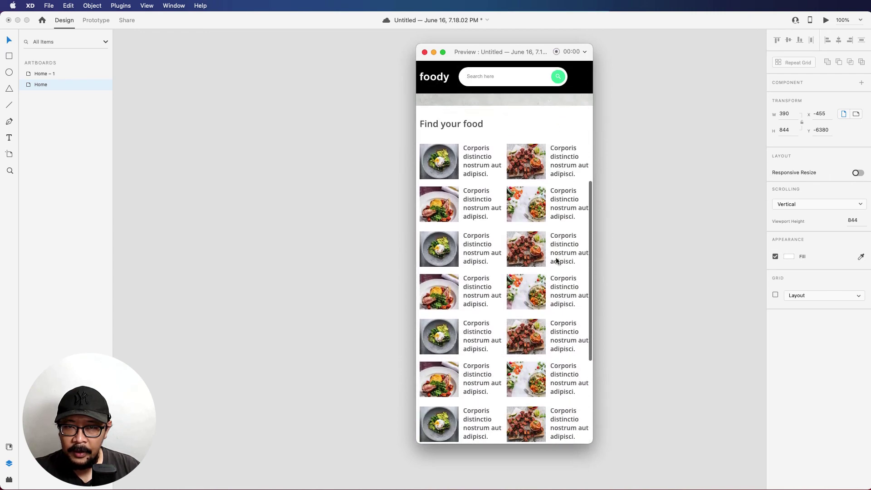
pyautogui.scroll(15, 581, 393)
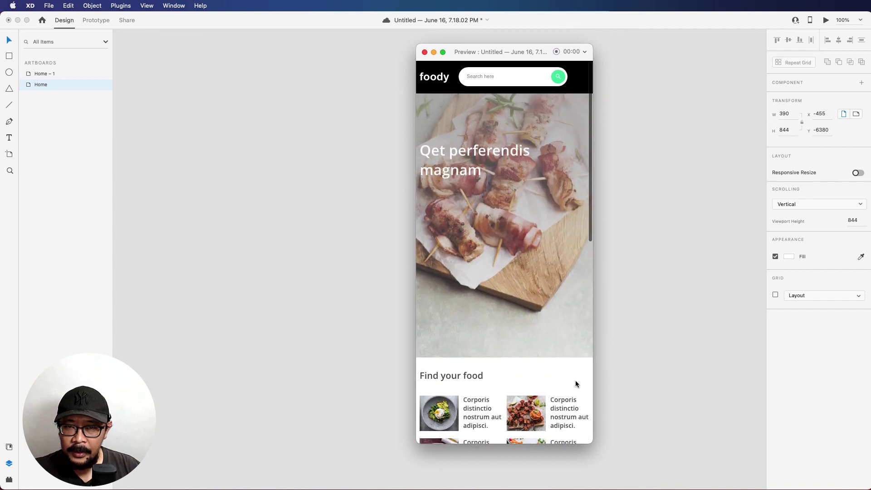
pyautogui.scroll(-15, 575, 381)
pyautogui.moveTo(548, 149); pyautogui.dragTo(576, 431)
pyautogui.scroll(5, 577, 430)
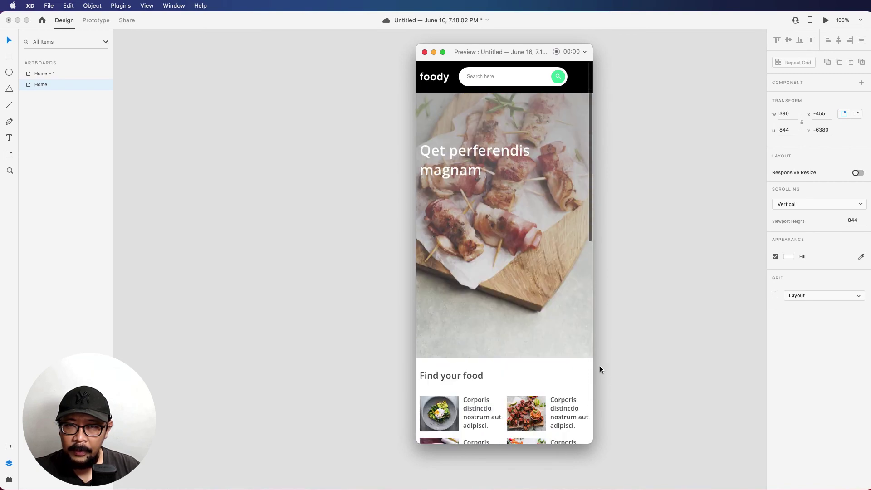
pyautogui.moveTo(556, 270)
pyautogui.mouseDown()
pyautogui.moveTo(543, 150)
pyautogui.moveTo(544, 265)
pyautogui.mouseUp()
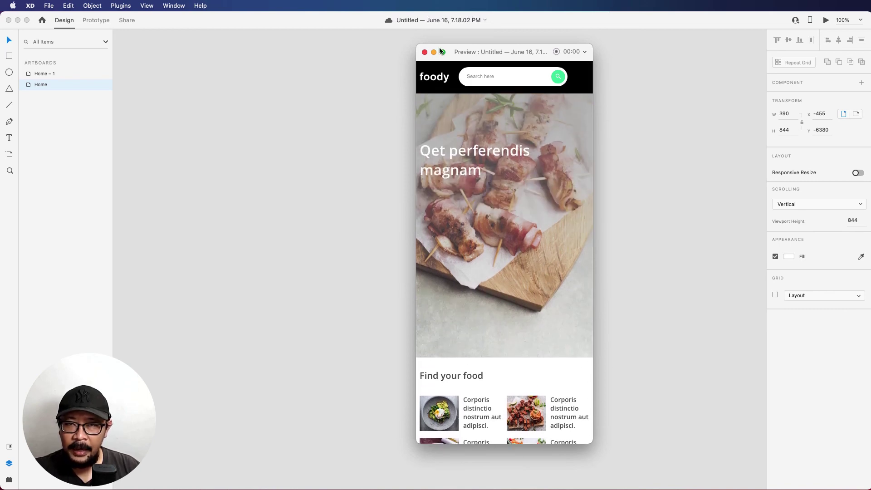
pyautogui.moveTo(550, 209); pyautogui.dragTo(556, 388)
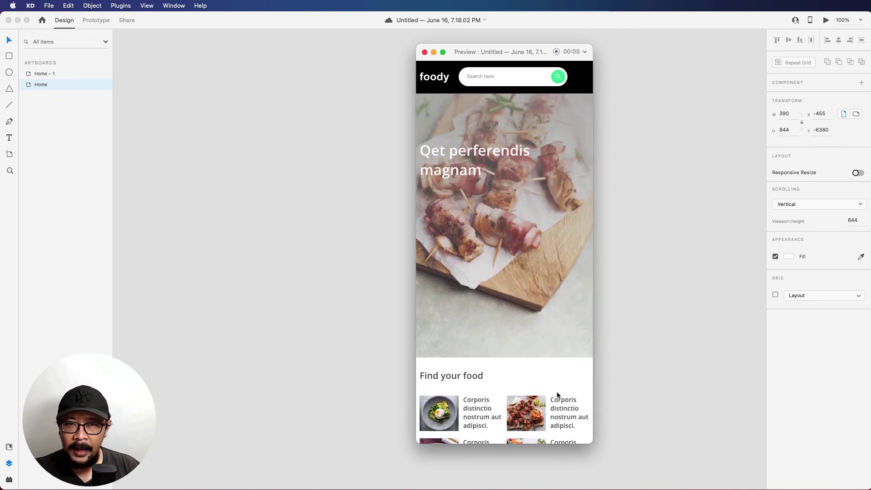
pyautogui.scroll(-15, 578, 370)
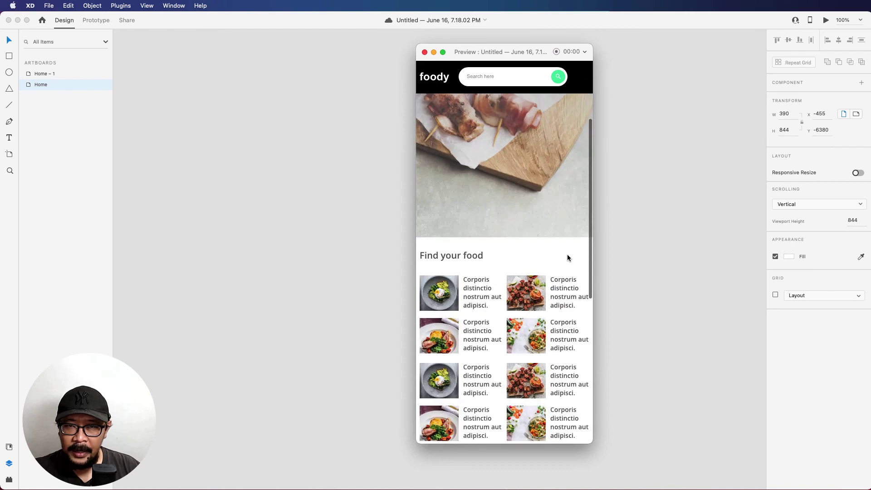
pyautogui.scroll(15, 575, 227)
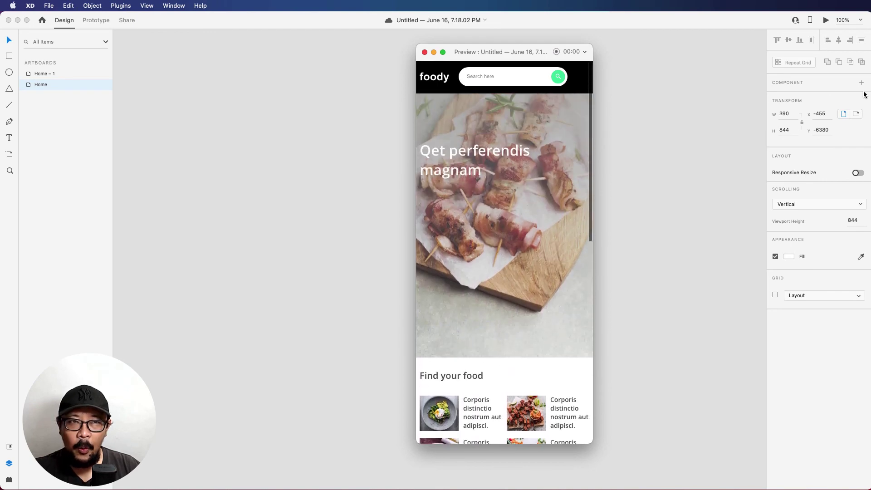
# Step: Restart the preview from Home, check the header transition and the food list scrolling again, and close the preview
pyautogui.click(824, 20)
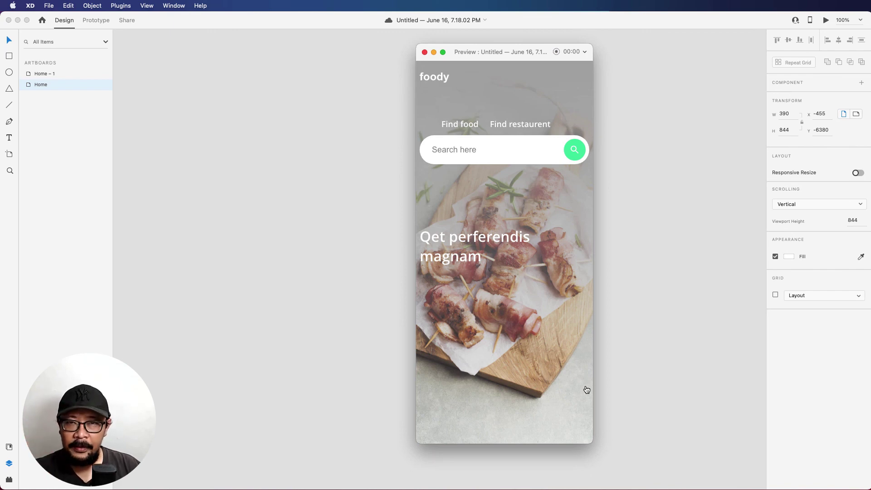
pyautogui.scroll(-5, 587, 390)
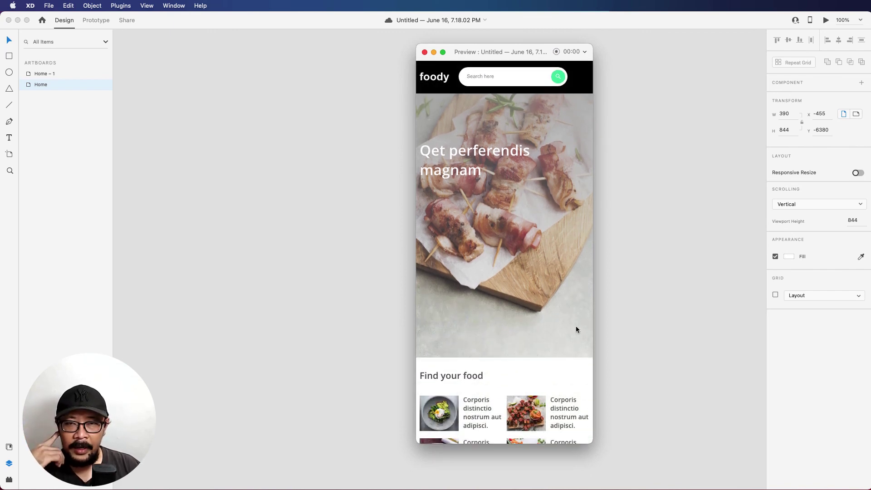
pyautogui.click(825, 21)
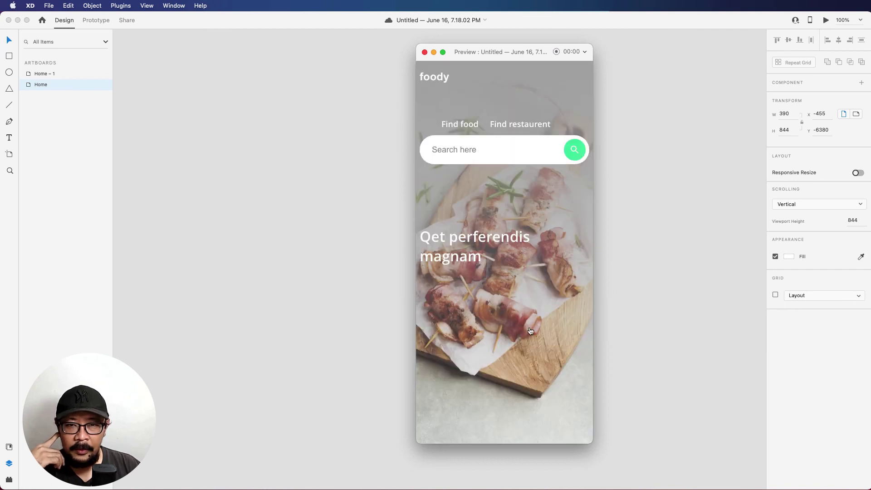
pyautogui.scroll(-2, 581, 350)
pyautogui.scroll(-5, 566, 377)
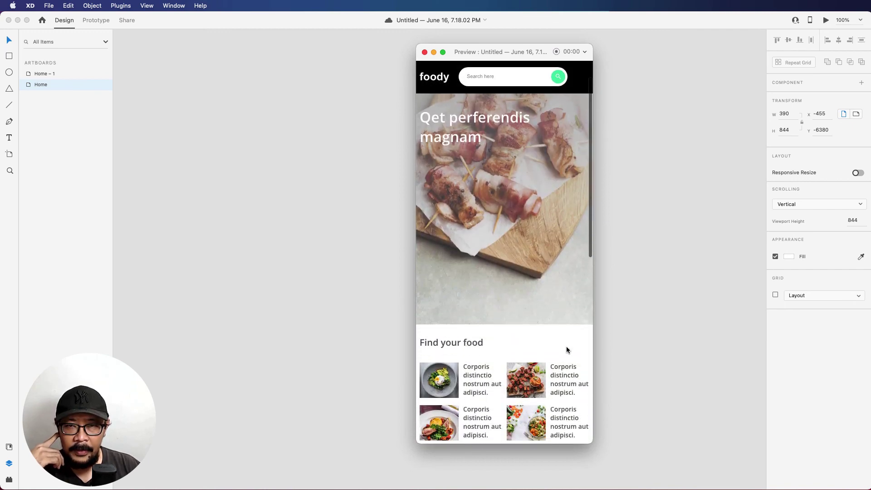
pyautogui.scroll(-10, 566, 326)
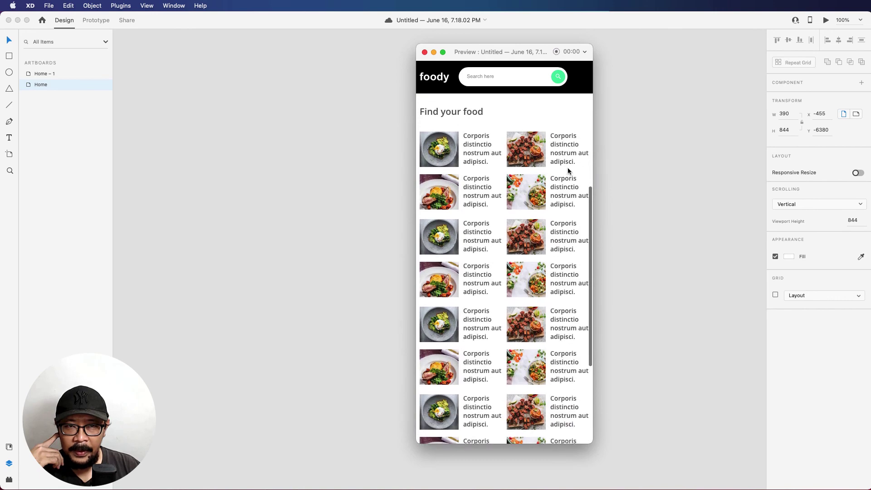
pyautogui.scroll(12, 575, 144)
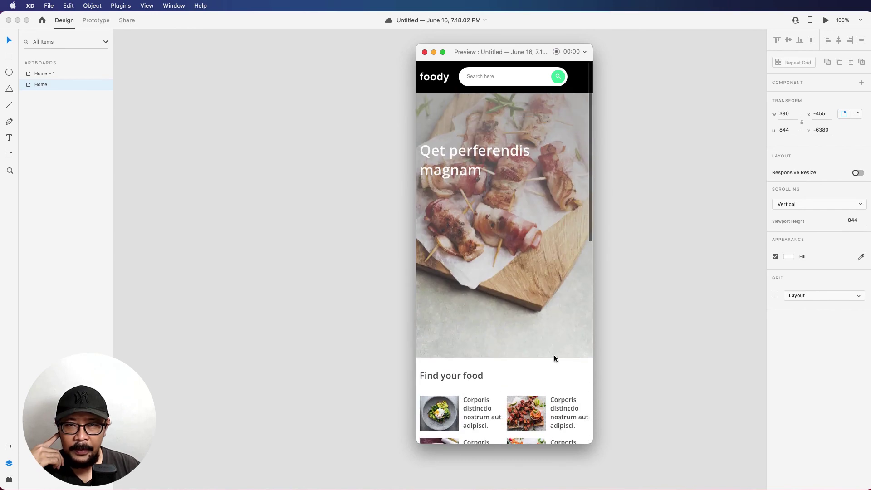
pyautogui.click(424, 52)
# Step: Link the Rectangle 1 overlay on Home – 1 back to the Home artboard with a Tap trigger and a 0.3 s Auto-Animate
pyautogui.scroll(-10, 543, 304)
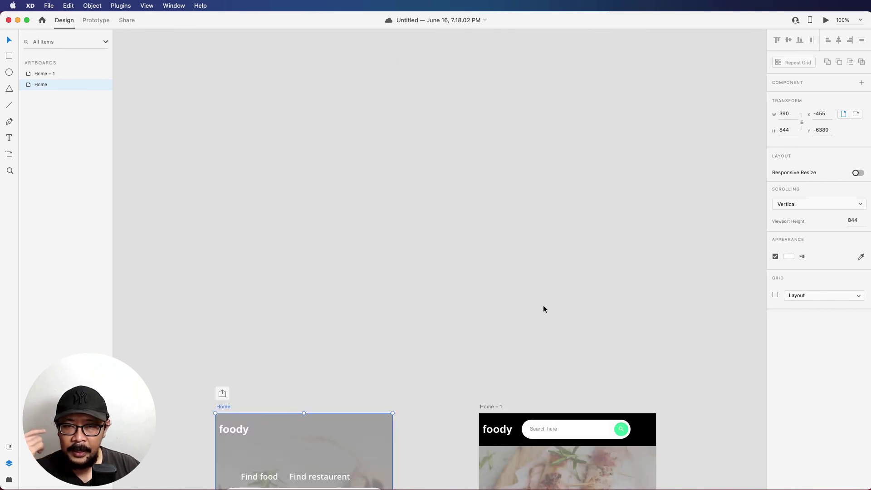
pyautogui.scroll(-3, 543, 305)
pyautogui.scroll(-4, 652, 363)
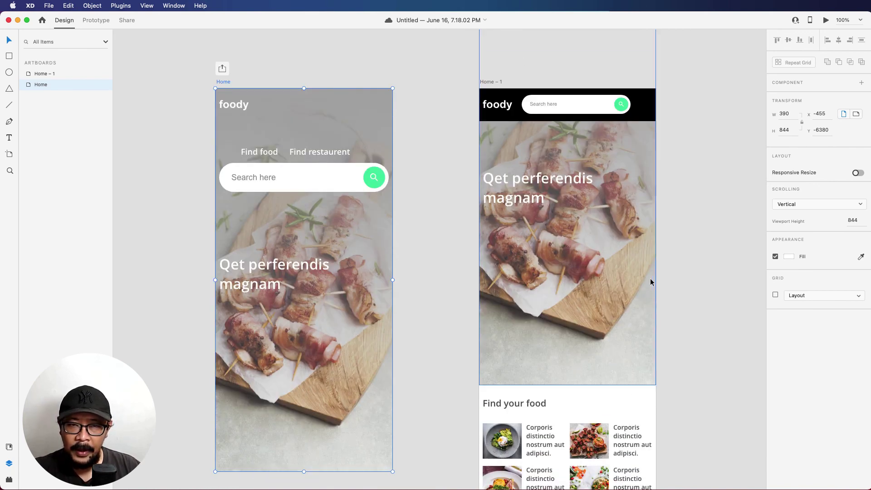
pyautogui.click(627, 268)
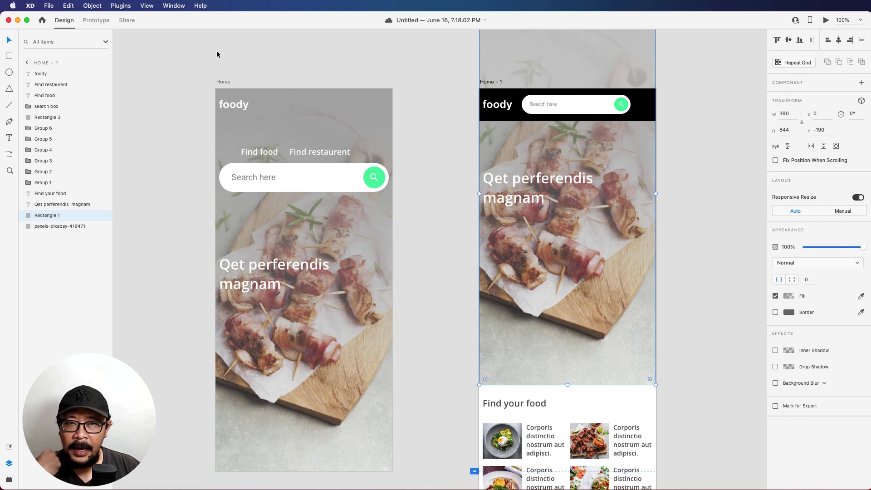
pyautogui.click(97, 21)
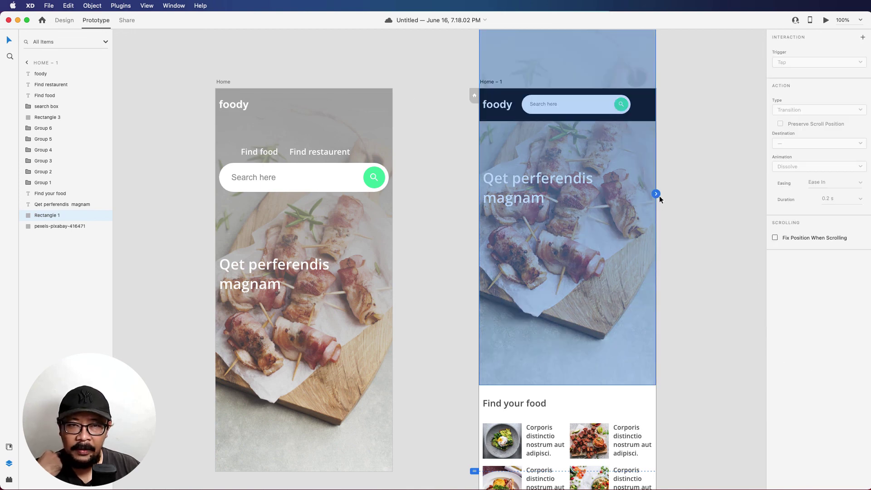
pyautogui.moveTo(657, 196); pyautogui.dragTo(292, 257)
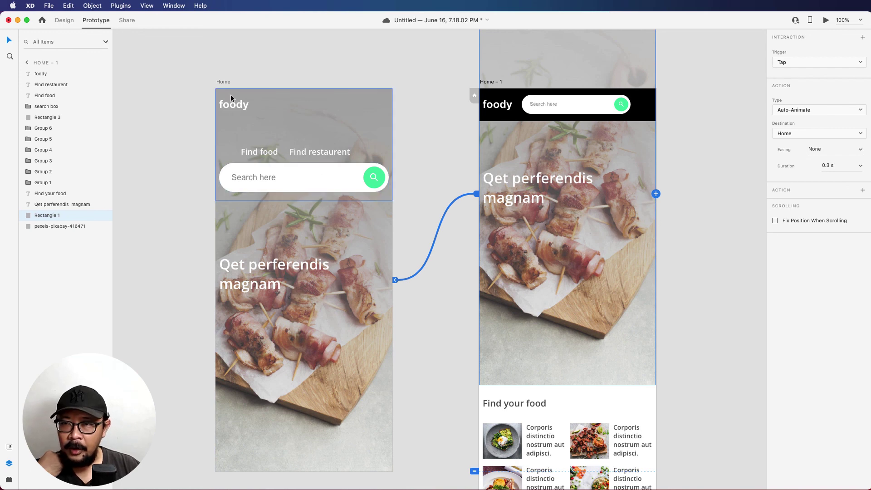
# Step: Preview the prototype from Home, trigger the header transition, examine the scrolling food list, and test the tap transition back to Home
pyautogui.click(228, 83)
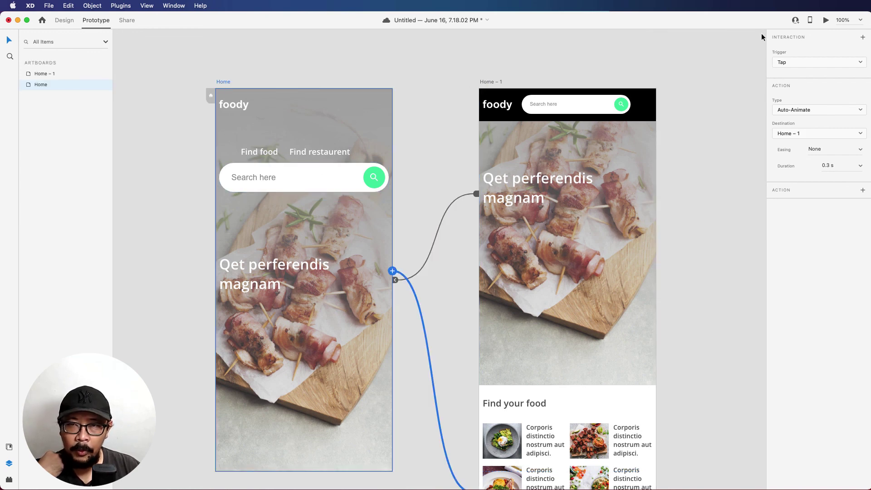
pyautogui.click(826, 21)
pyautogui.scroll(15, 653, 228)
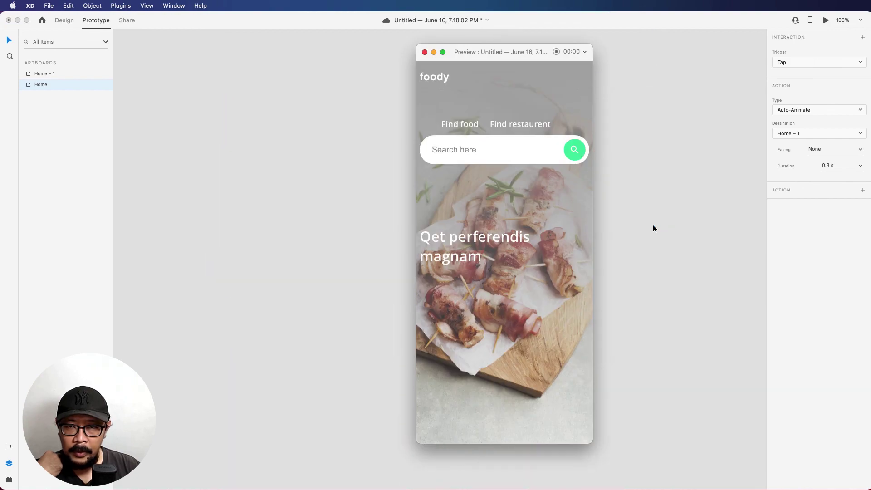
pyautogui.scroll(-10, 581, 392)
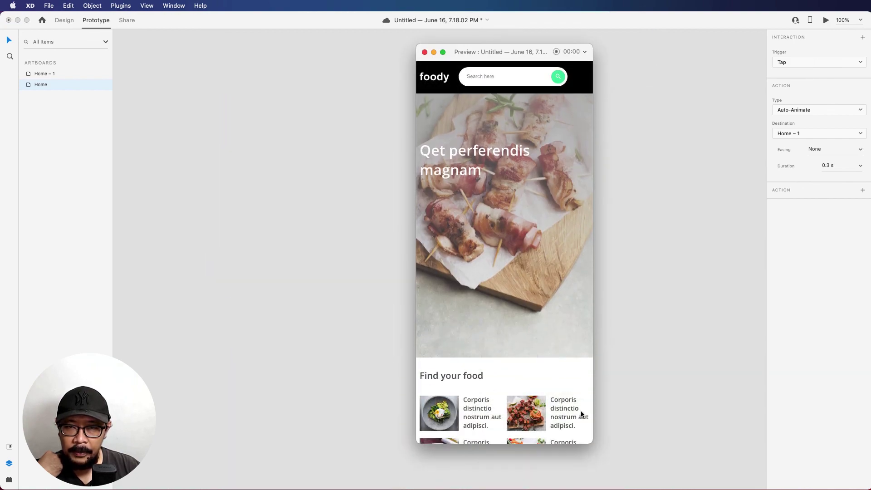
pyautogui.scroll(-3, 572, 236)
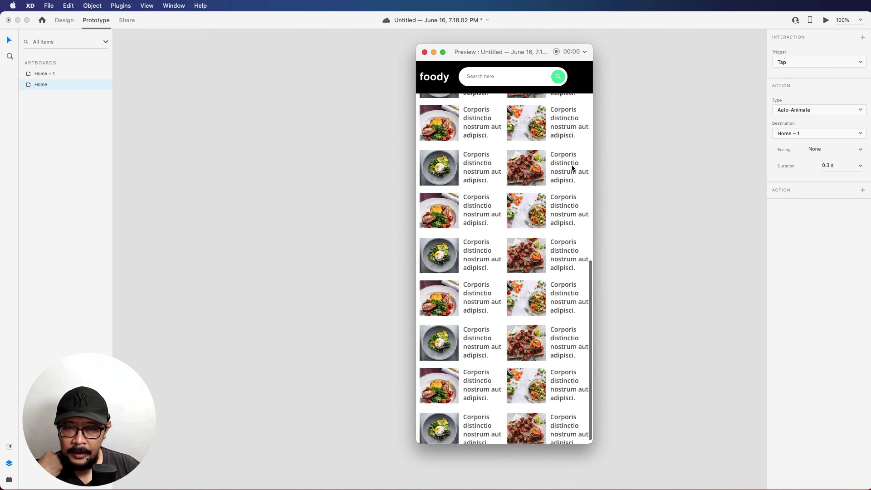
pyautogui.scroll(10, 575, 226)
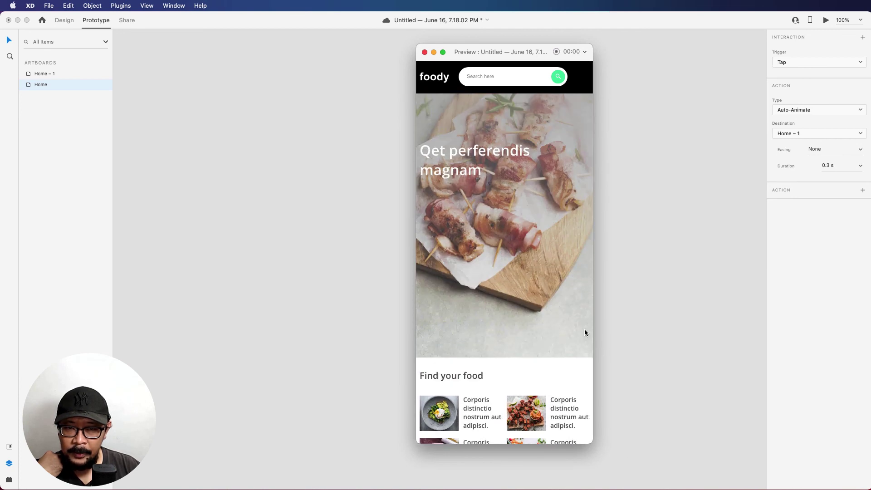
pyautogui.scroll(3, 583, 331)
pyautogui.scroll(-10, 589, 393)
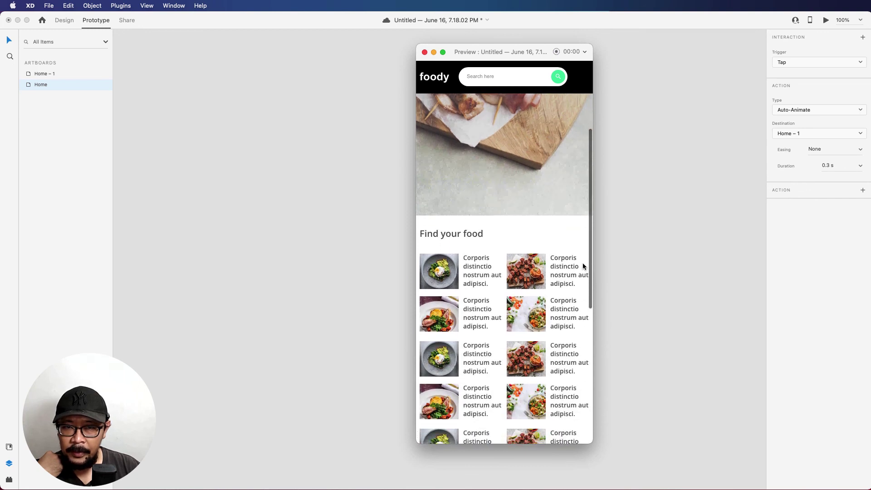
pyautogui.scroll(5, 582, 396)
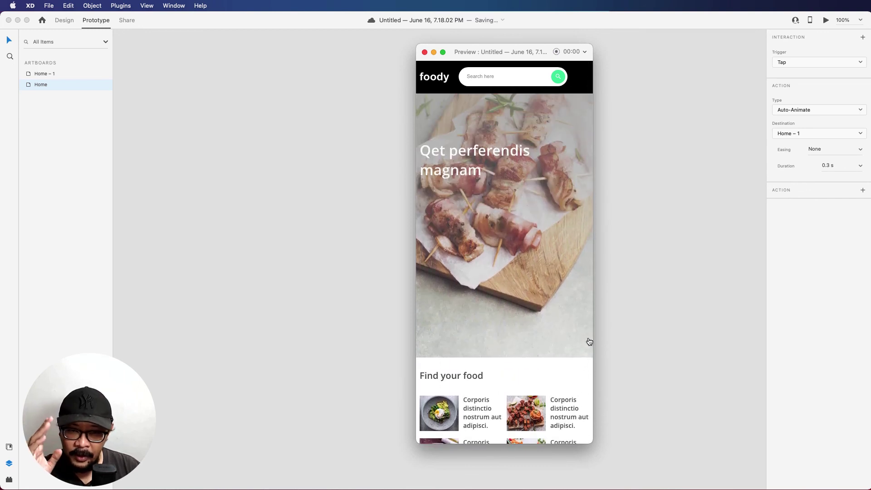
pyautogui.click(588, 341)
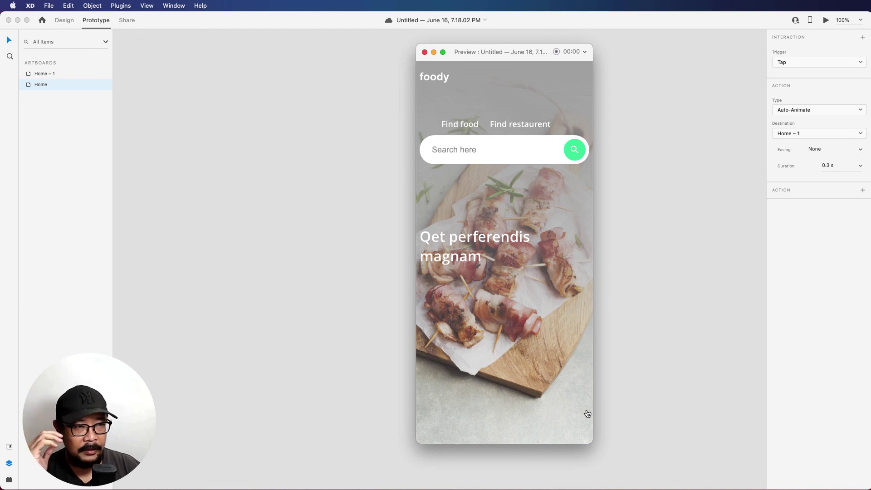
# Step: Switch to QuickTime Player and examine the search header transition in the badi.com reference recording beside the prototype preview
pyautogui.press('super+Tab')
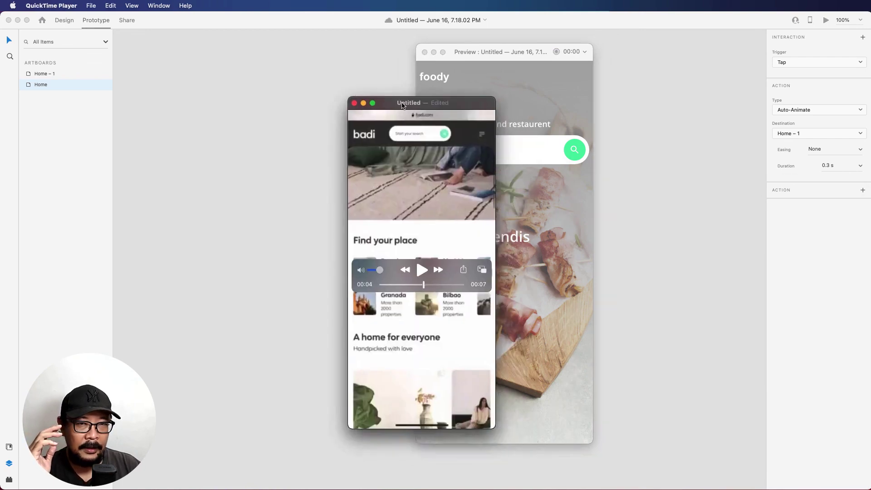
pyautogui.moveTo(399, 100); pyautogui.dragTo(456, 72)
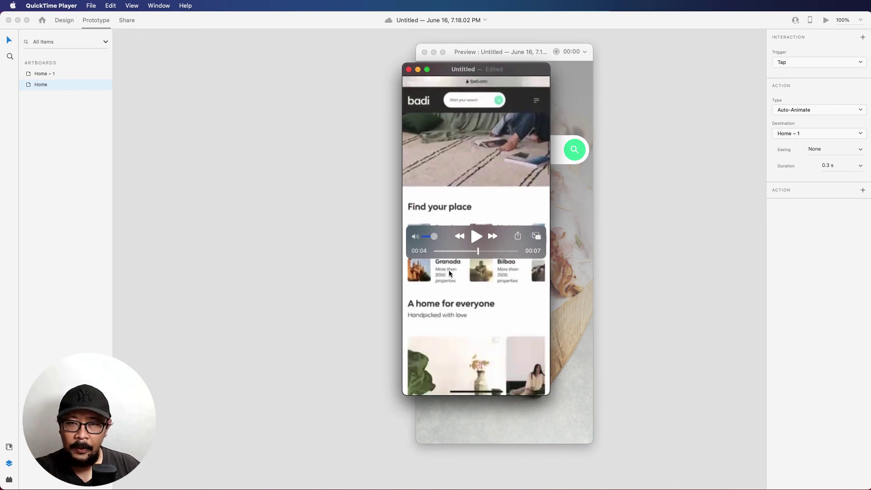
pyautogui.moveTo(478, 251); pyautogui.dragTo(468, 321)
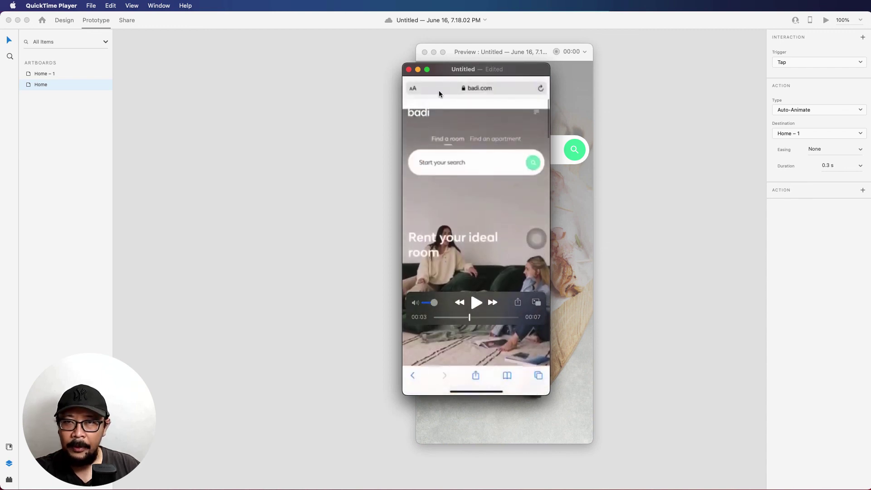
pyautogui.press('super+w')
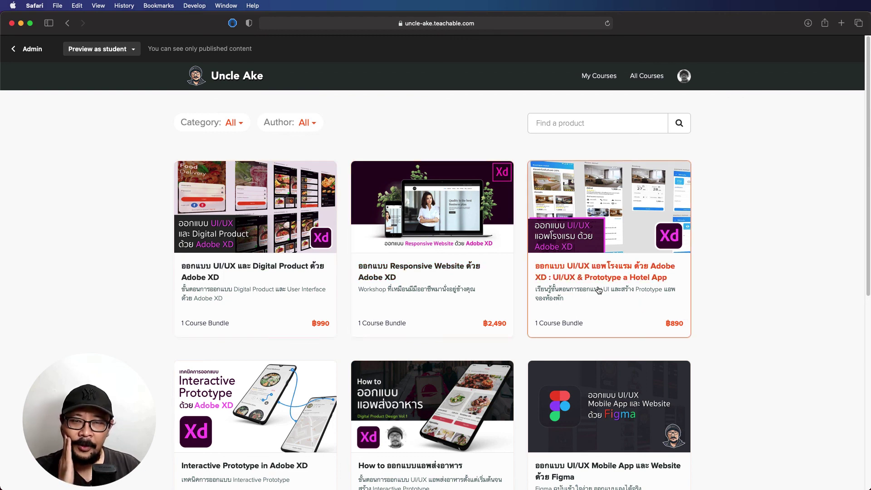
# Step: Browse the Uncle Ake course catalogue in Safari and open the "How to ออกแบบแอพส่งอาหาร" course page
pyautogui.scroll(-4, 598, 290)
pyautogui.scroll(1, 598, 290)
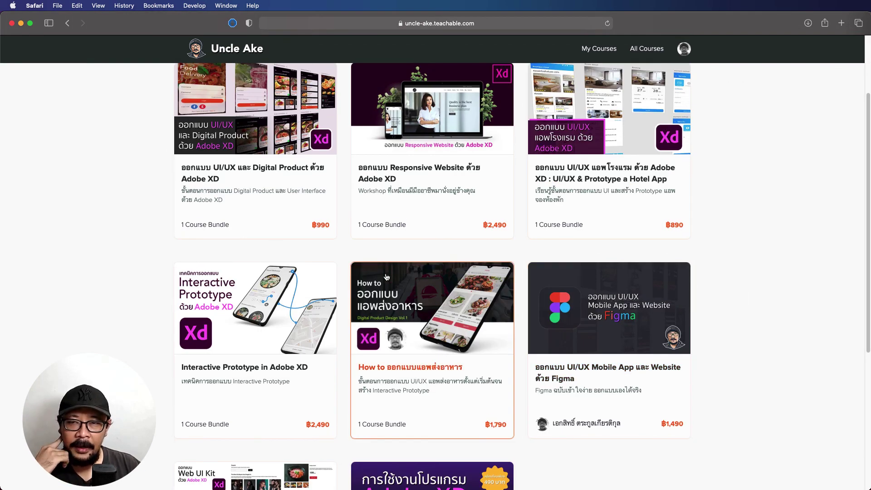
pyautogui.scroll(-2, 438, 333)
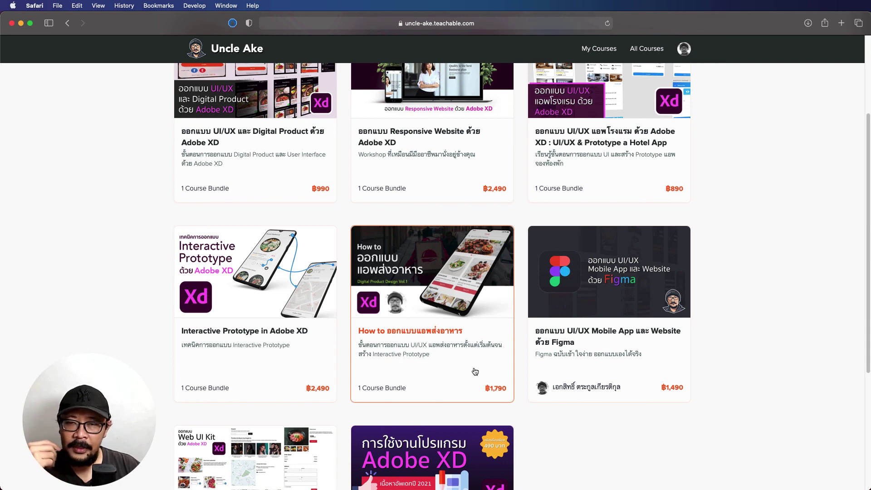
pyautogui.click(450, 354)
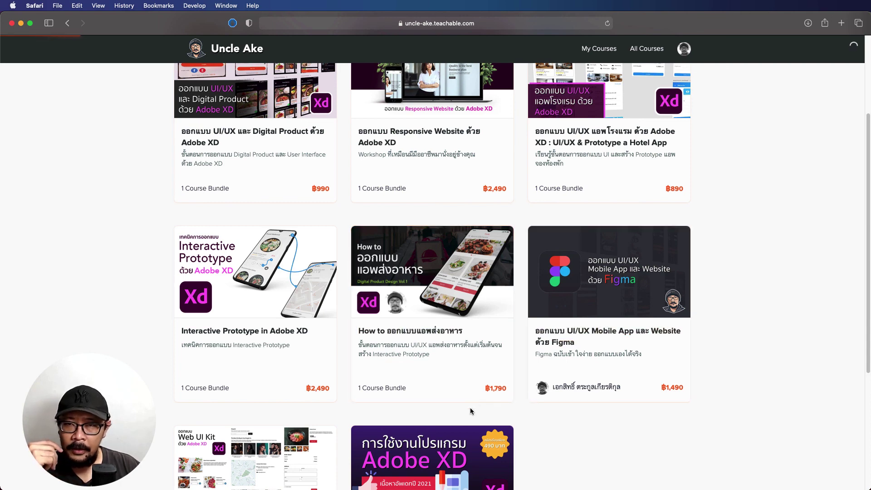
# Step: Examine the food delivery app course's lesson list, expanding it to include the Prototype lessons and the course files
pyautogui.scroll(-4, 464, 350)
pyautogui.scroll(-15, 464, 350)
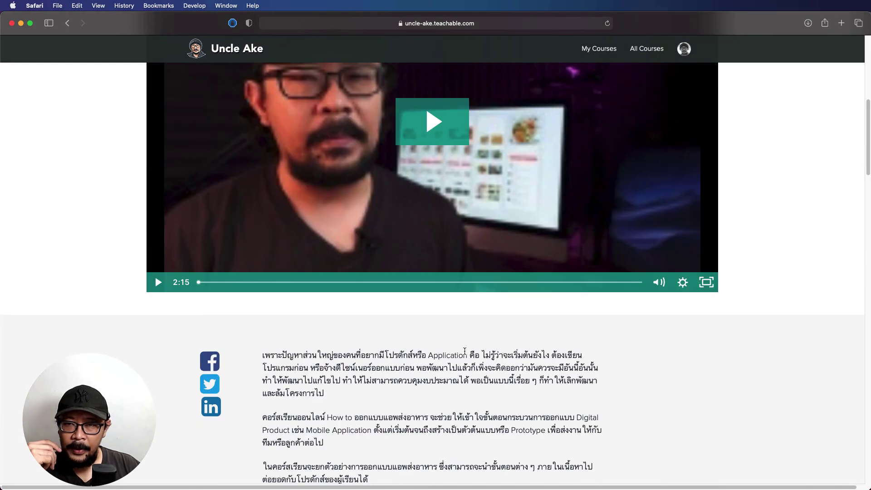
pyautogui.scroll(-10, 464, 354)
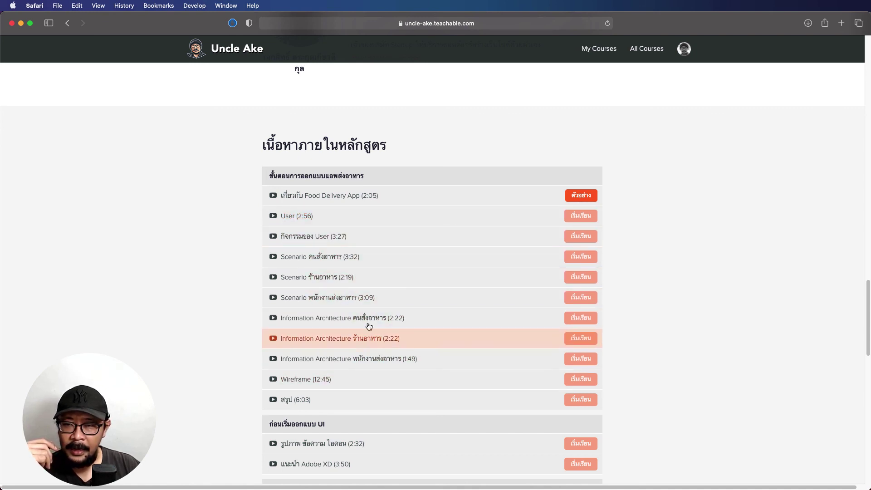
pyautogui.scroll(-2, 370, 350)
pyautogui.scroll(-3, 346, 379)
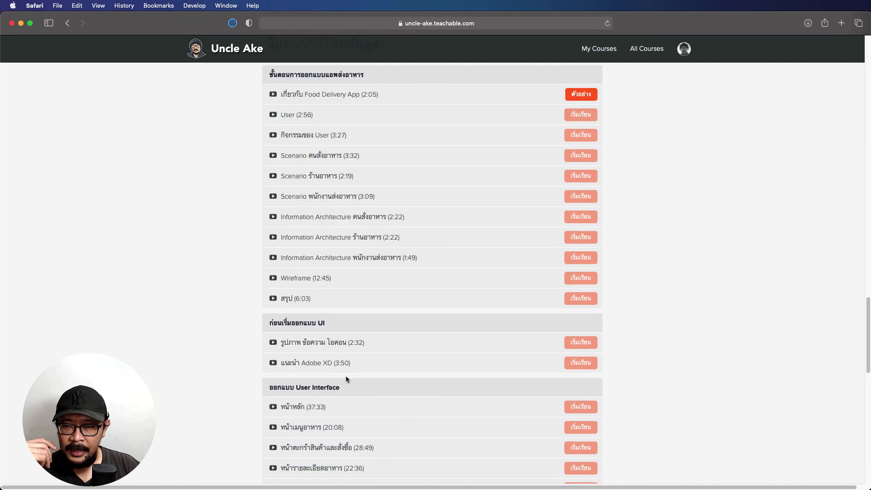
pyautogui.scroll(2, 367, 399)
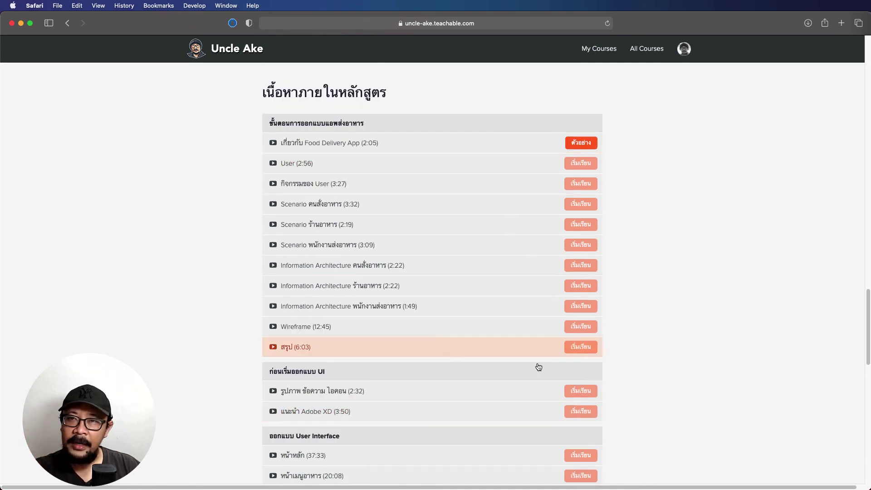
pyautogui.scroll(-10, 470, 324)
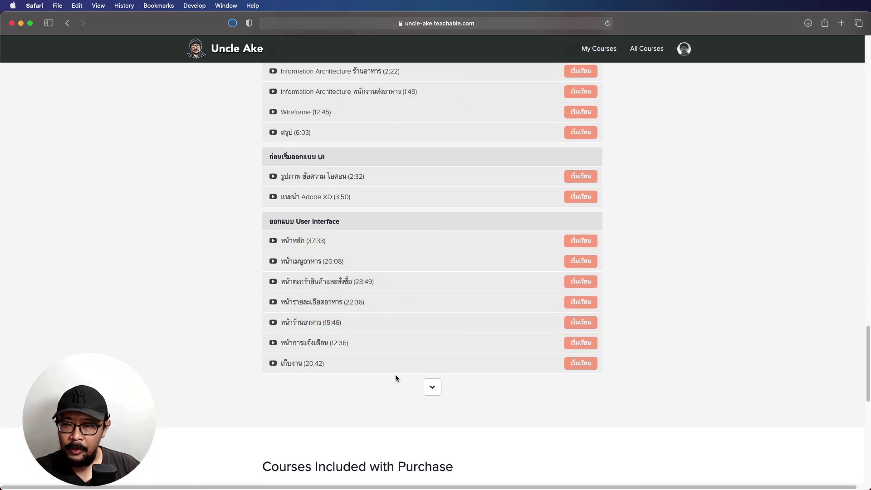
pyautogui.click(432, 387)
pyautogui.scroll(-6, 430, 391)
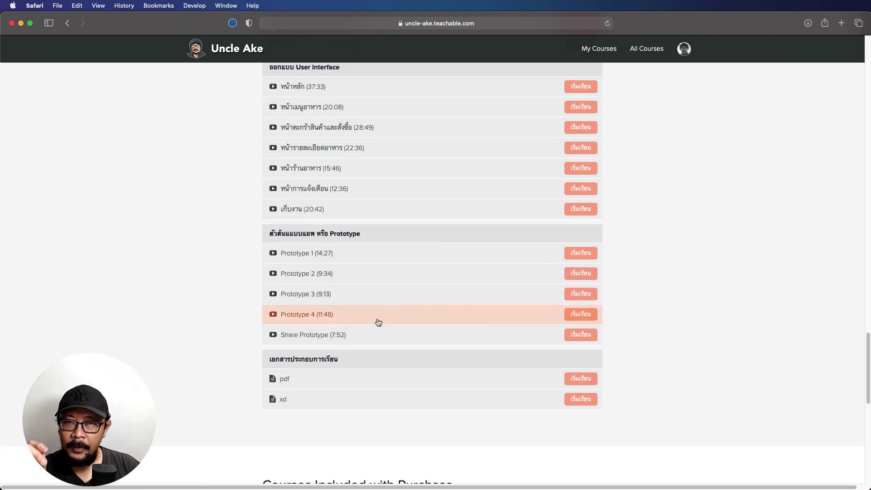
# Step: Return to the course catalogue and look through the remaining Adobe XD and Figma courses
pyautogui.press('super+bracketleft')
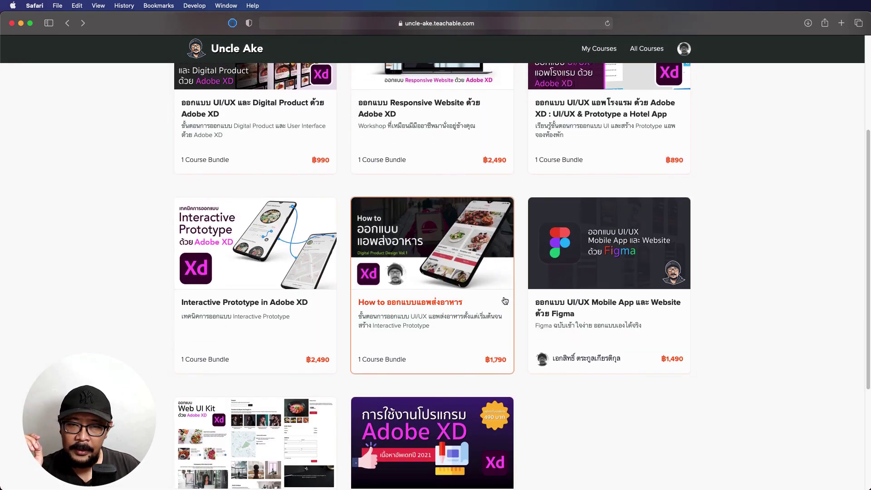
pyautogui.scroll(-5, 552, 334)
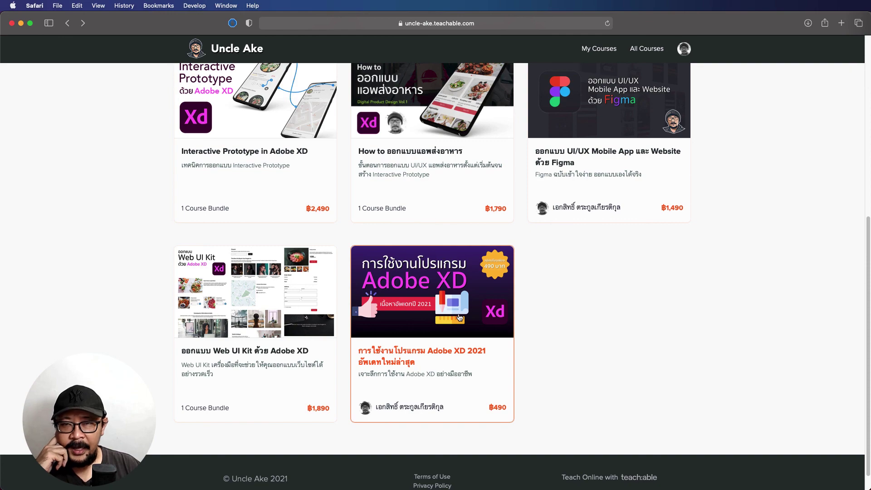
pyautogui.scroll(10, 472, 326)
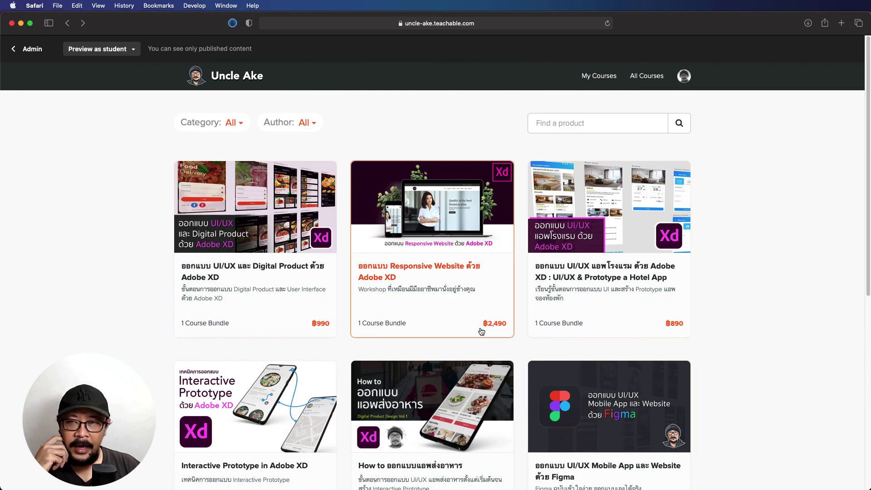